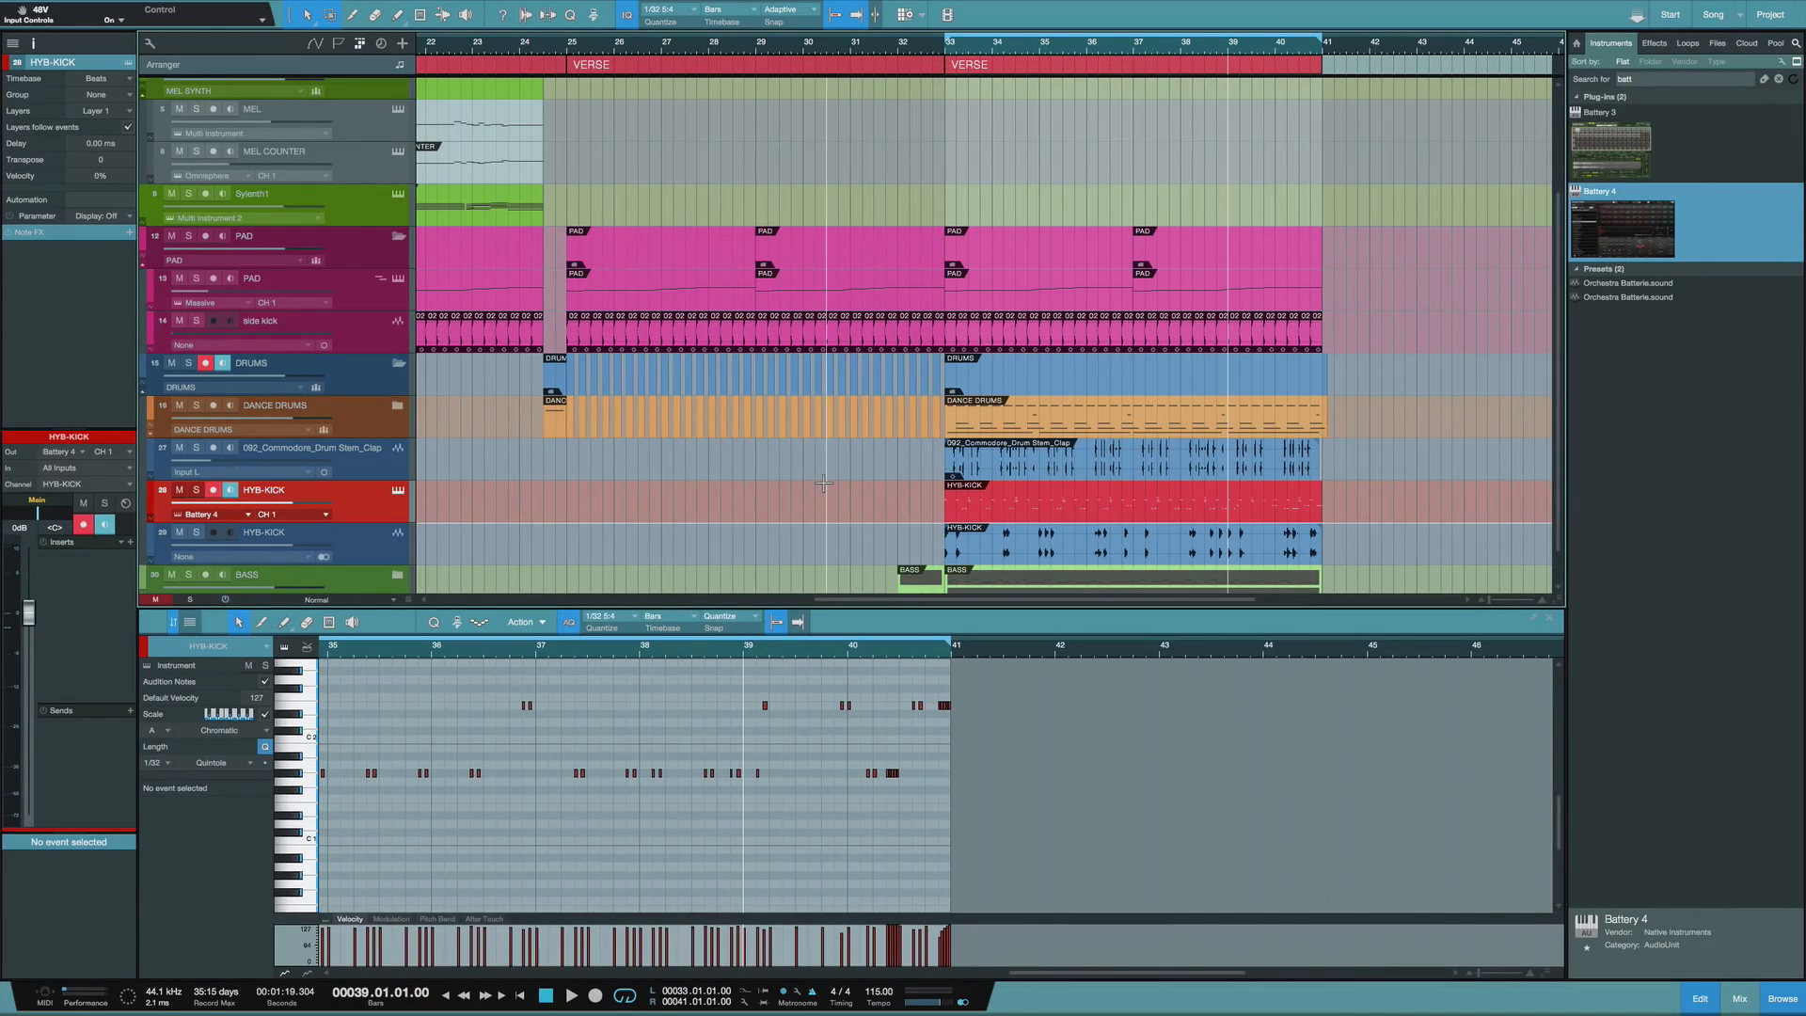
Play the song from the beginning to audition the Intro and Next Up sections
scroll(823, 490, "left", 15)
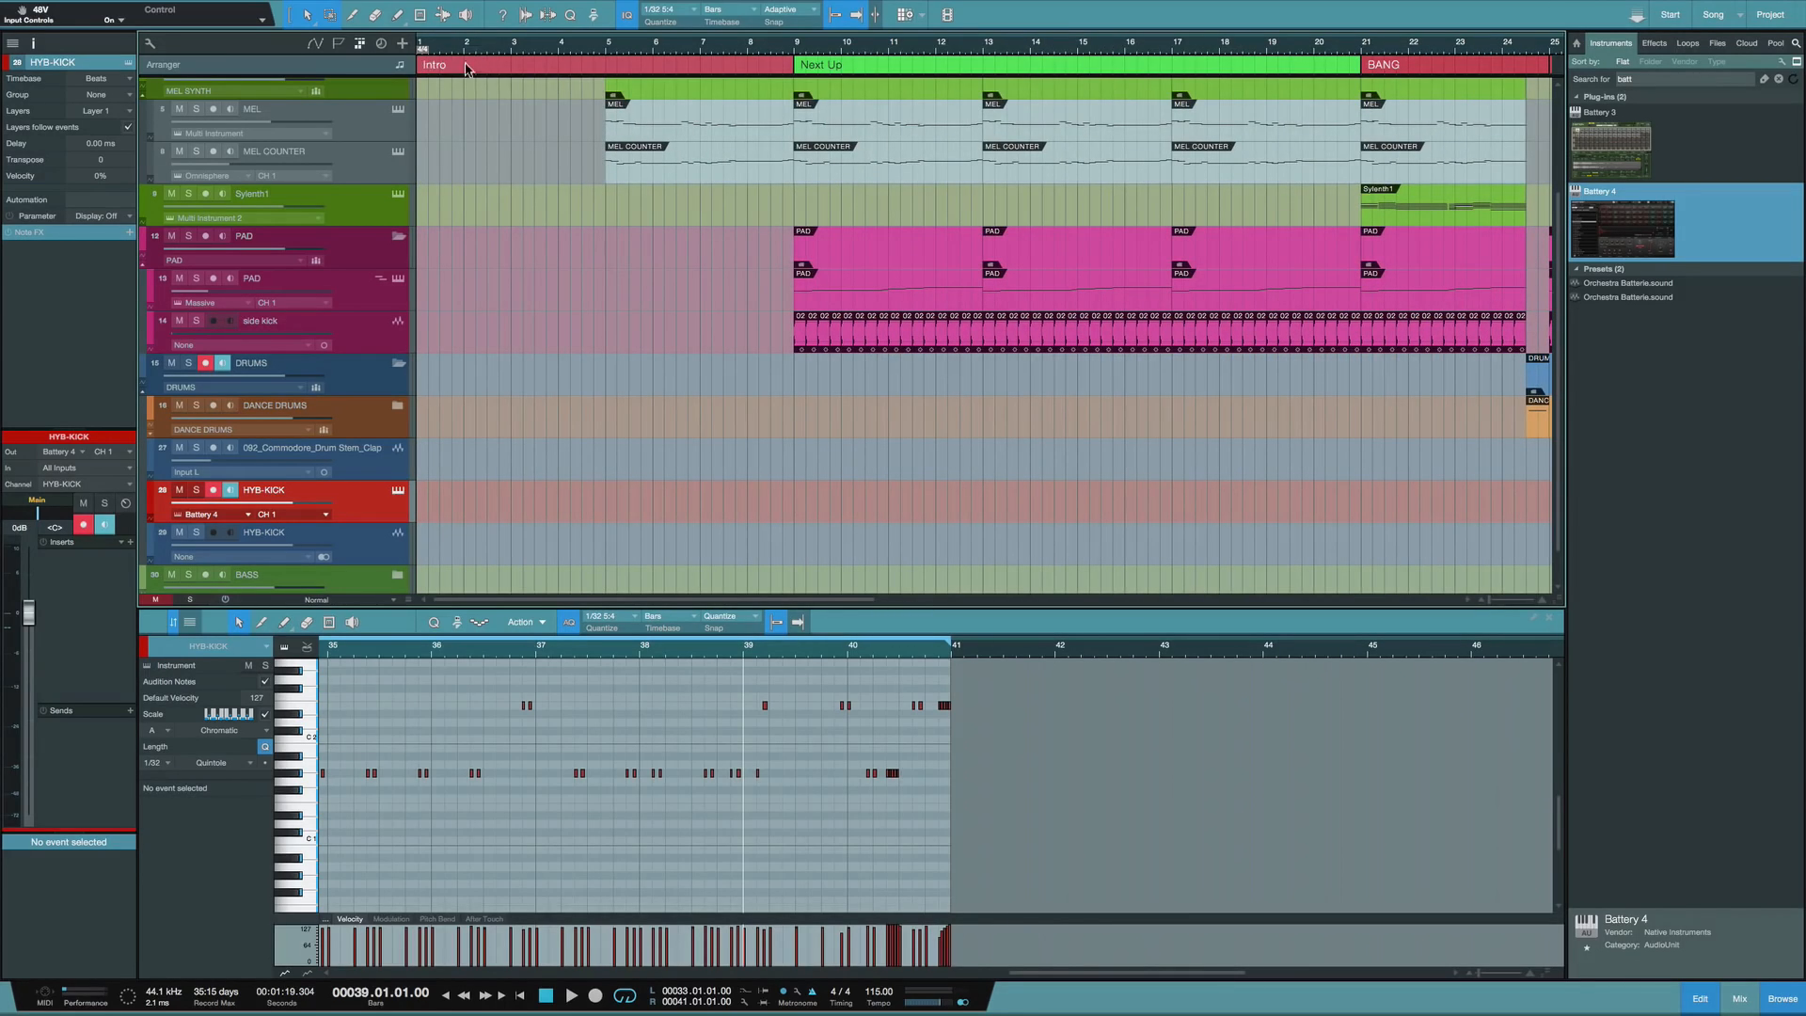
key("comma")
key("space")
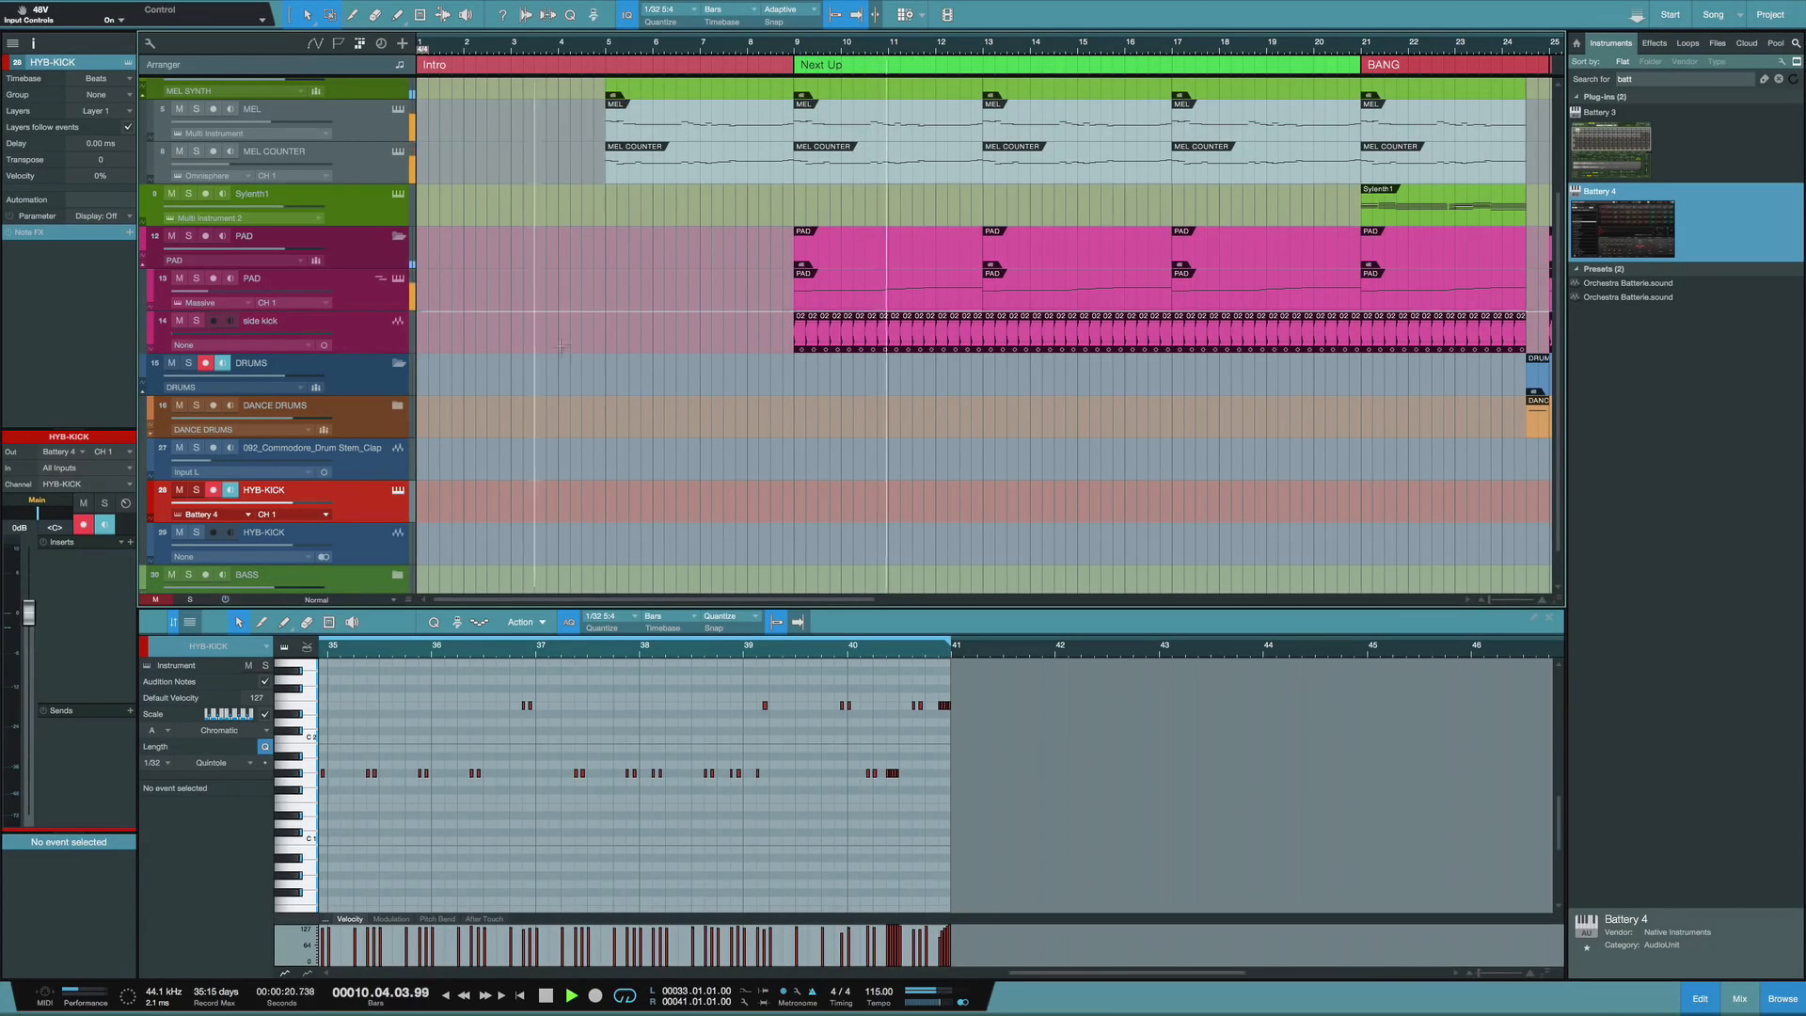
scroll(556, 285, "right", 5)
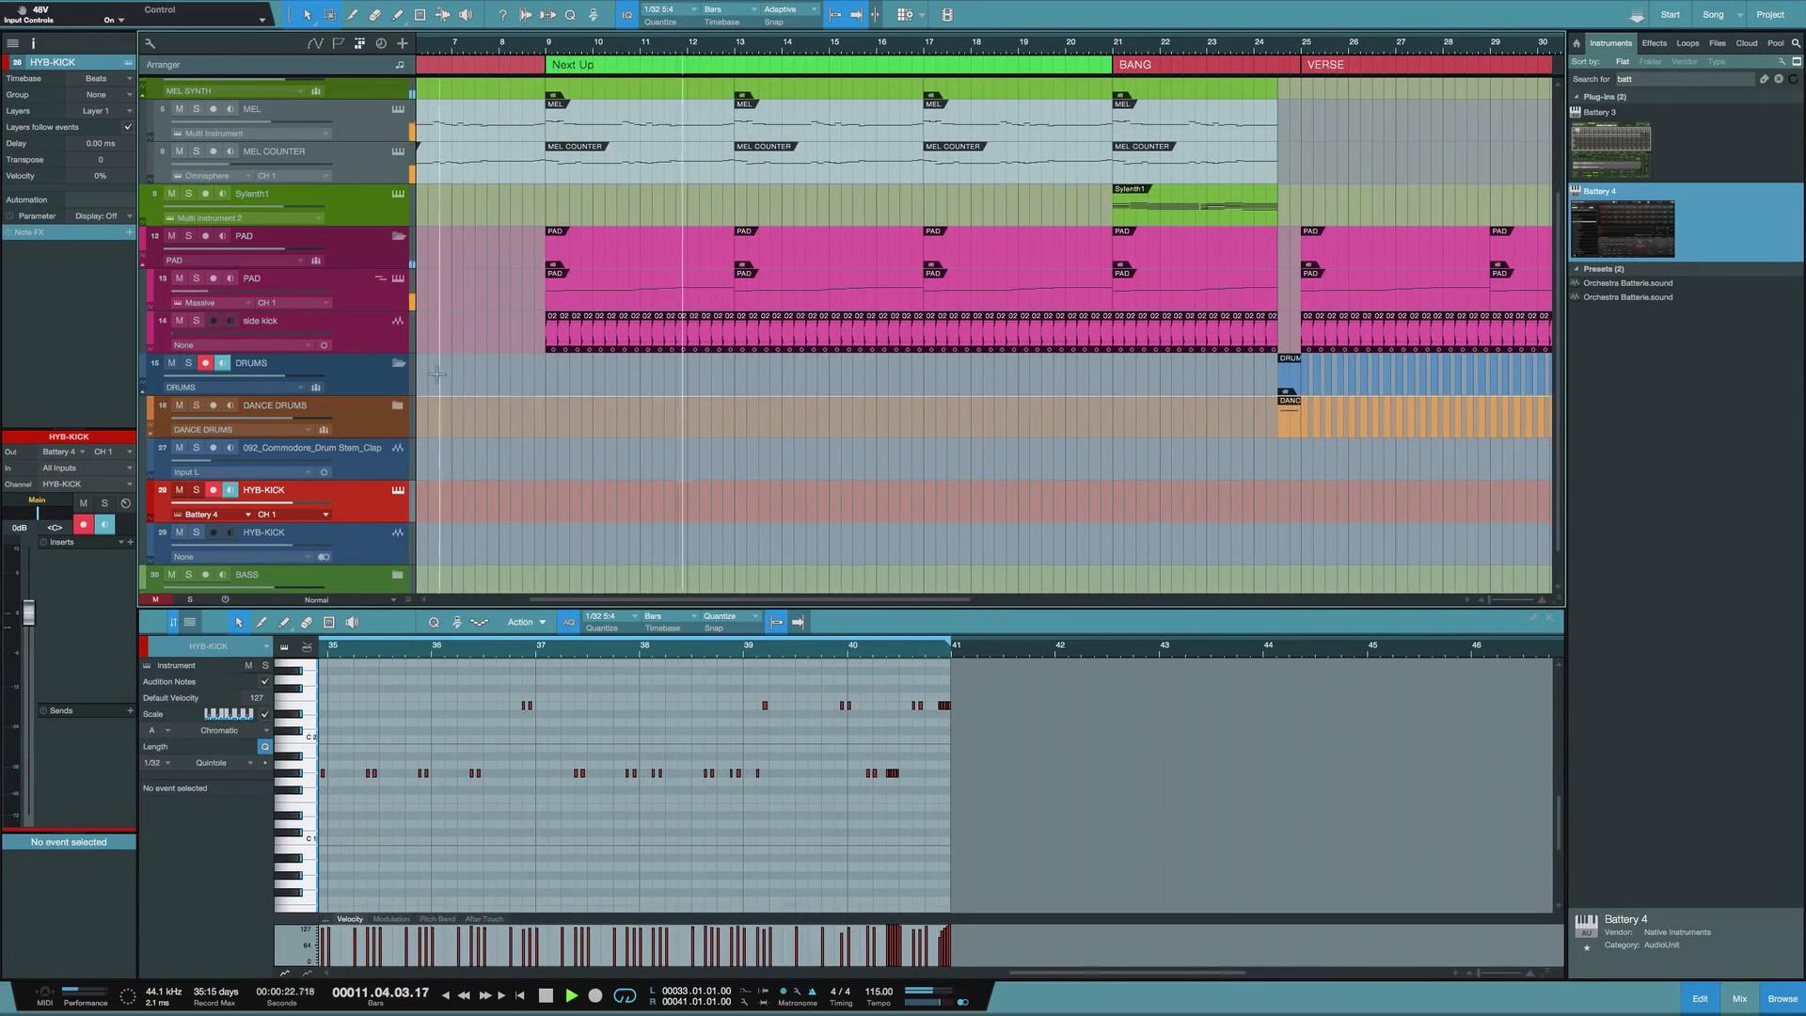
Select the side kick track, show the mixer console and stop playback
left_click(372, 340)
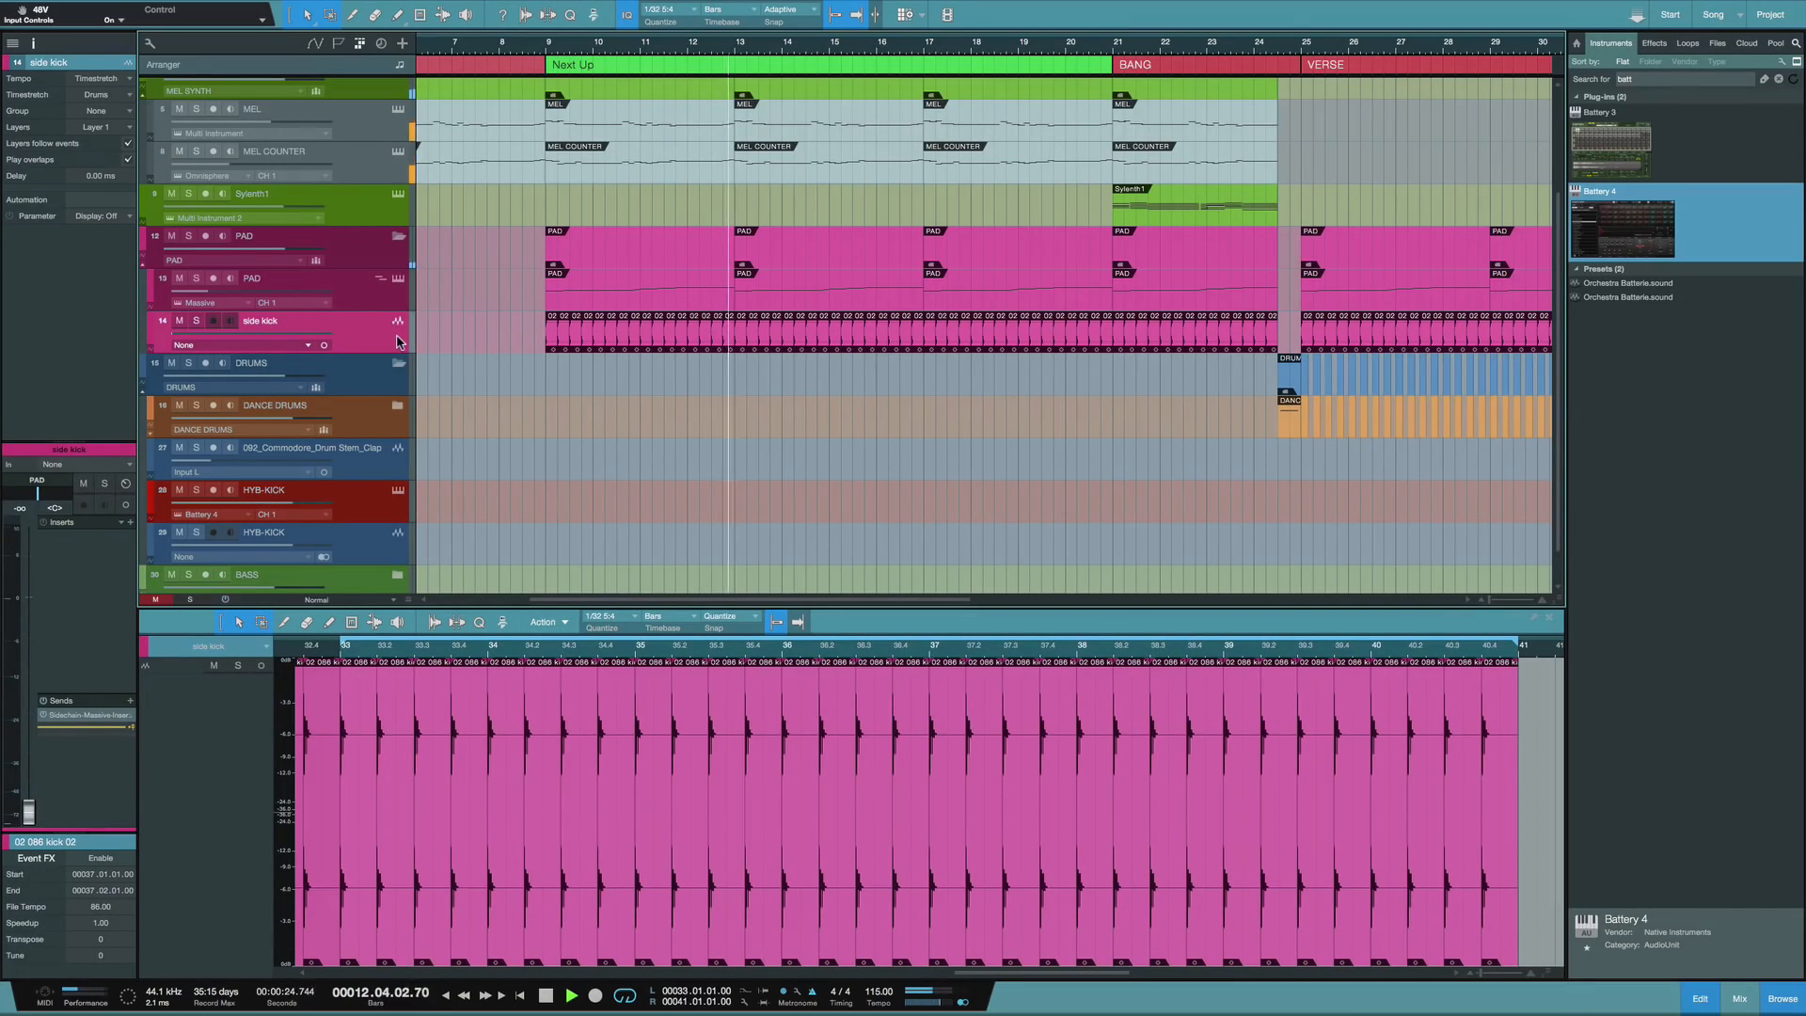
left_click(370, 299)
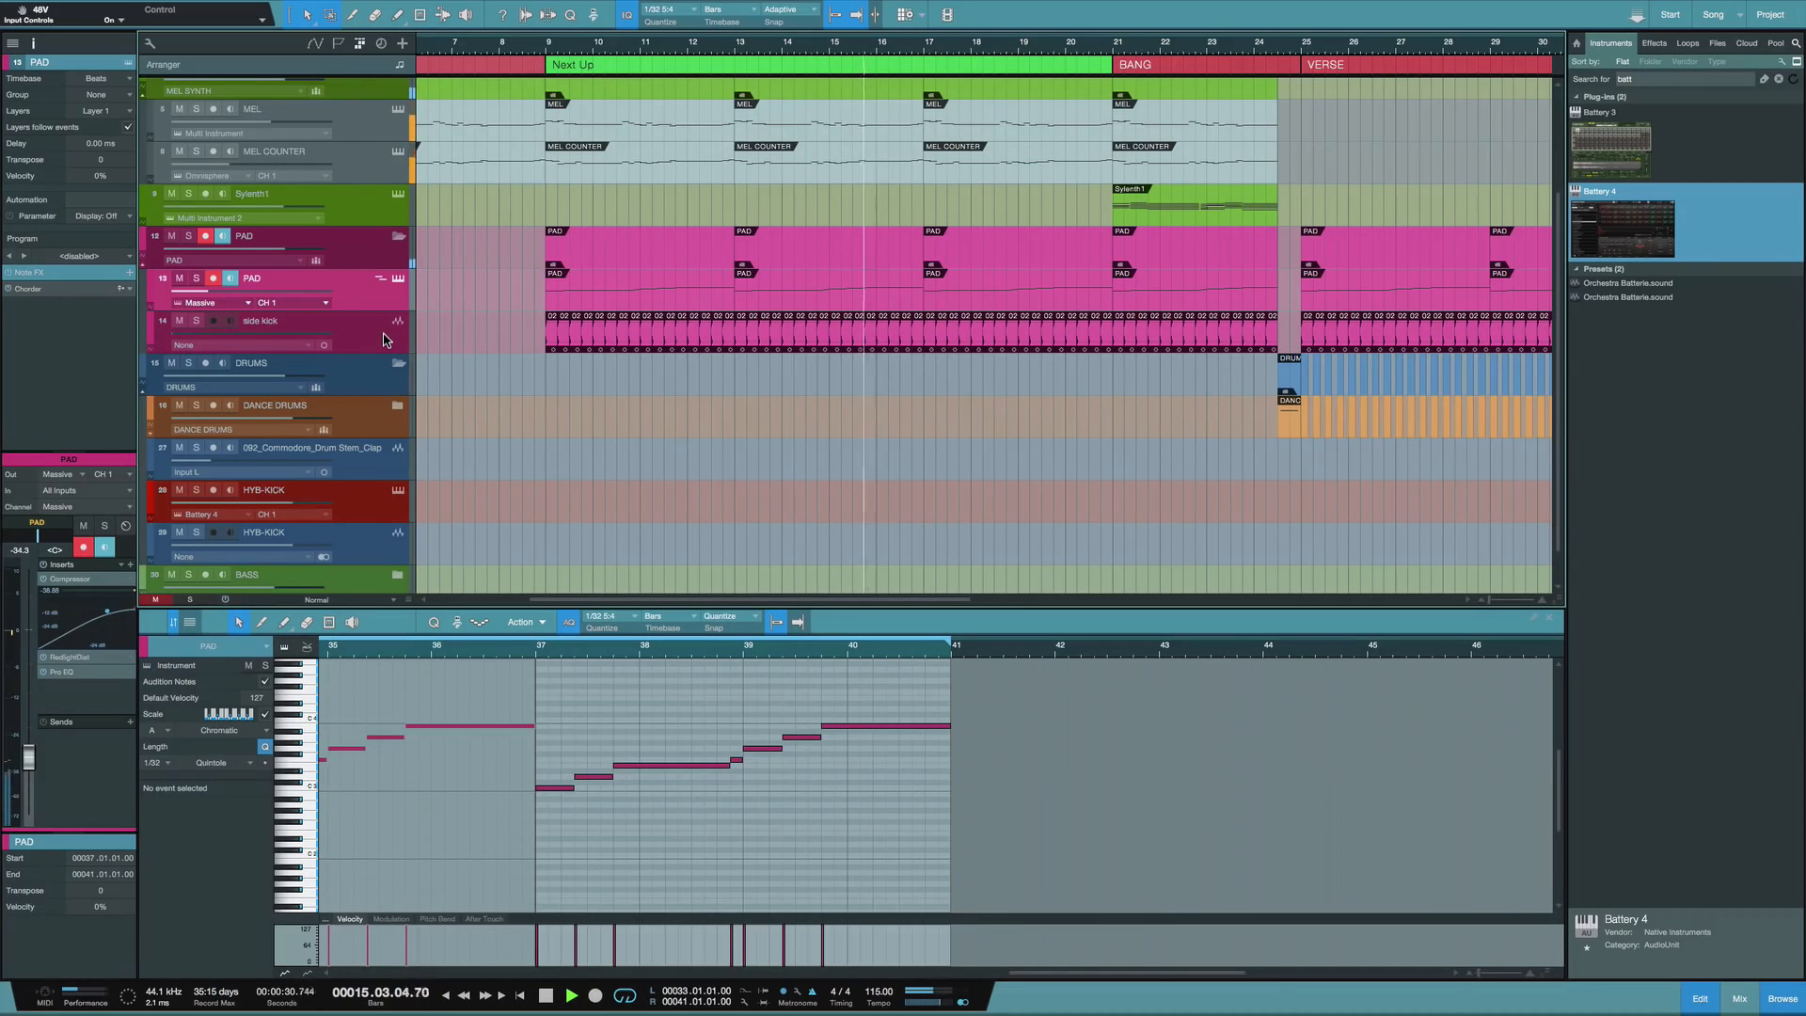
left_click(383, 341)
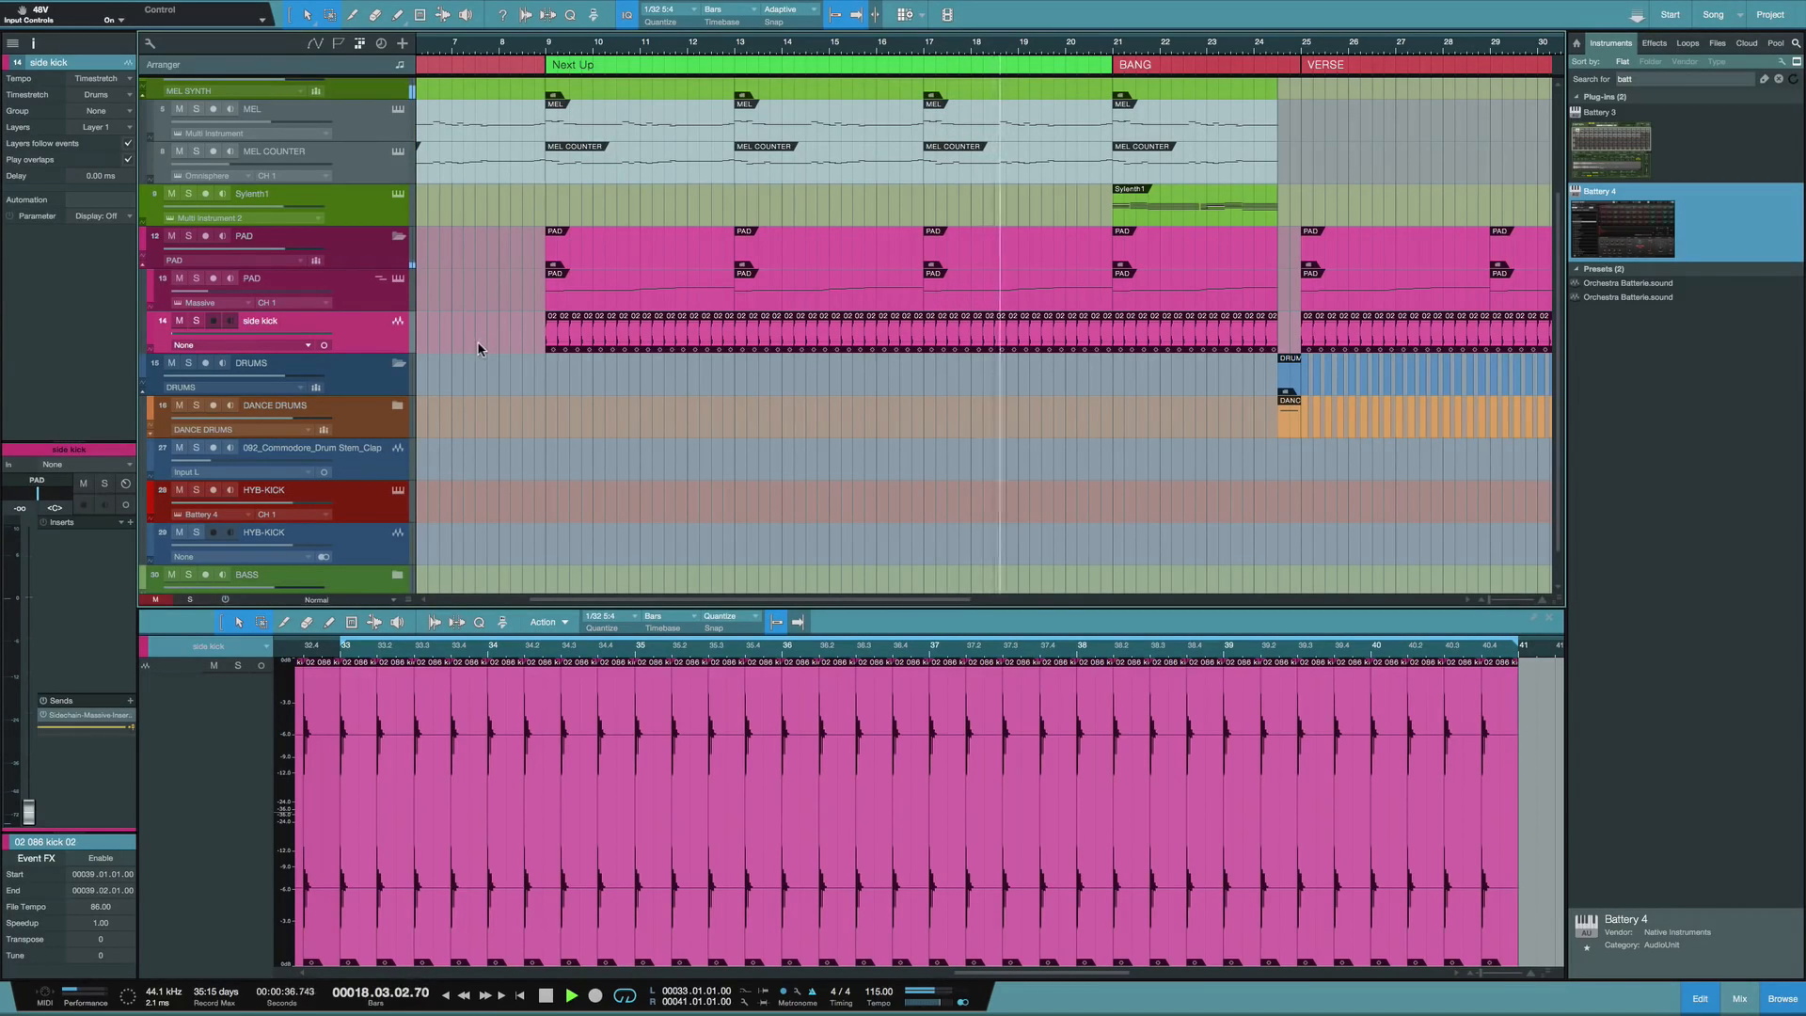
key("F3")
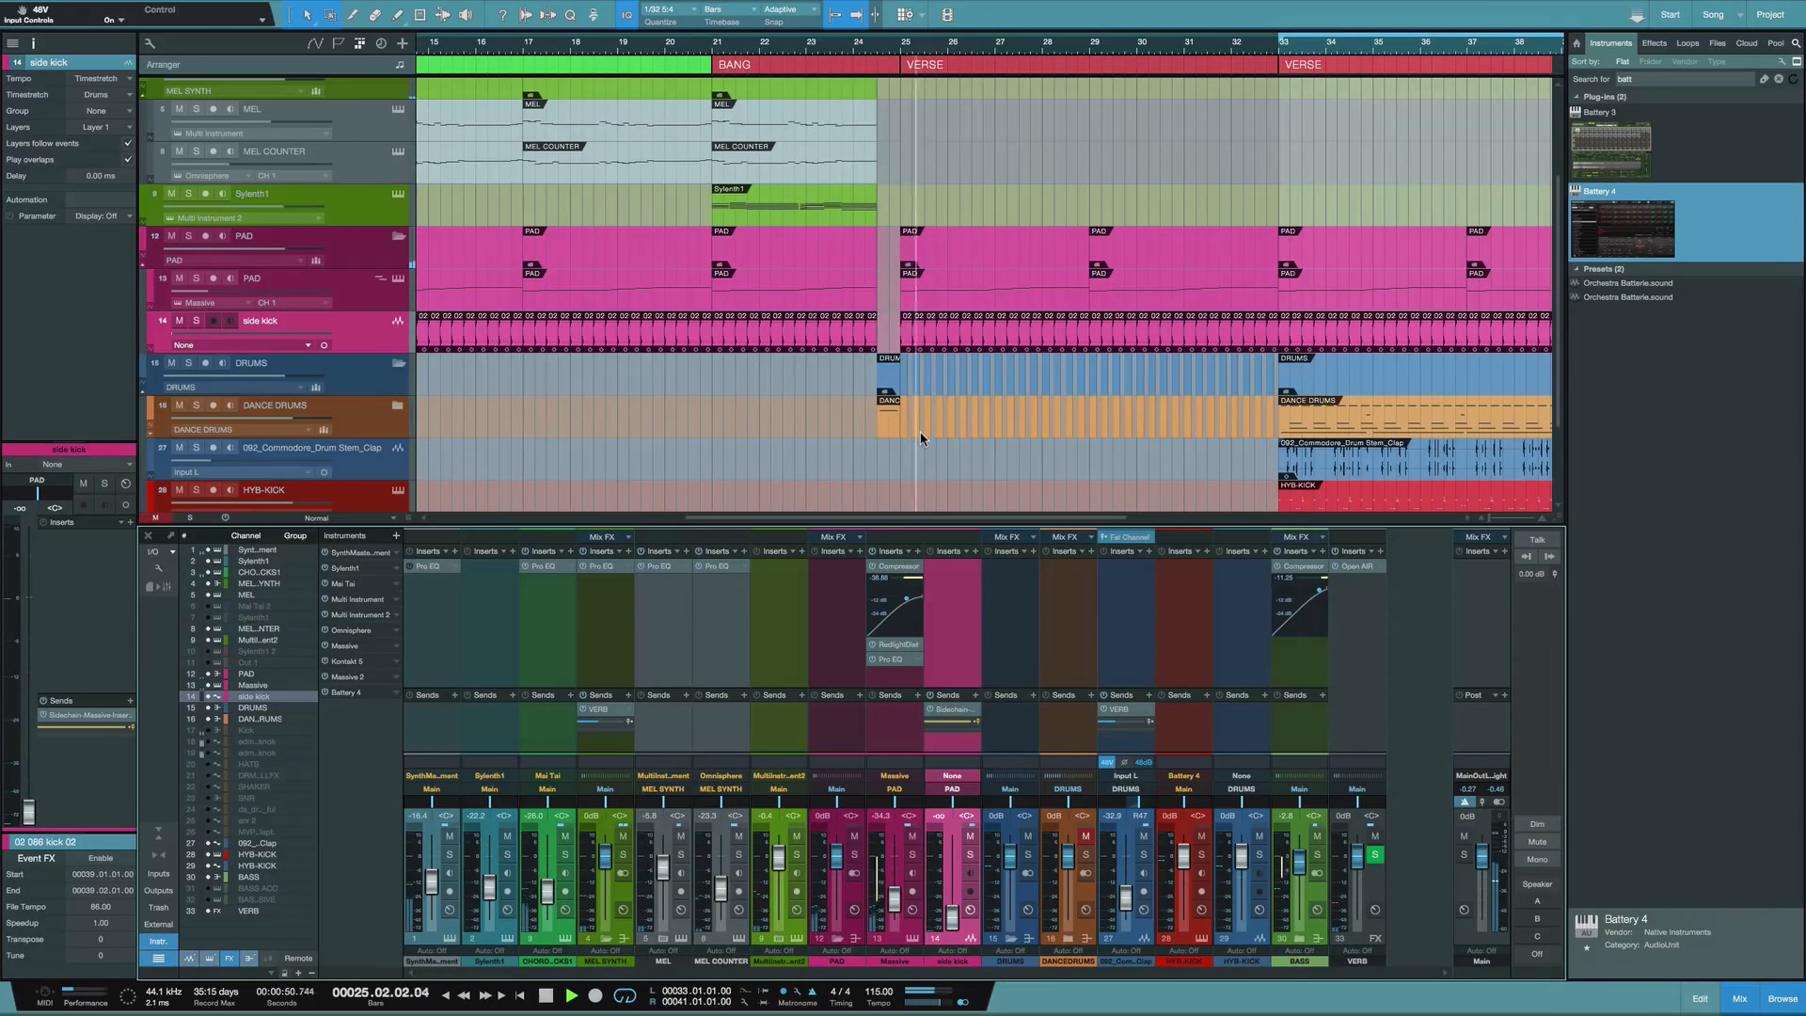
key("space")
Raise the side kick track's volume to -31.2 dB and place the playback cursor at bar 9, where Next Up starts
scroll(920, 431, "right", 10)
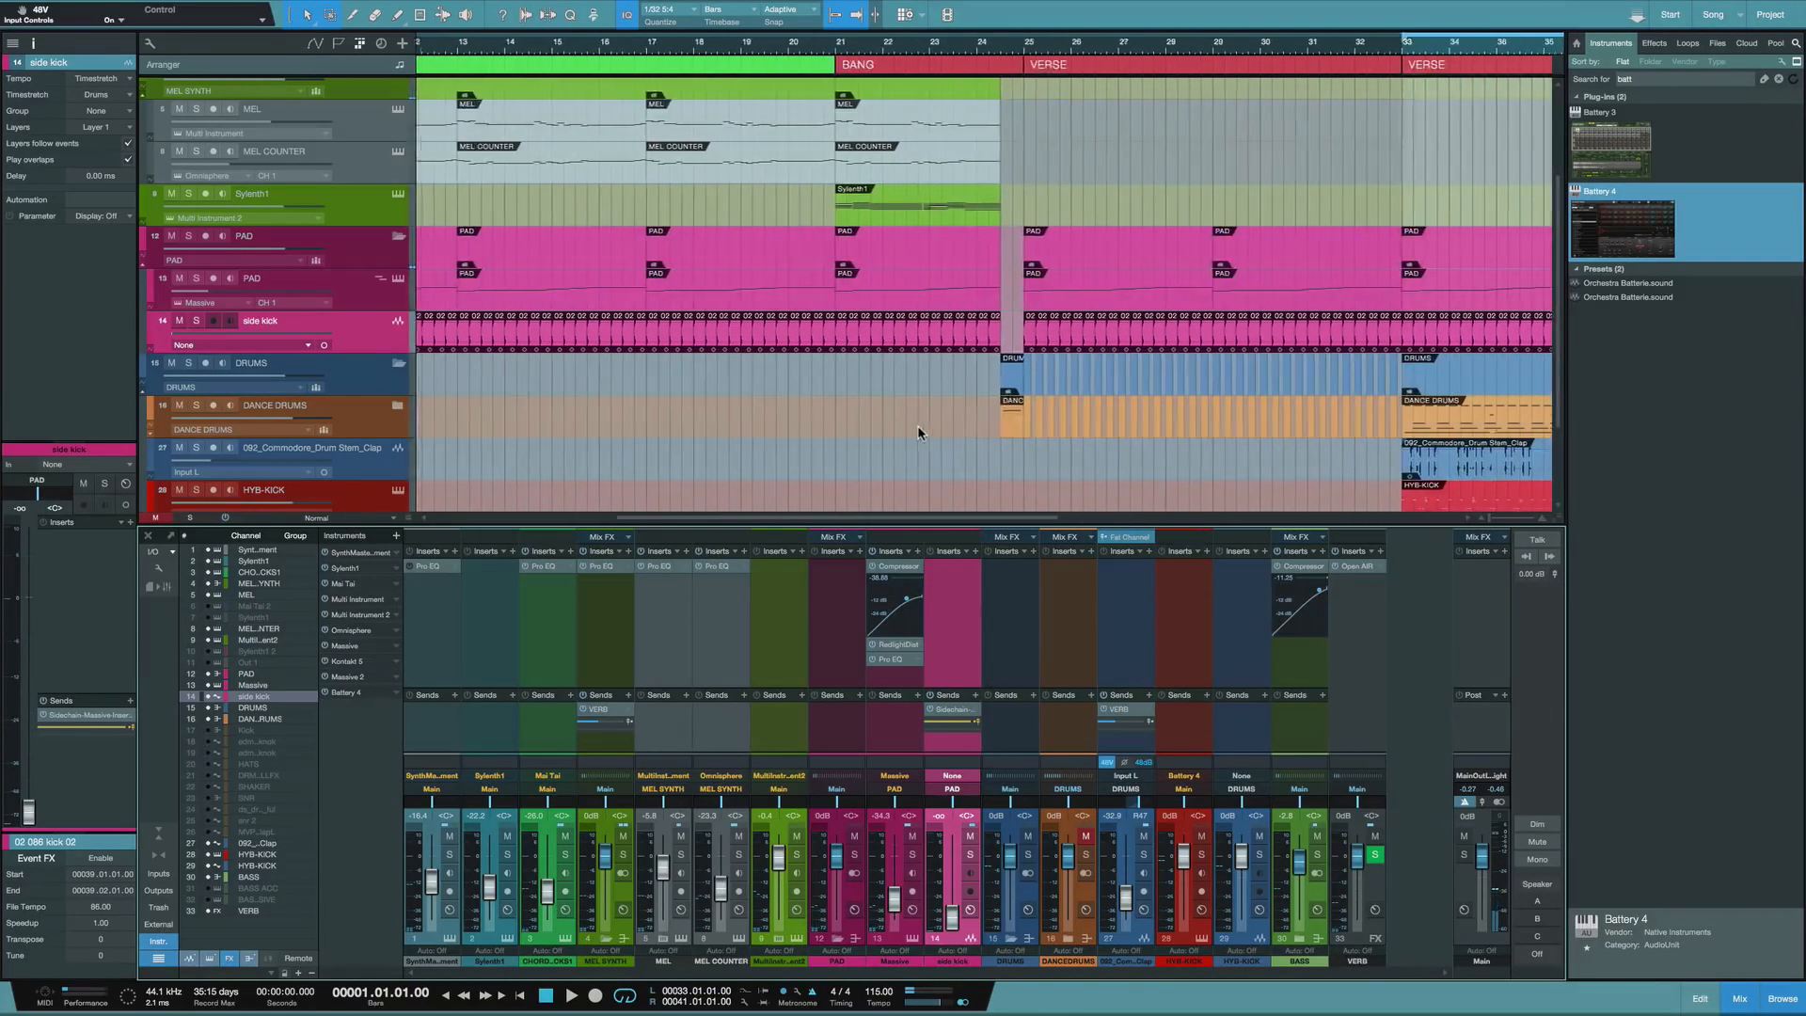
scroll(777, 376, "left", 4)
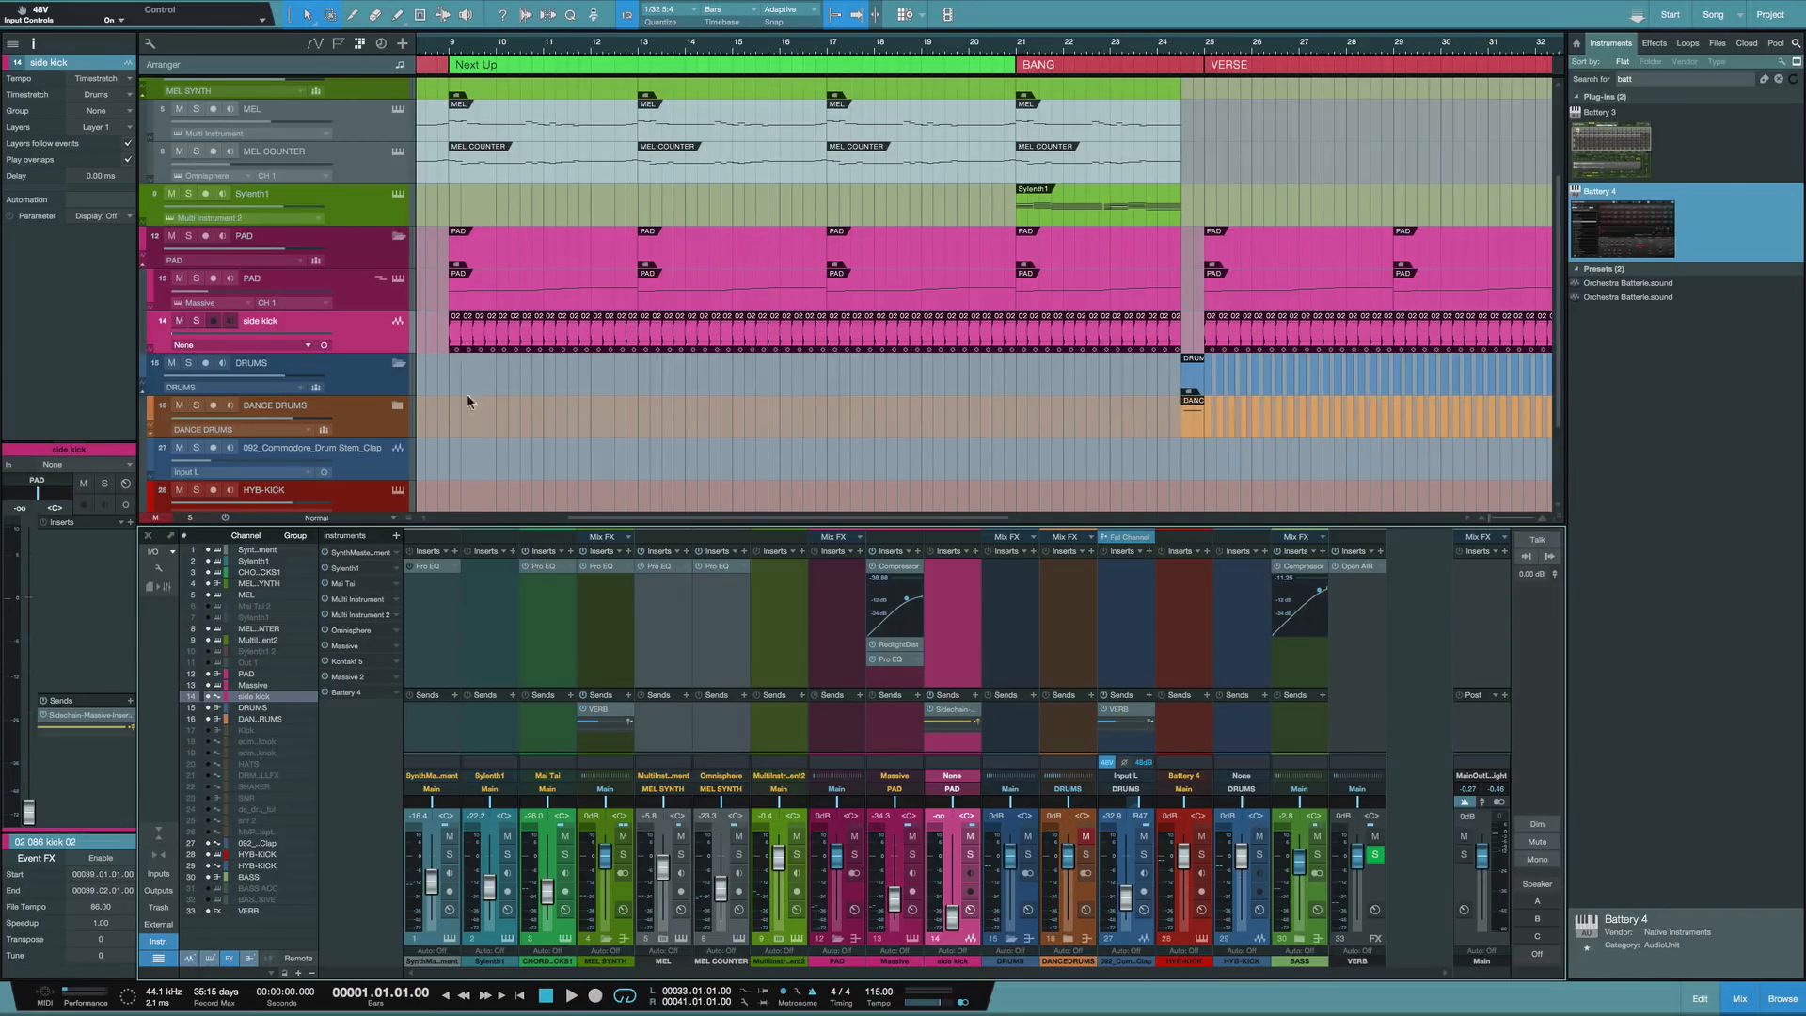
left_click(377, 345)
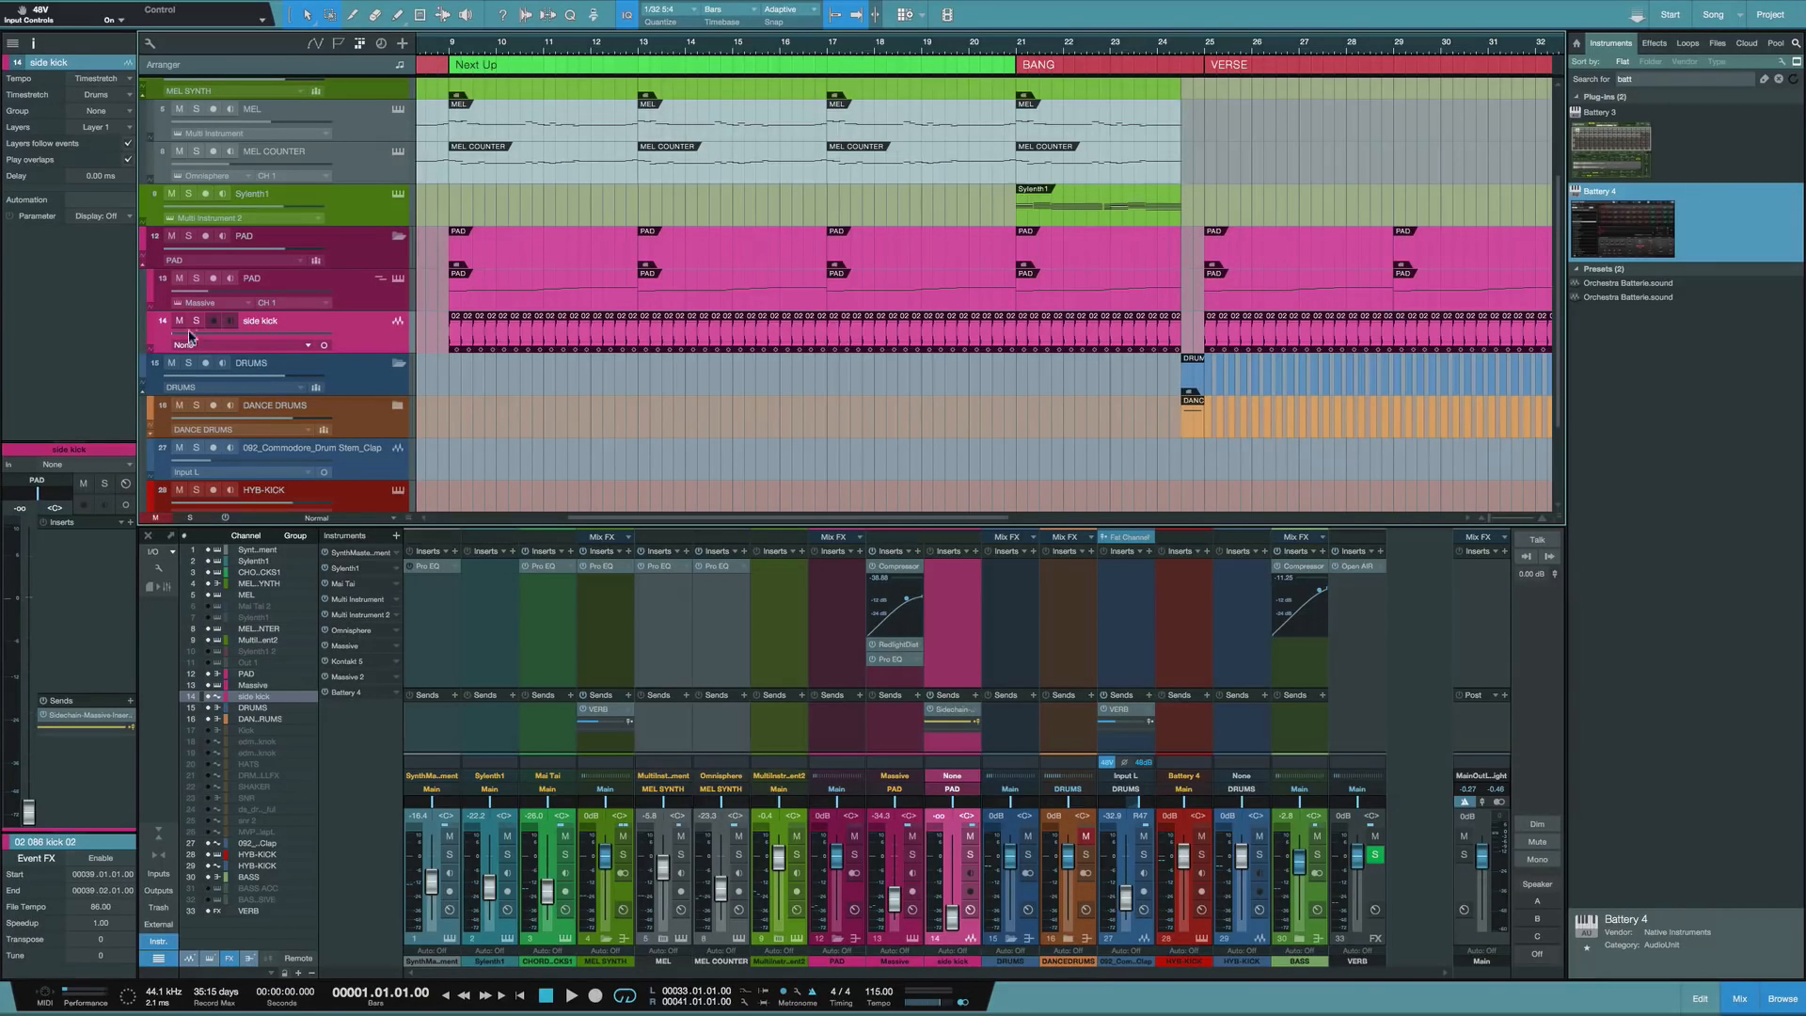
left_click_drag(170, 340, 217, 339)
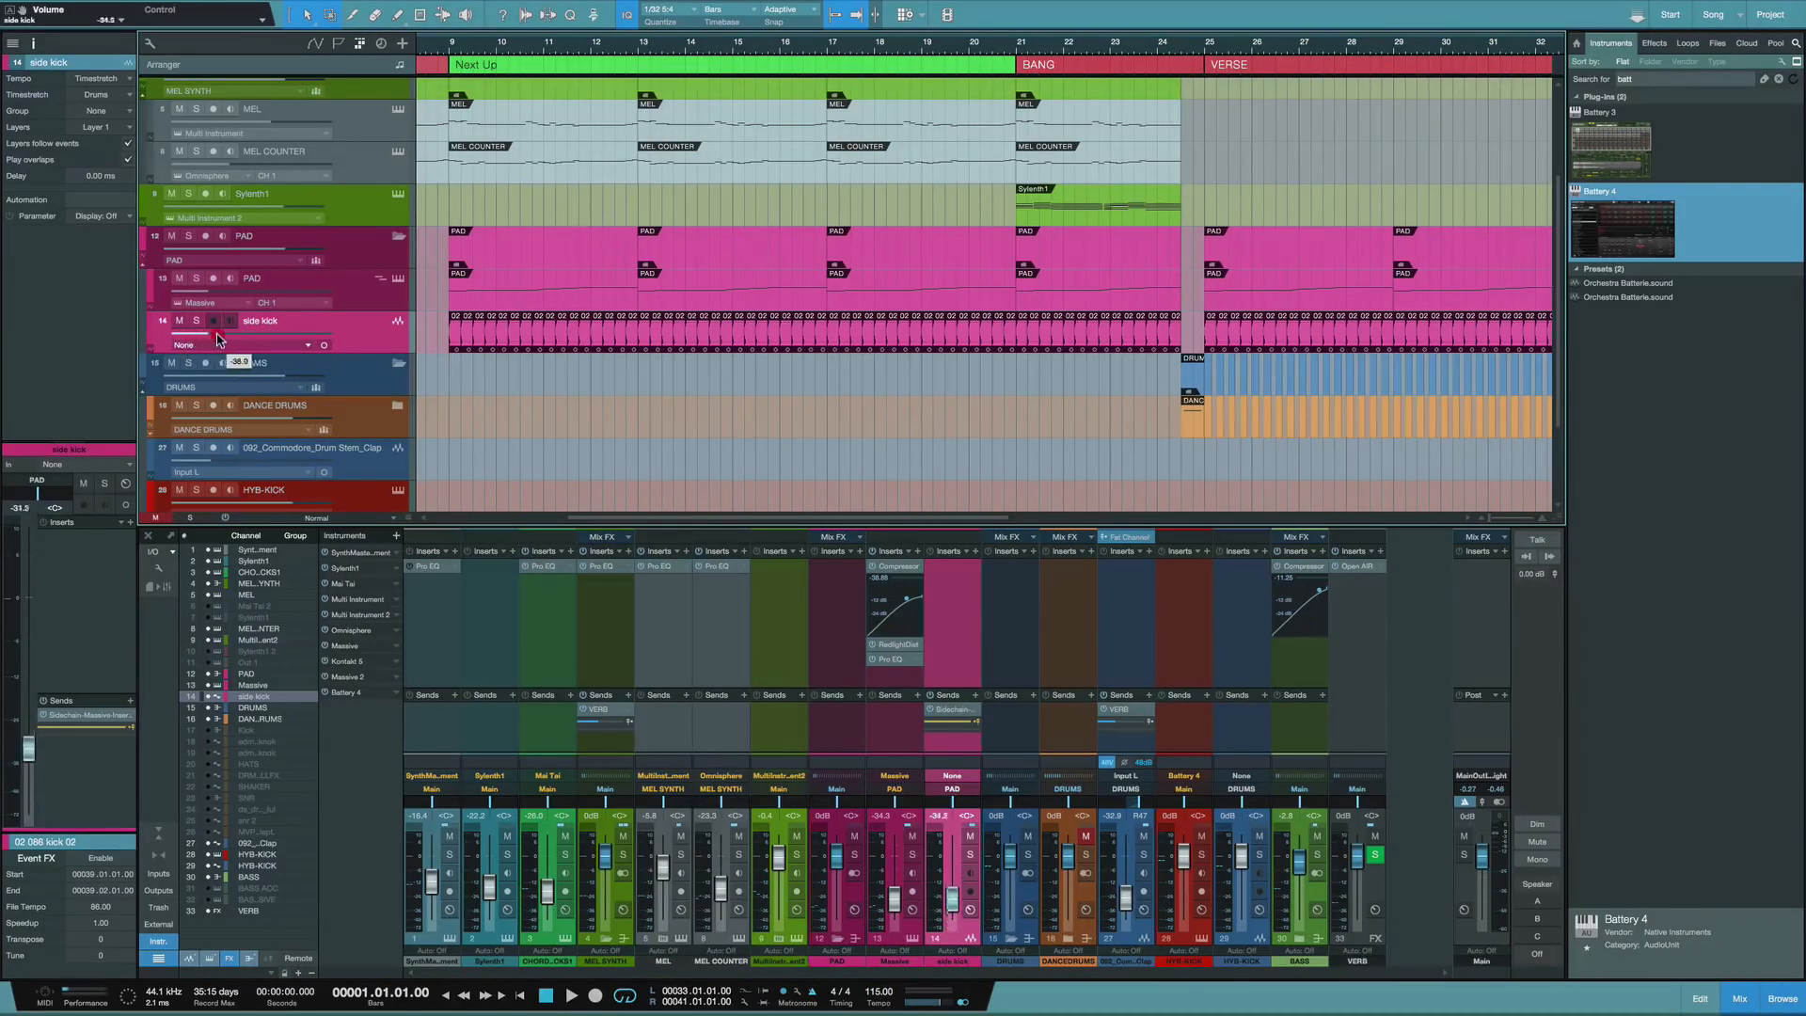
left_click(451, 51)
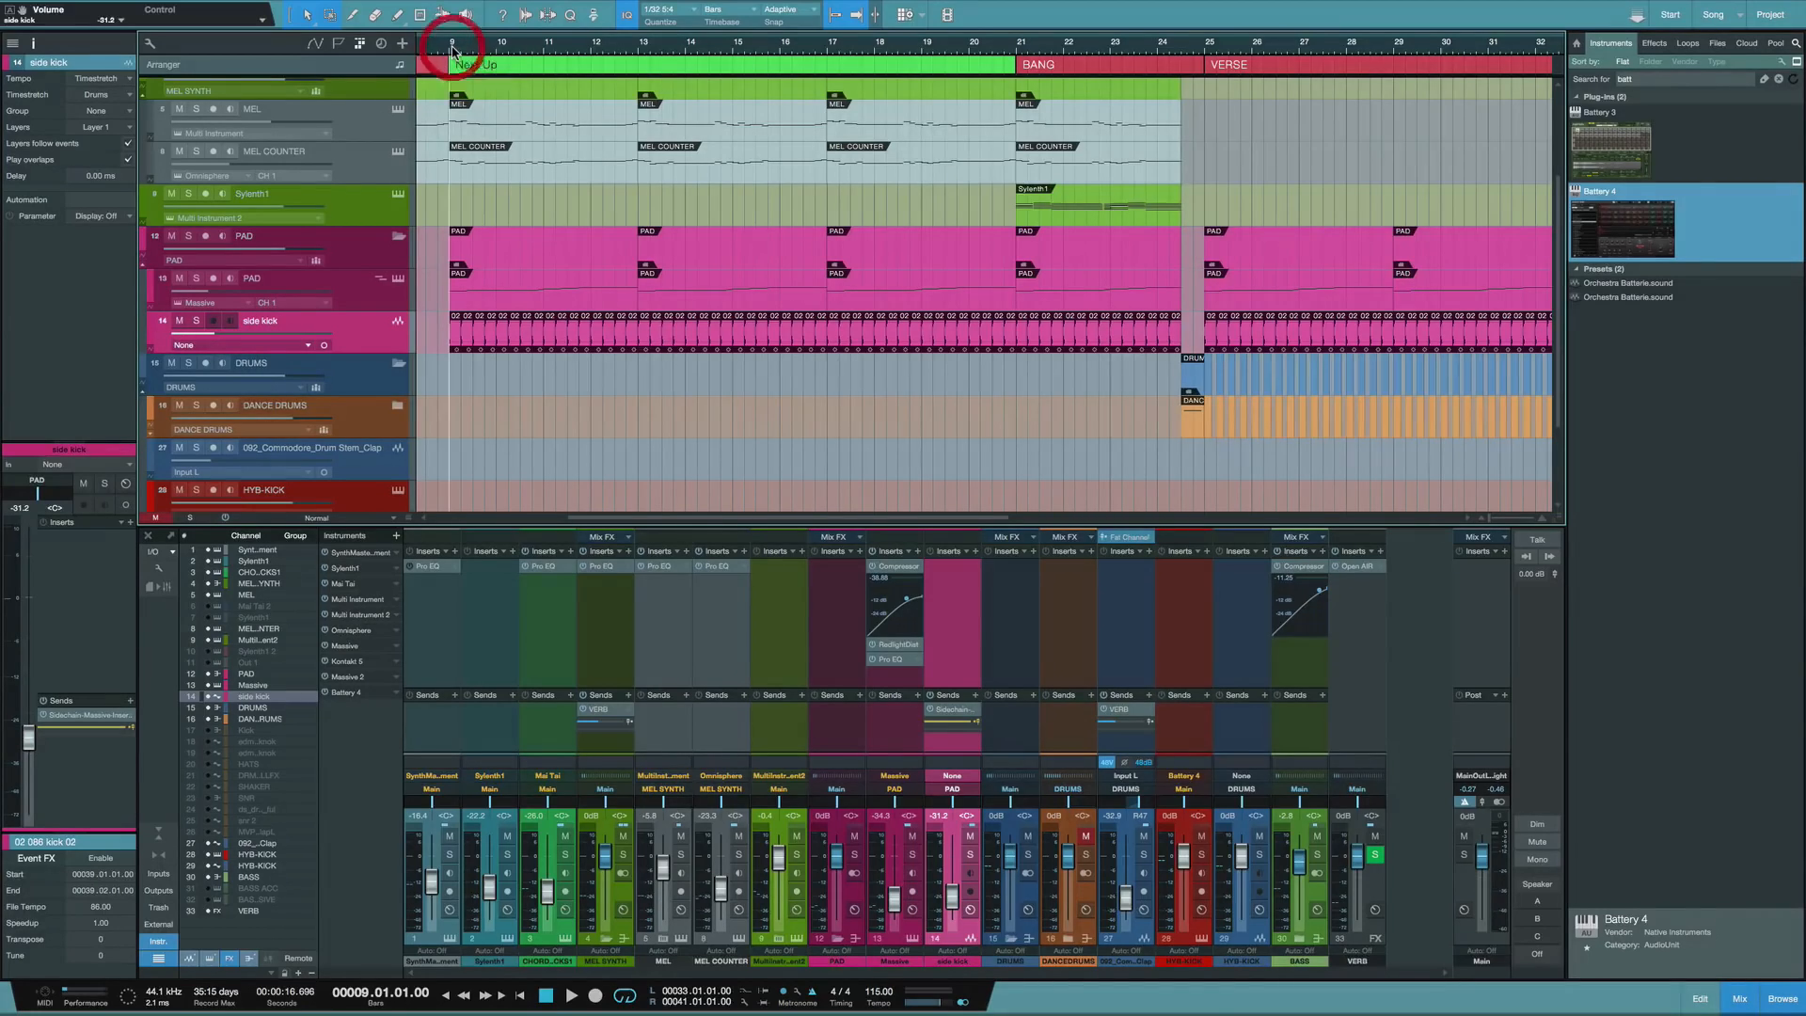
Show the loops in the browser and clear the search text
left_click(1689, 44)
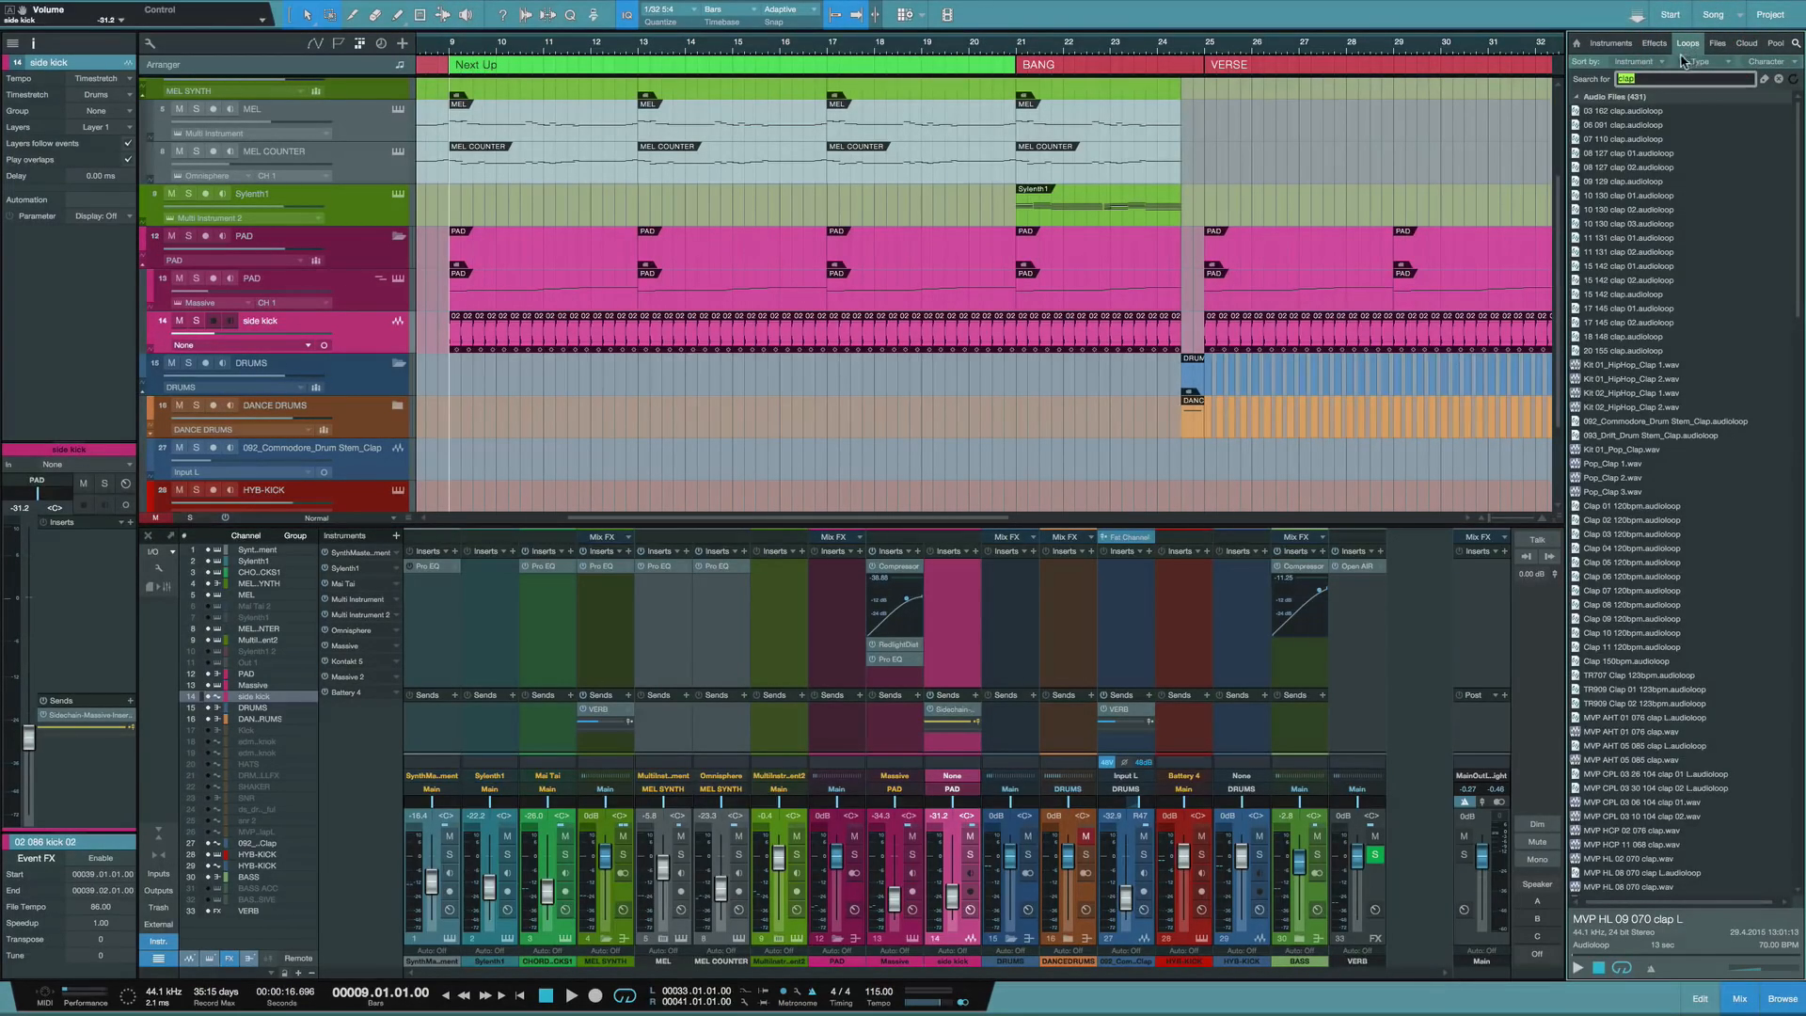
key("BackSpace")
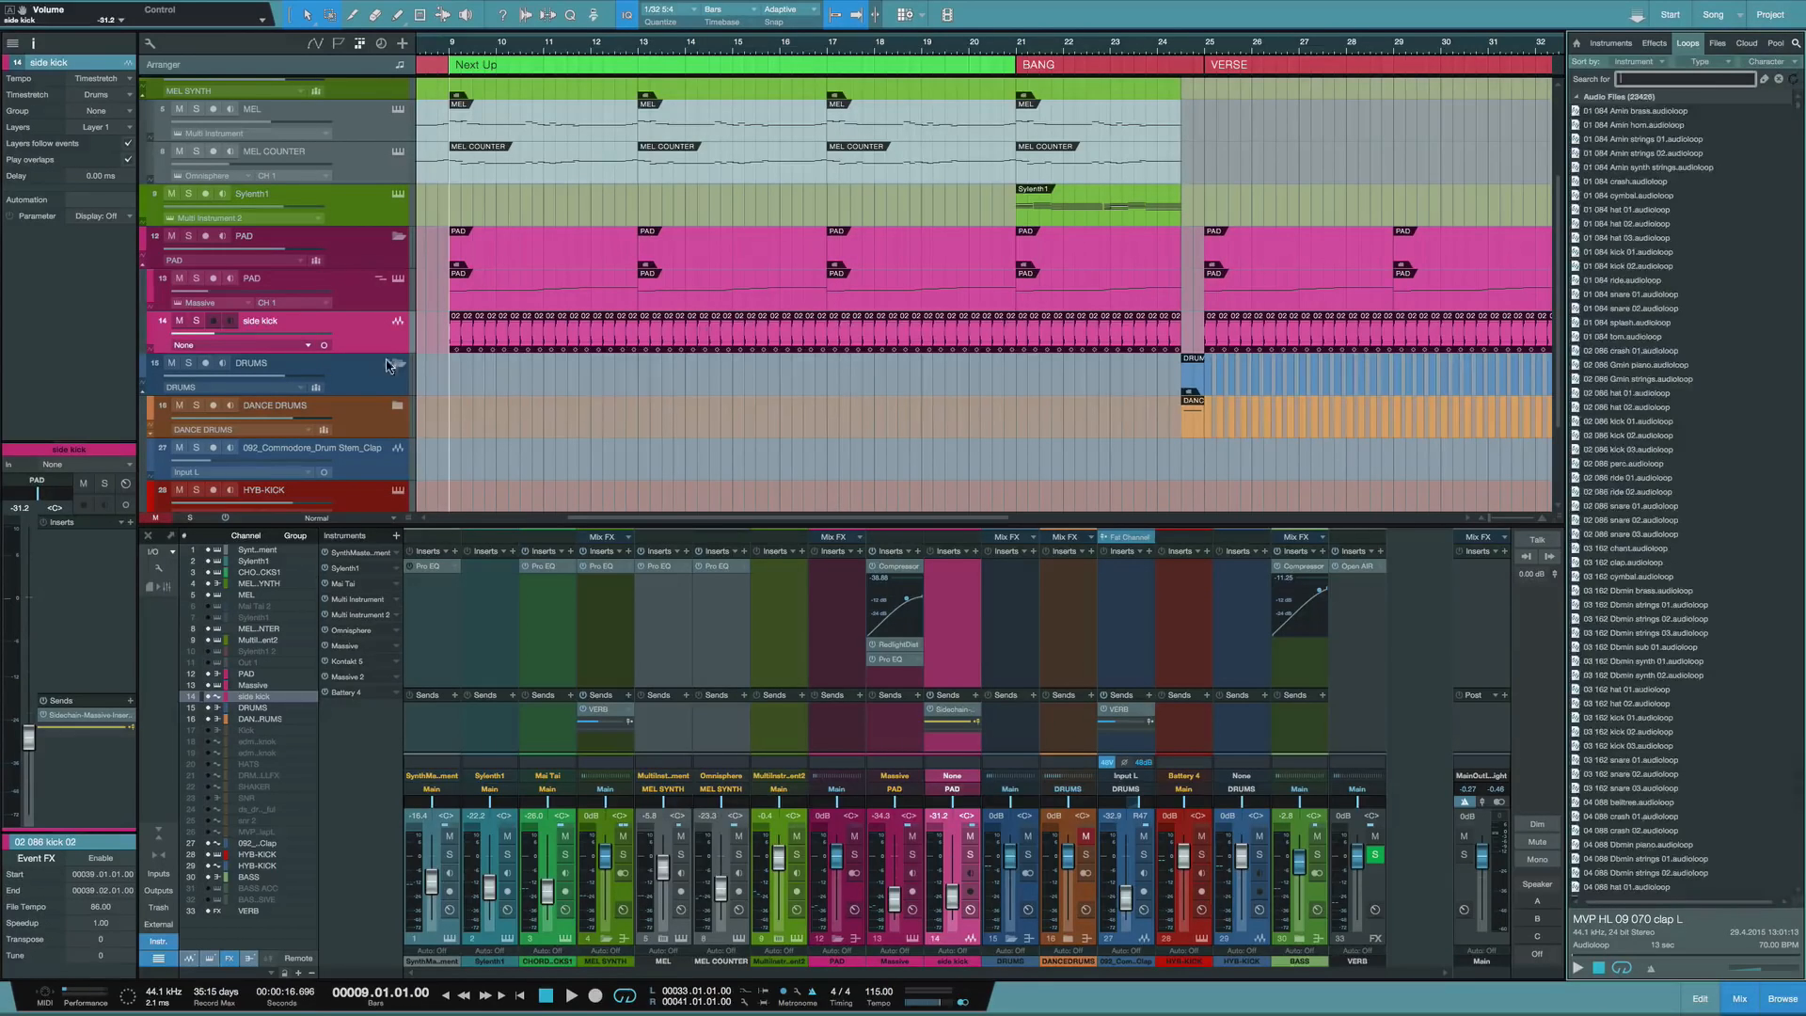
Raise the side kick channel's fader to -5.4 dB and audition the kick against the pad from bar 9
left_click(371, 343)
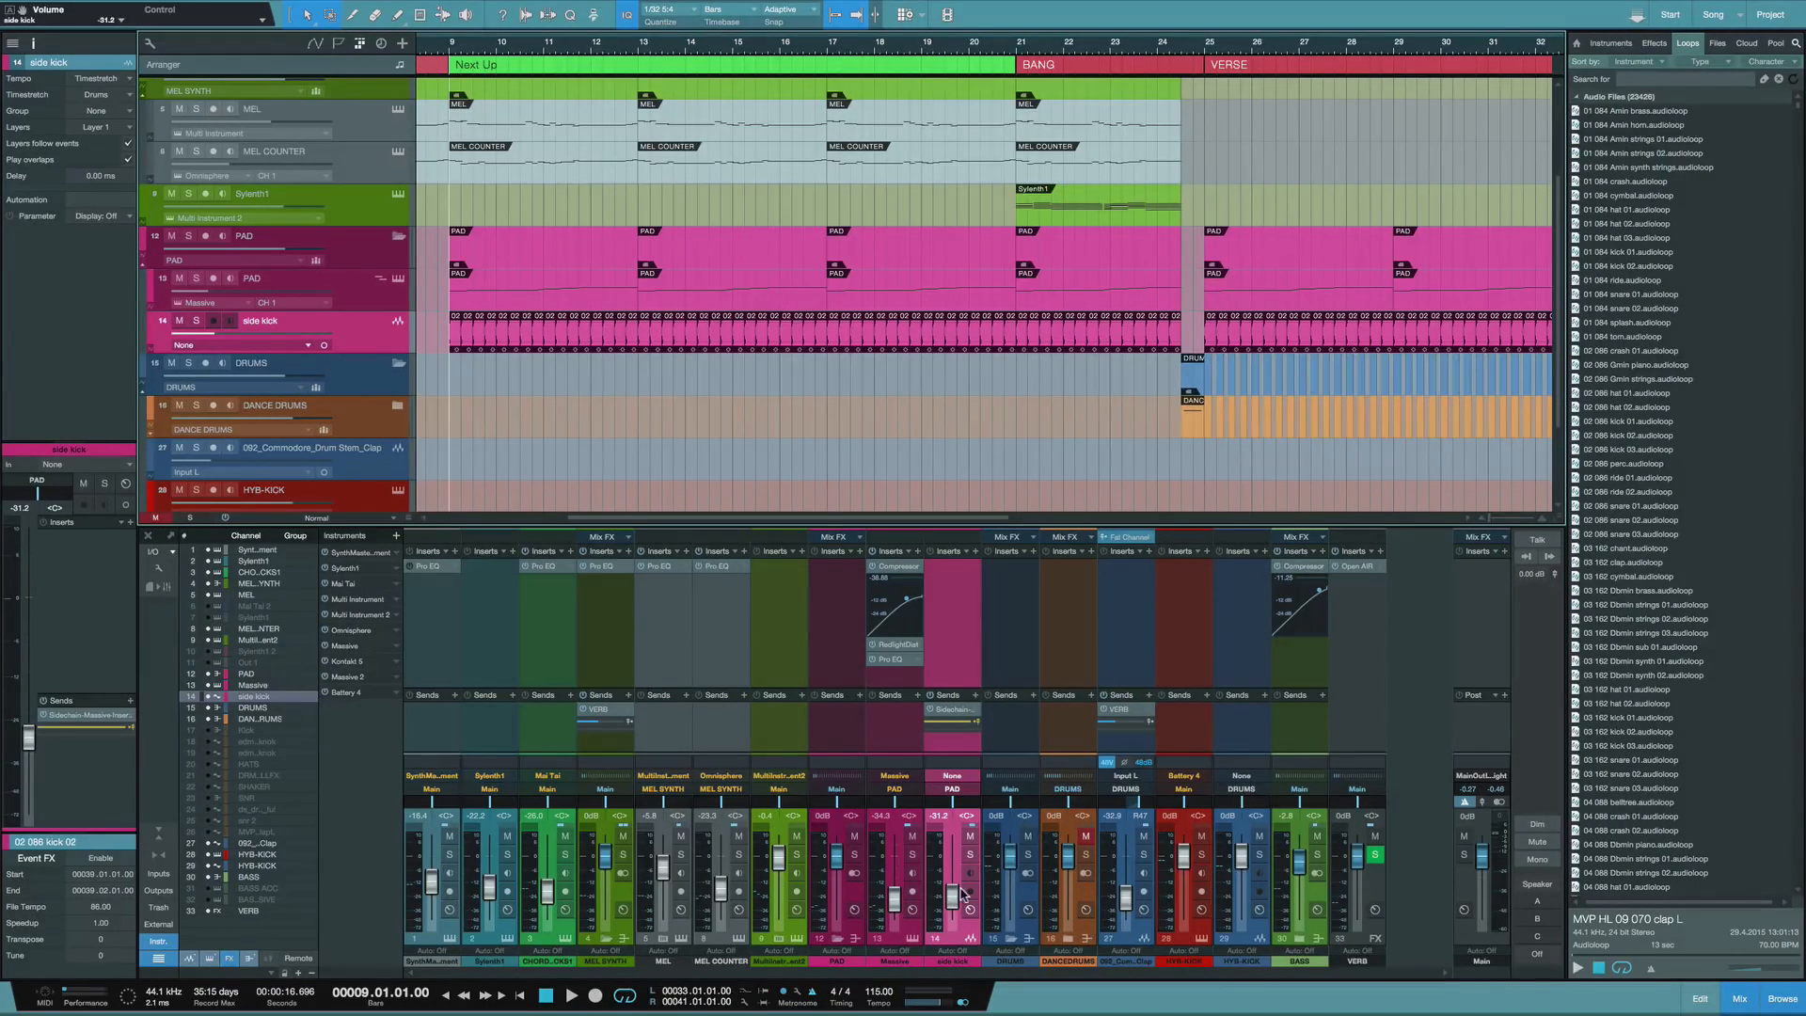
left_click_drag(962, 892, 954, 876)
key("space")
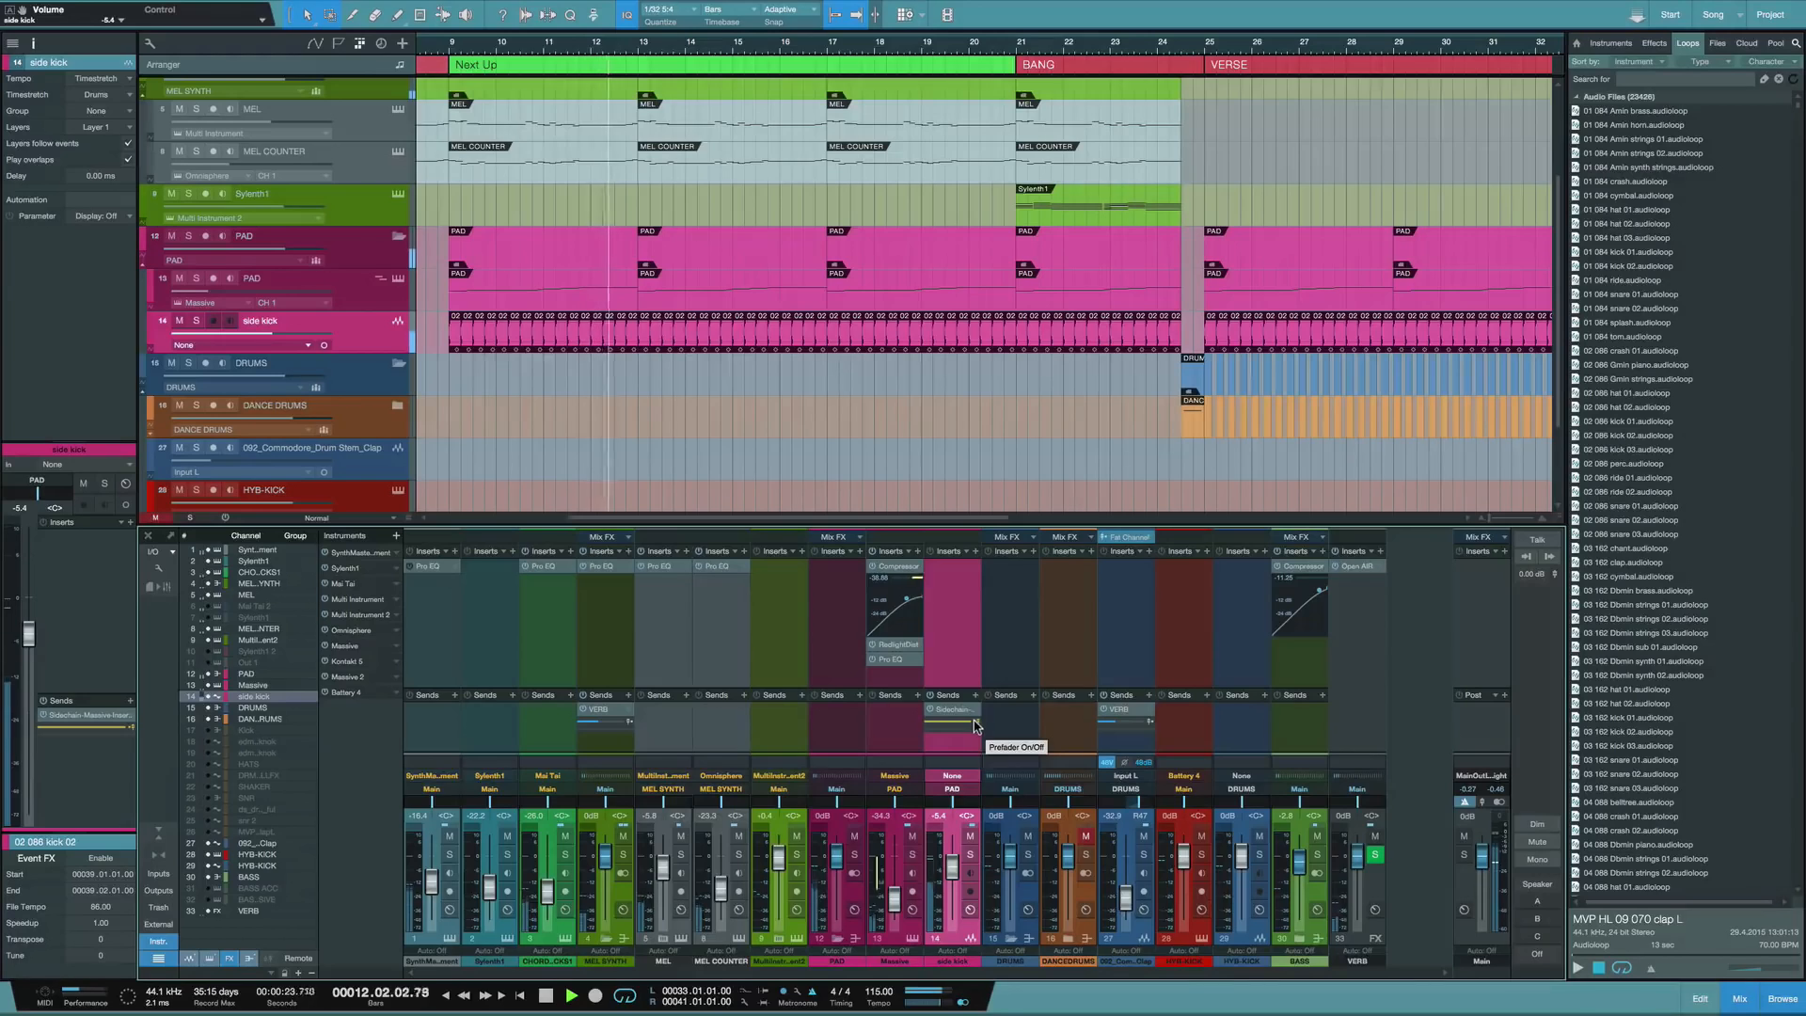
key("space")
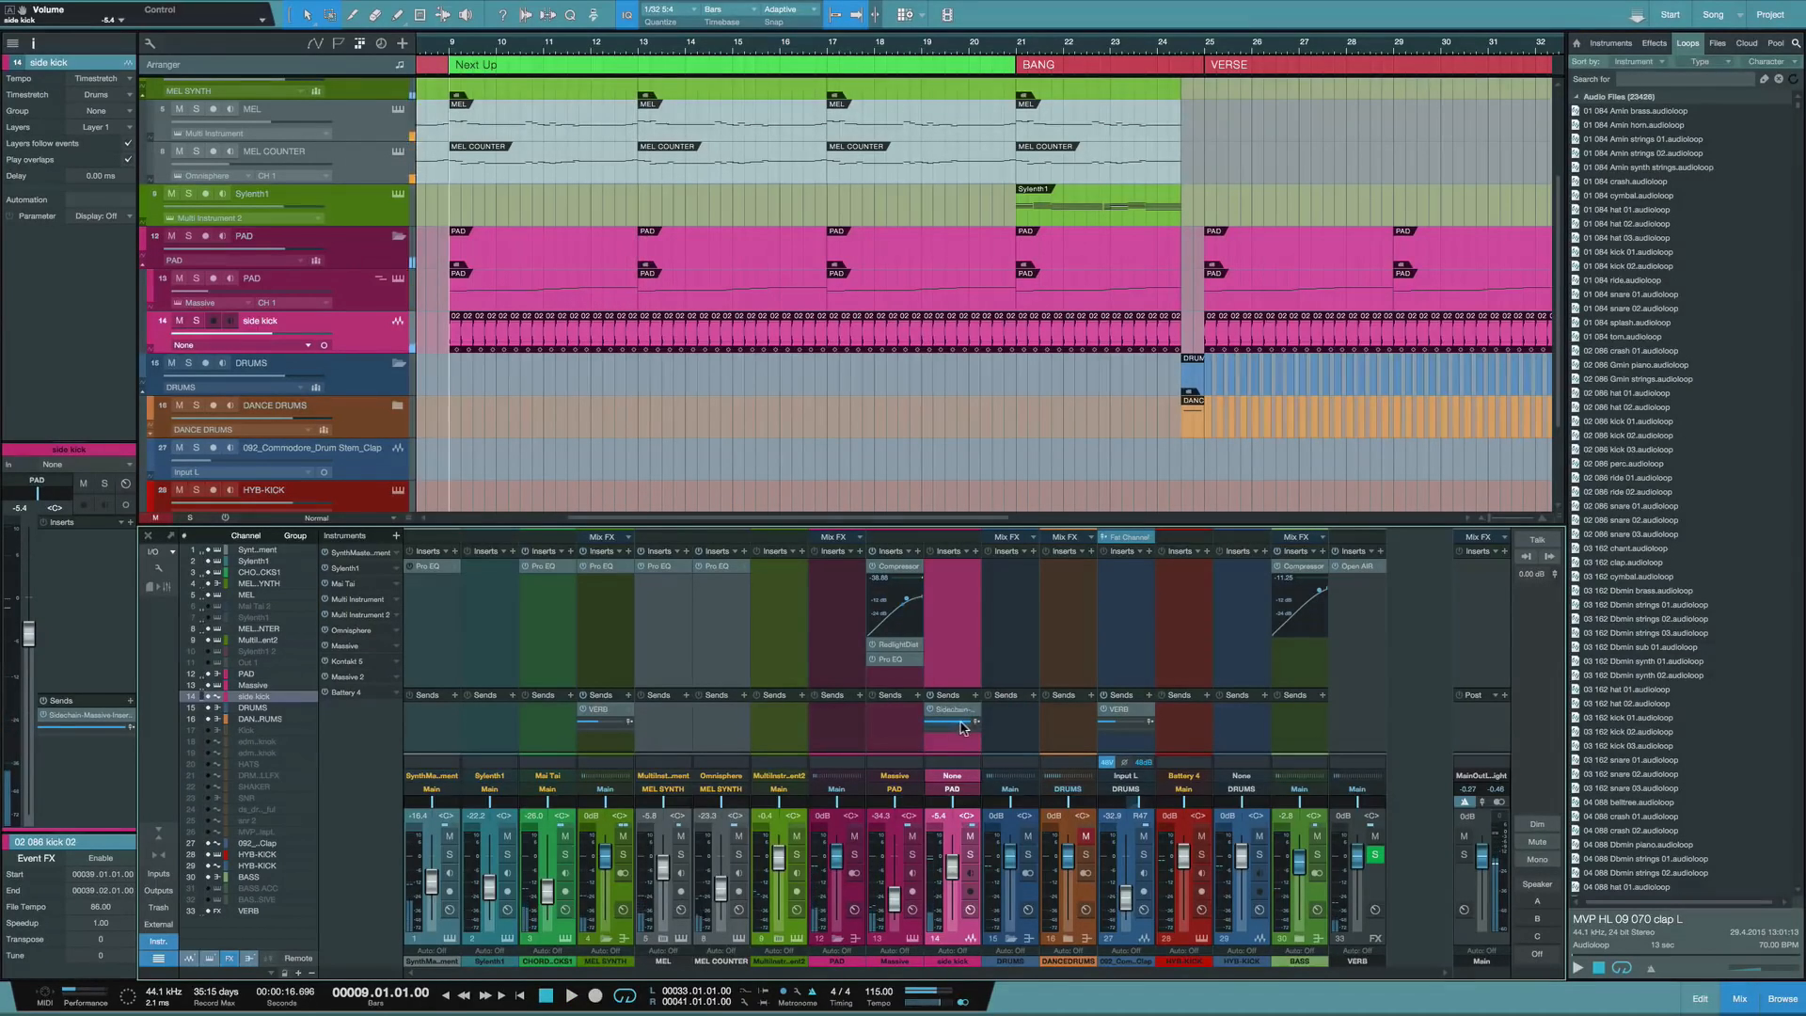
Set the side kick's sidechain send to prefader at +10 dB and lower its channel fader fully, checking it in playback
mouse_move(976, 724)
left_mouse_down()
mouse_move(936, 724)
mouse_move(977, 726)
mouse_move(962, 731)
left_mouse_up()
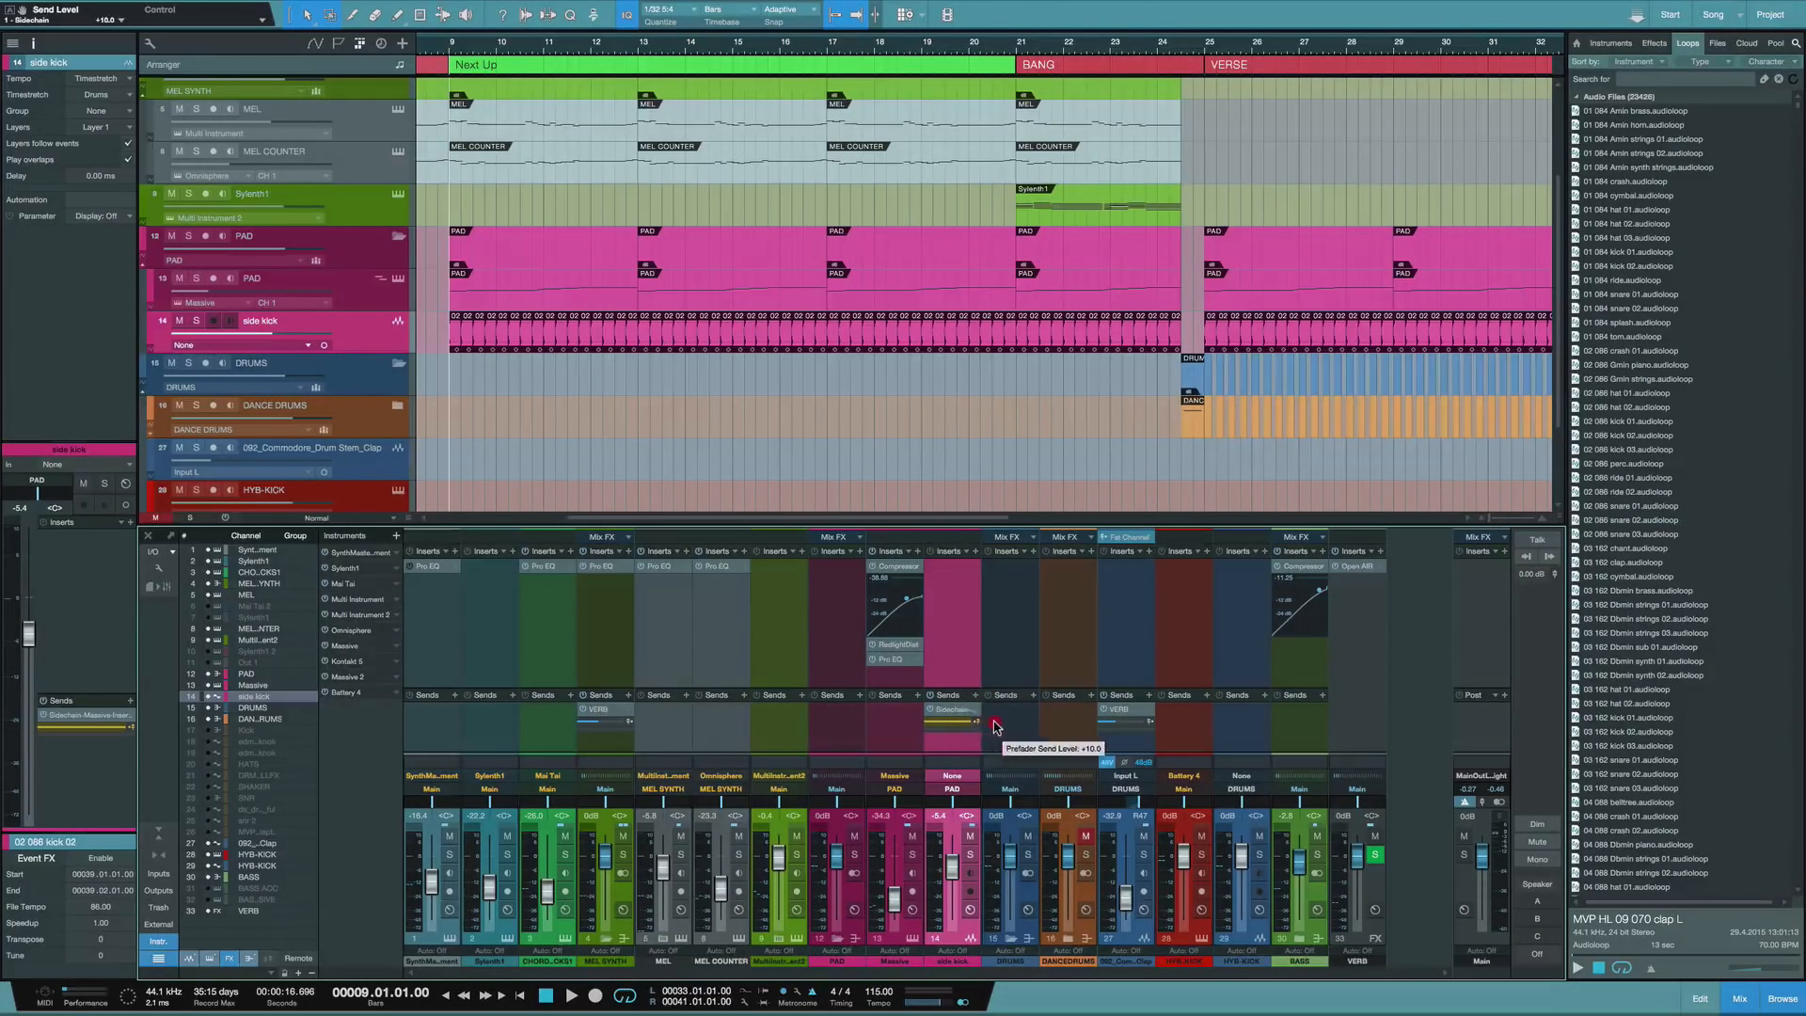
left_click(958, 725)
left_click_drag(952, 867, 954, 921)
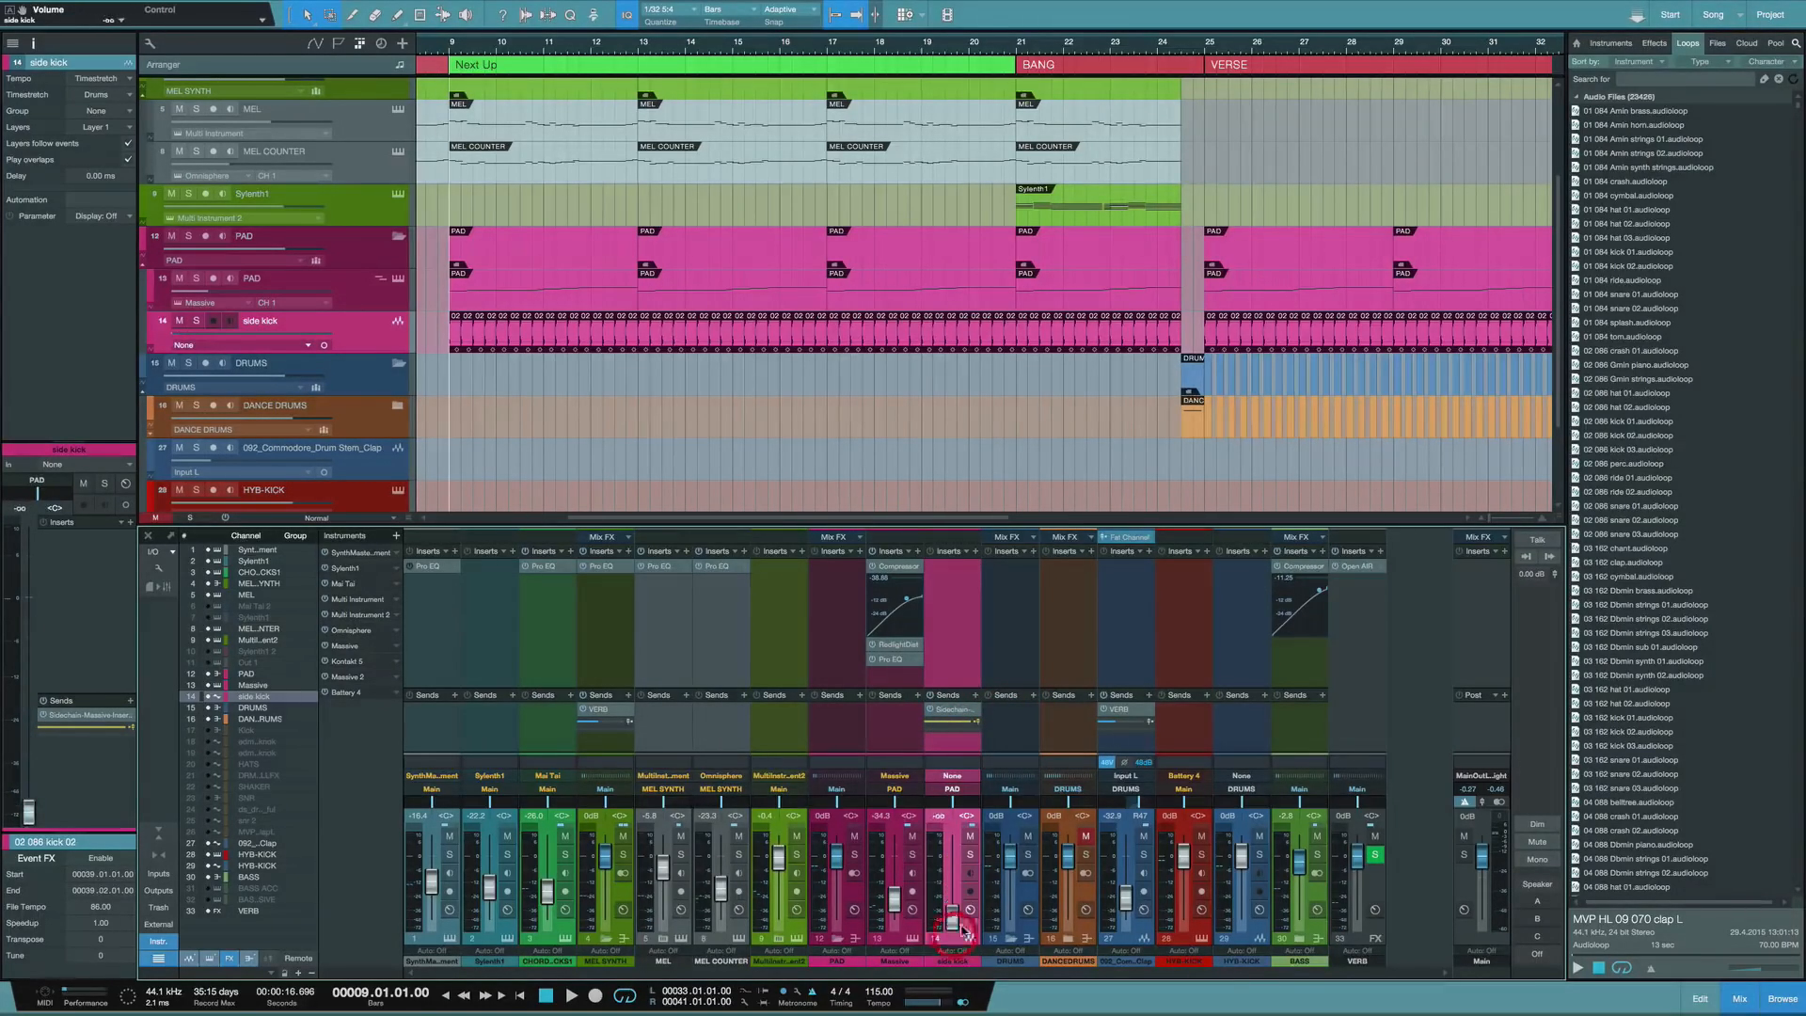
key("space")
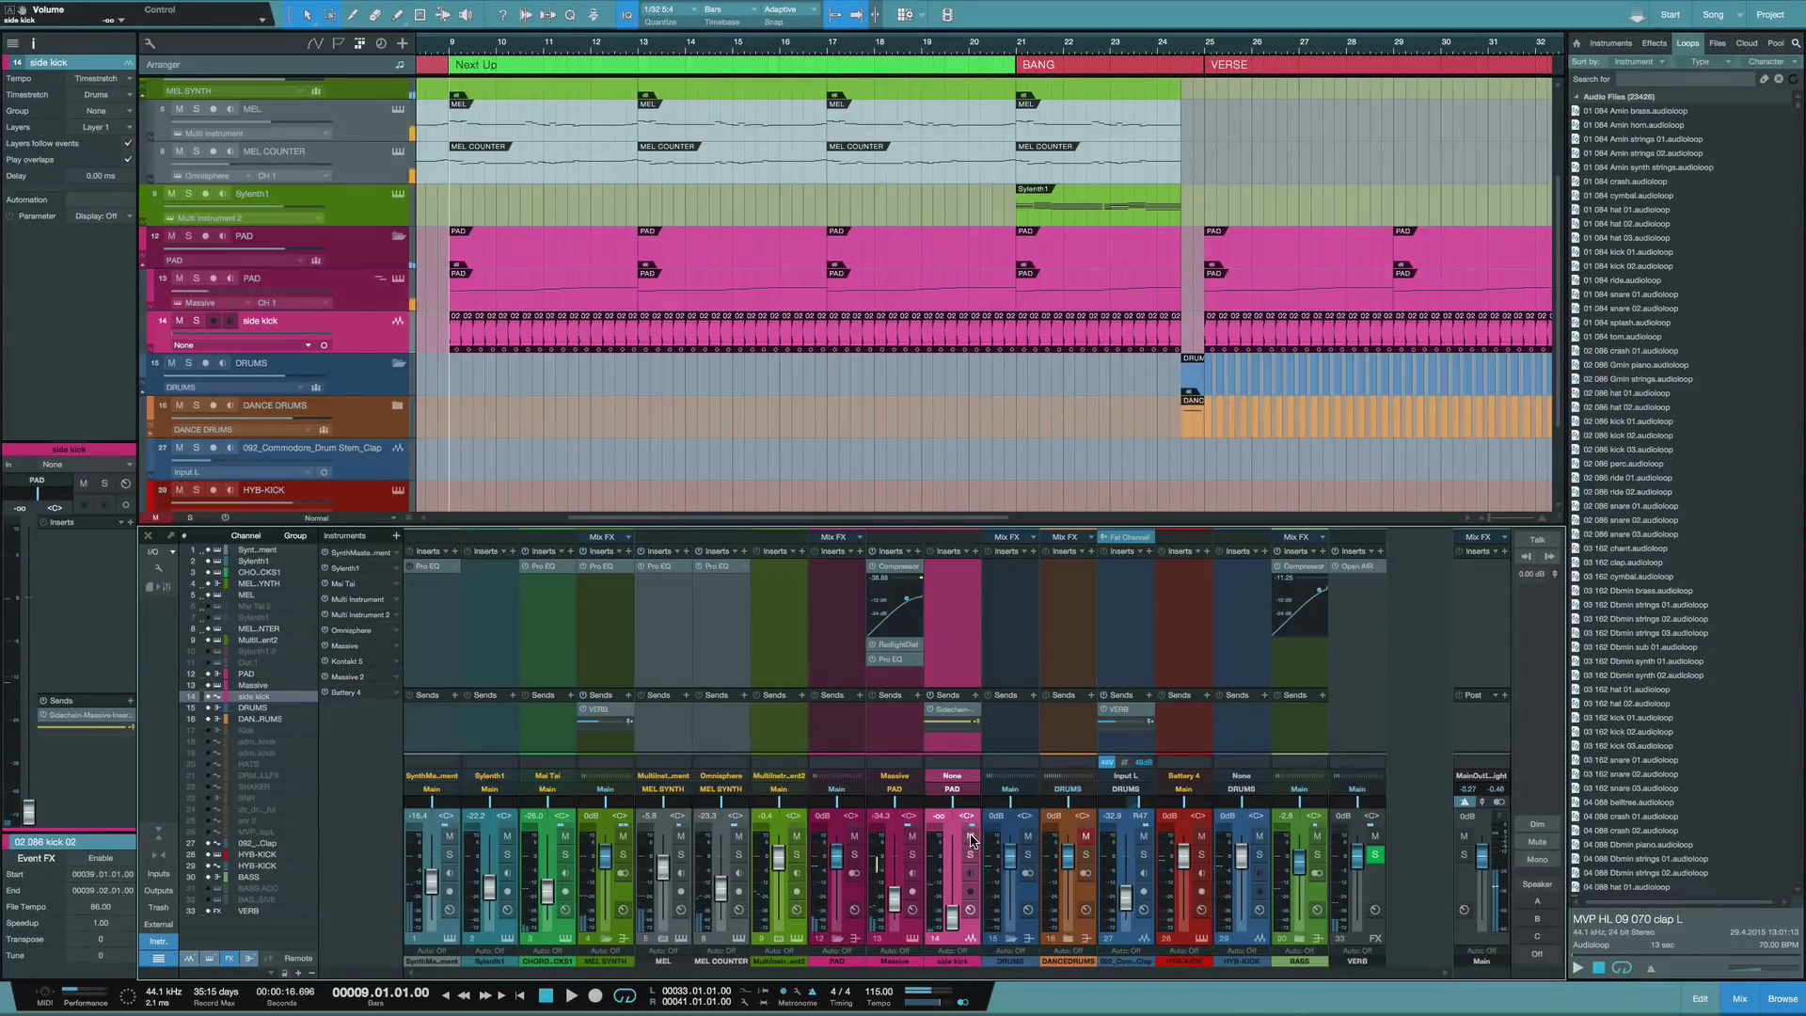
left_click(972, 838)
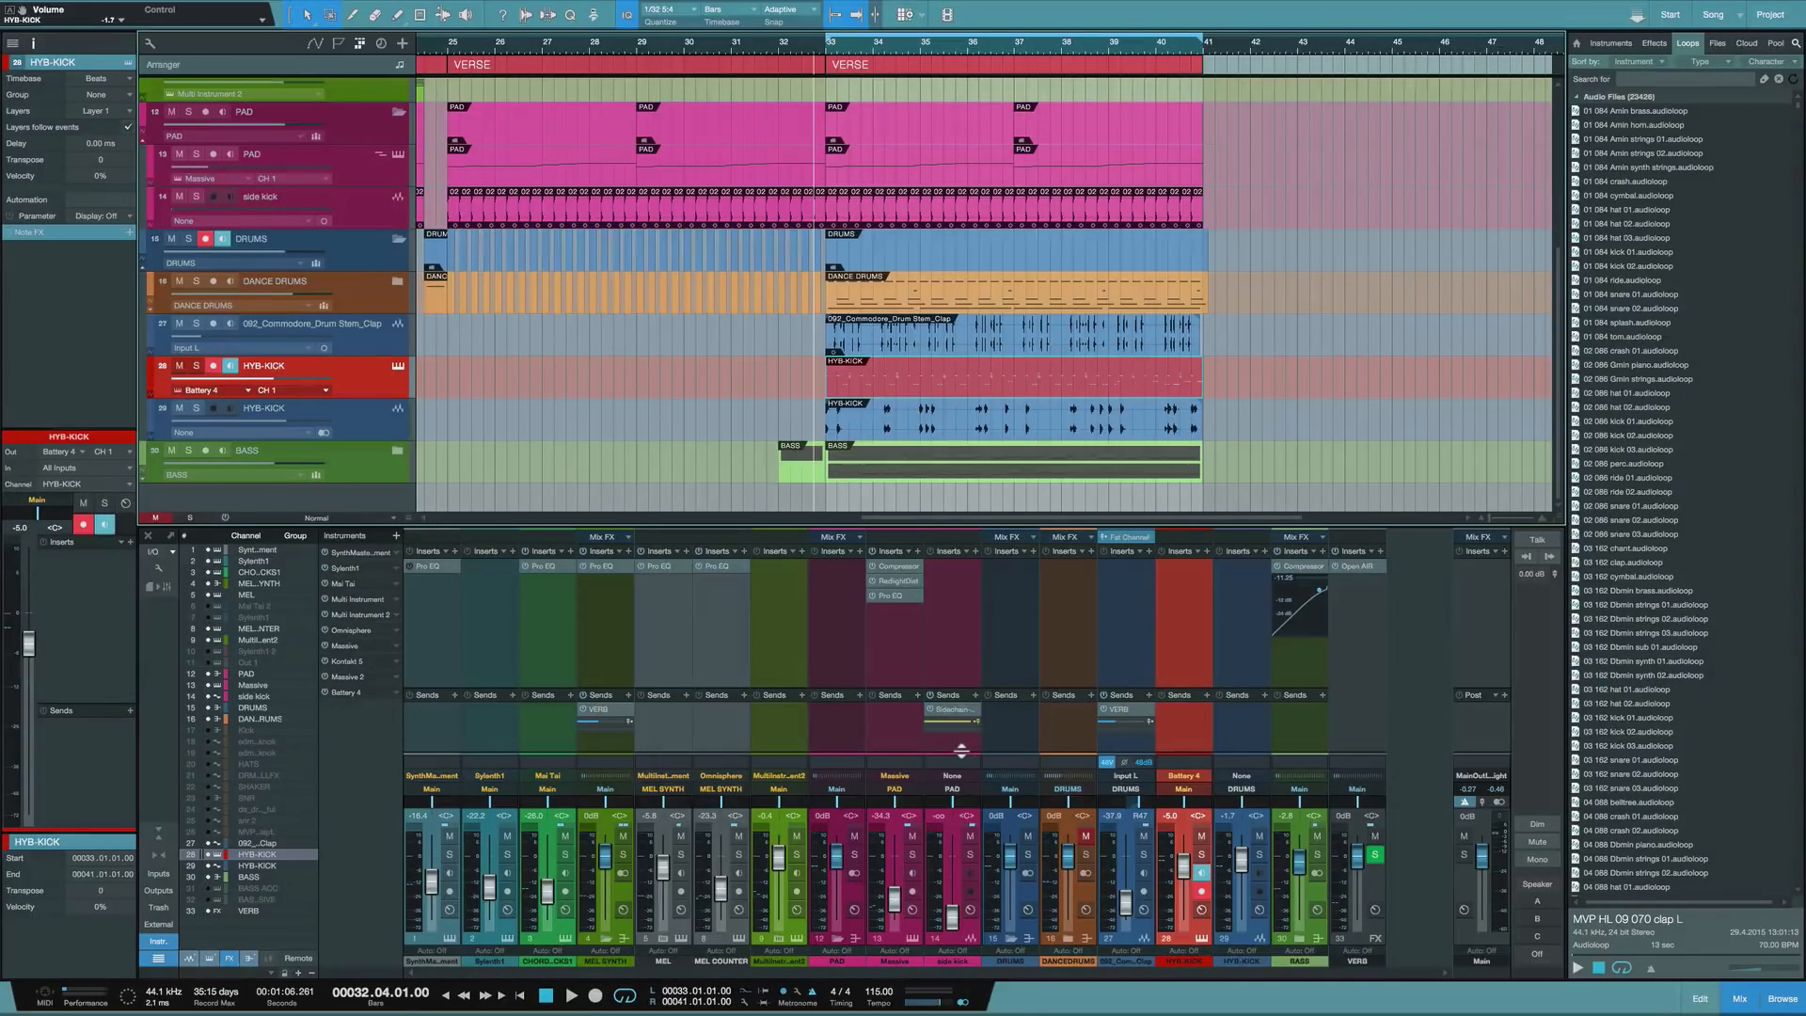
Examine the sidechain destinations offered for a new send on the DRUMS channel and for the side kick's existing send
left_click(961, 750)
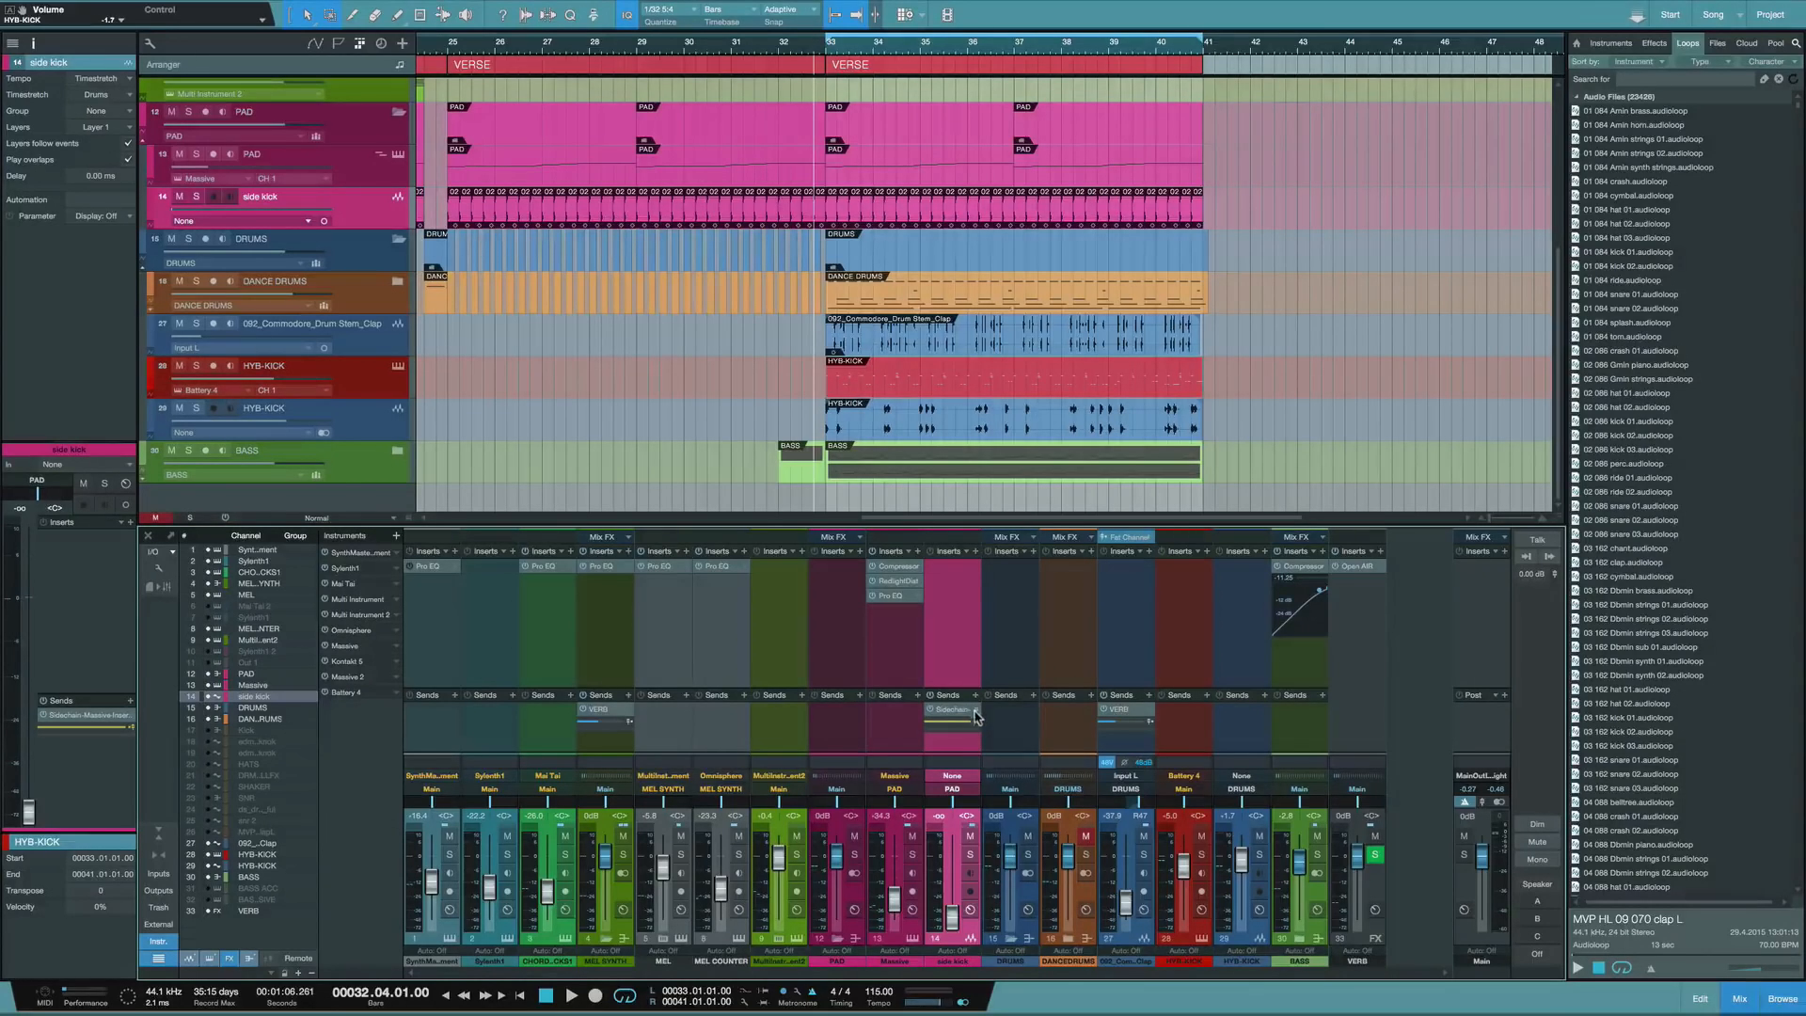
left_click(911, 660)
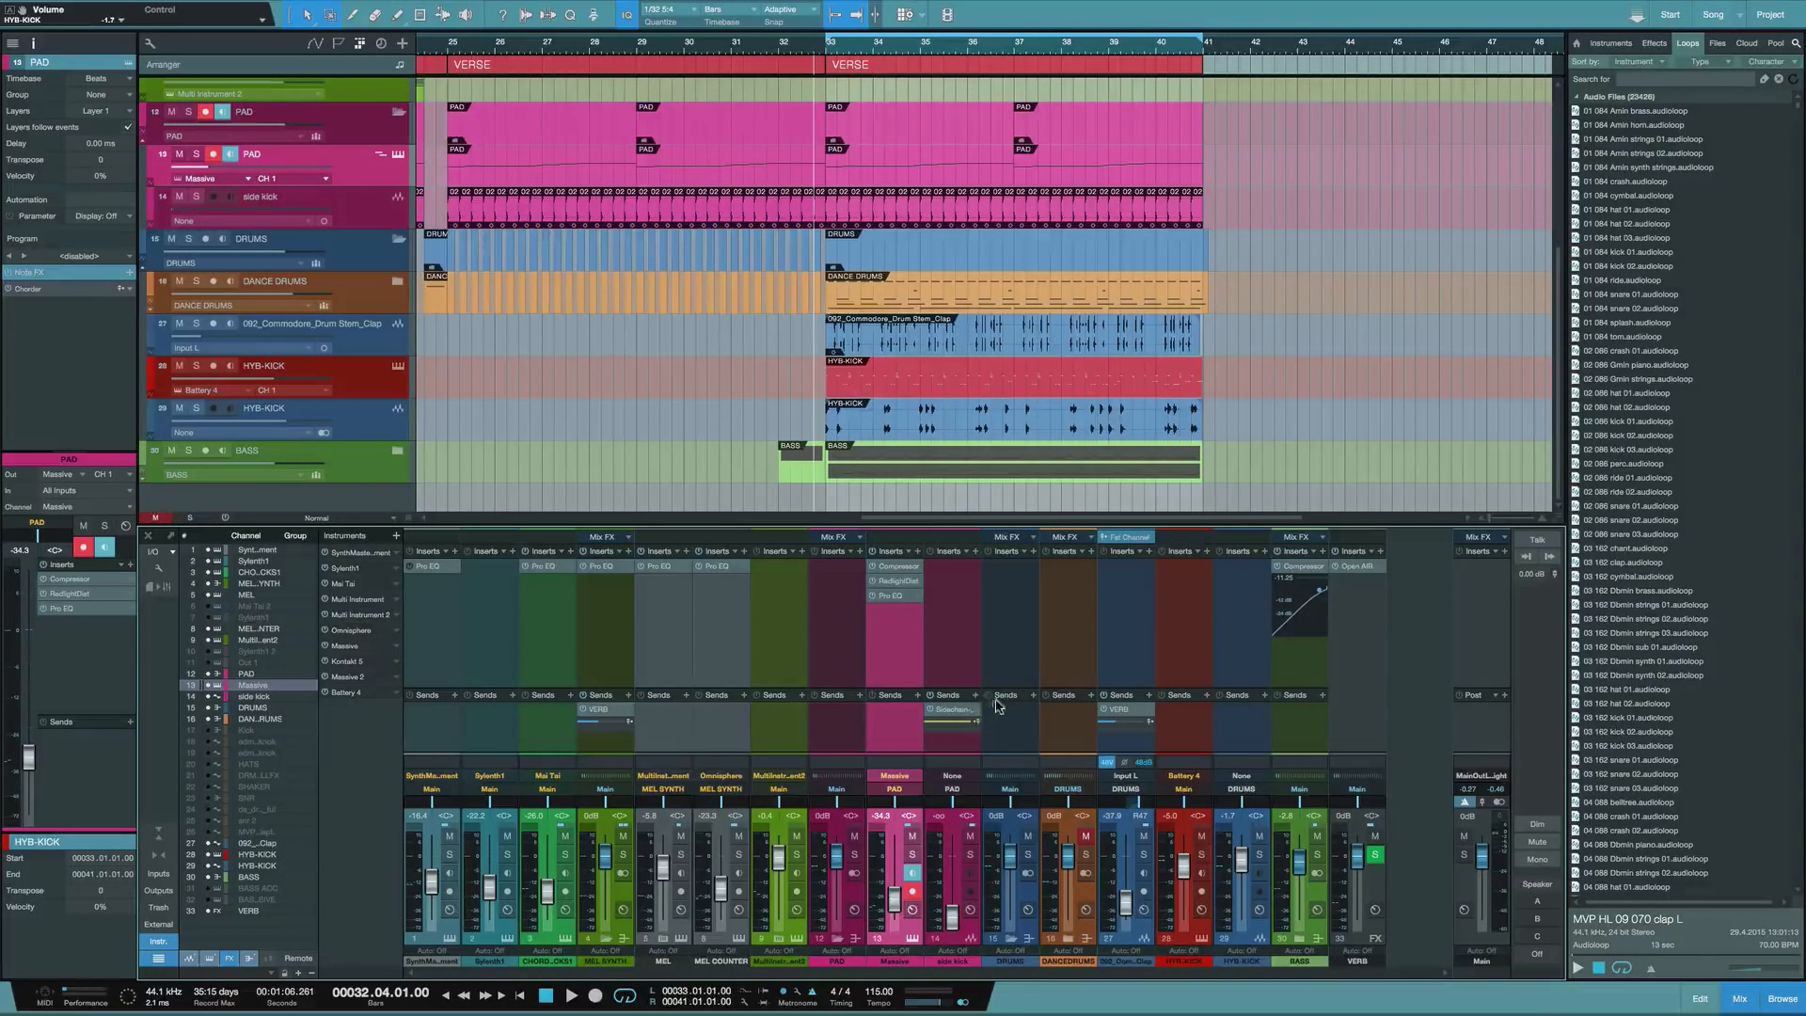
left_click(1034, 698)
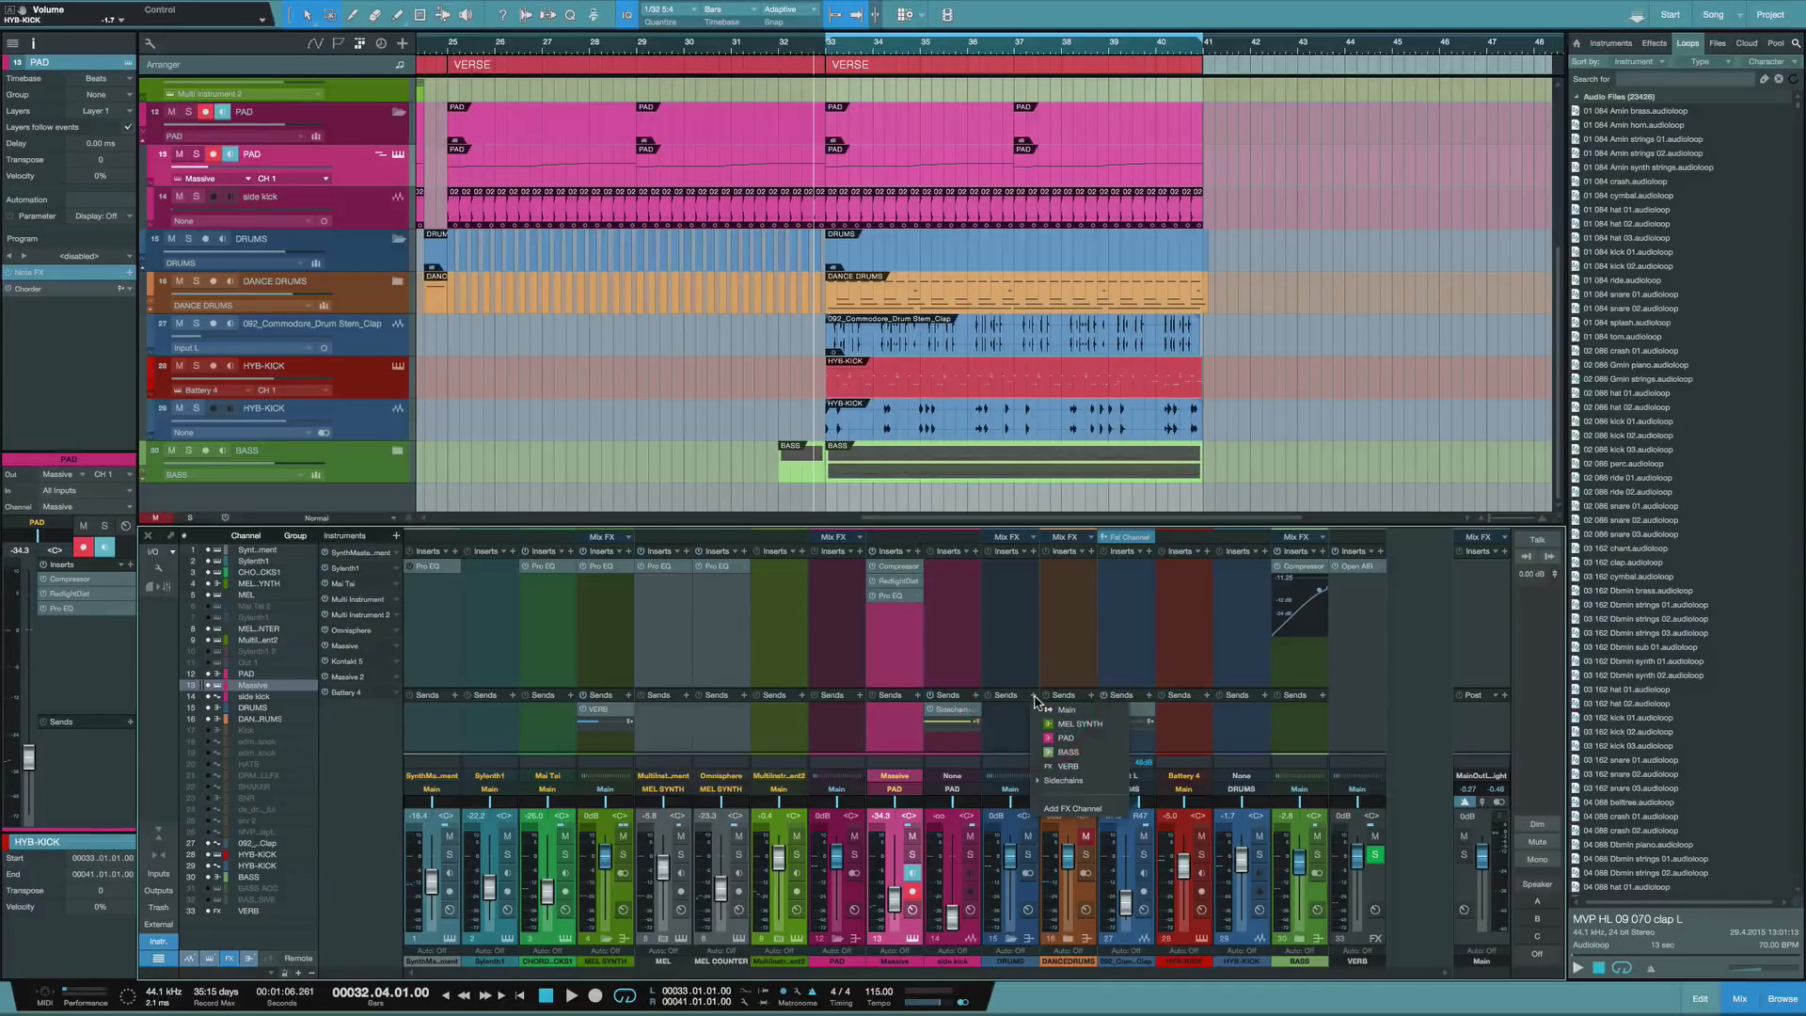
left_click(1038, 783)
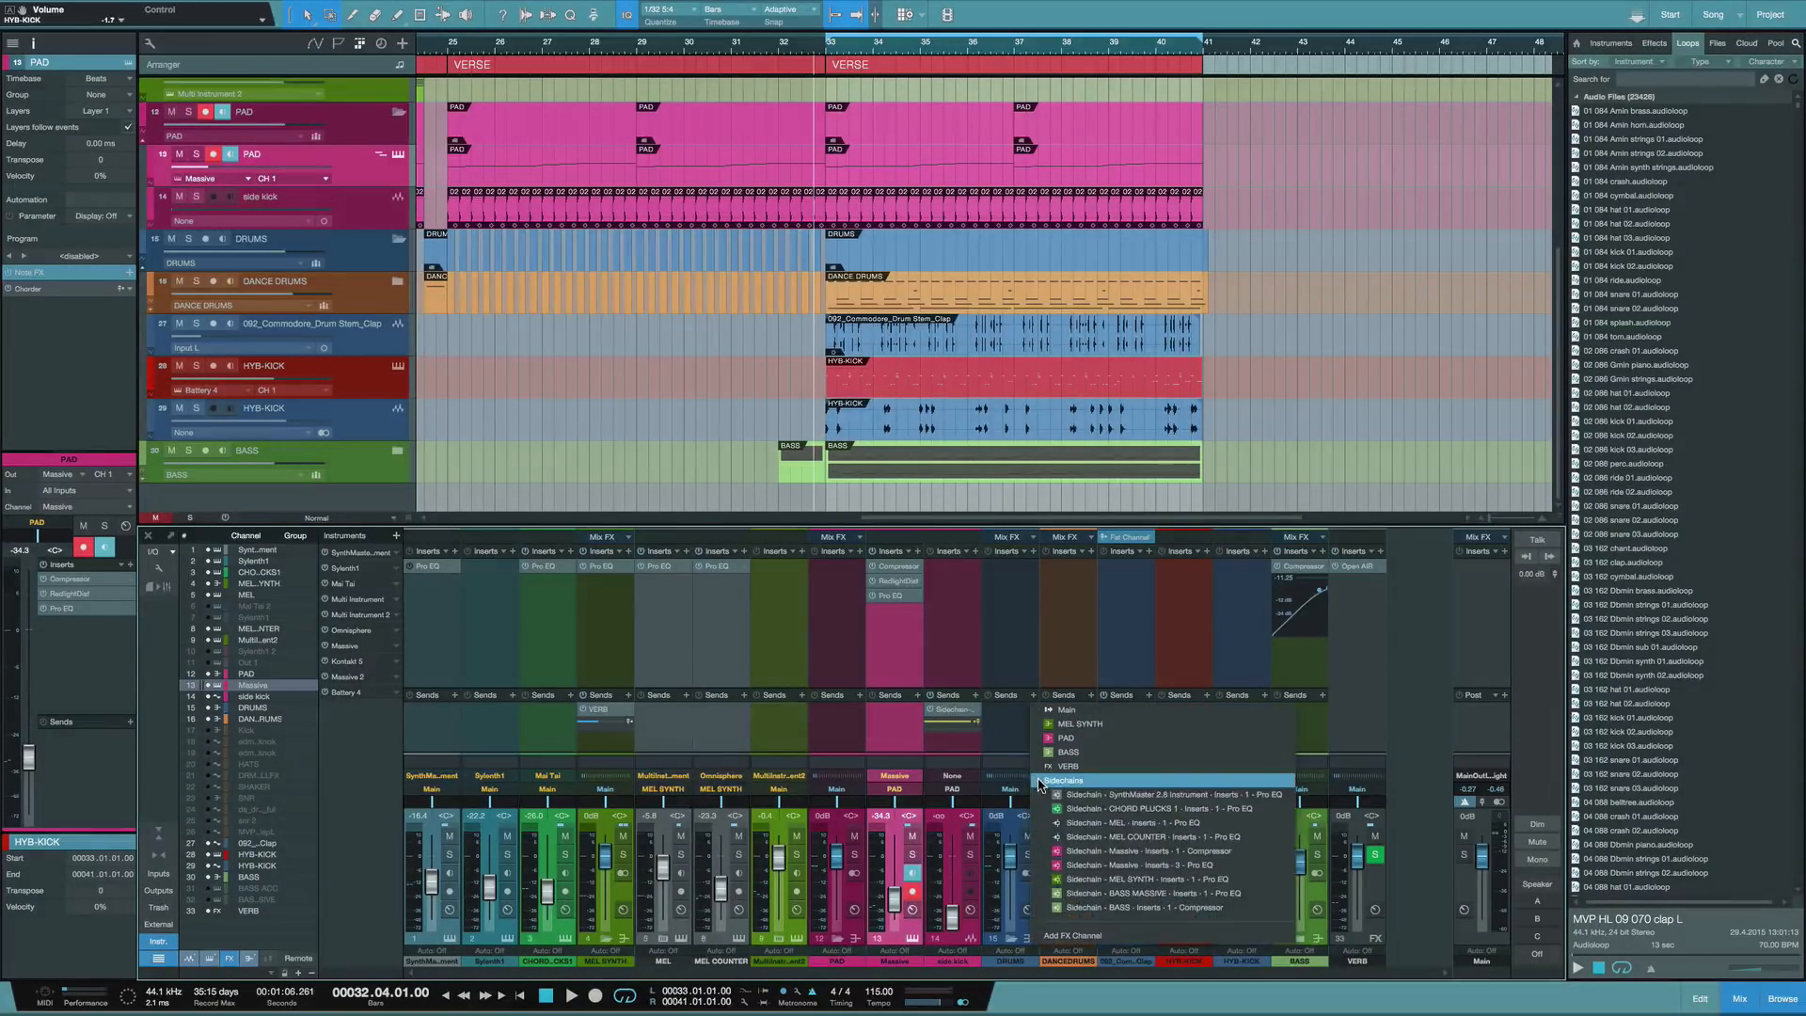
left_click(999, 739)
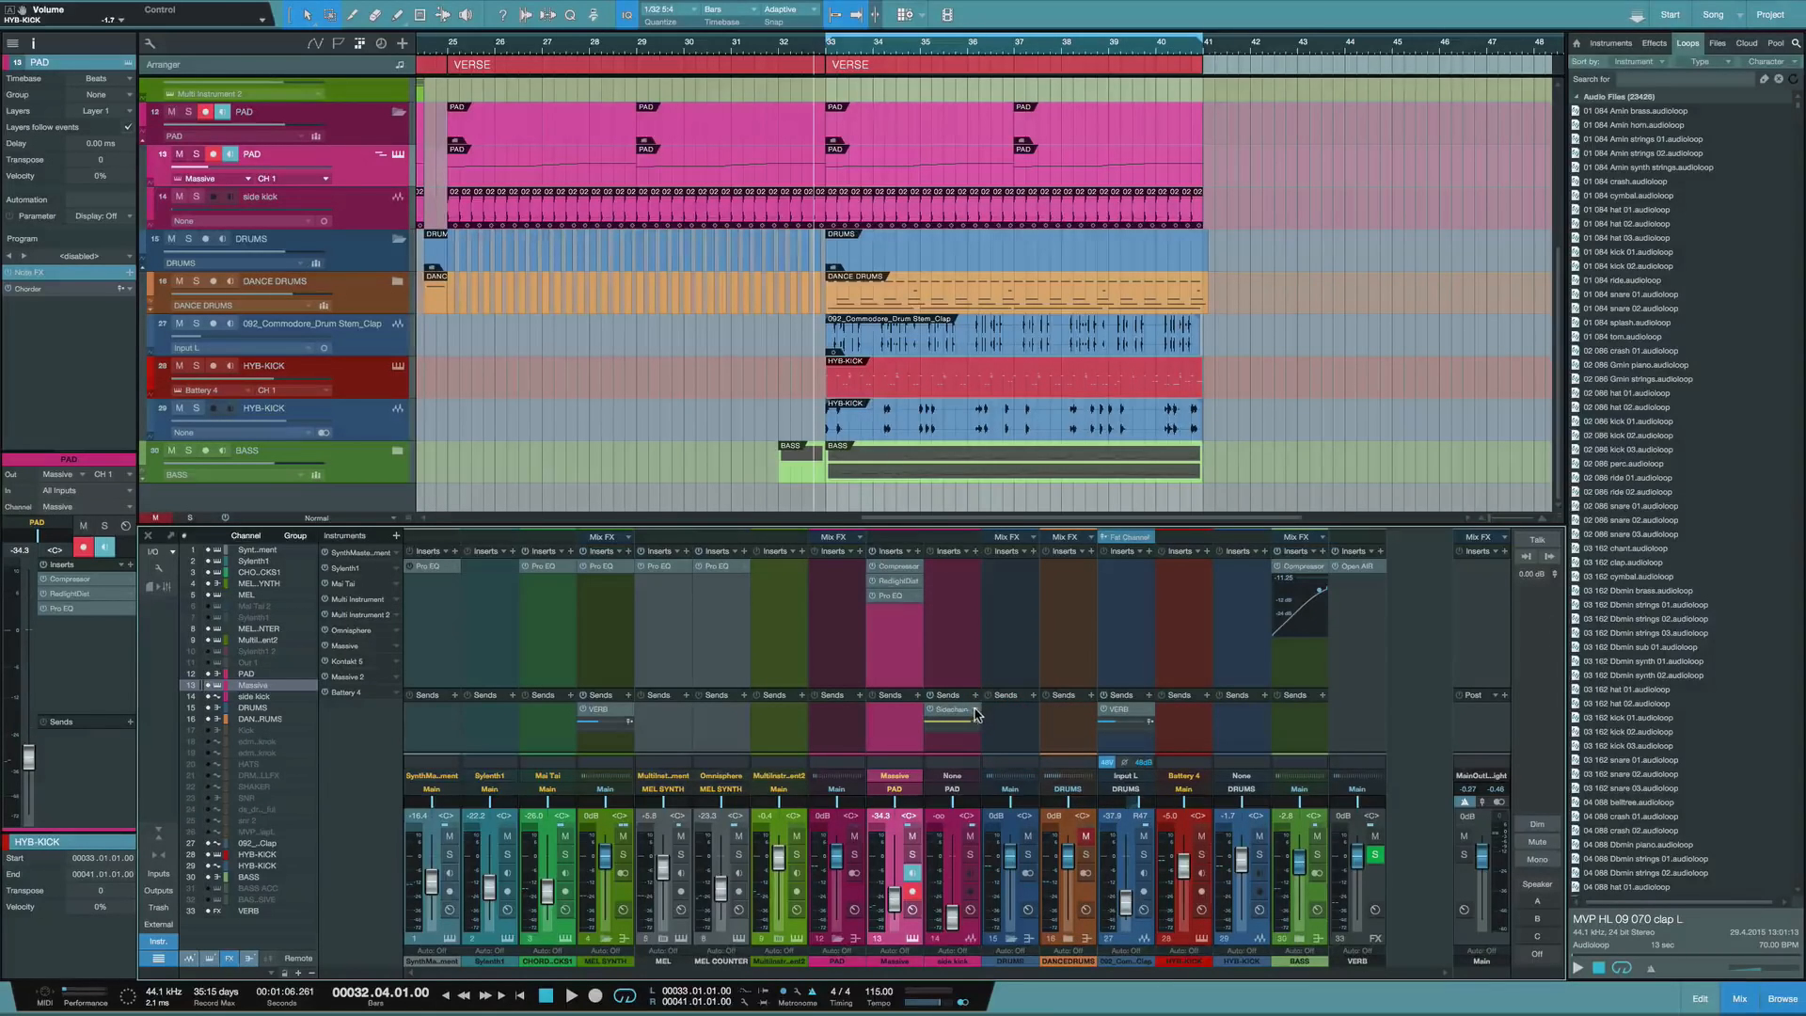
left_click(976, 715)
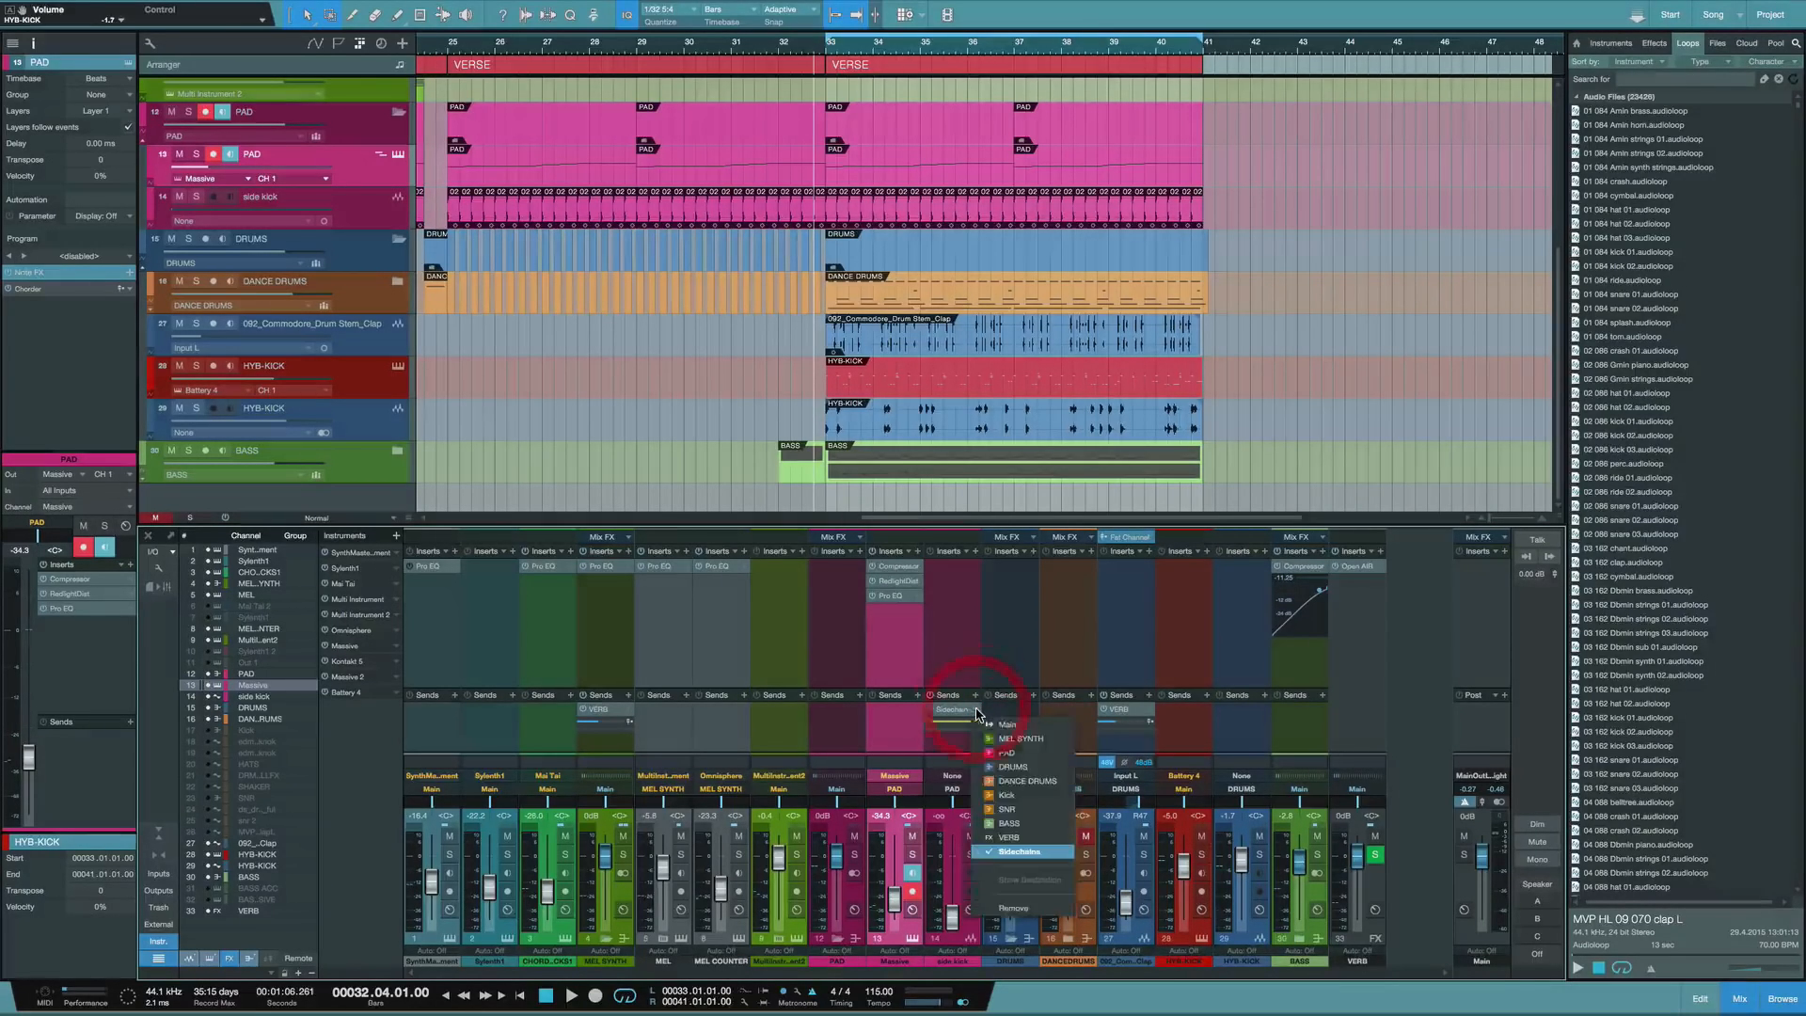
left_click(983, 795)
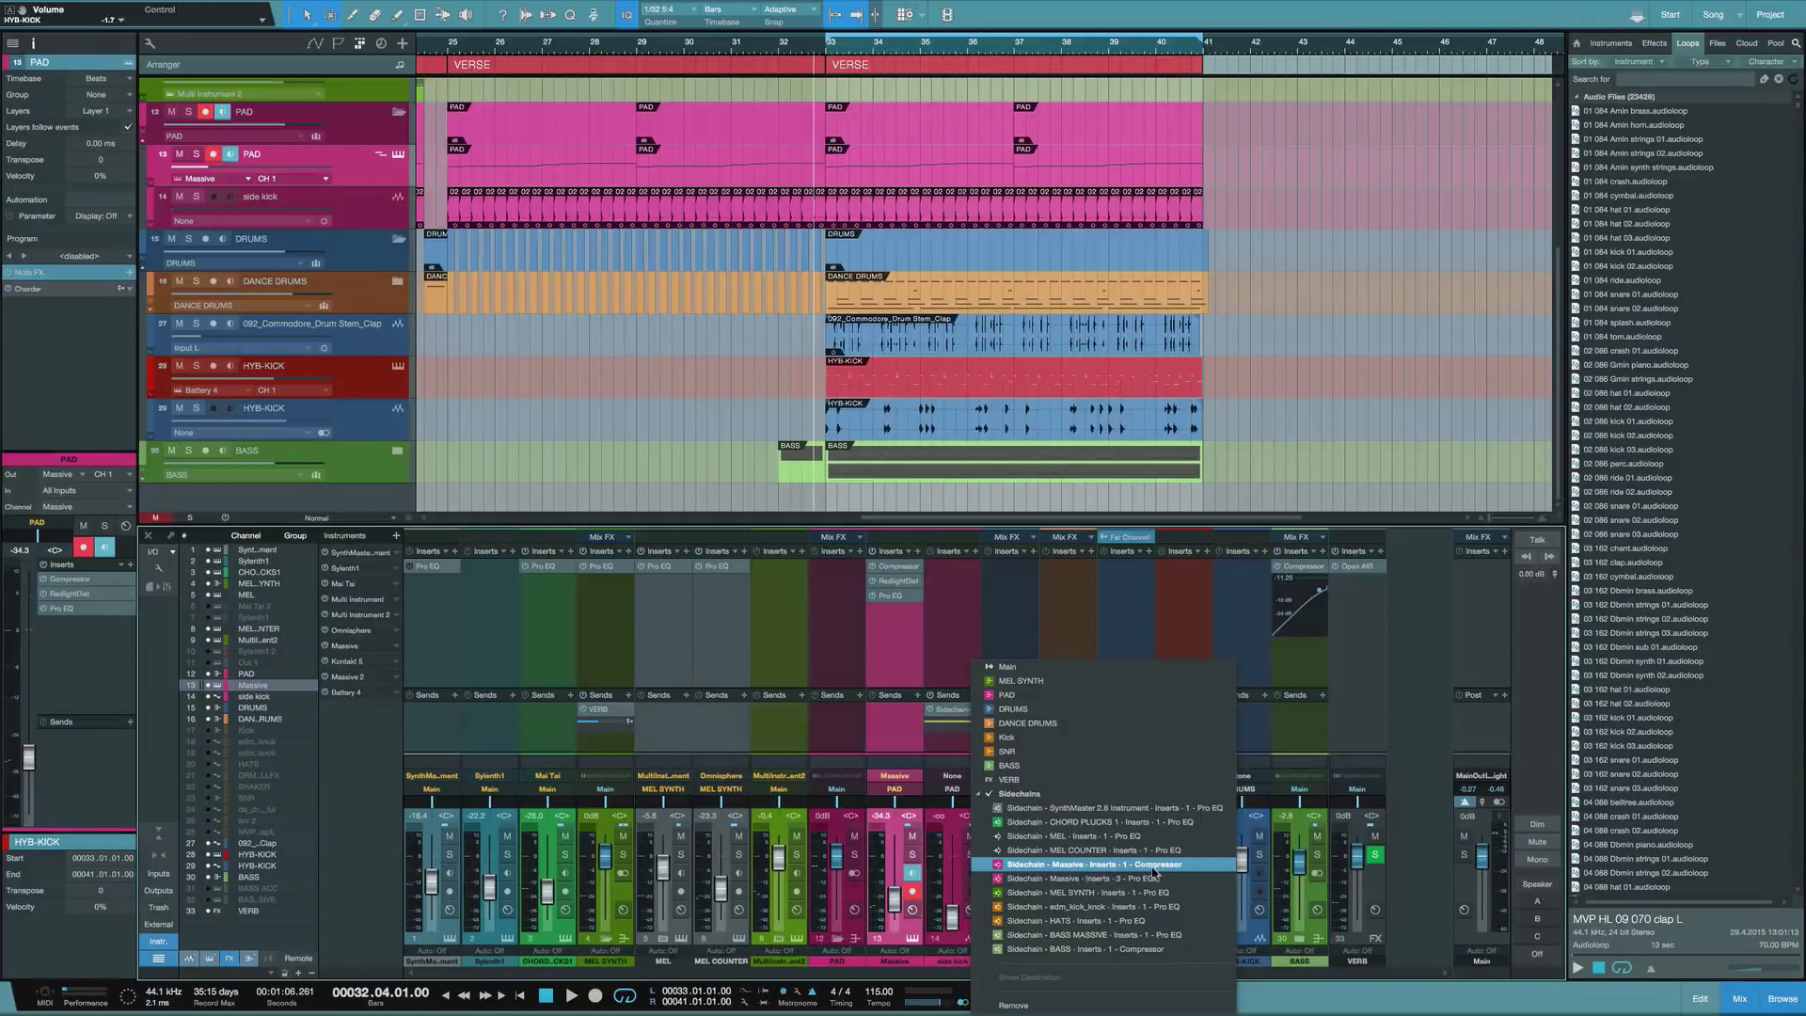
Open the Compressor insert on the pad's Massive channel
left_click(898, 571)
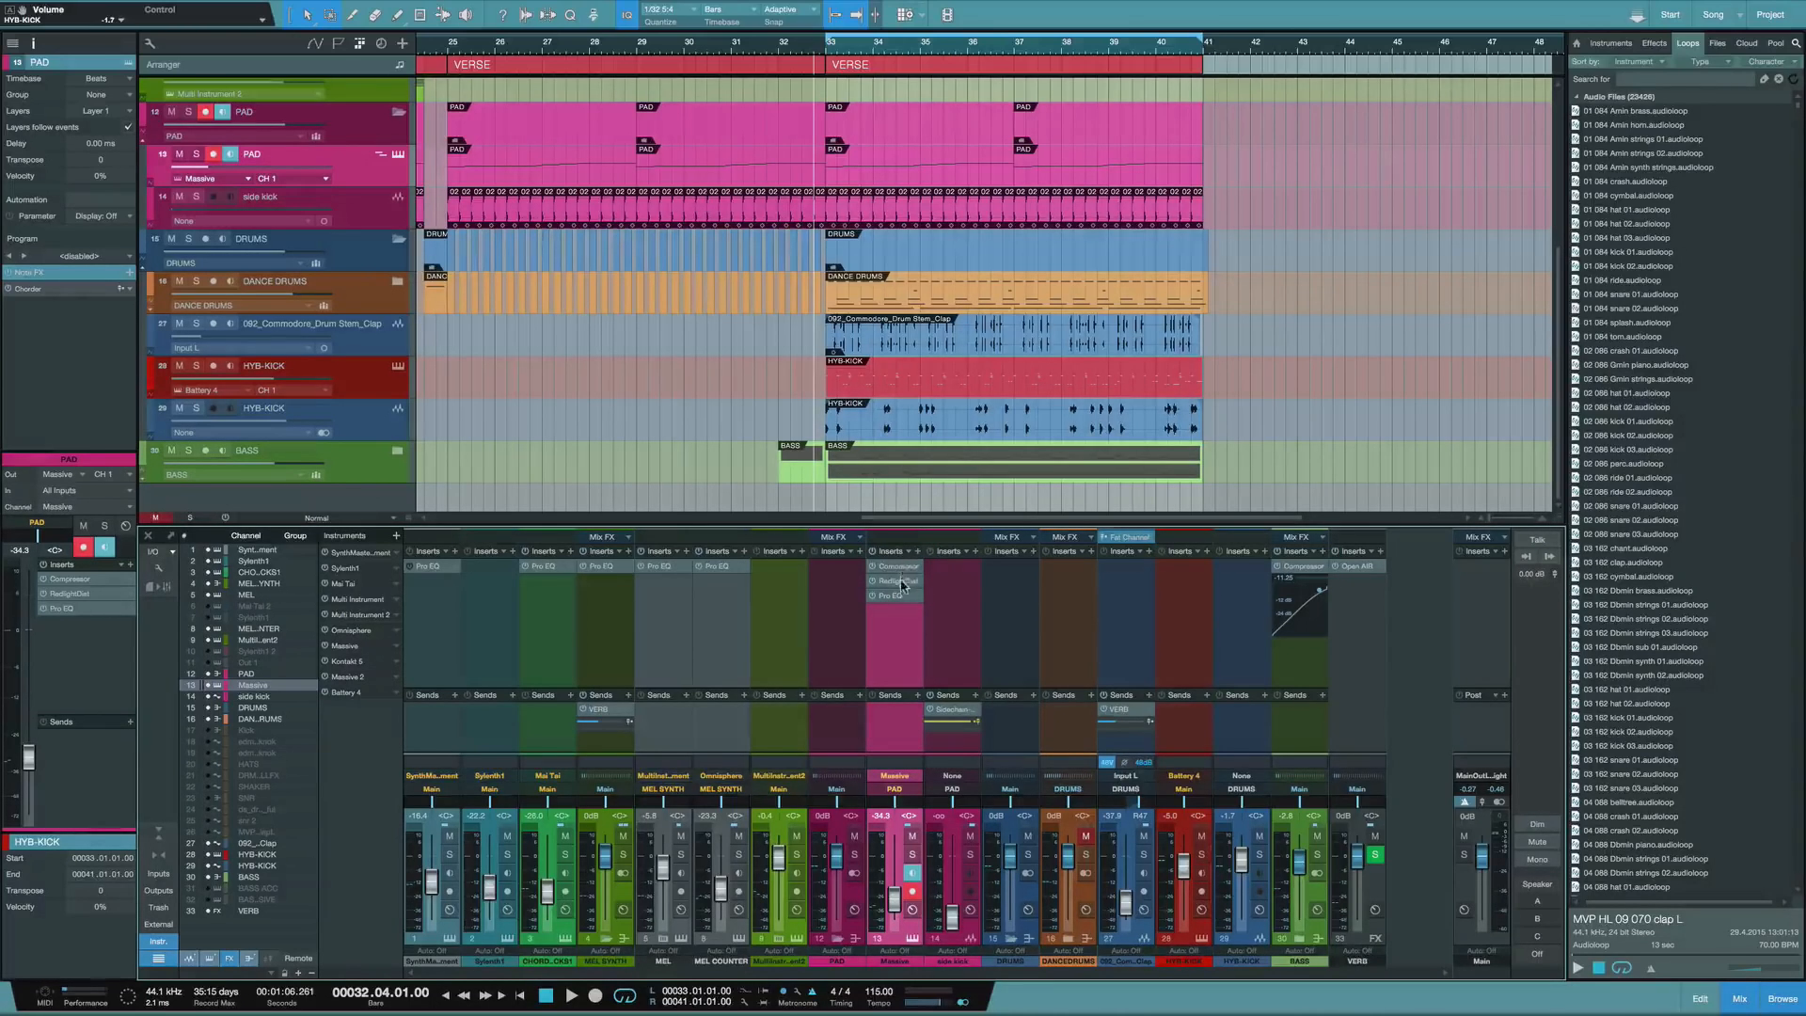
left_click(897, 641)
left_click(898, 571)
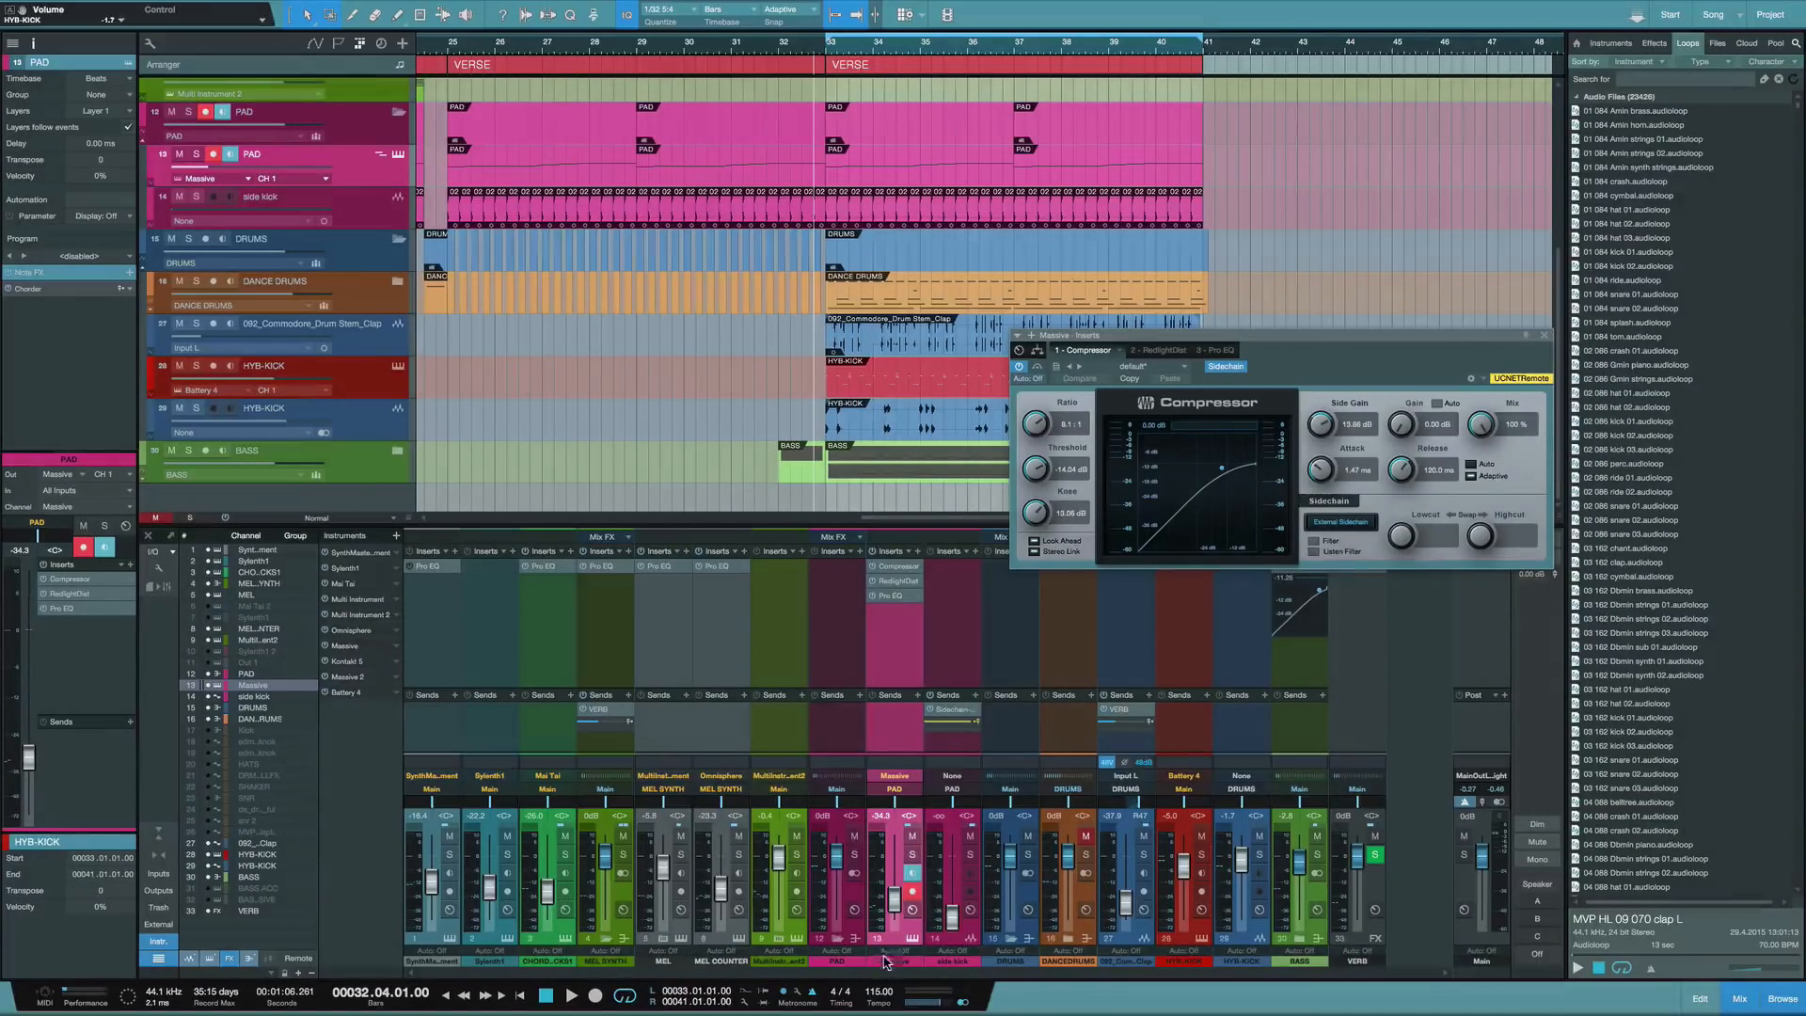
Audition the sidechained pad with the Massive channel soloed, toggle the side kick's mute and solo, and clear the solos before stopping playback
left_click(913, 856)
key("space")
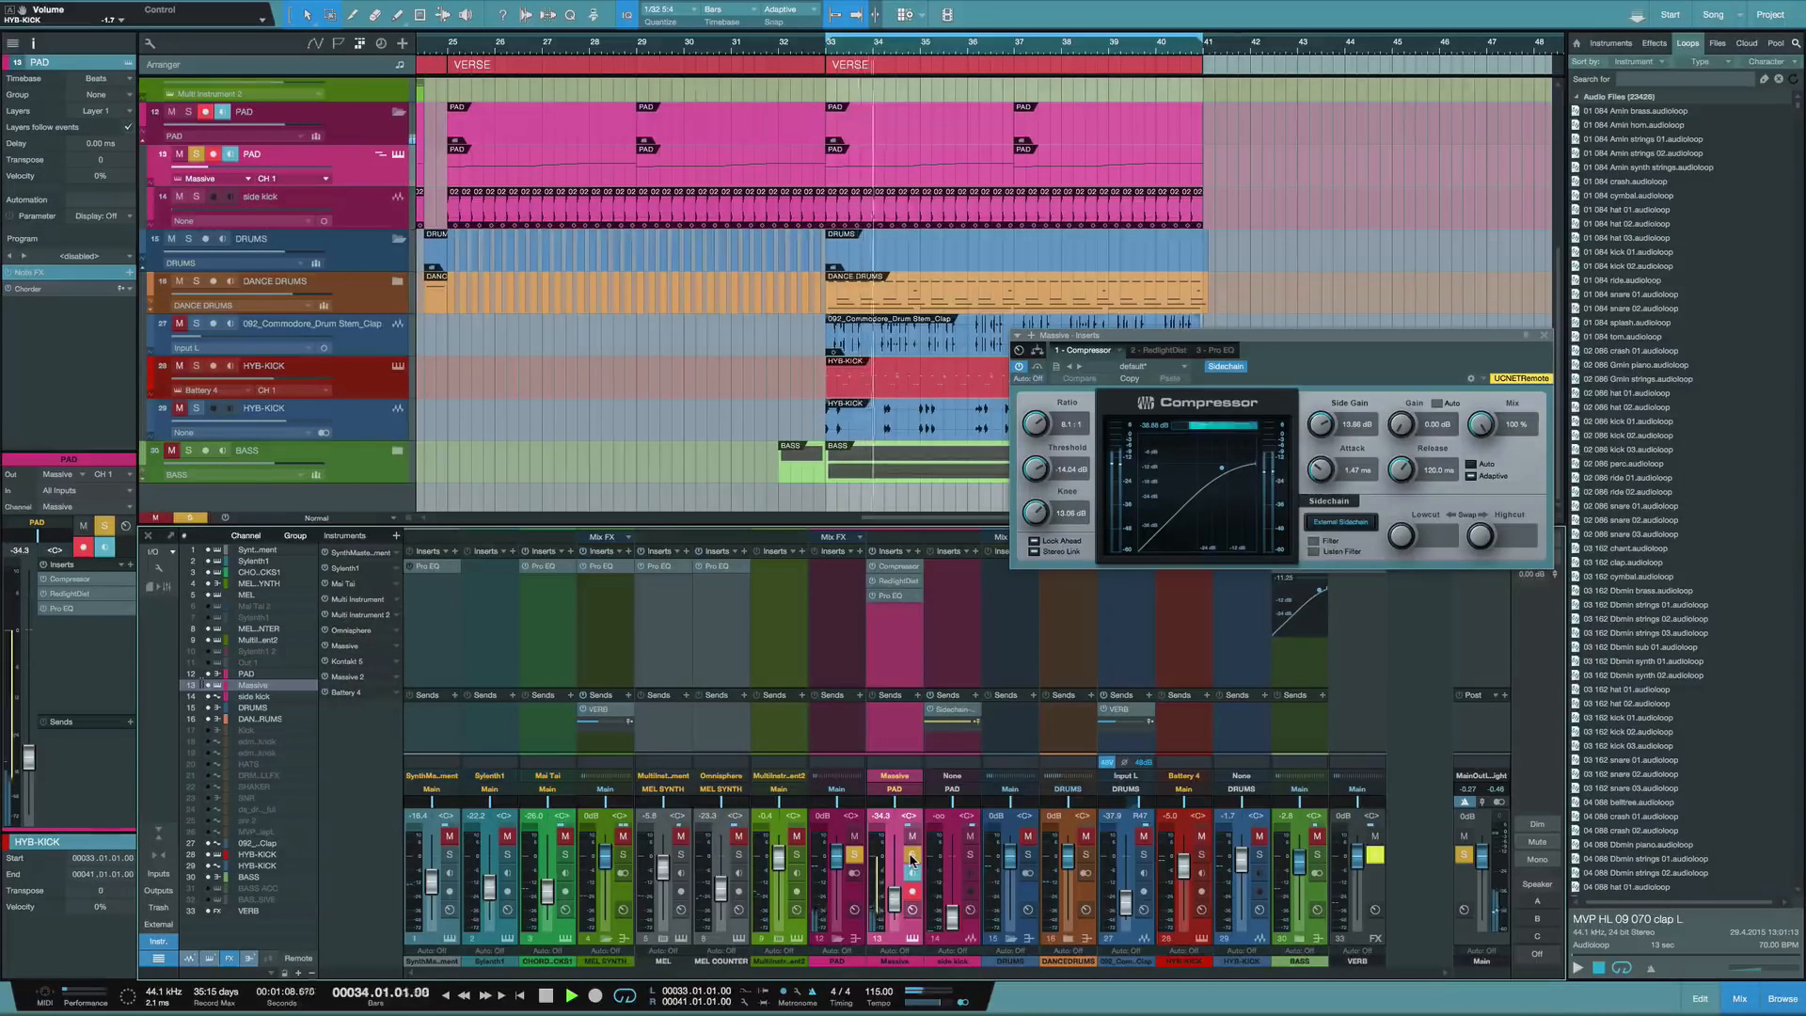
left_click(972, 838)
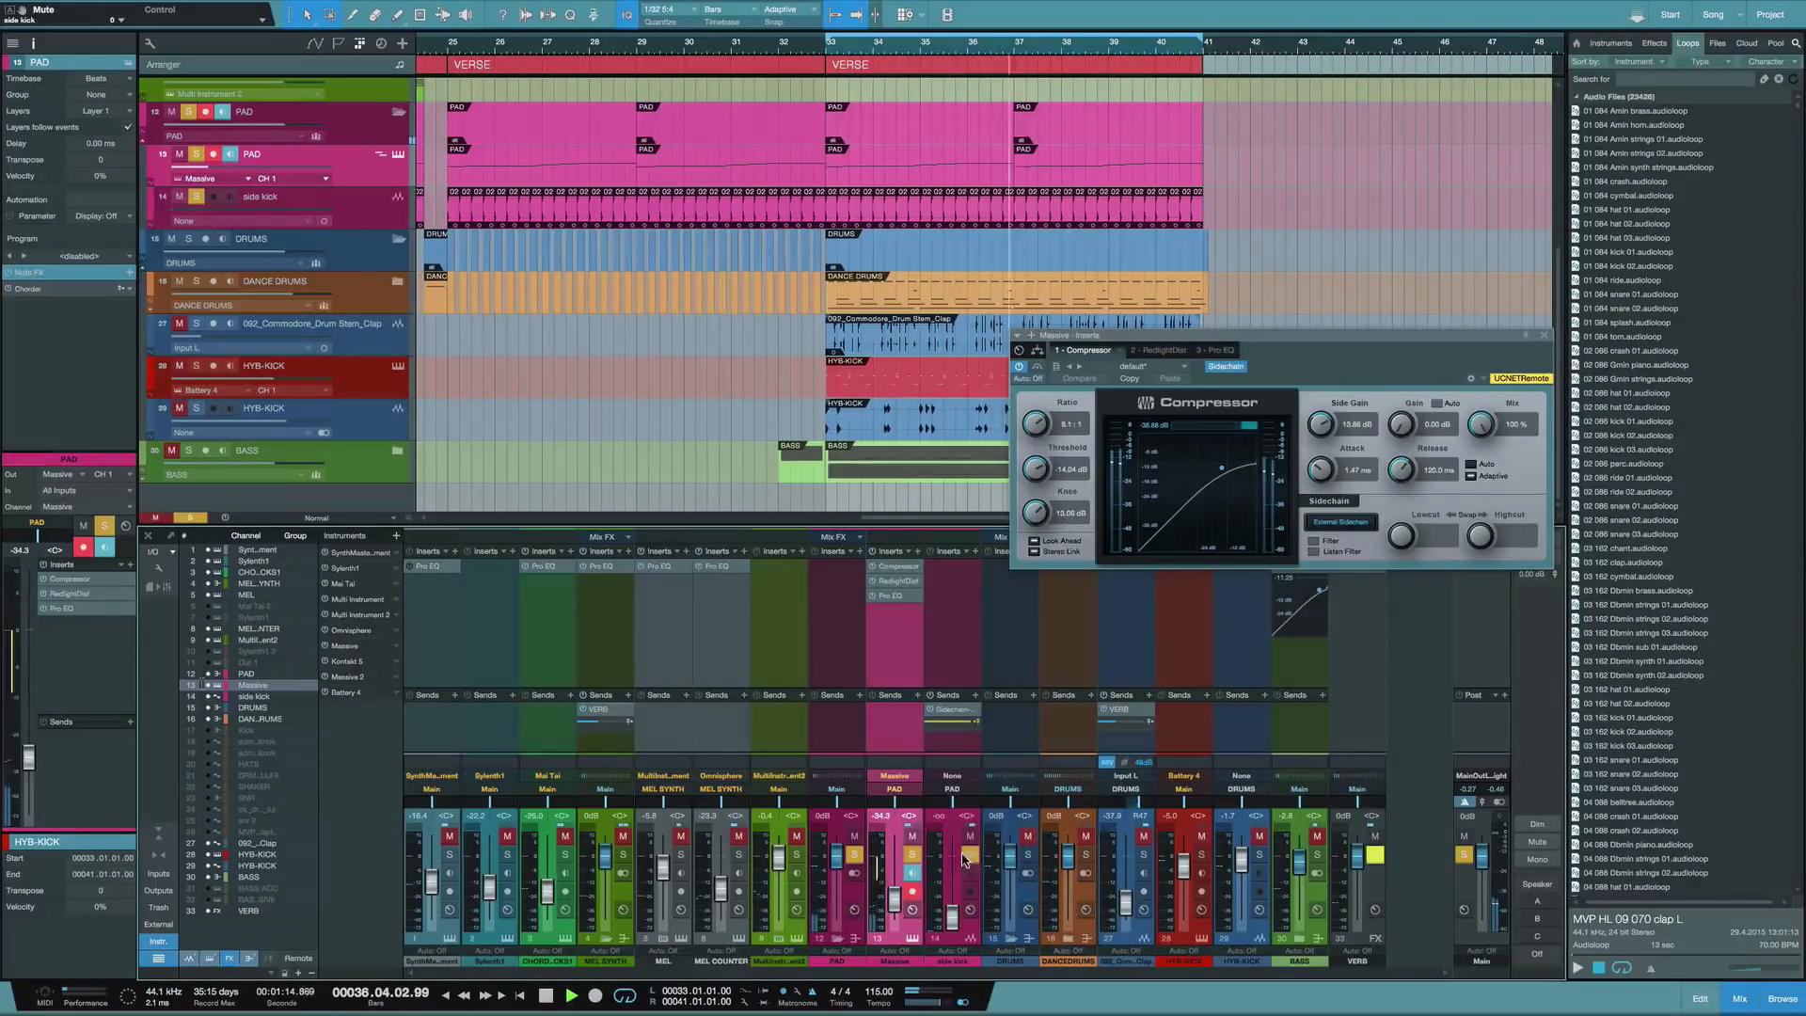
left_click(970, 855)
left_click(917, 855)
key("space")
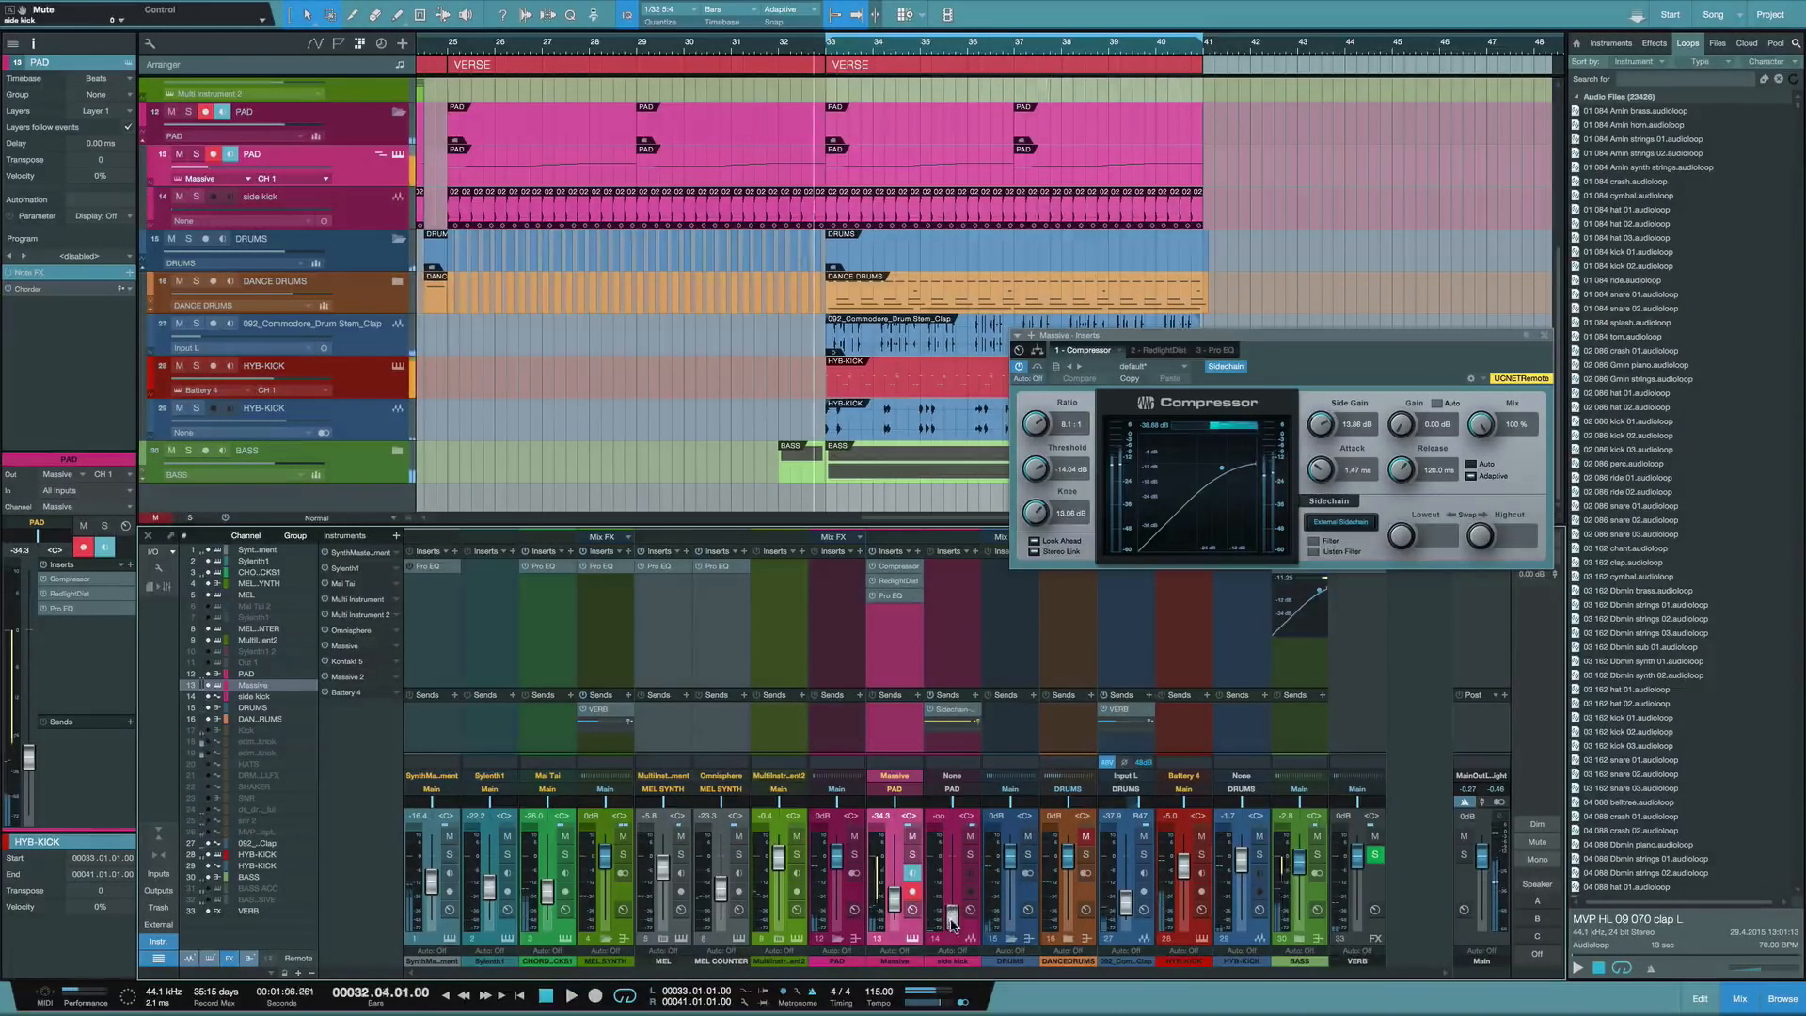
Raise the side kick fader briefly, return it to its minimum, and move the Compressor window clear of the mixer
mouse_move(954, 918)
left_mouse_down()
mouse_move(955, 886)
mouse_move(955, 905)
left_mouse_up()
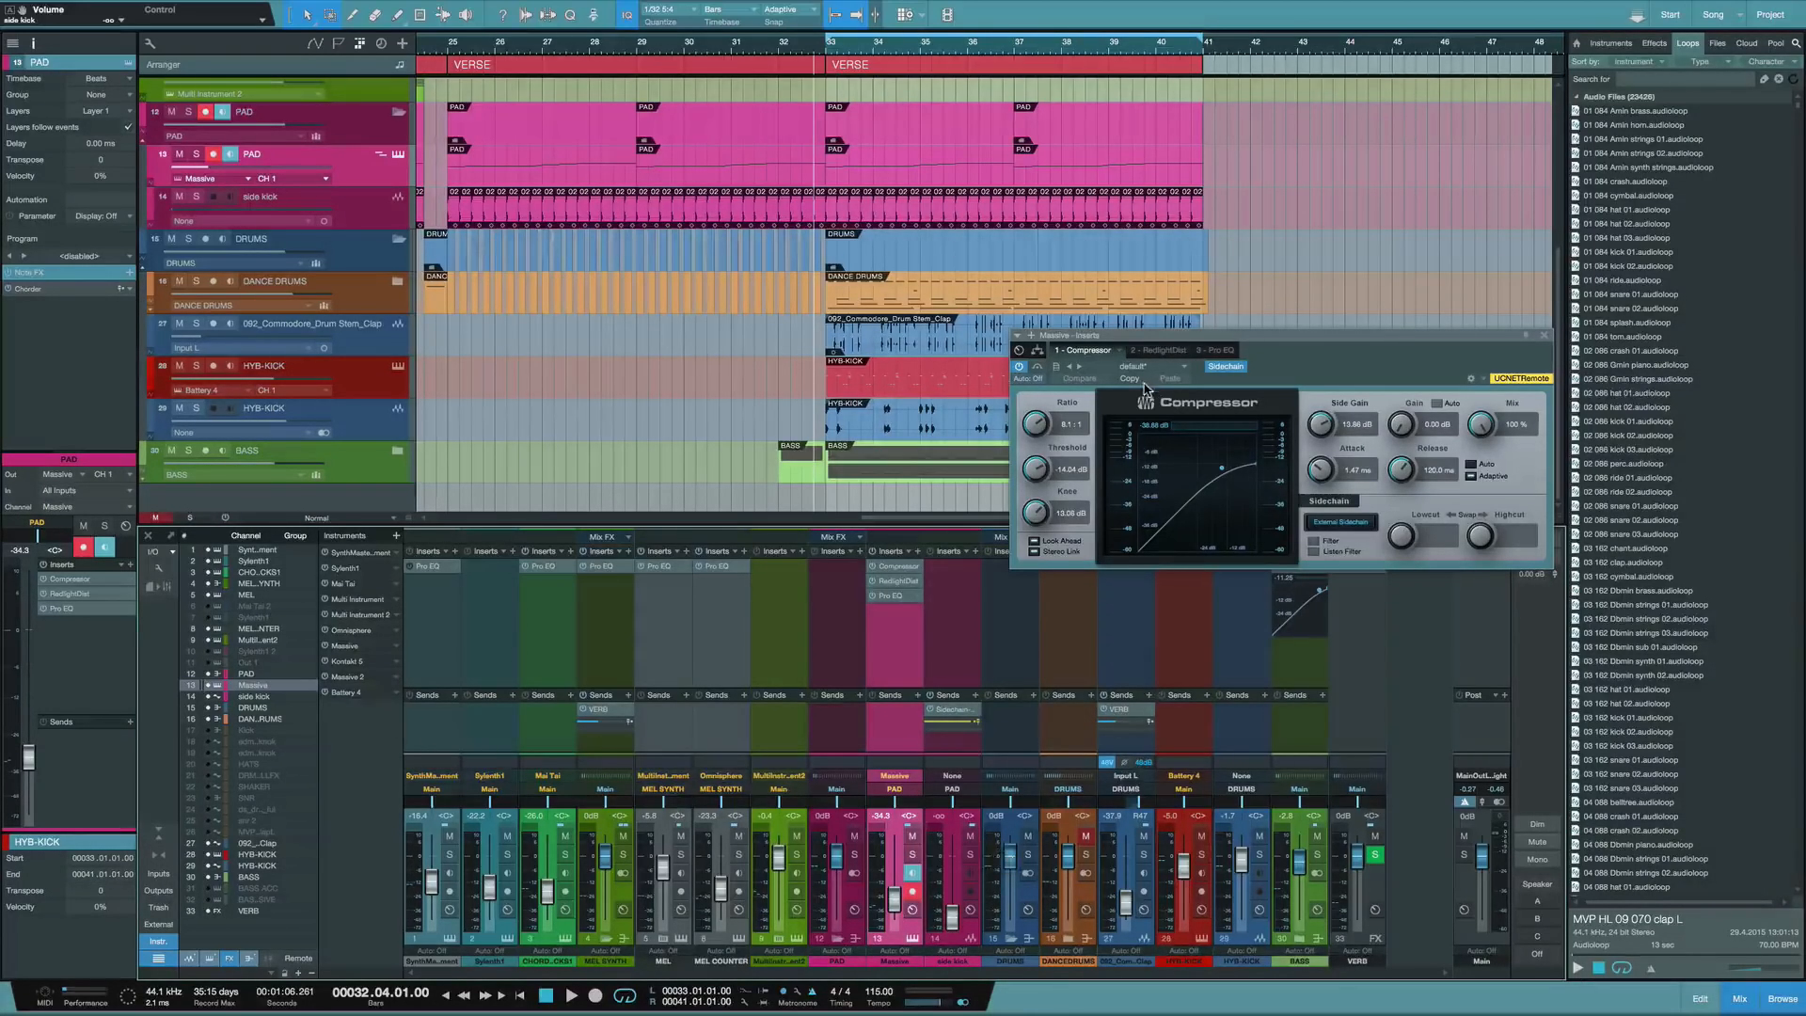
left_click_drag(1156, 346, 1061, 275)
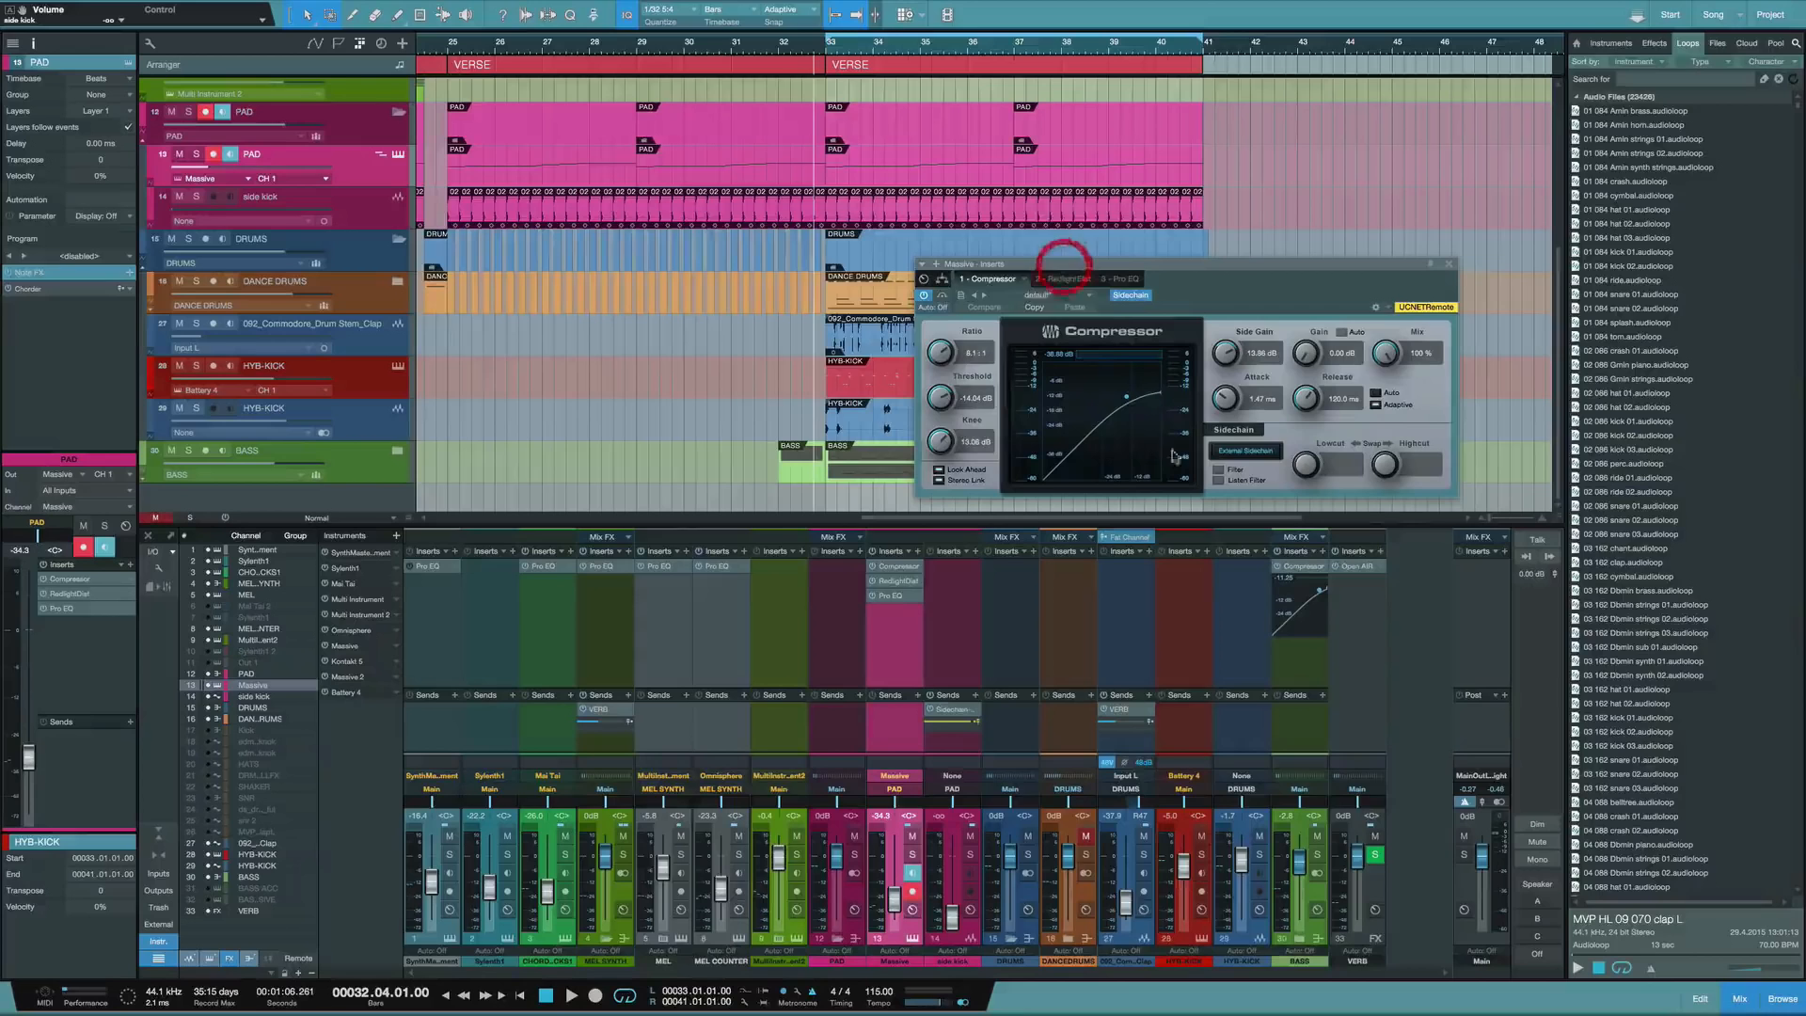
Check the Mix FX options offered on the main output, leaving the selection as it is
left_click(1500, 542)
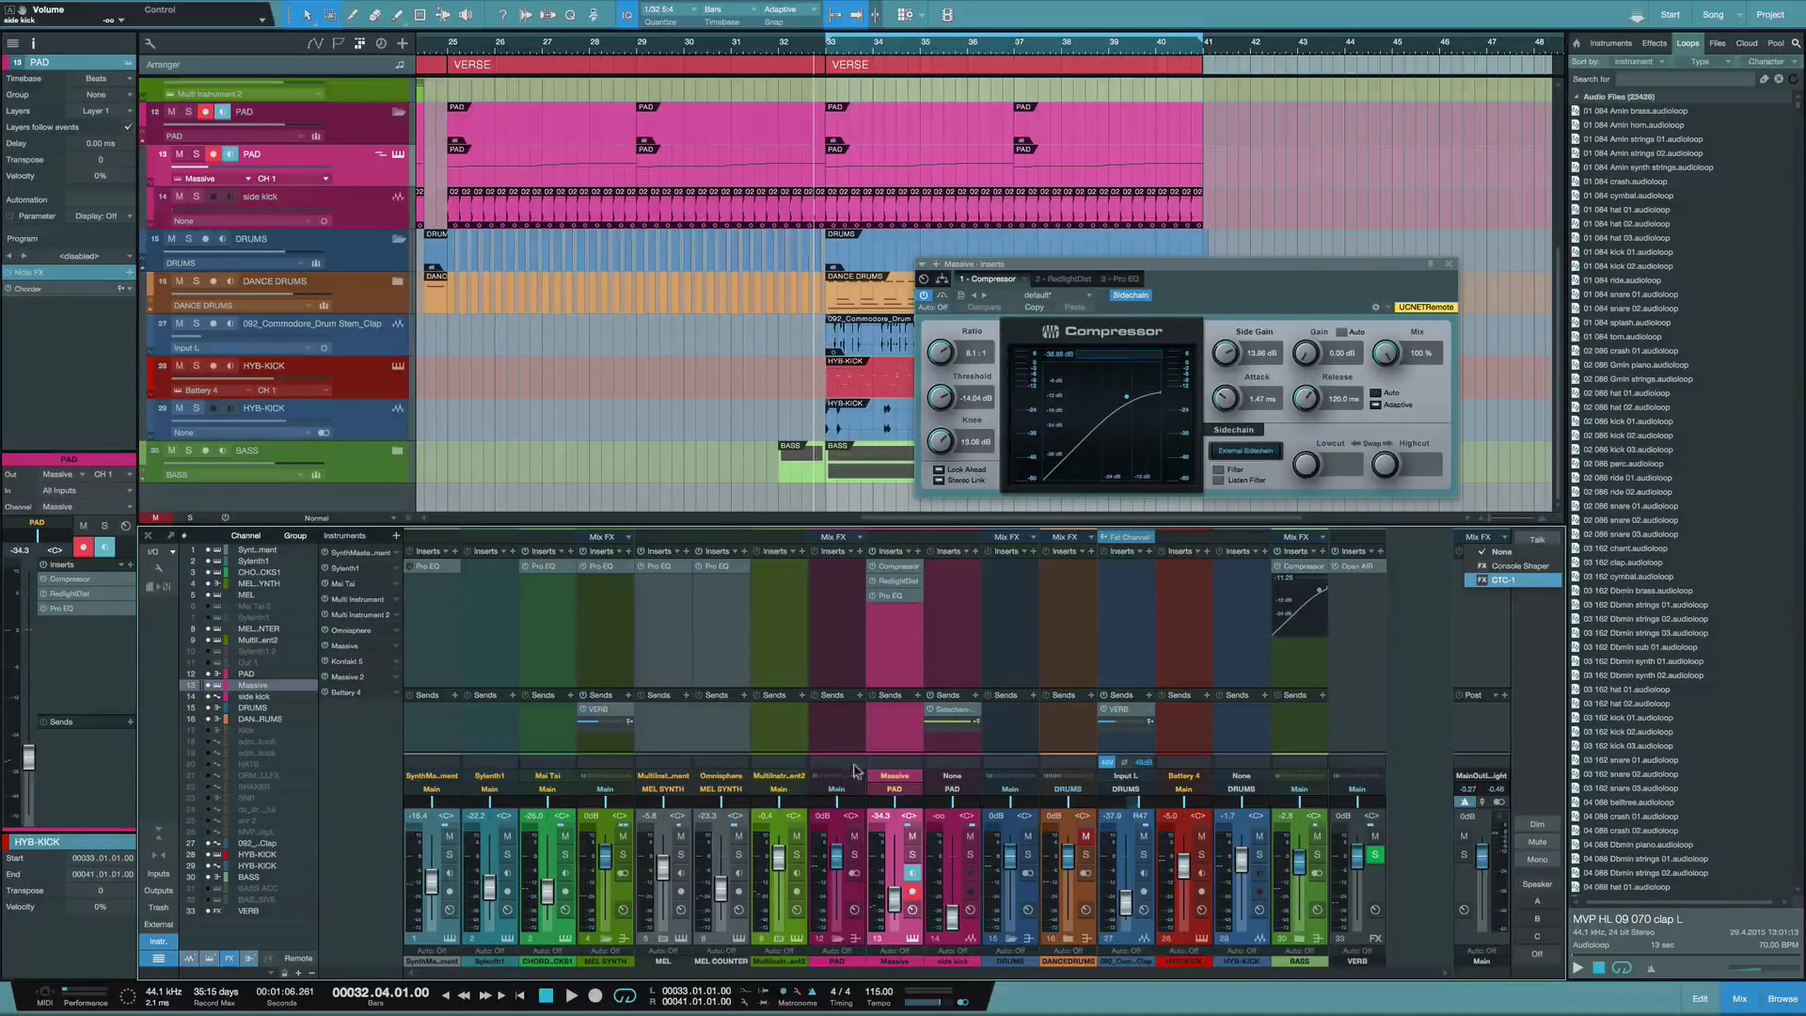
left_click(903, 659)
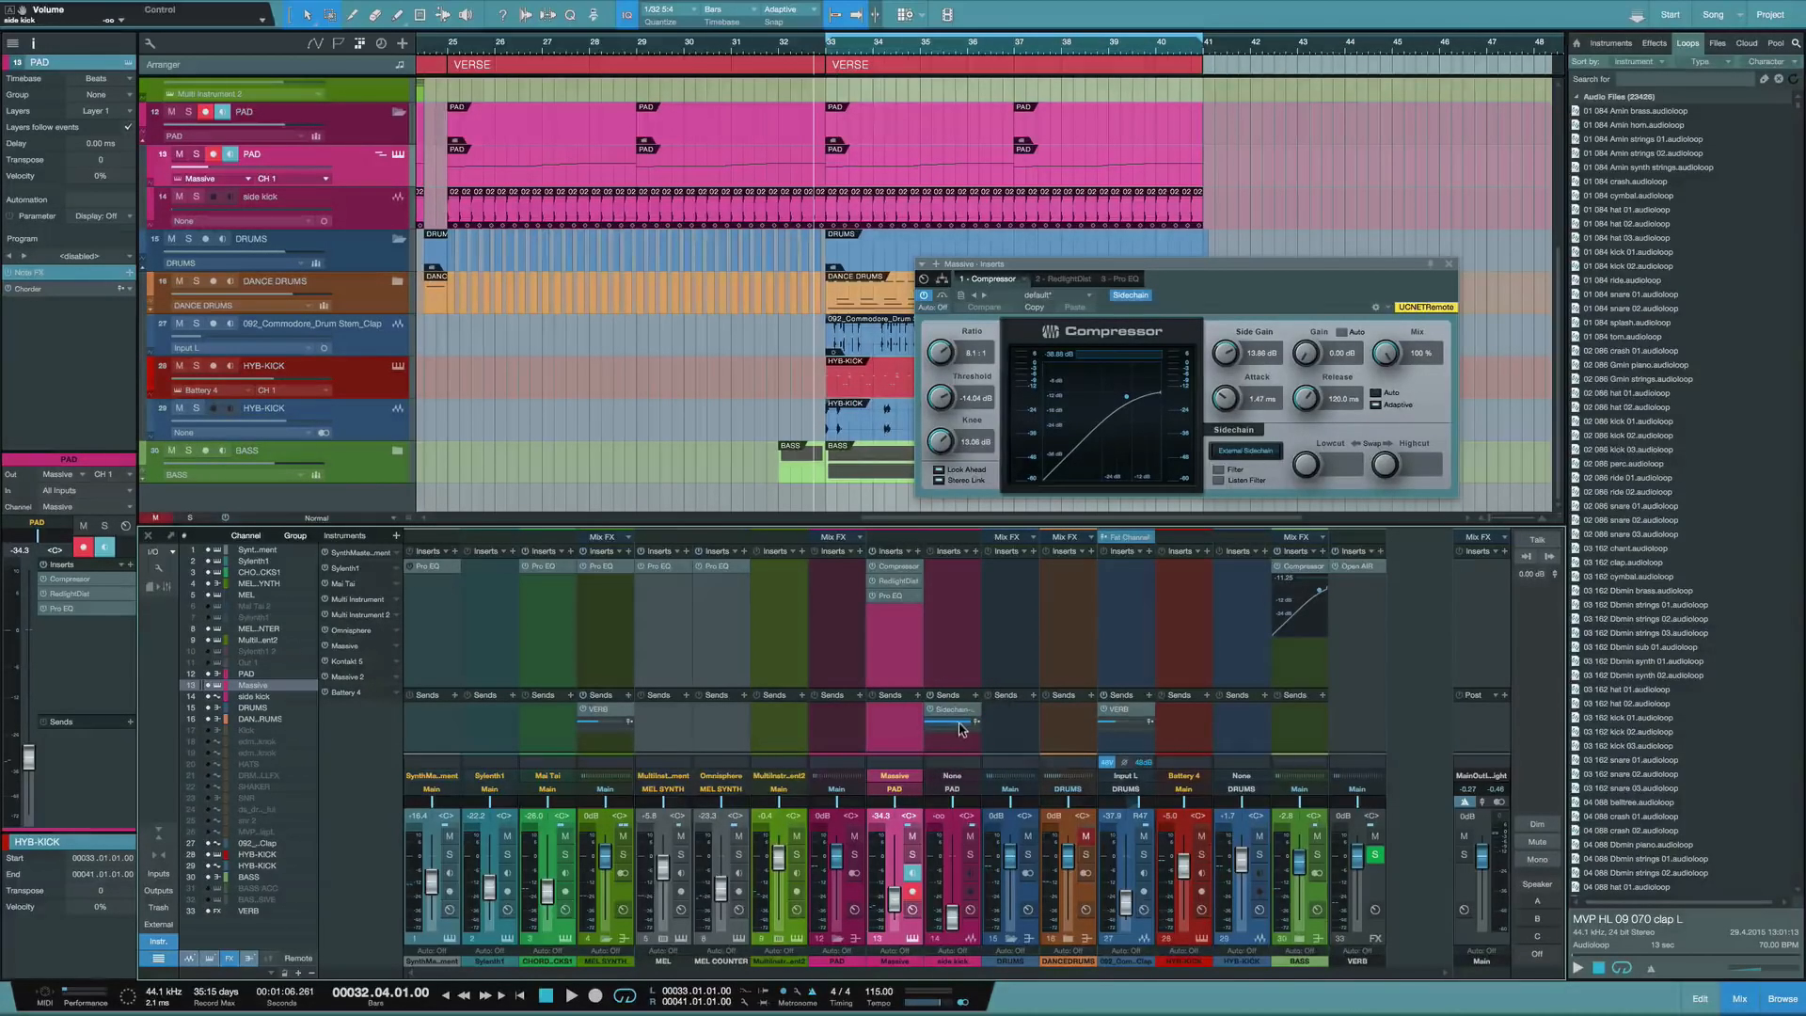
Audition the soloed Massive pad while switching the side kick's sidechain send between postfader and prefader, then stop playback
key("space")
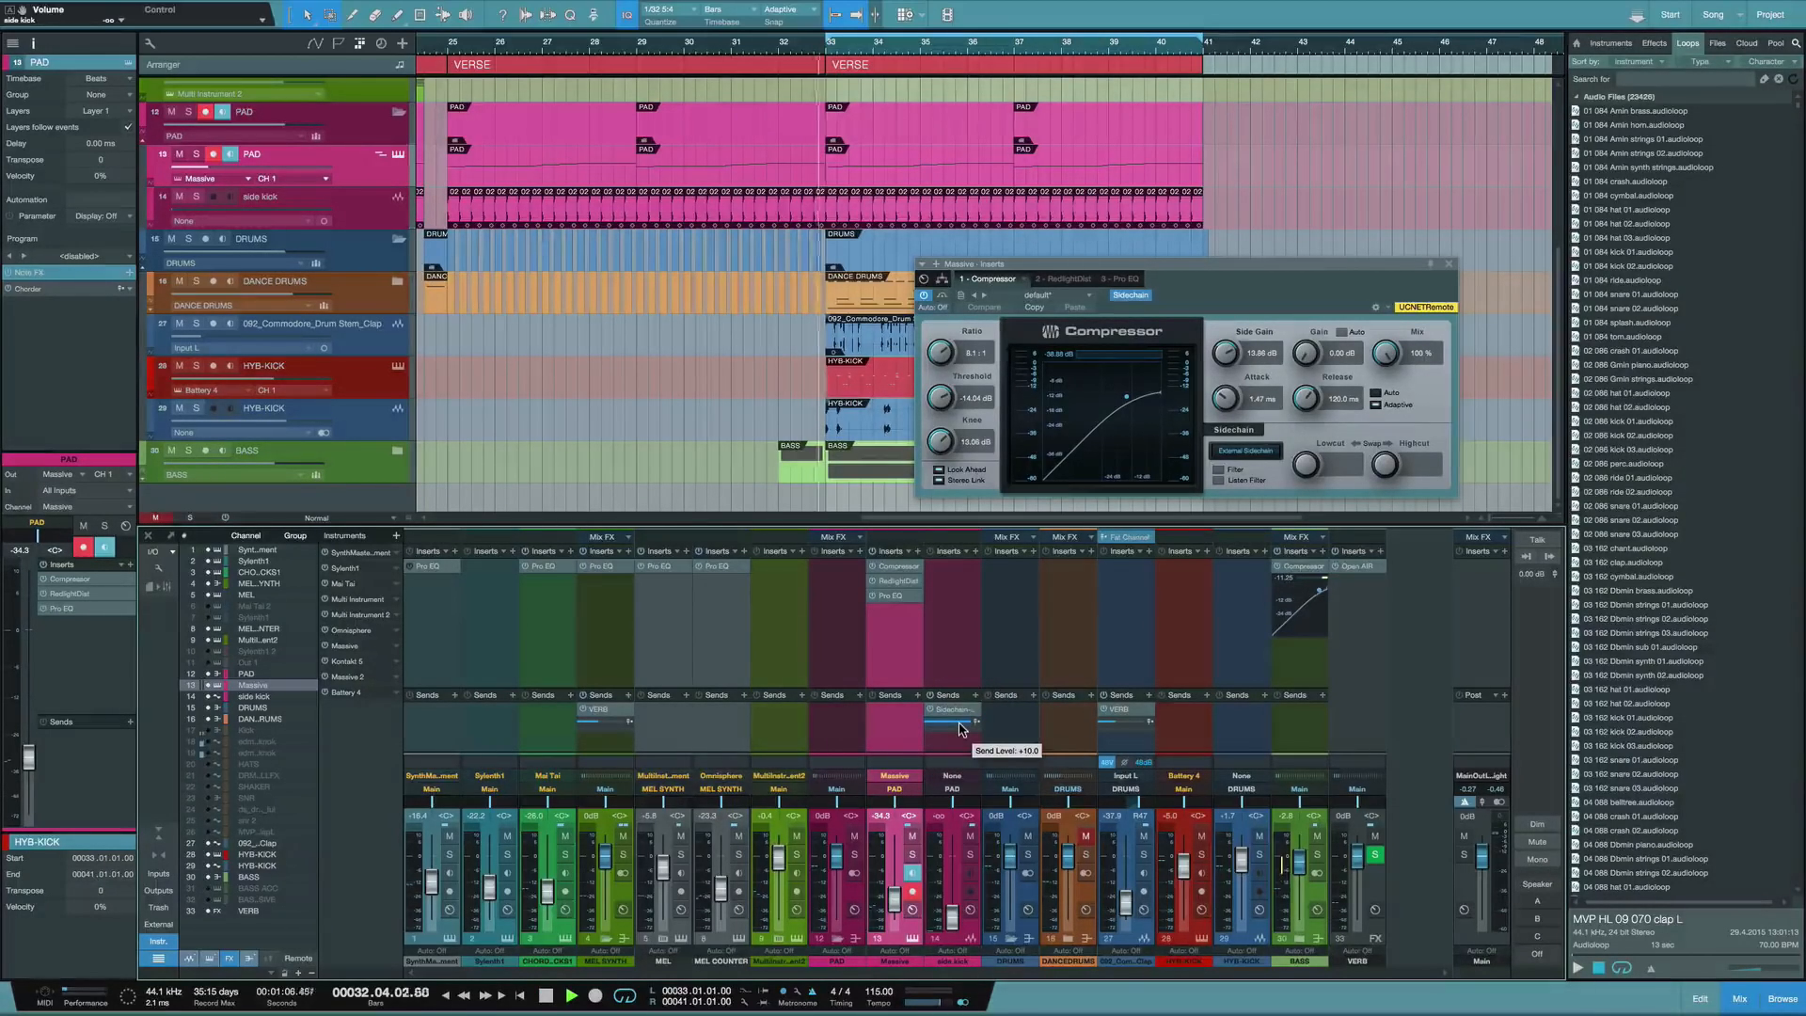
left_click(913, 856)
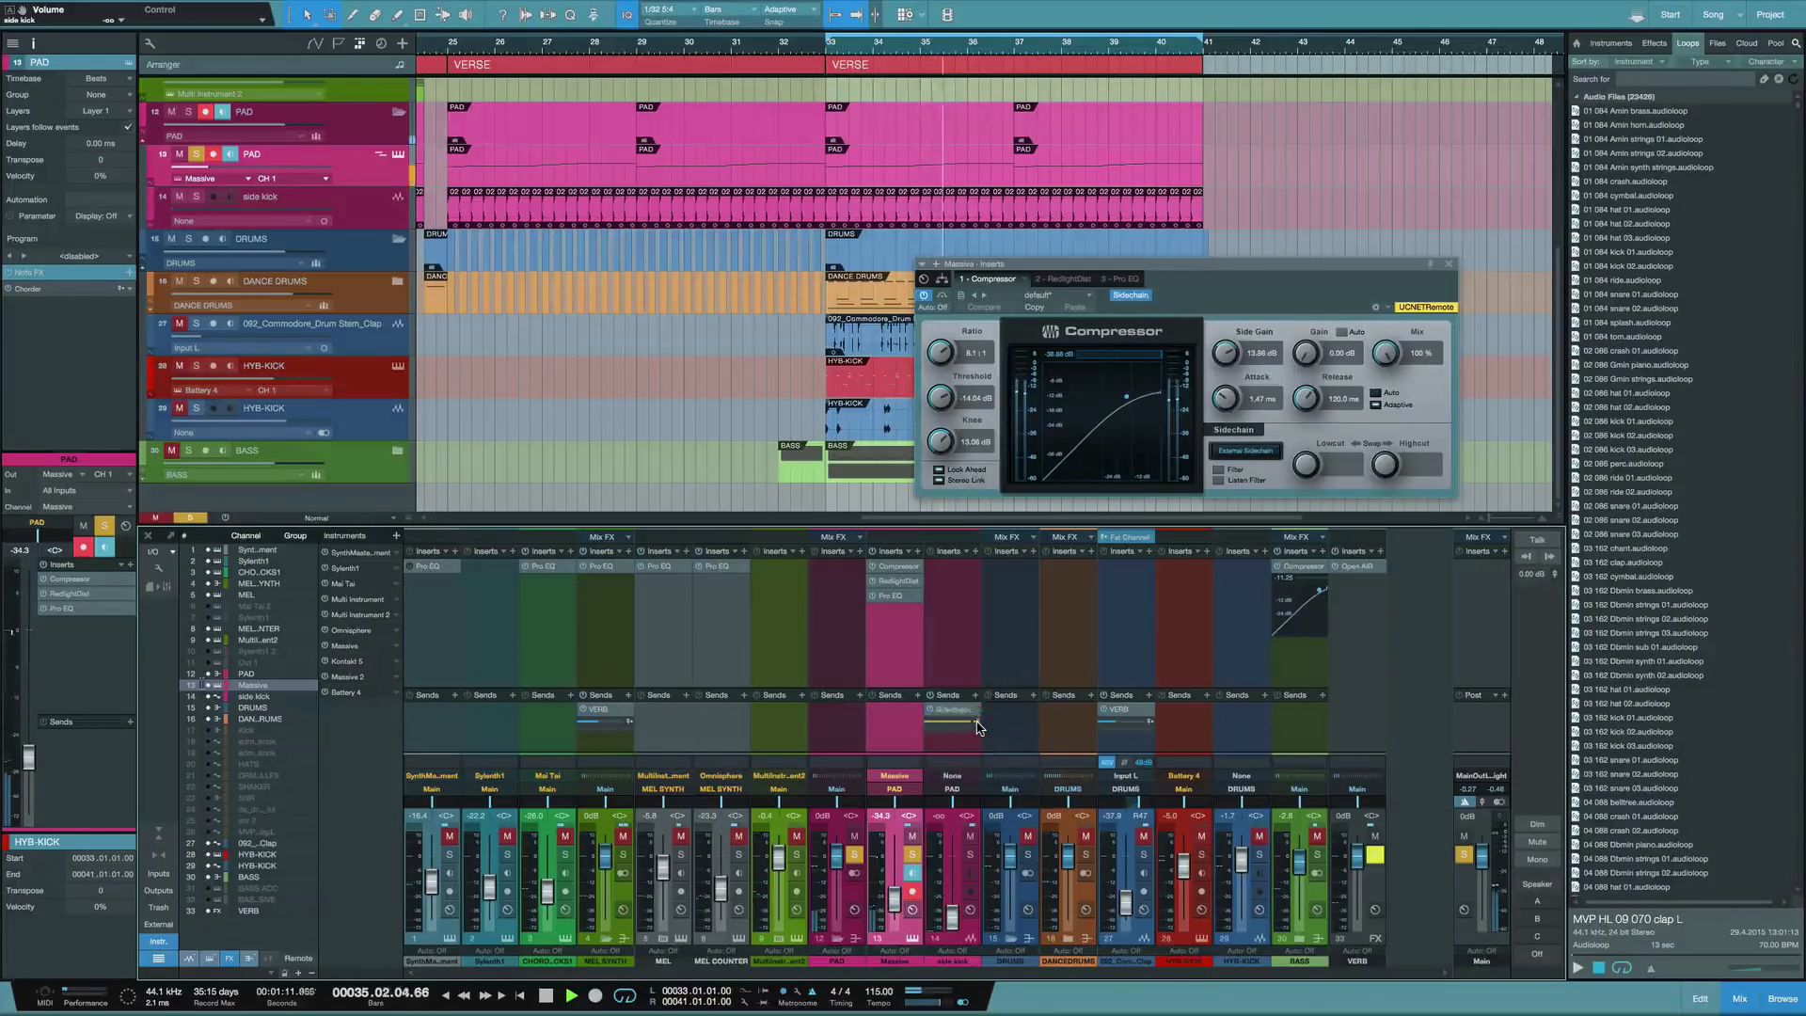
key("space")
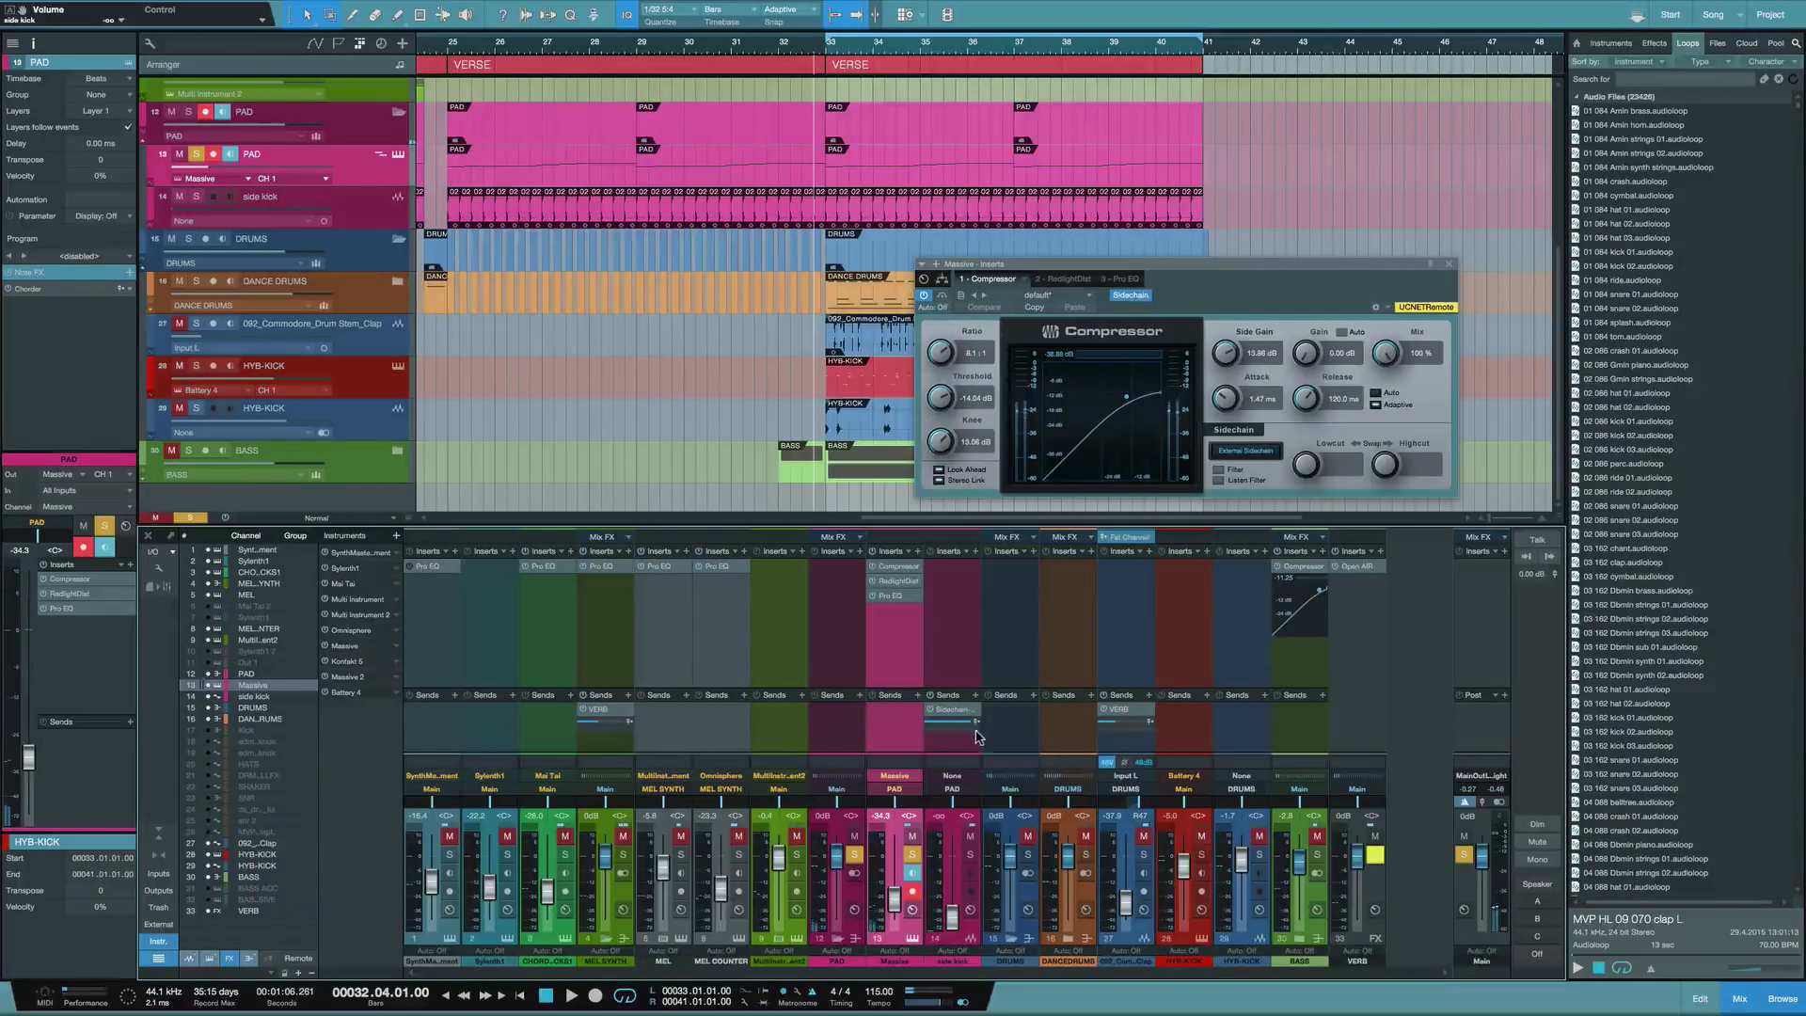
Try the postfader send with the side kick fader at -7.2 and -2.1 dB, clear the pad's solo, and restore the prefader send and minimum fader
left_click_drag(961, 924, 953, 877)
scroll(953, 877, "up", 5)
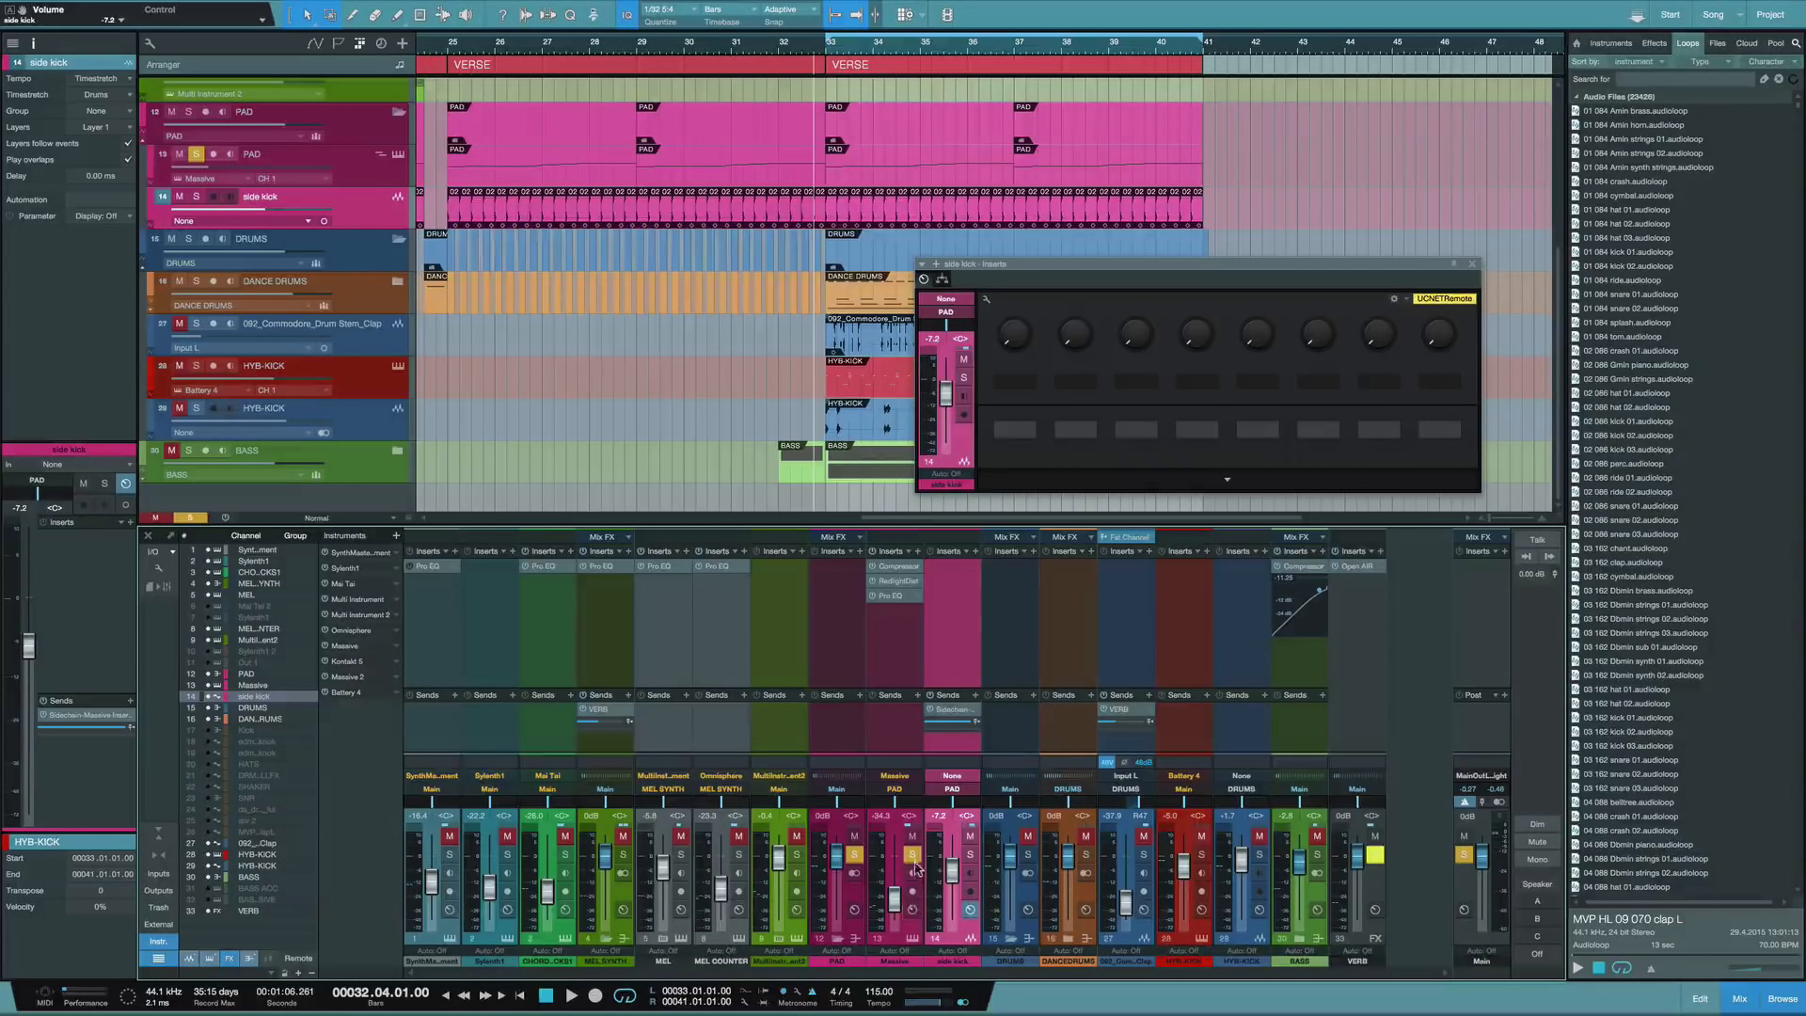
key("space")
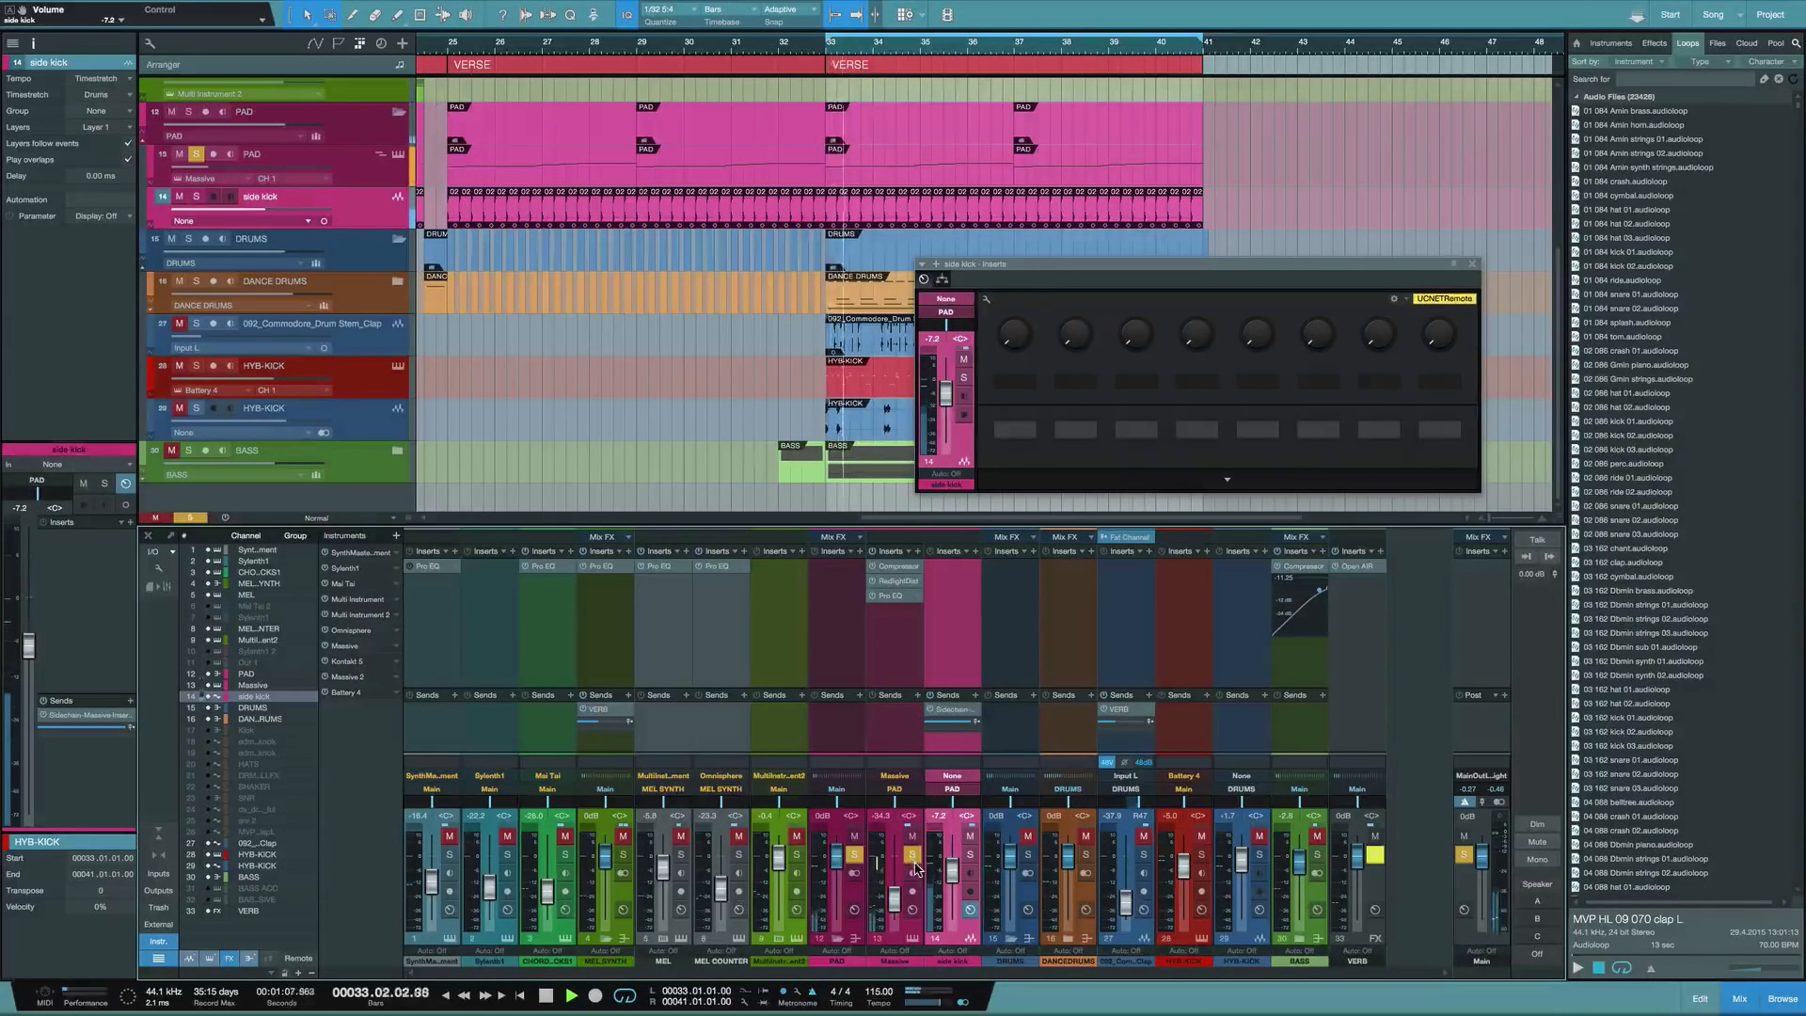
left_click_drag(955, 881, 957, 871)
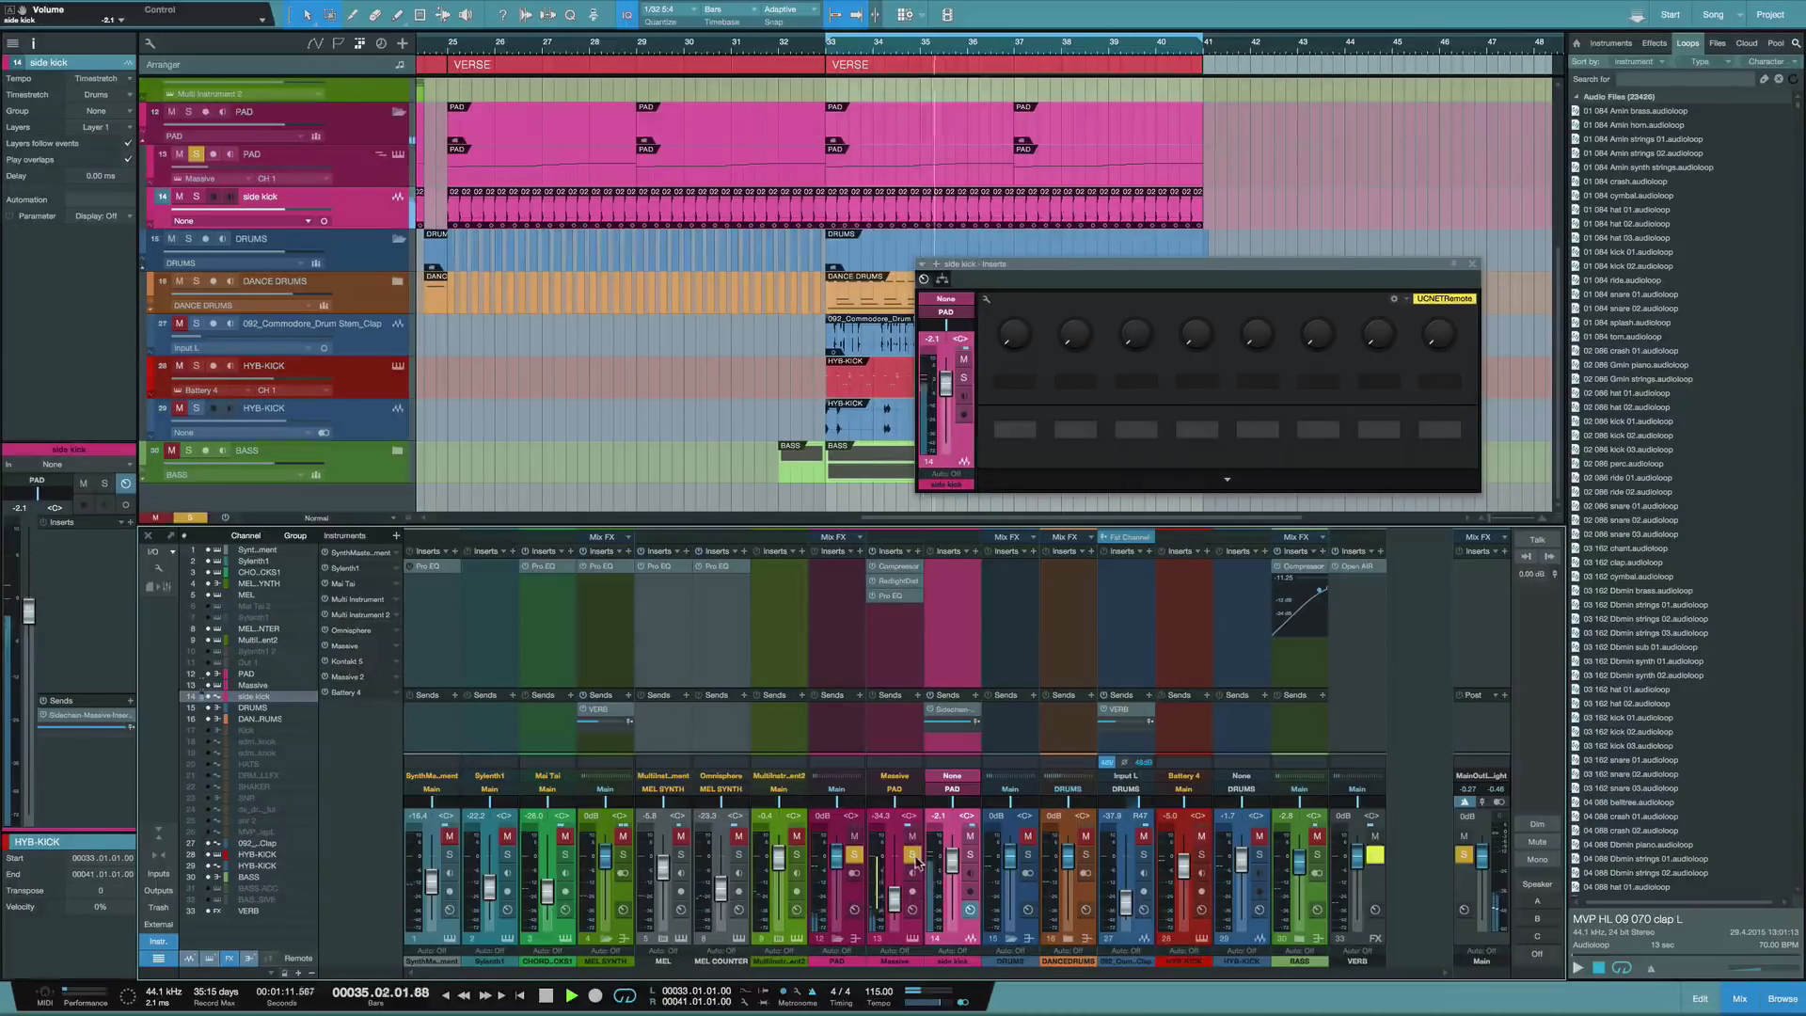
key("space")
left_click(912, 855)
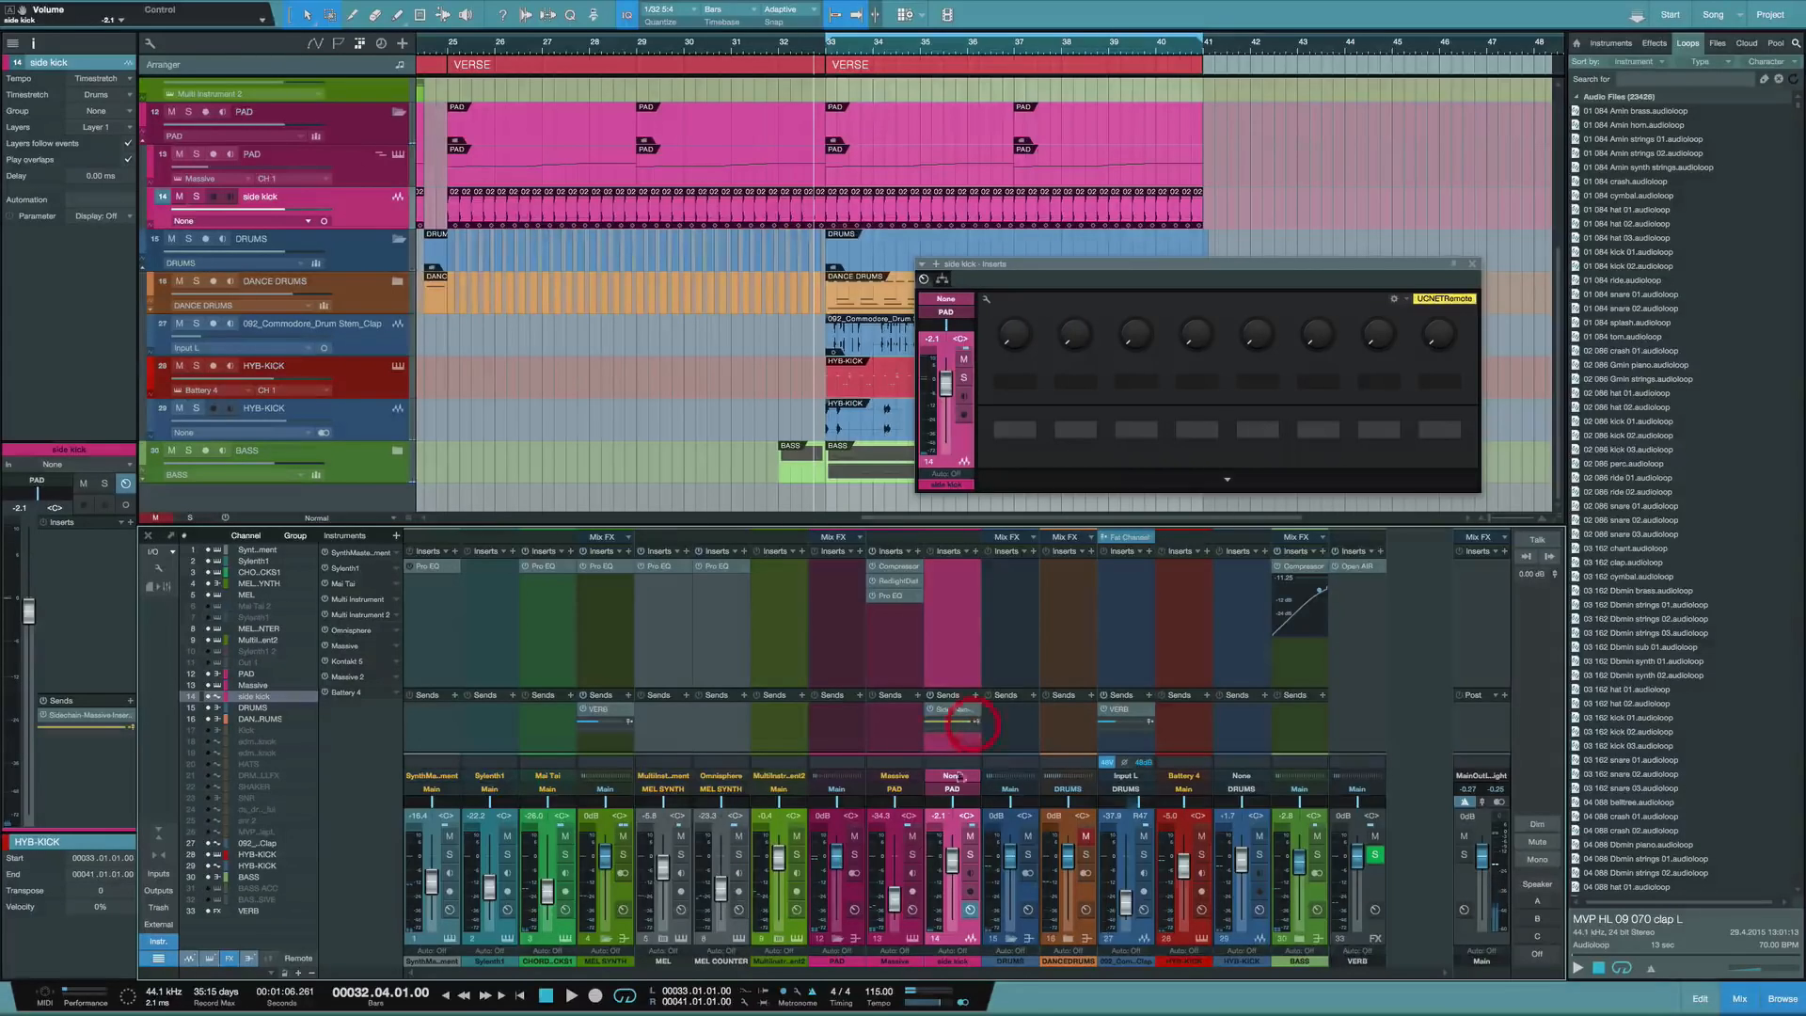
left_click_drag(950, 864, 952, 921)
Play the full mix briefly with the side kick silent, and close the side kick inserts window
key("space")
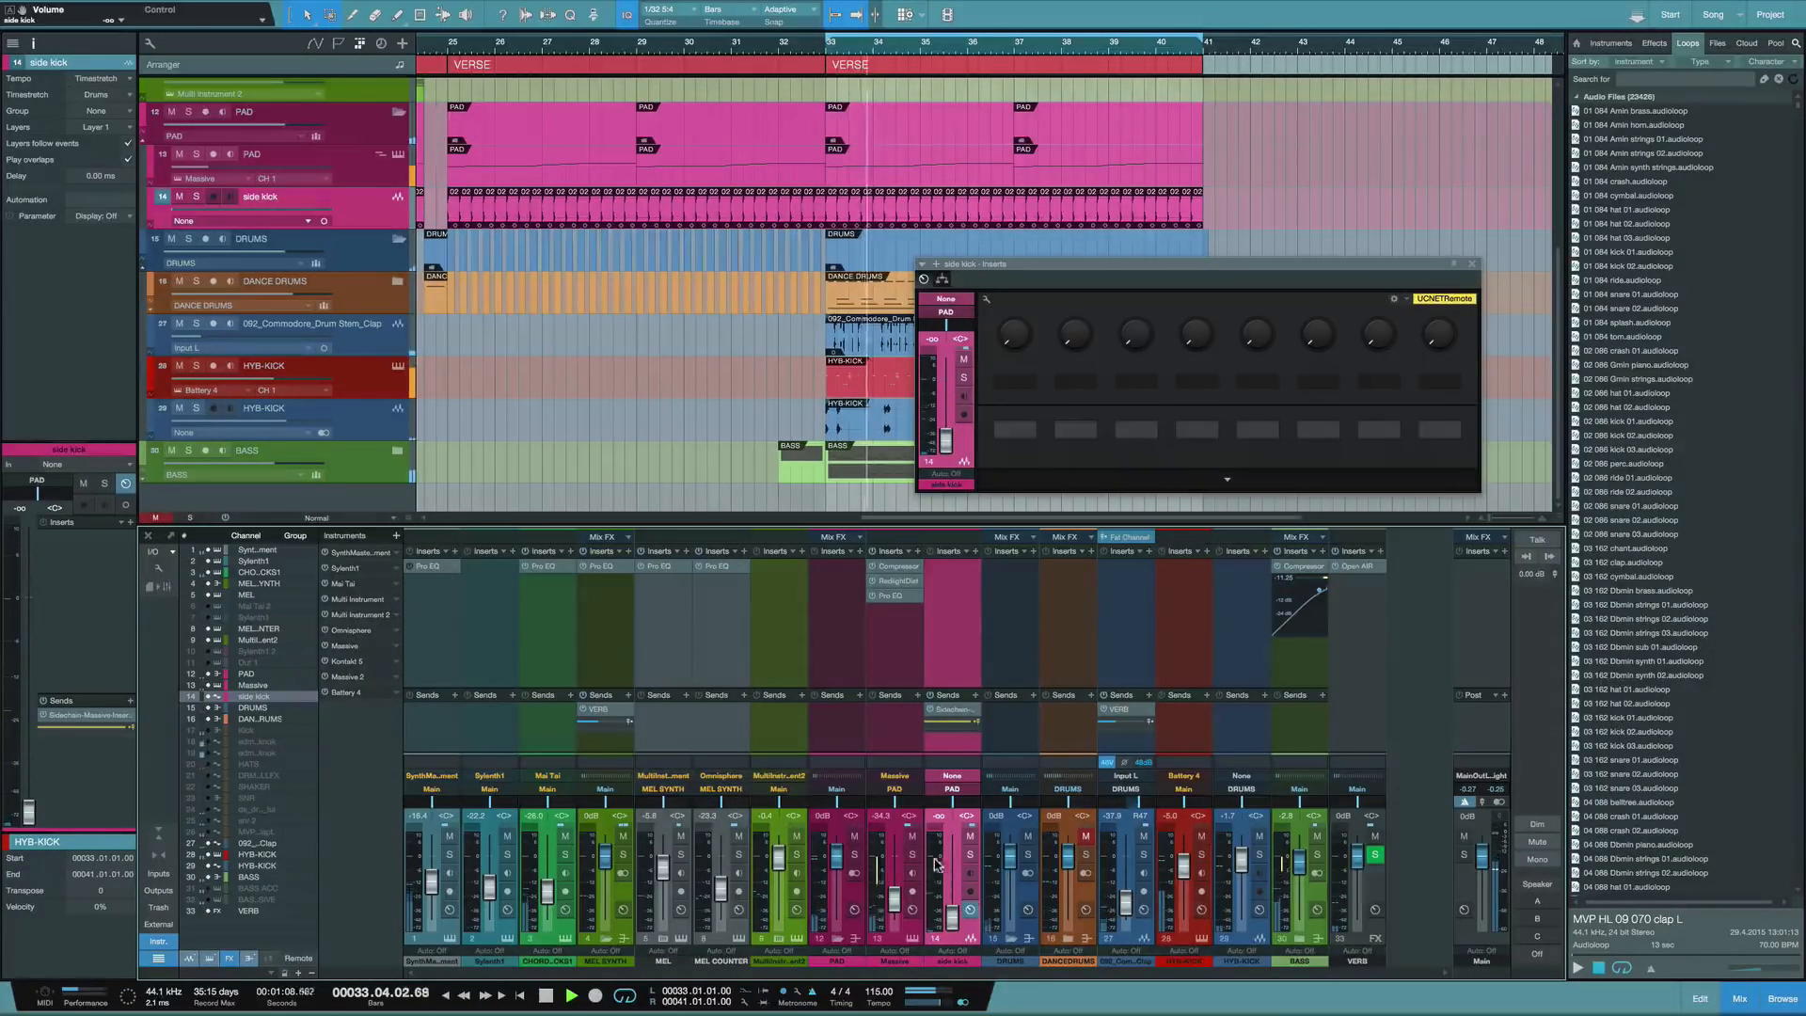
left_click(726, 405)
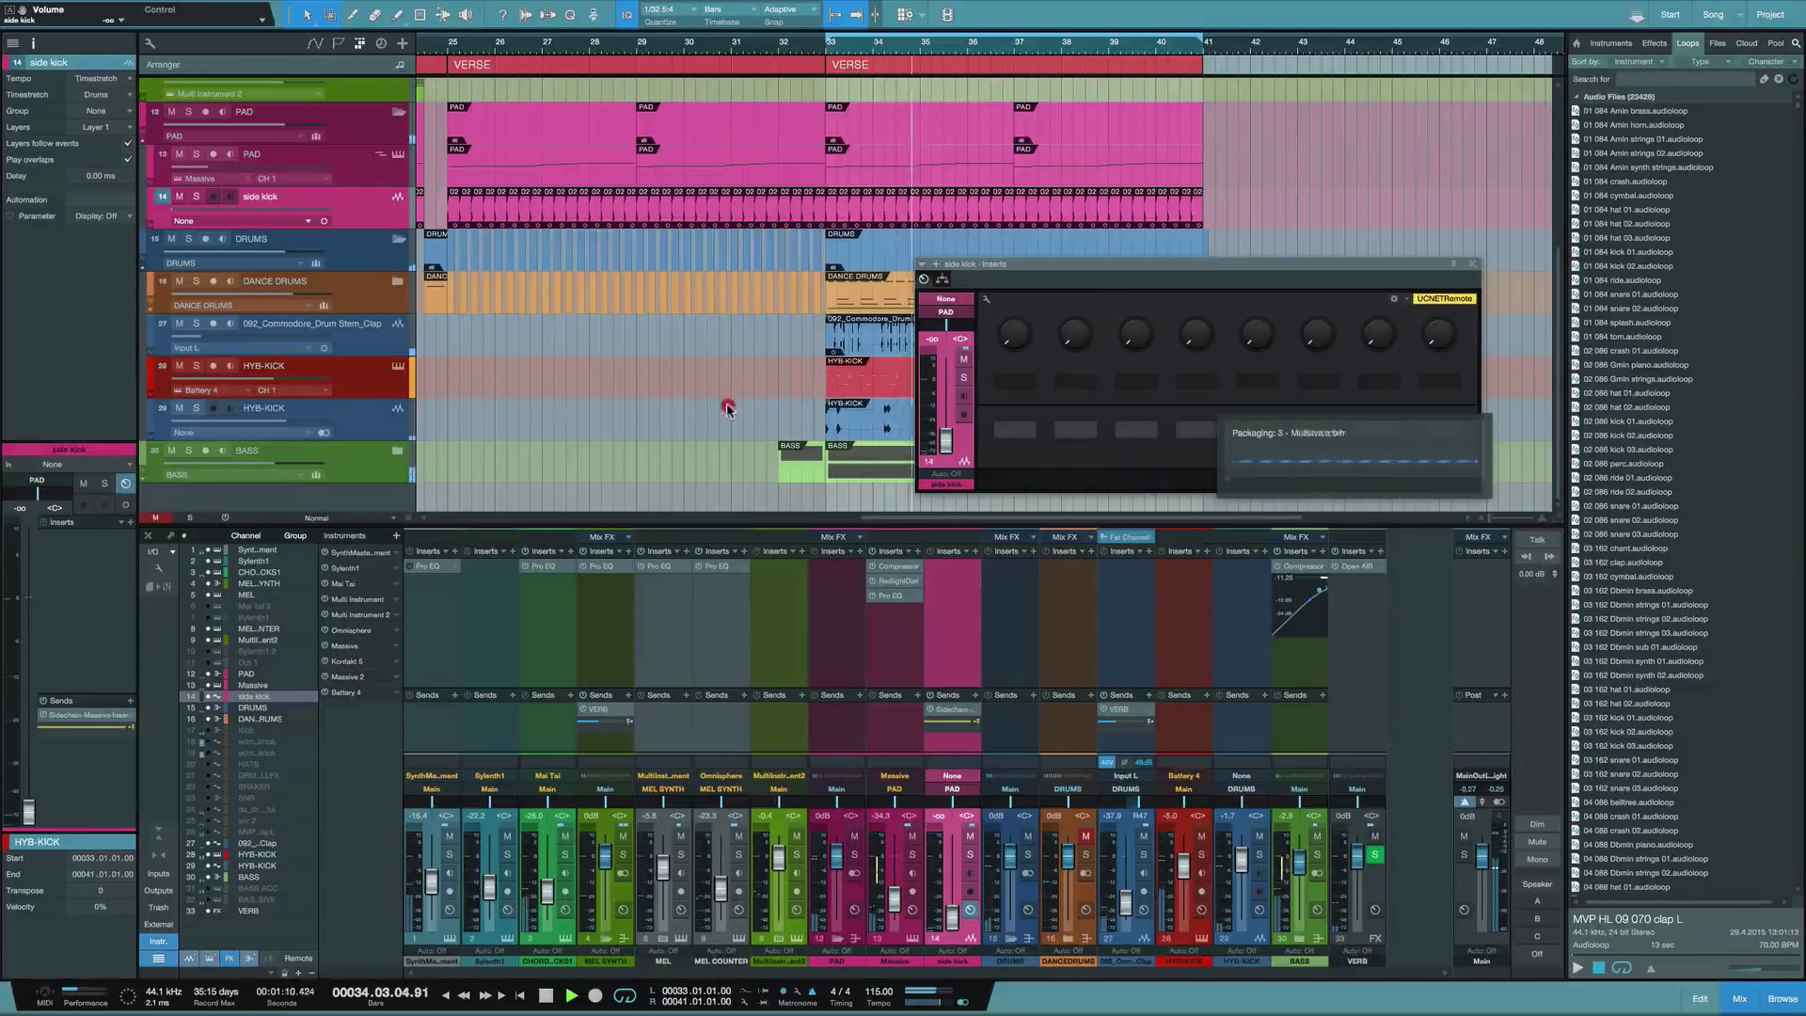
key("space")
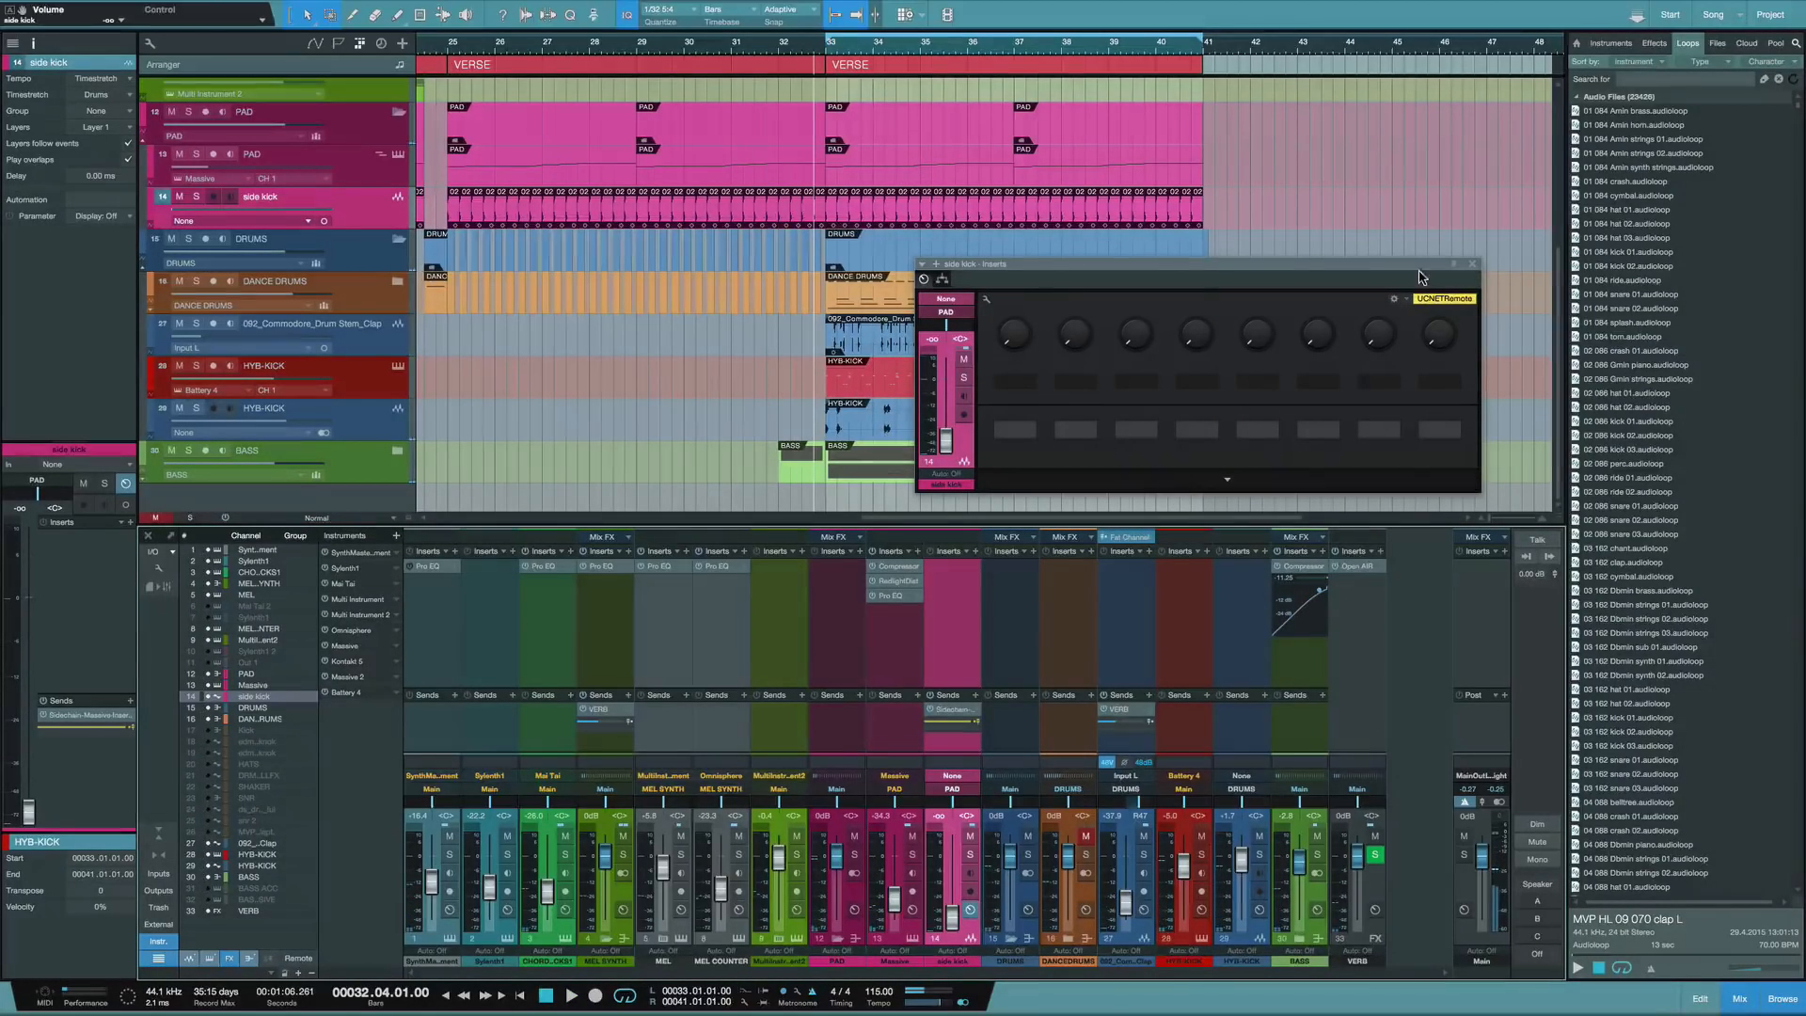
left_click(1474, 266)
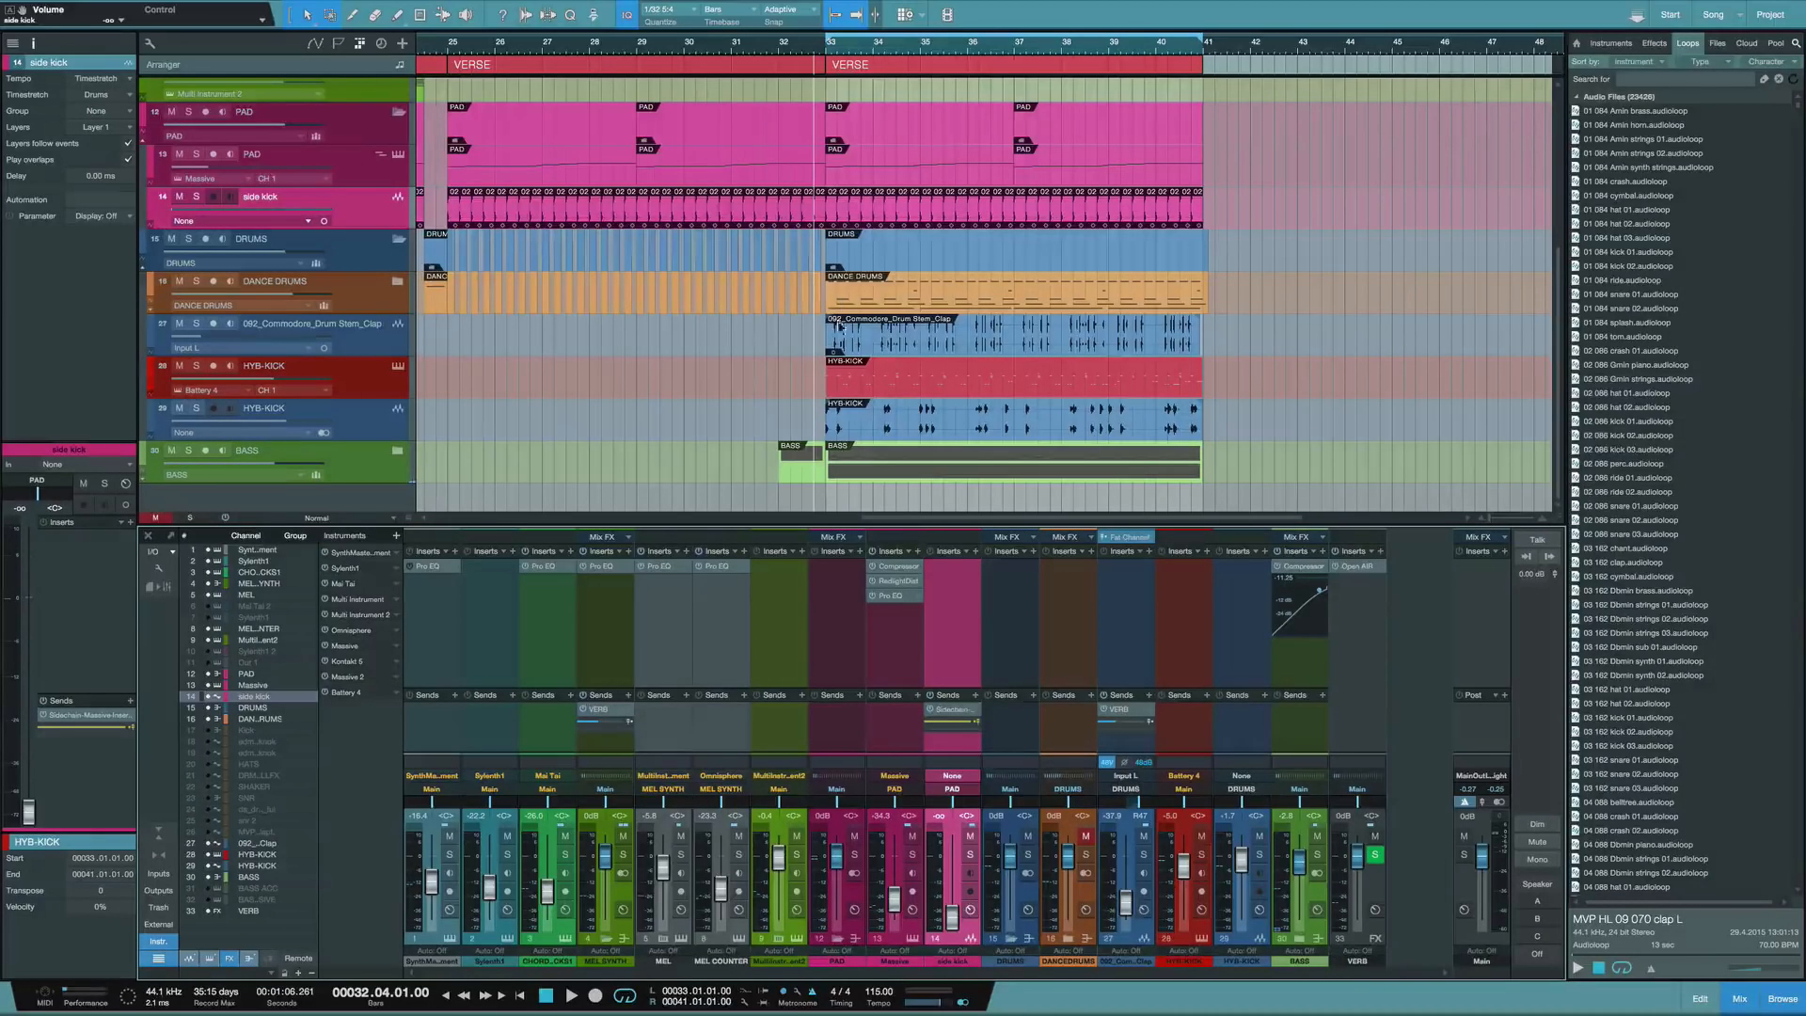
Mute the HYB-KICK audio track and play the verse from bar 33
left_click(826, 51)
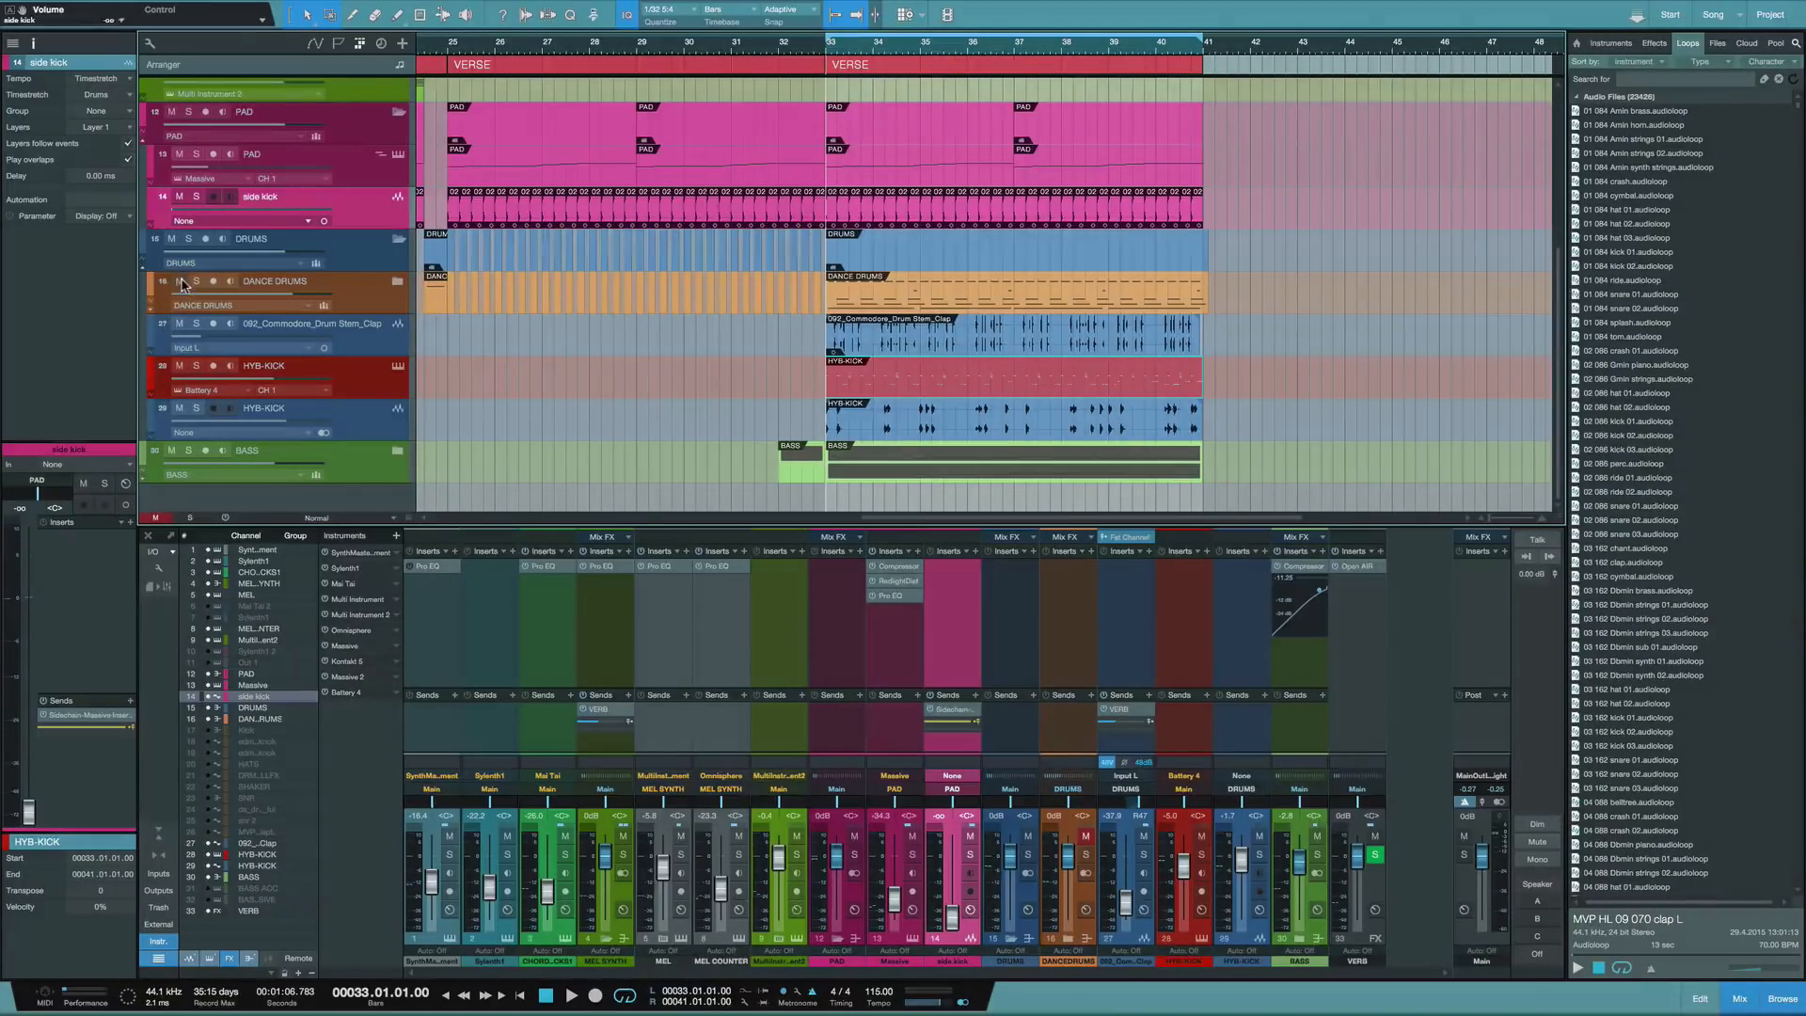
left_click(179, 408)
left_click(179, 366)
left_click(182, 280)
key("space")
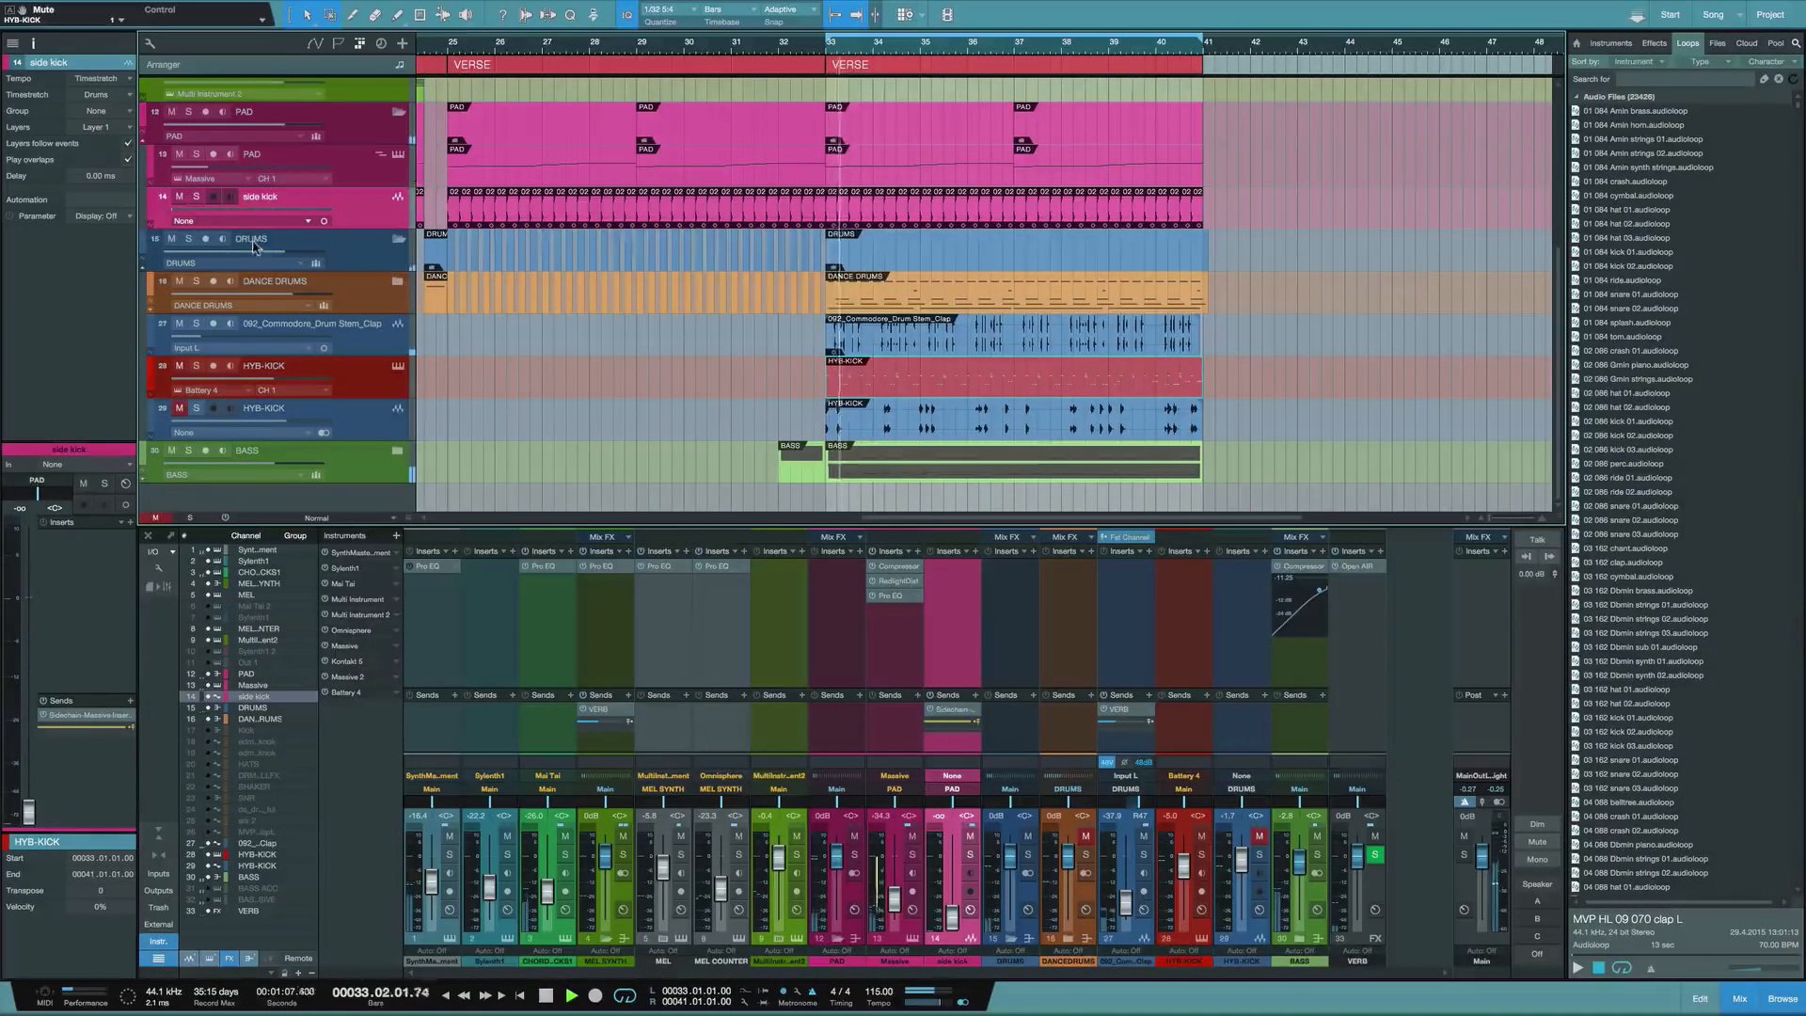
Unmute DANCE DRUMS, expand its channels in the mixer, and unmute its HATS, DRM FILL FX, SHAKER, snare and clap tracks
left_click(357, 265)
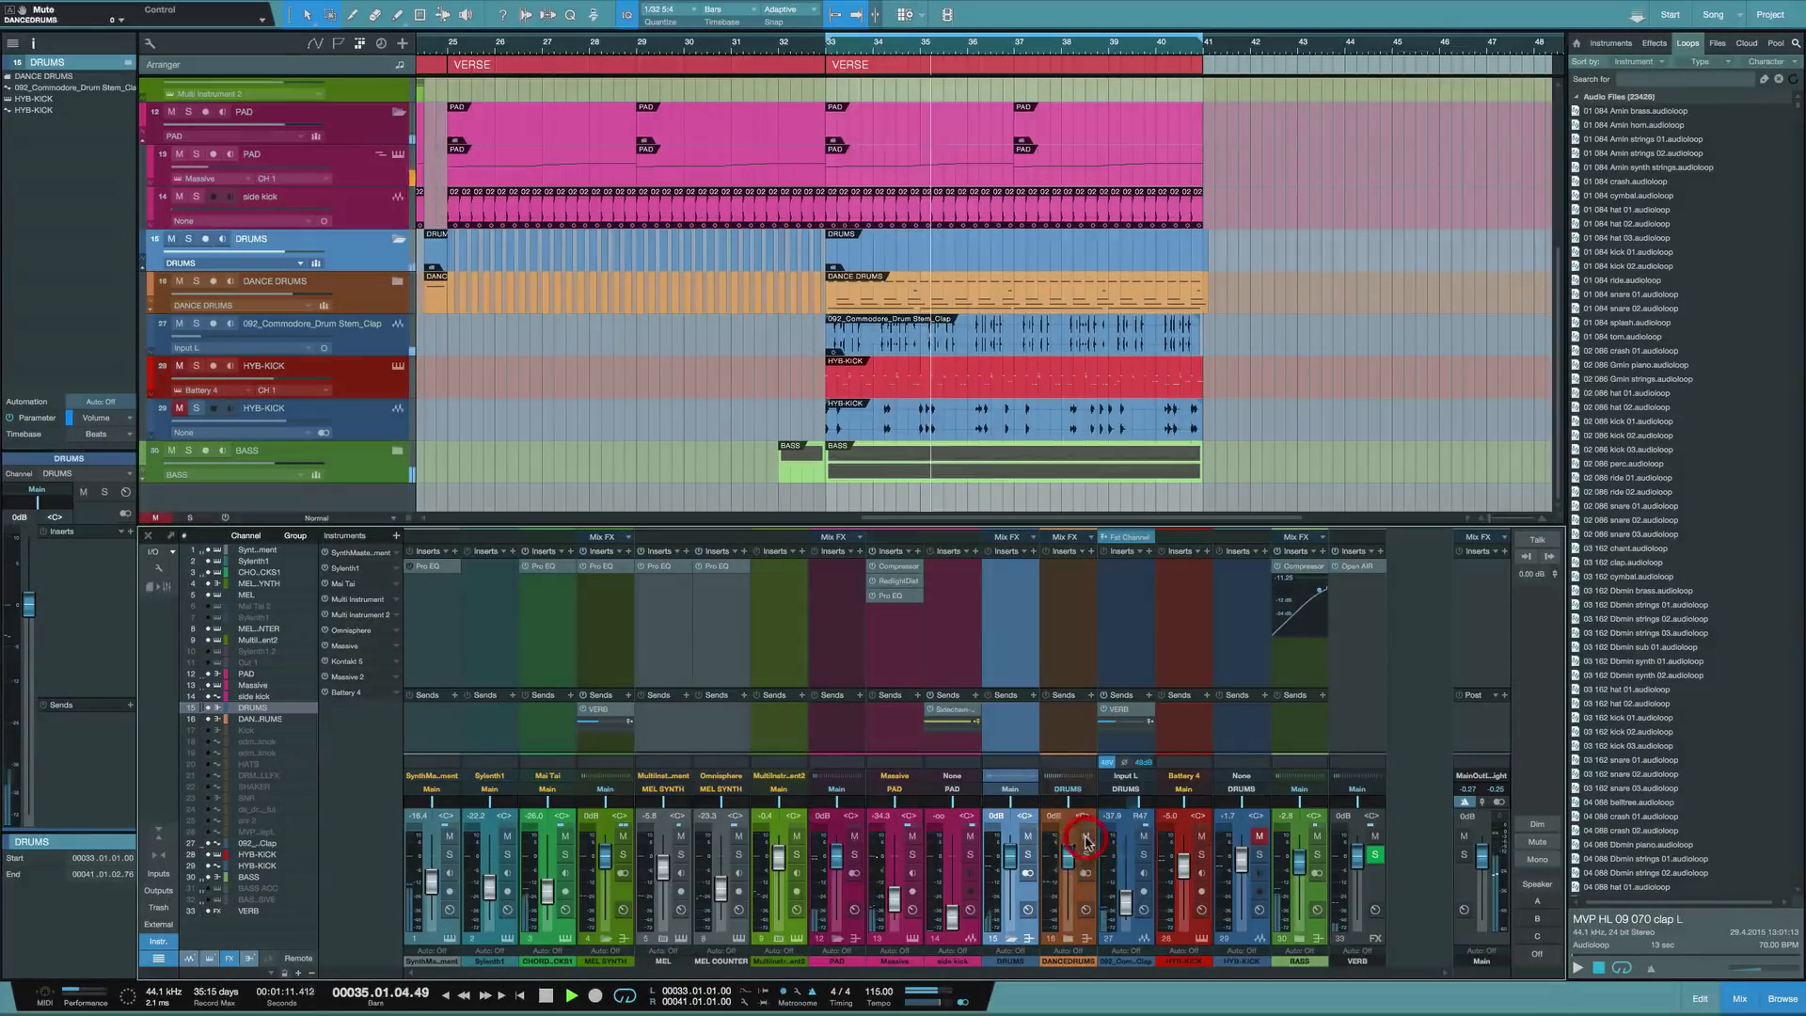
left_click(1069, 939)
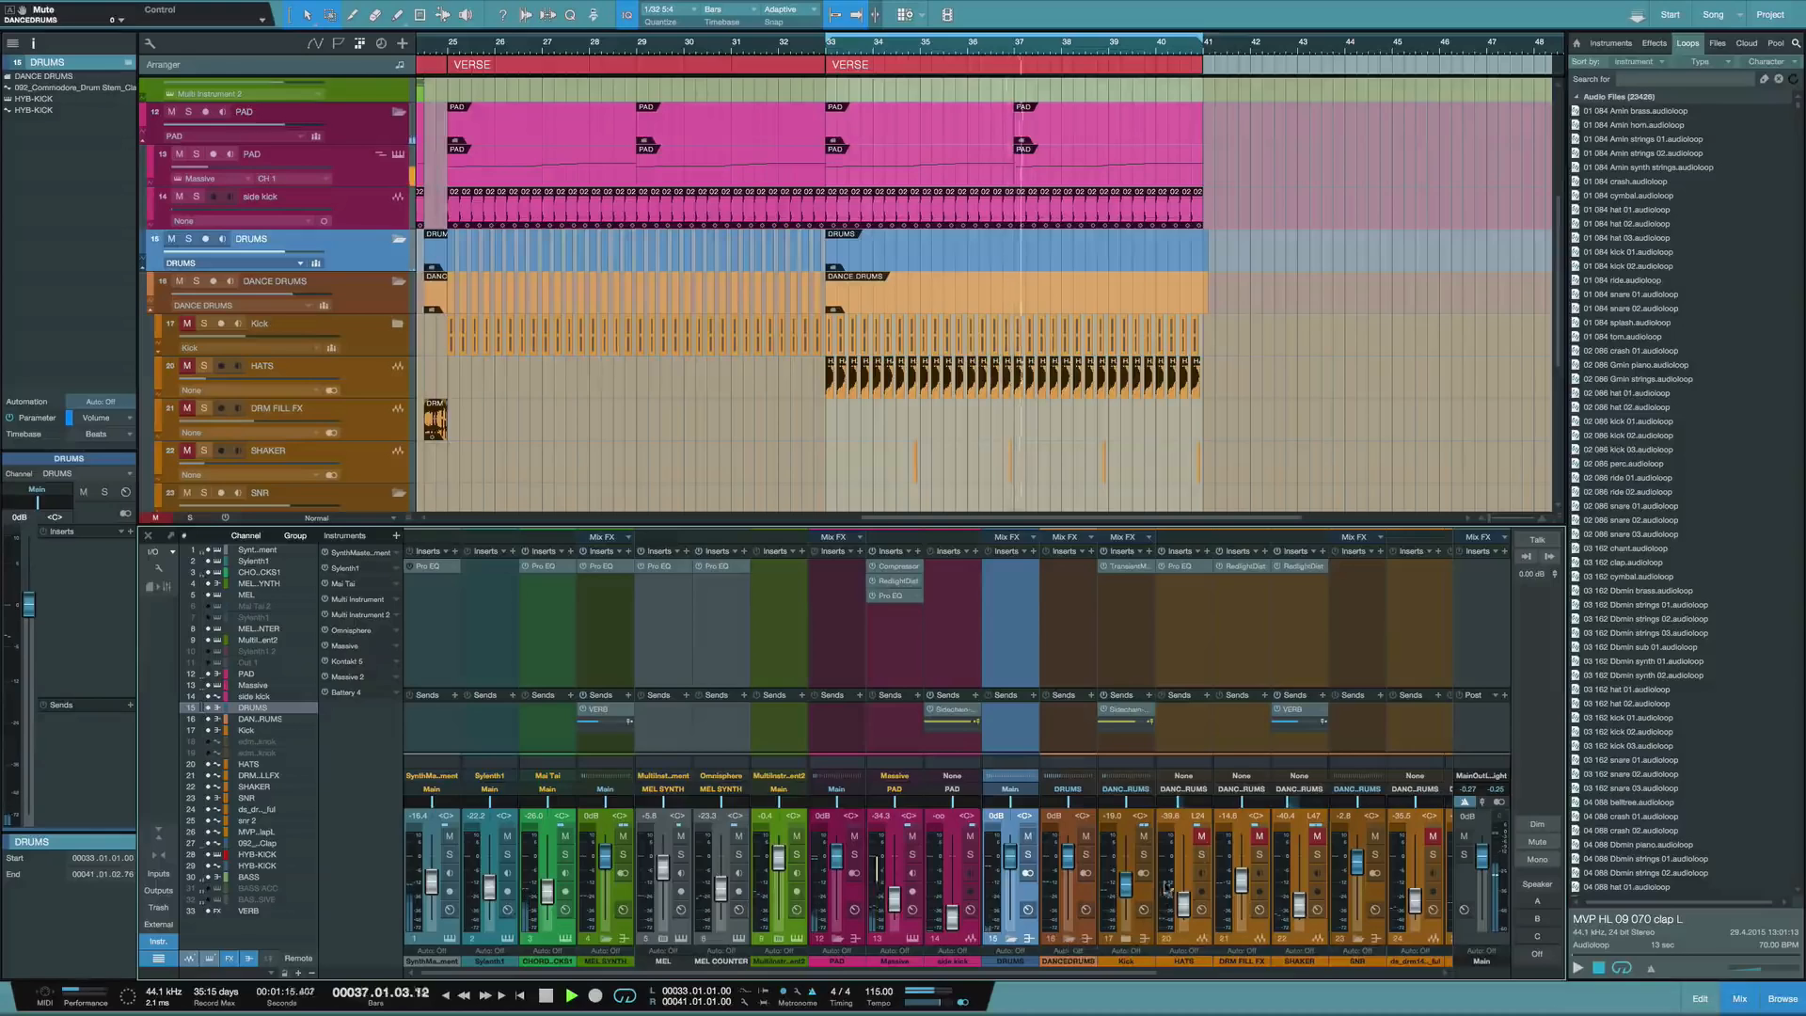
left_click(1202, 836)
left_click(1259, 835)
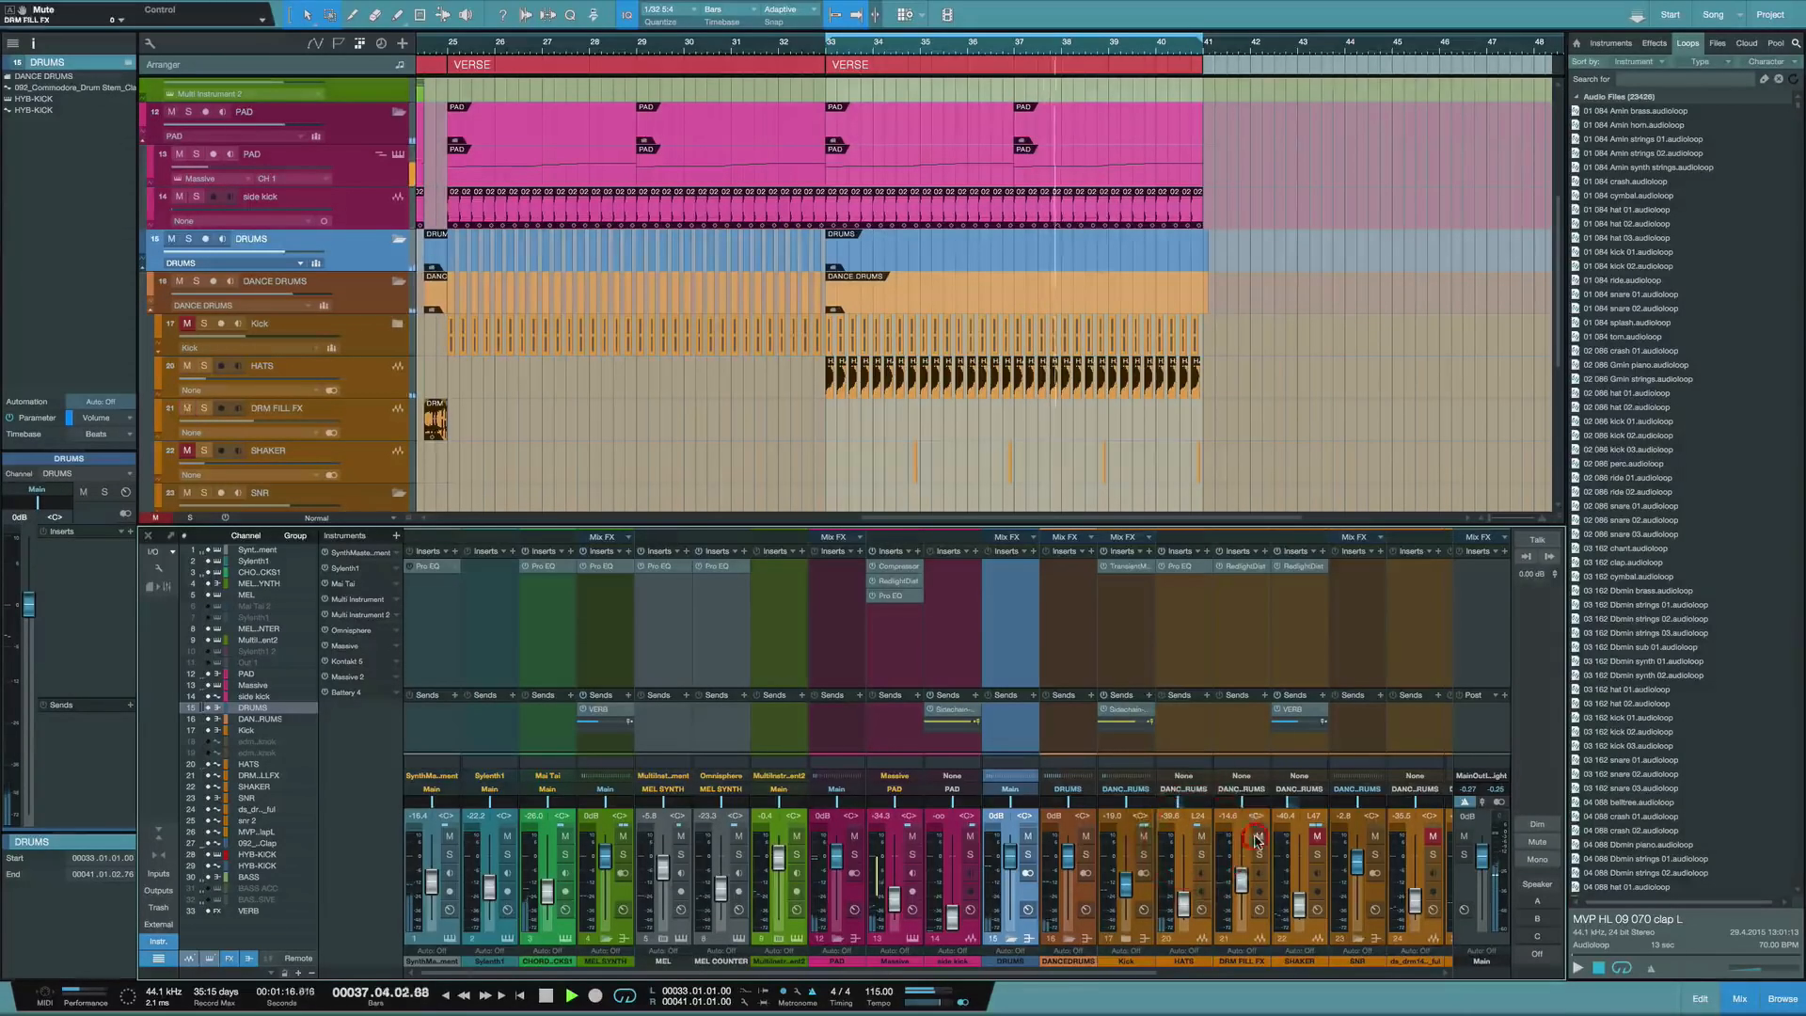
left_click(1317, 836)
scroll(1345, 851, "right", 4)
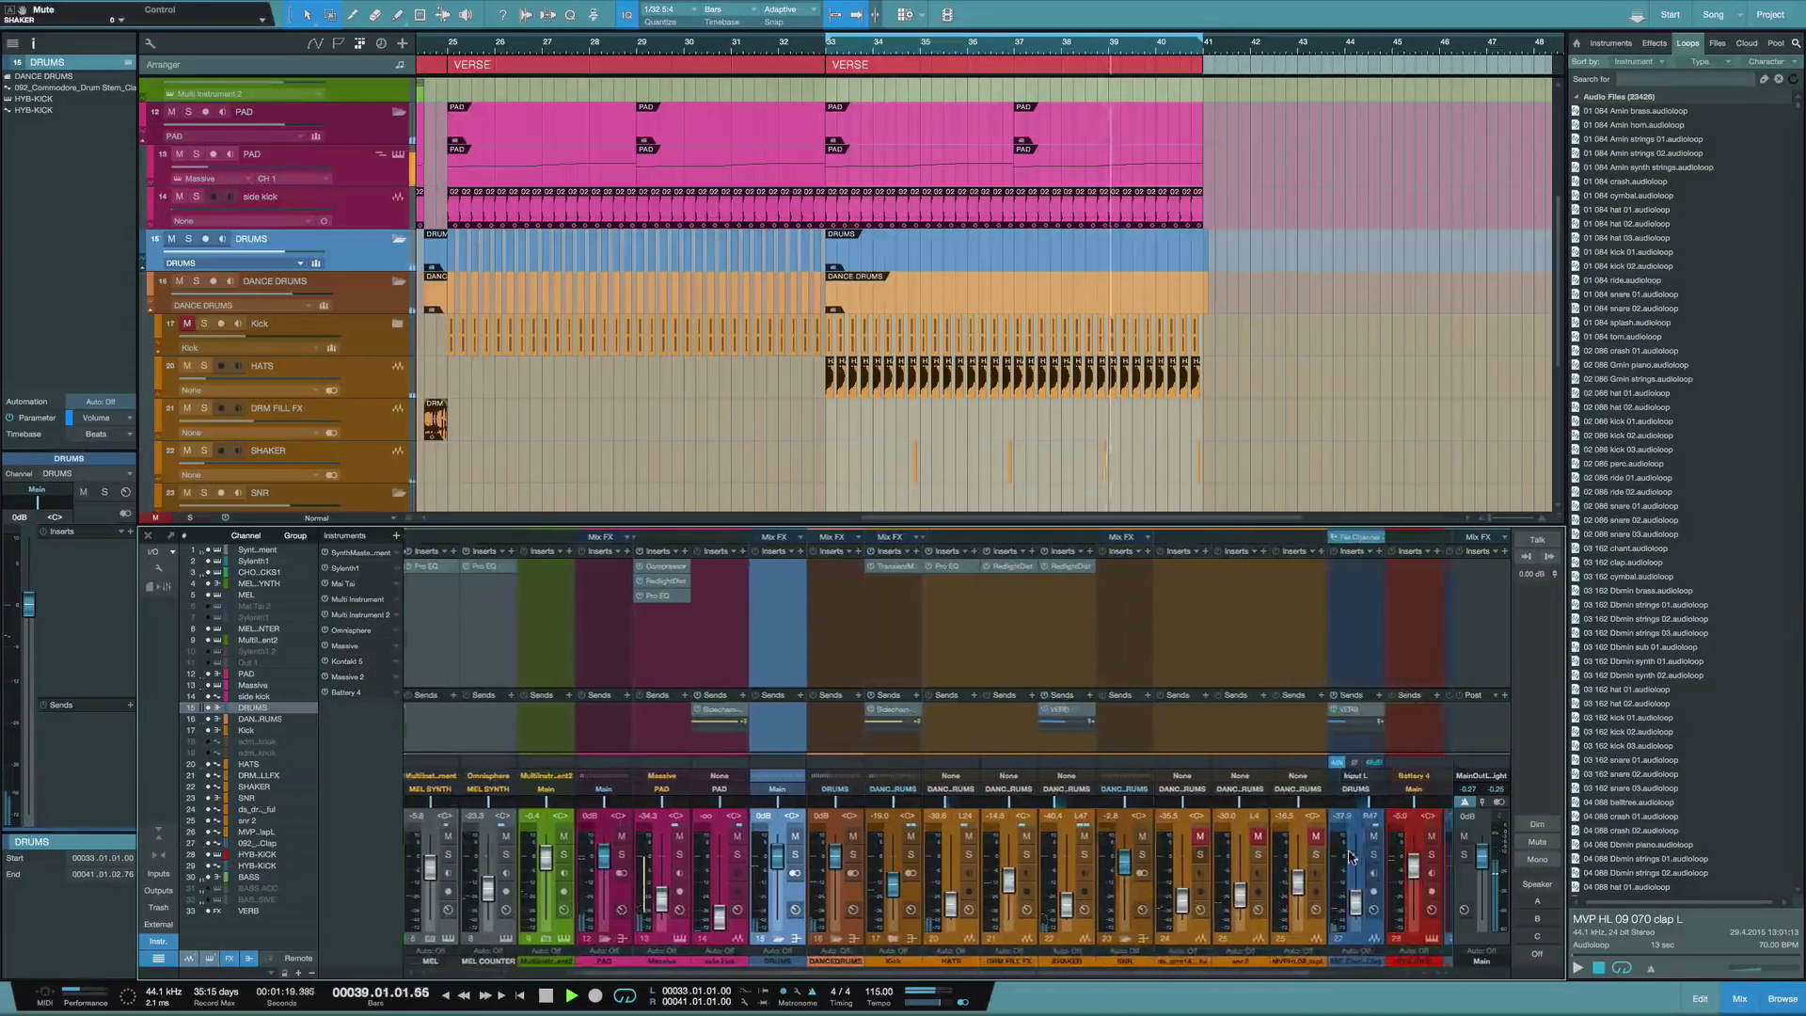
scroll(1350, 856, "right", 1)
left_click(1224, 836)
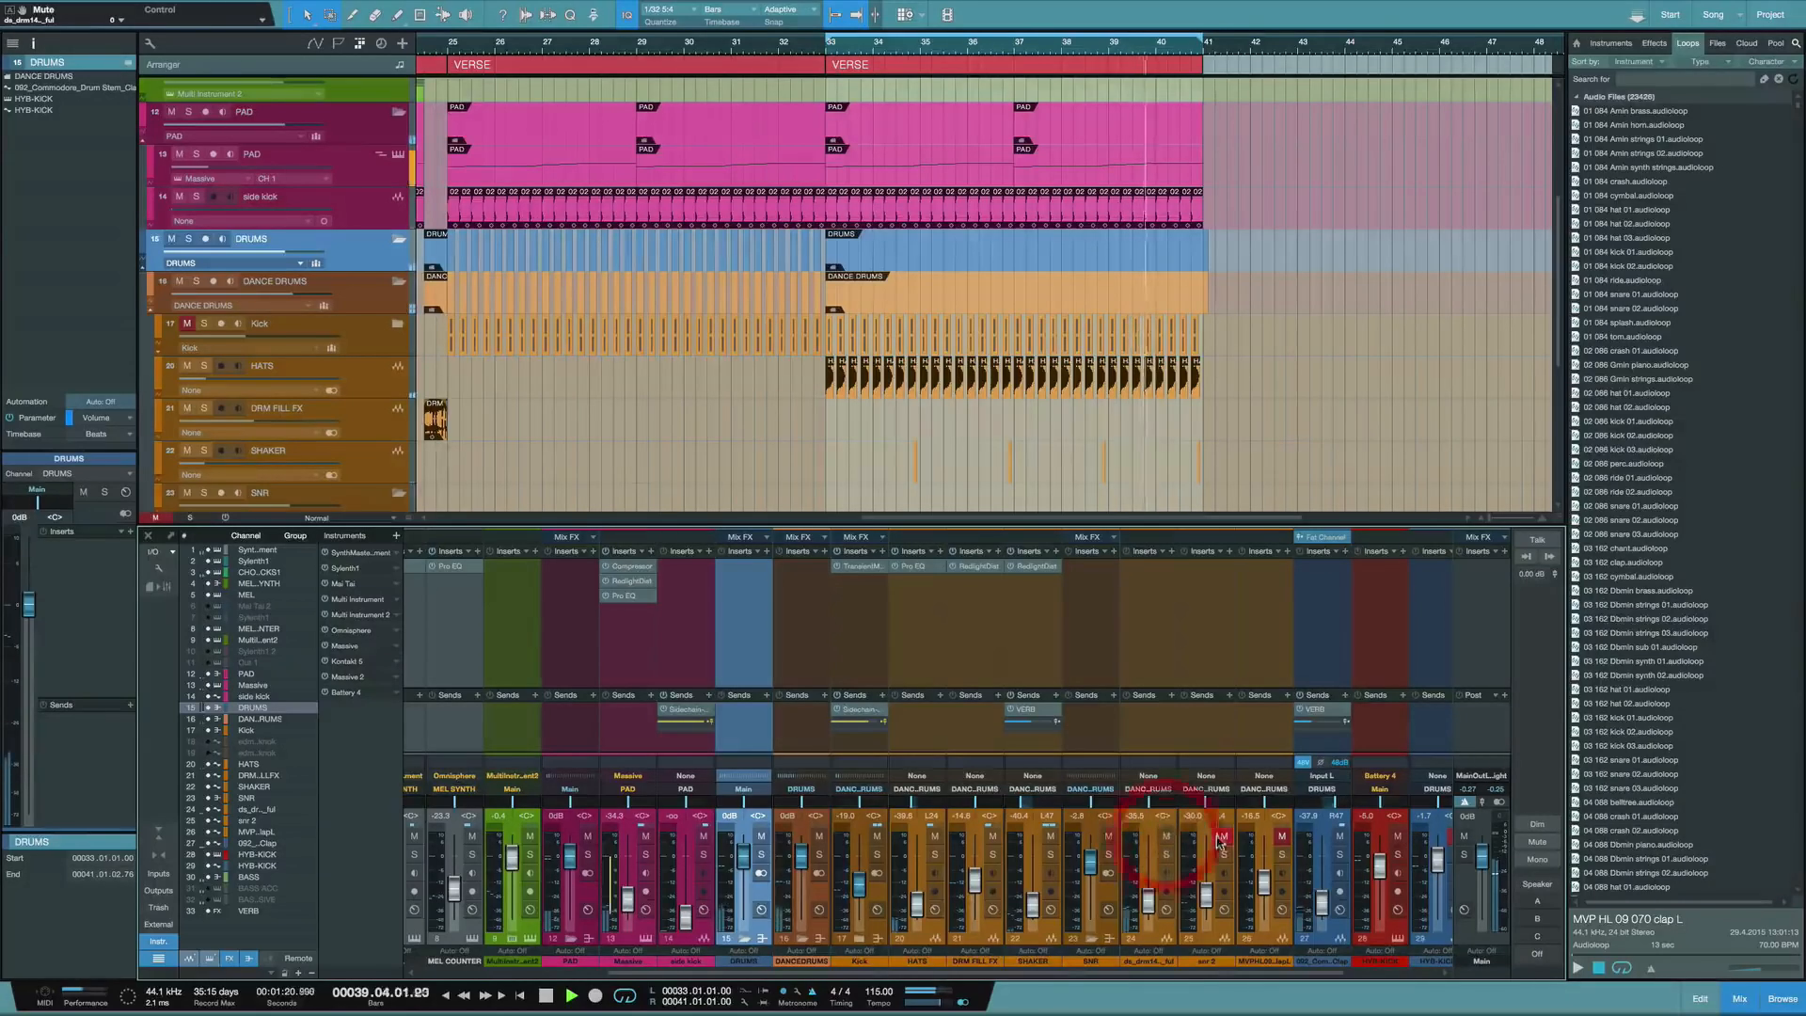
left_click(1281, 835)
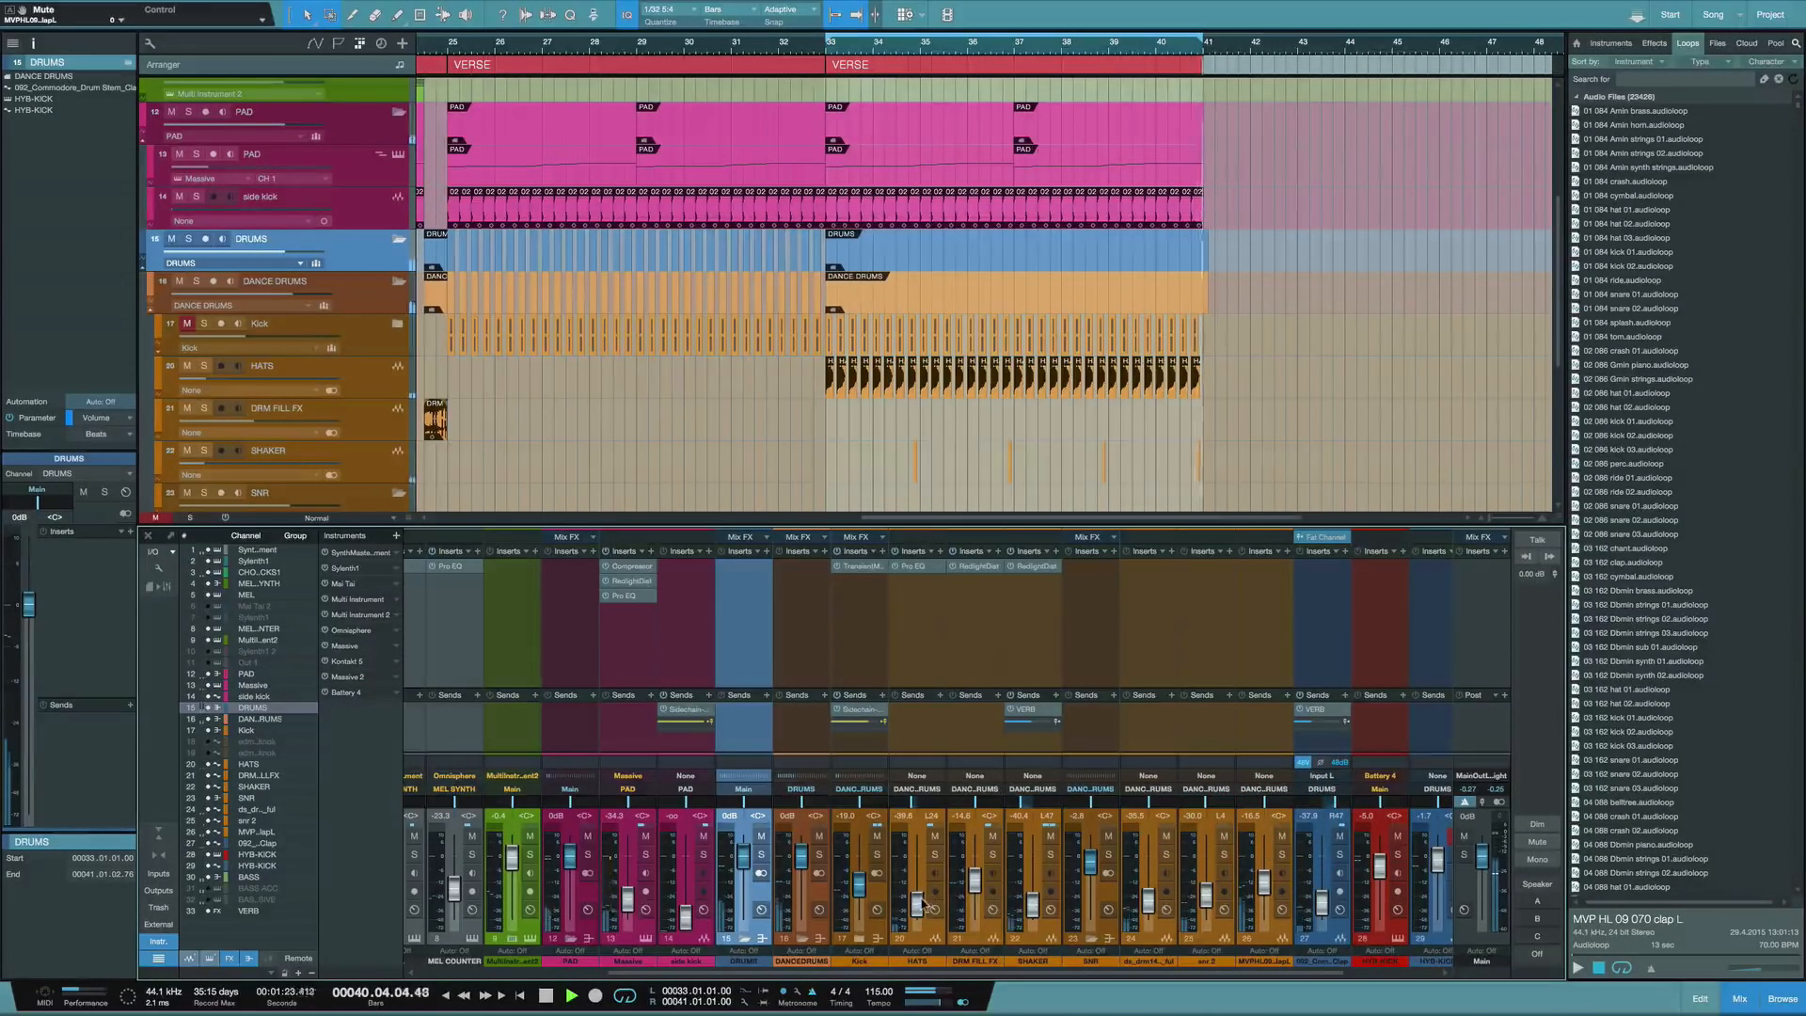
Expand the Kick folder in the mixer, unmute its two kick layers, and mute the Kick bus
left_click(861, 939)
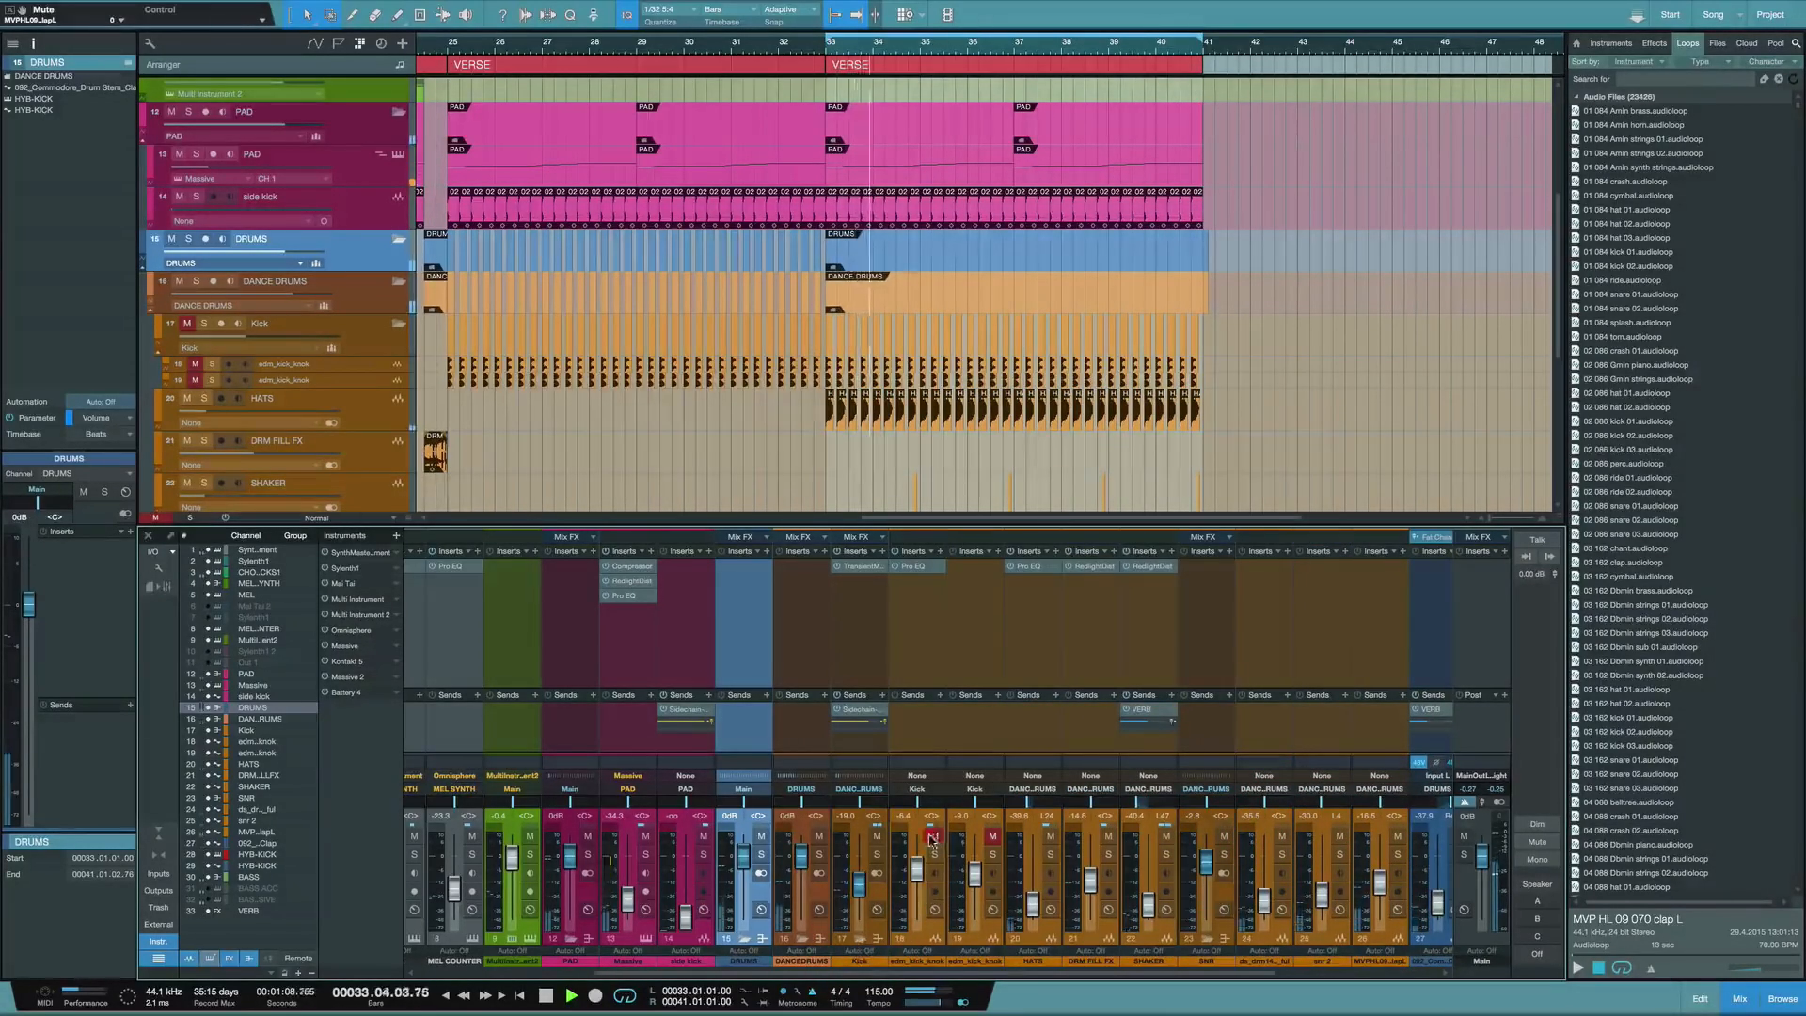
left_click(935, 835)
left_click(989, 837)
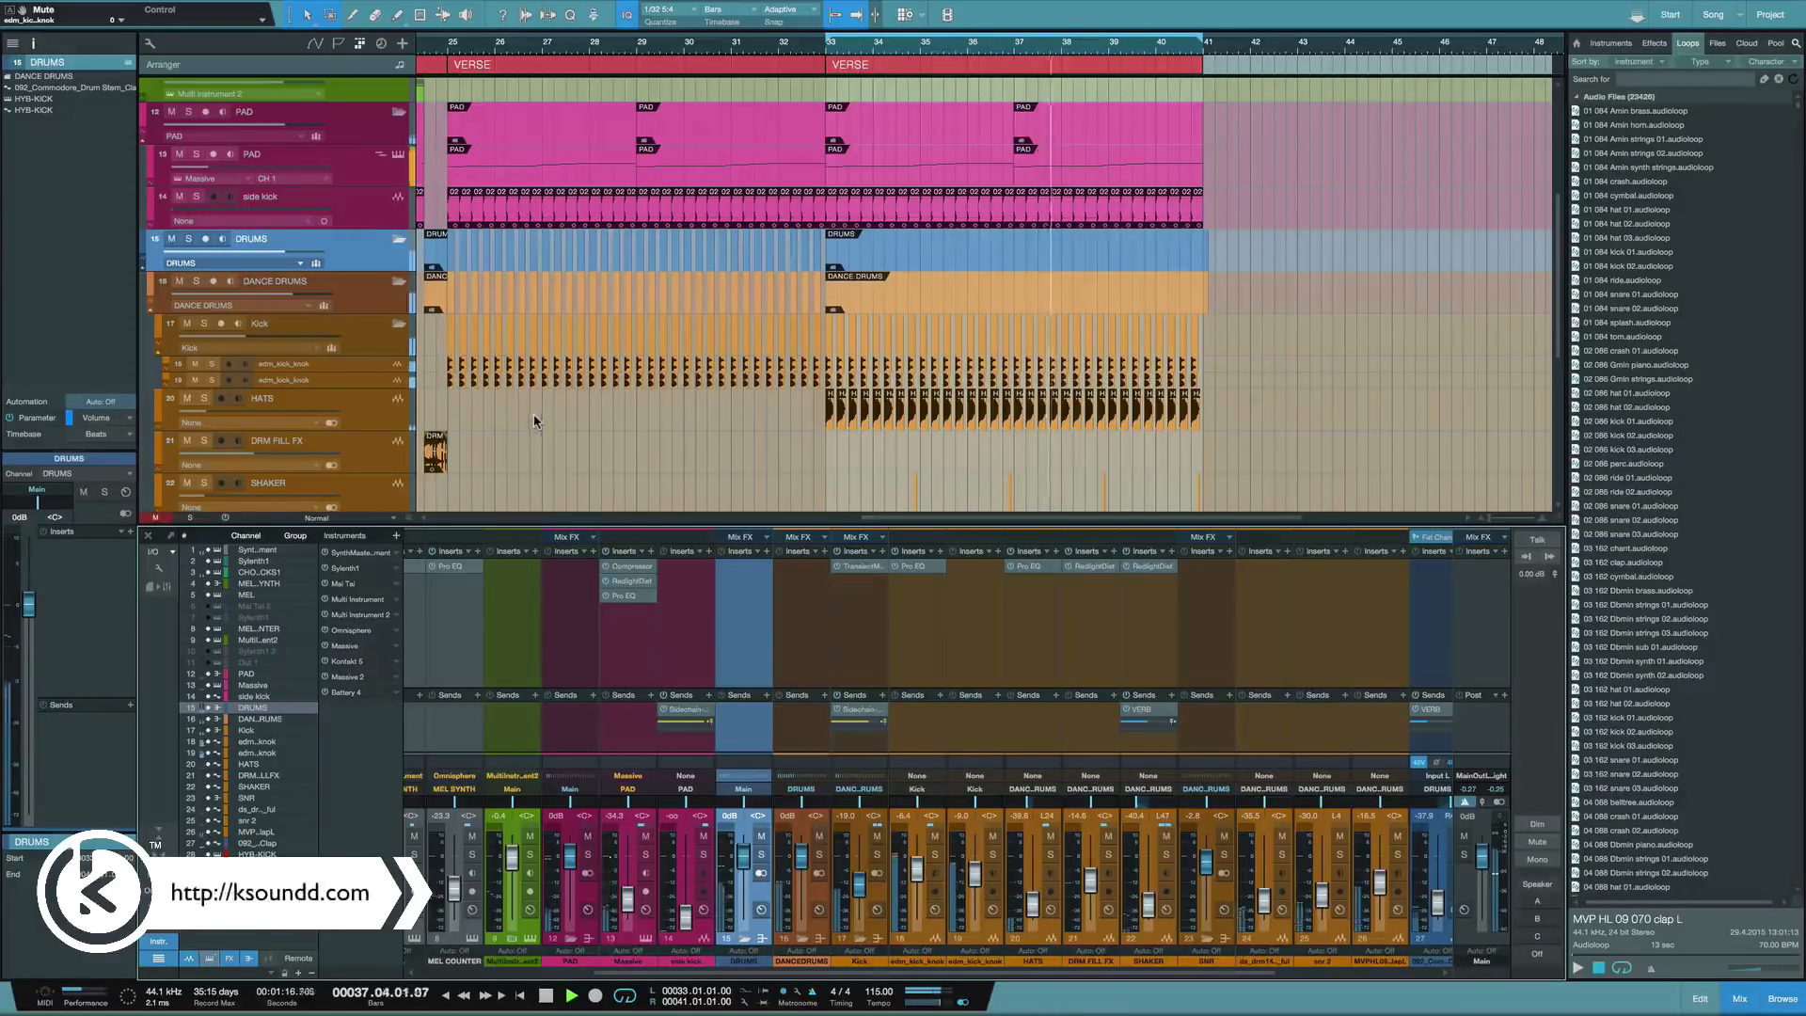
left_click(877, 837)
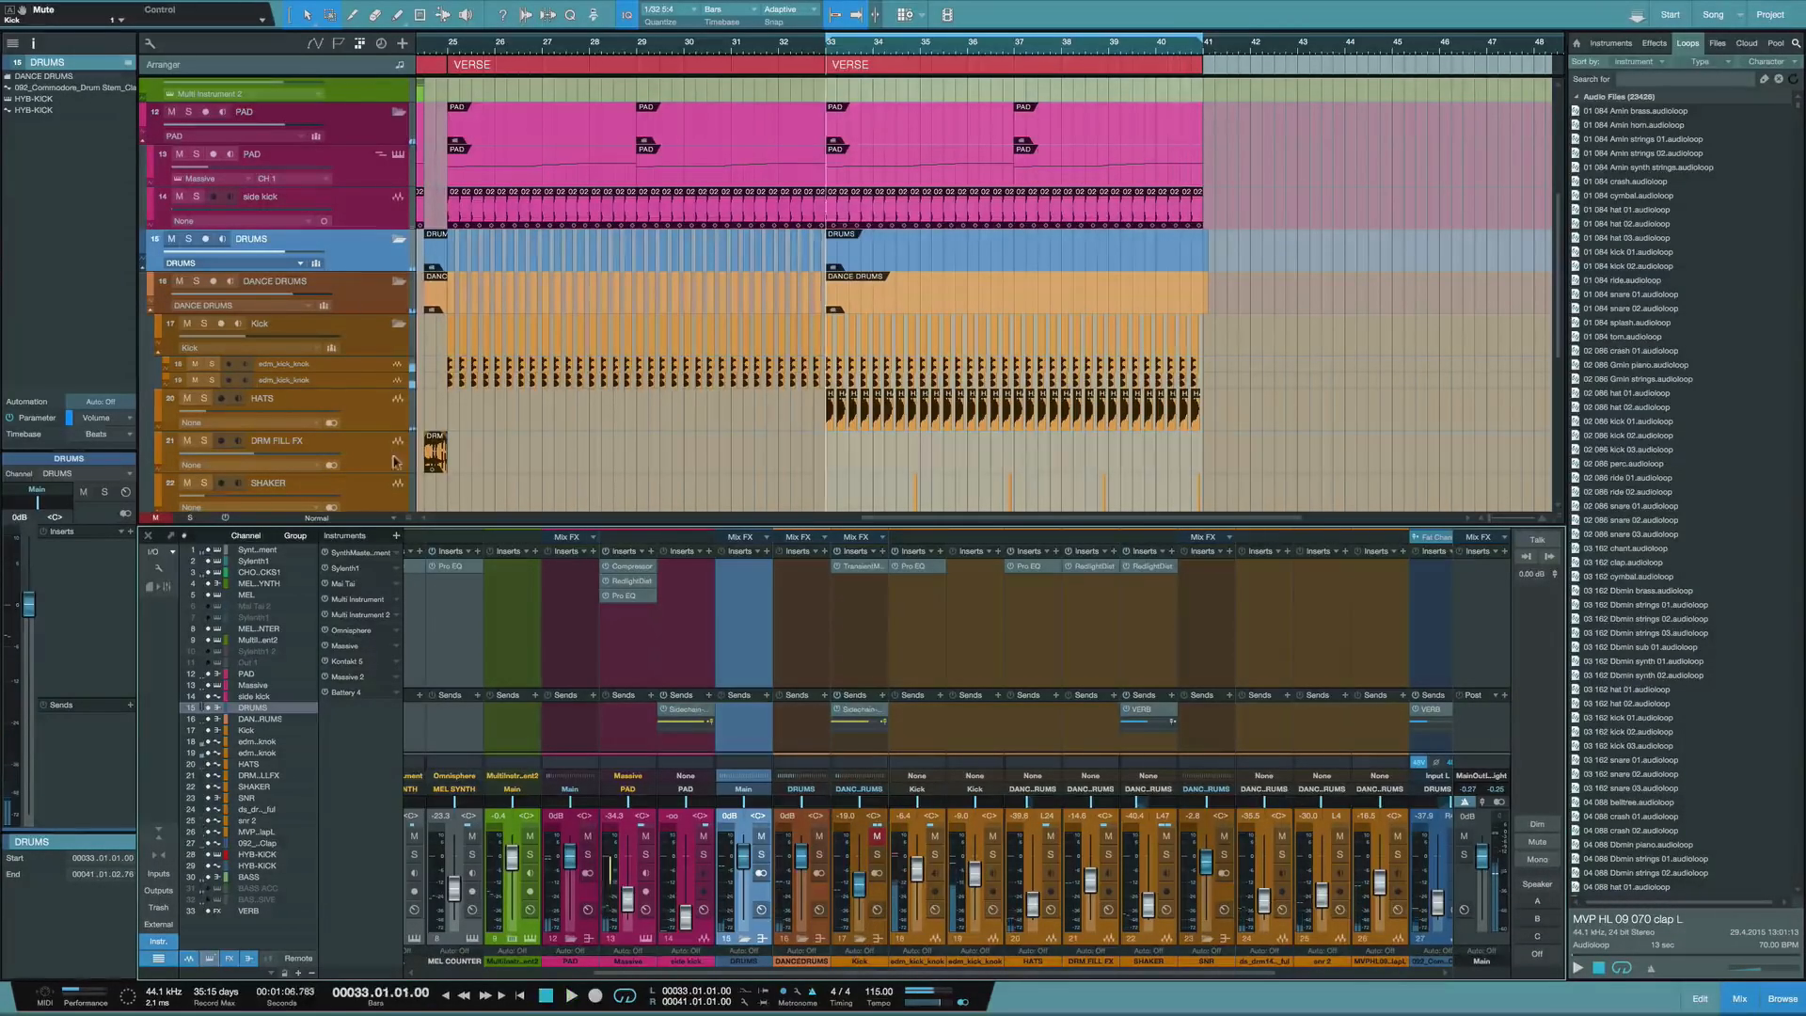
Keep playback stopped at bar 33 and unmute the HYB-KICK audio track above BASS
scroll(337, 379, "down", 1)
key("space")
scroll(337, 379, "down", 8)
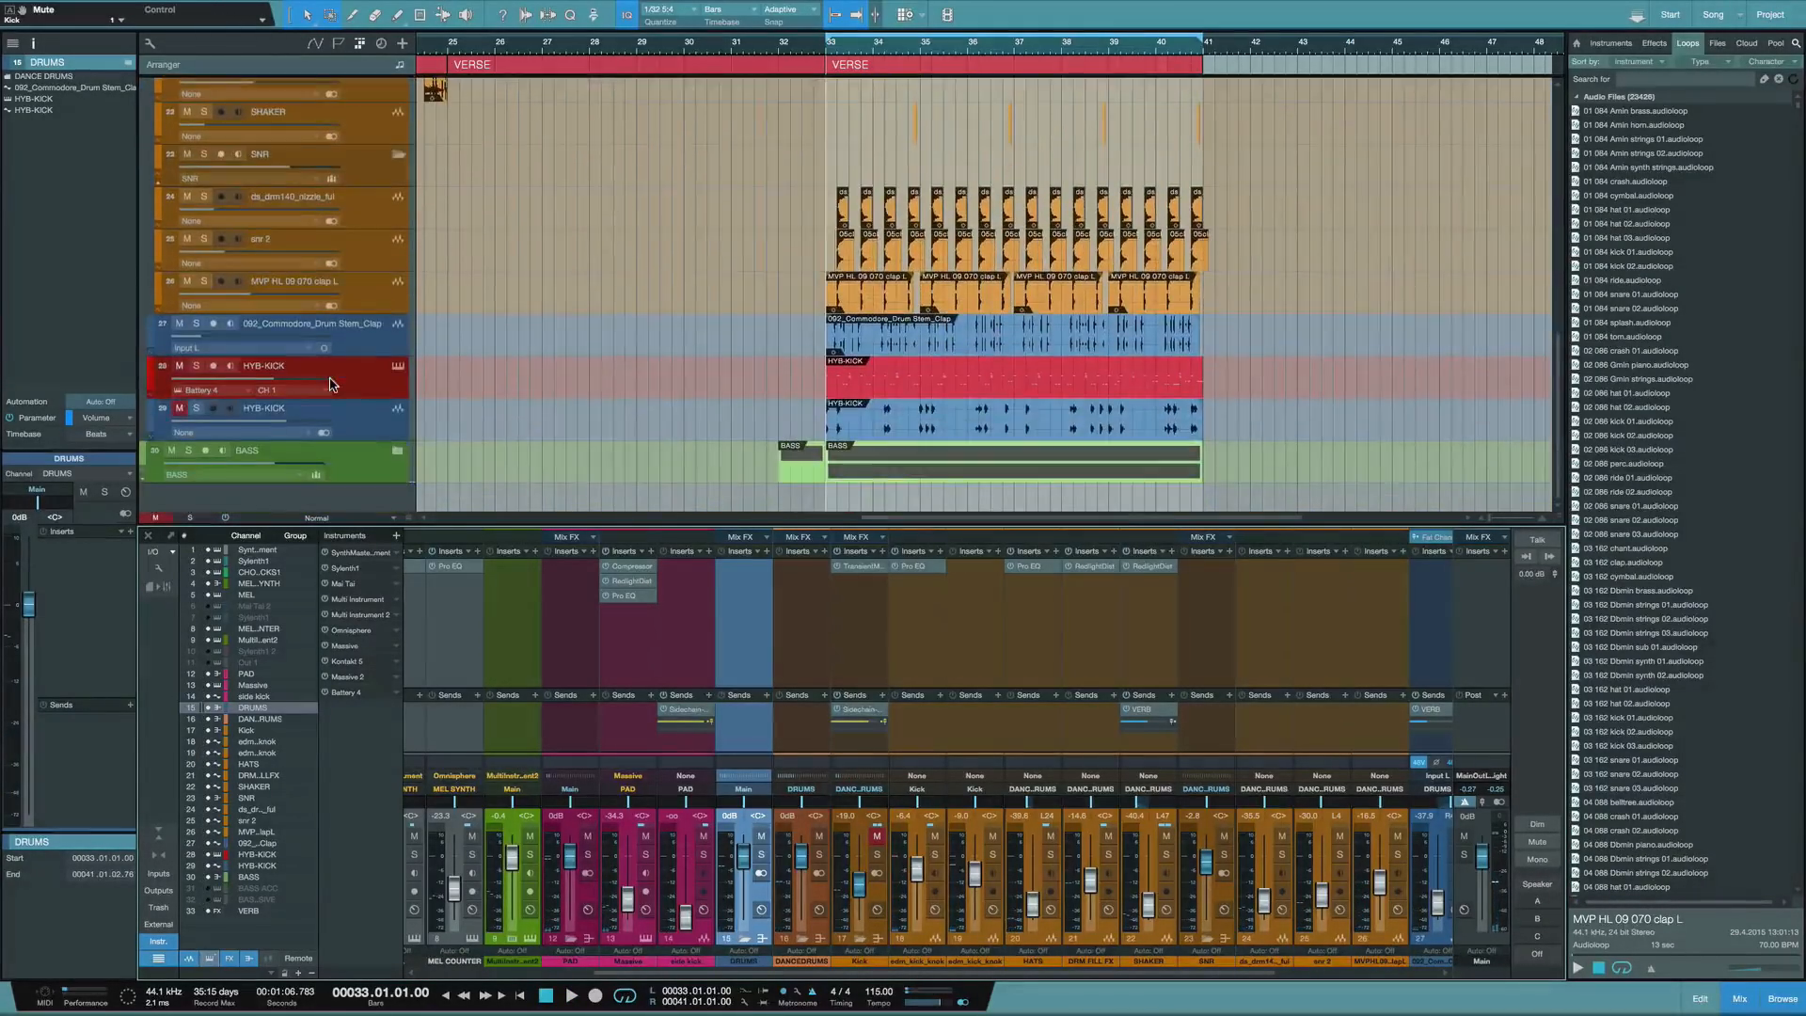
left_click(180, 410)
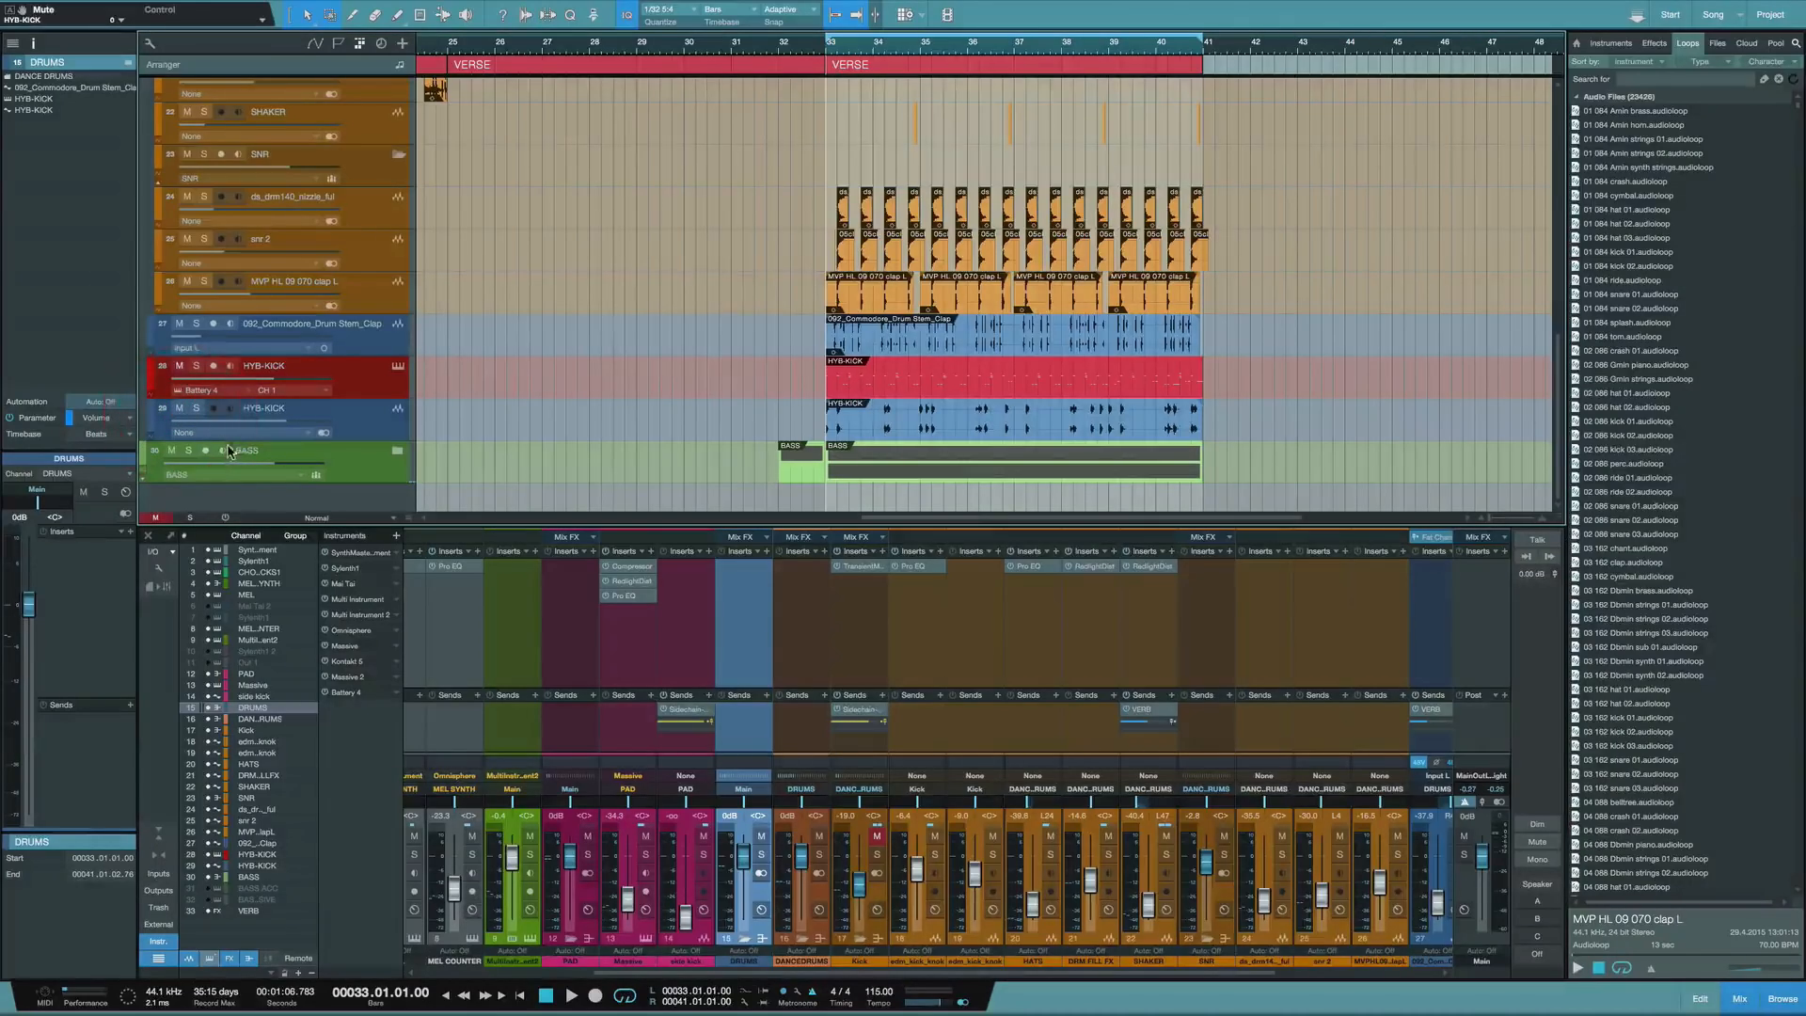
Collapse the DANCE DRUMS folder, select the Battery 4 HYB-KICK track, and disarm its recording
scroll(366, 317, "up", 12)
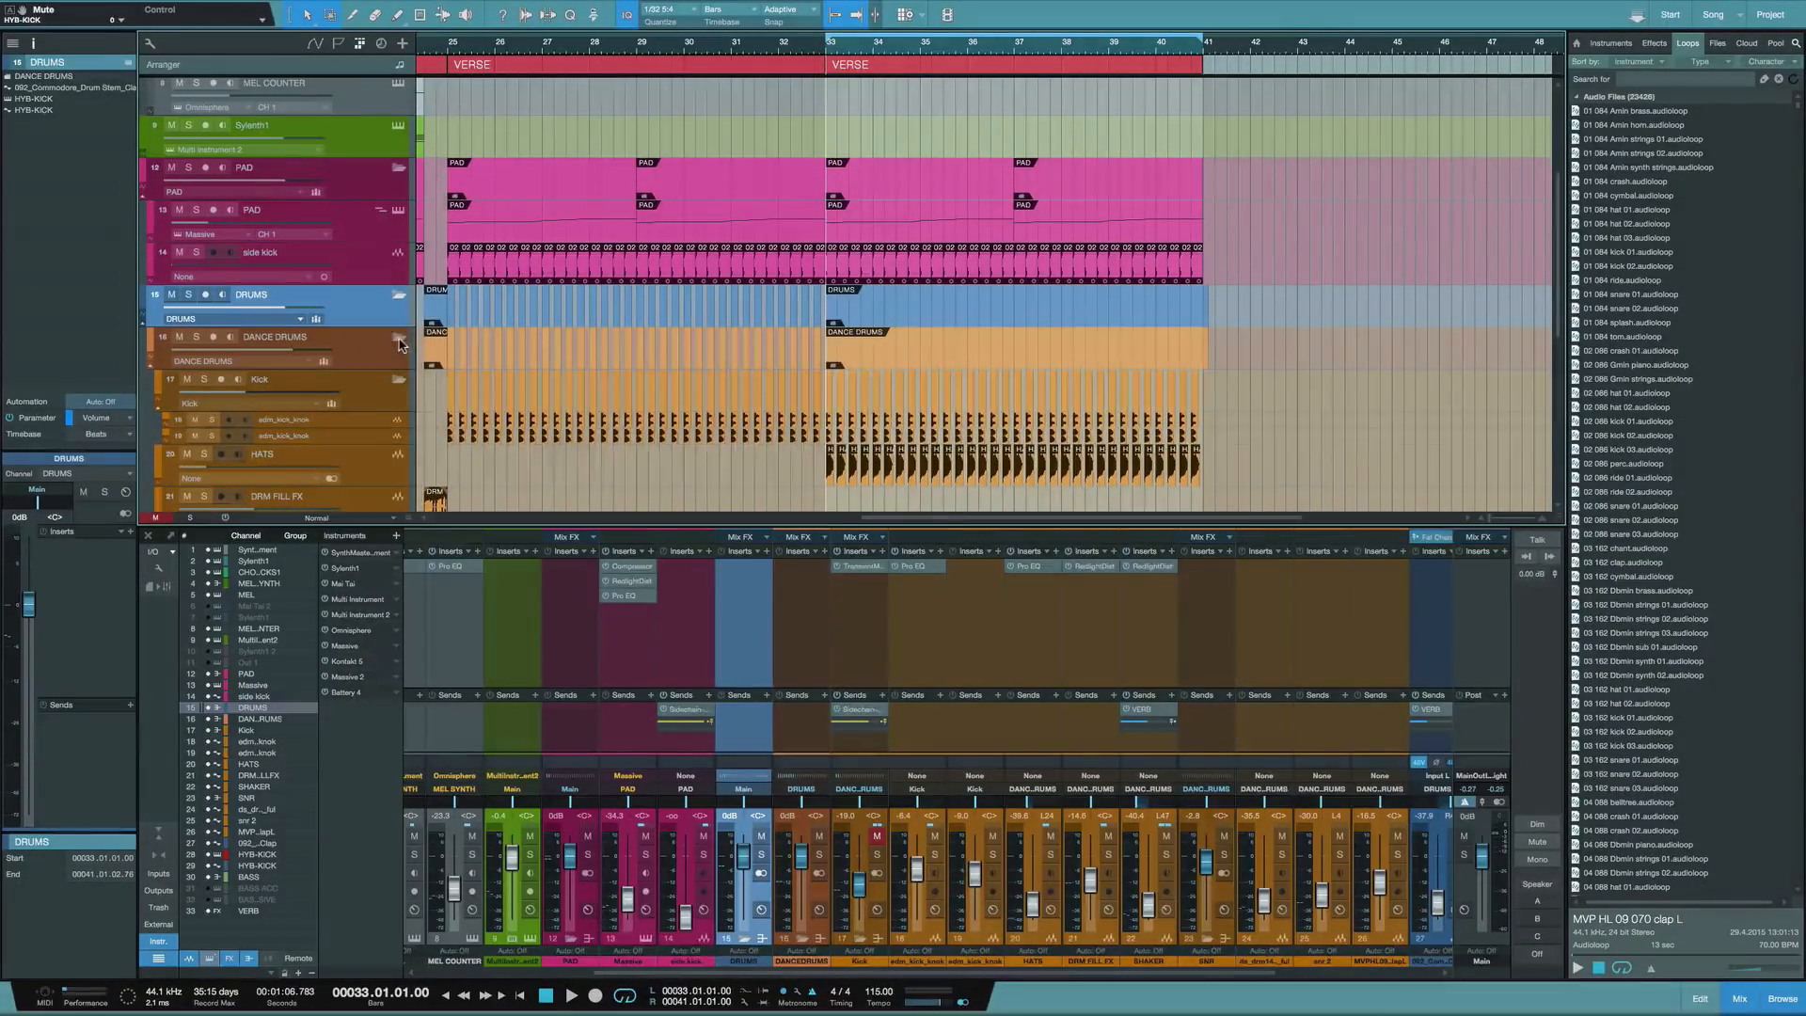
left_click(398, 337)
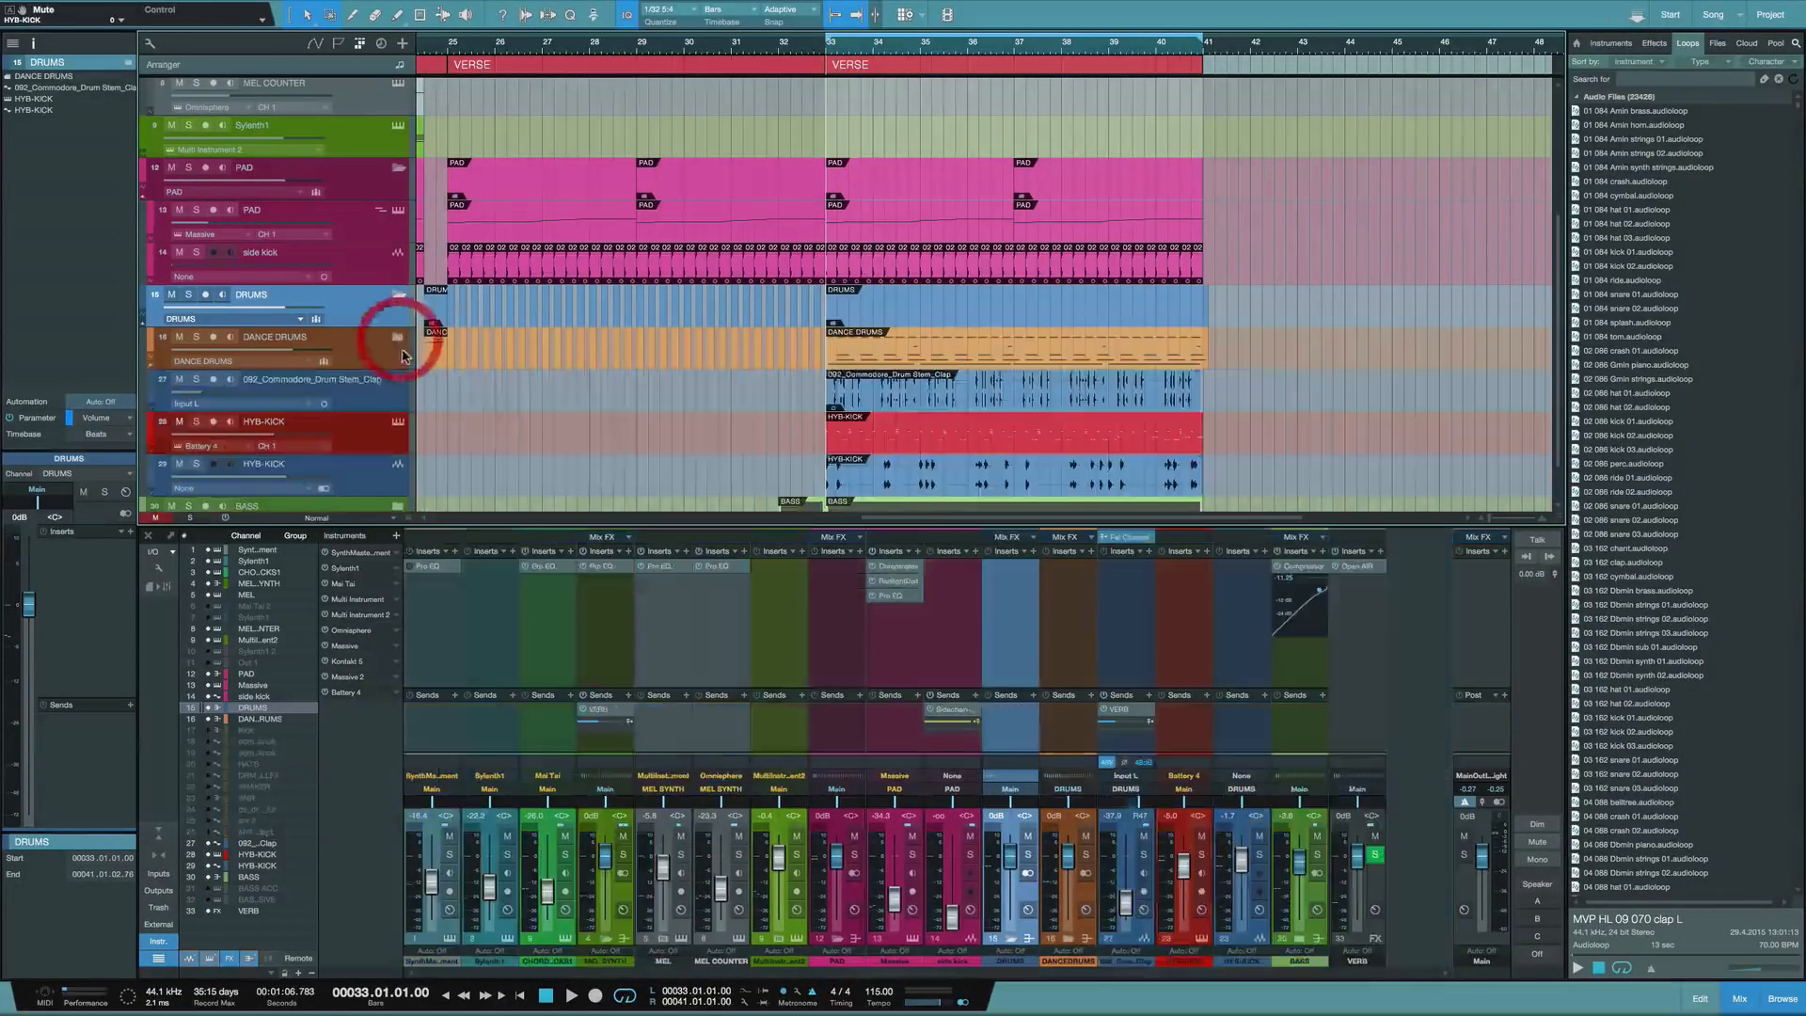
left_click(348, 447)
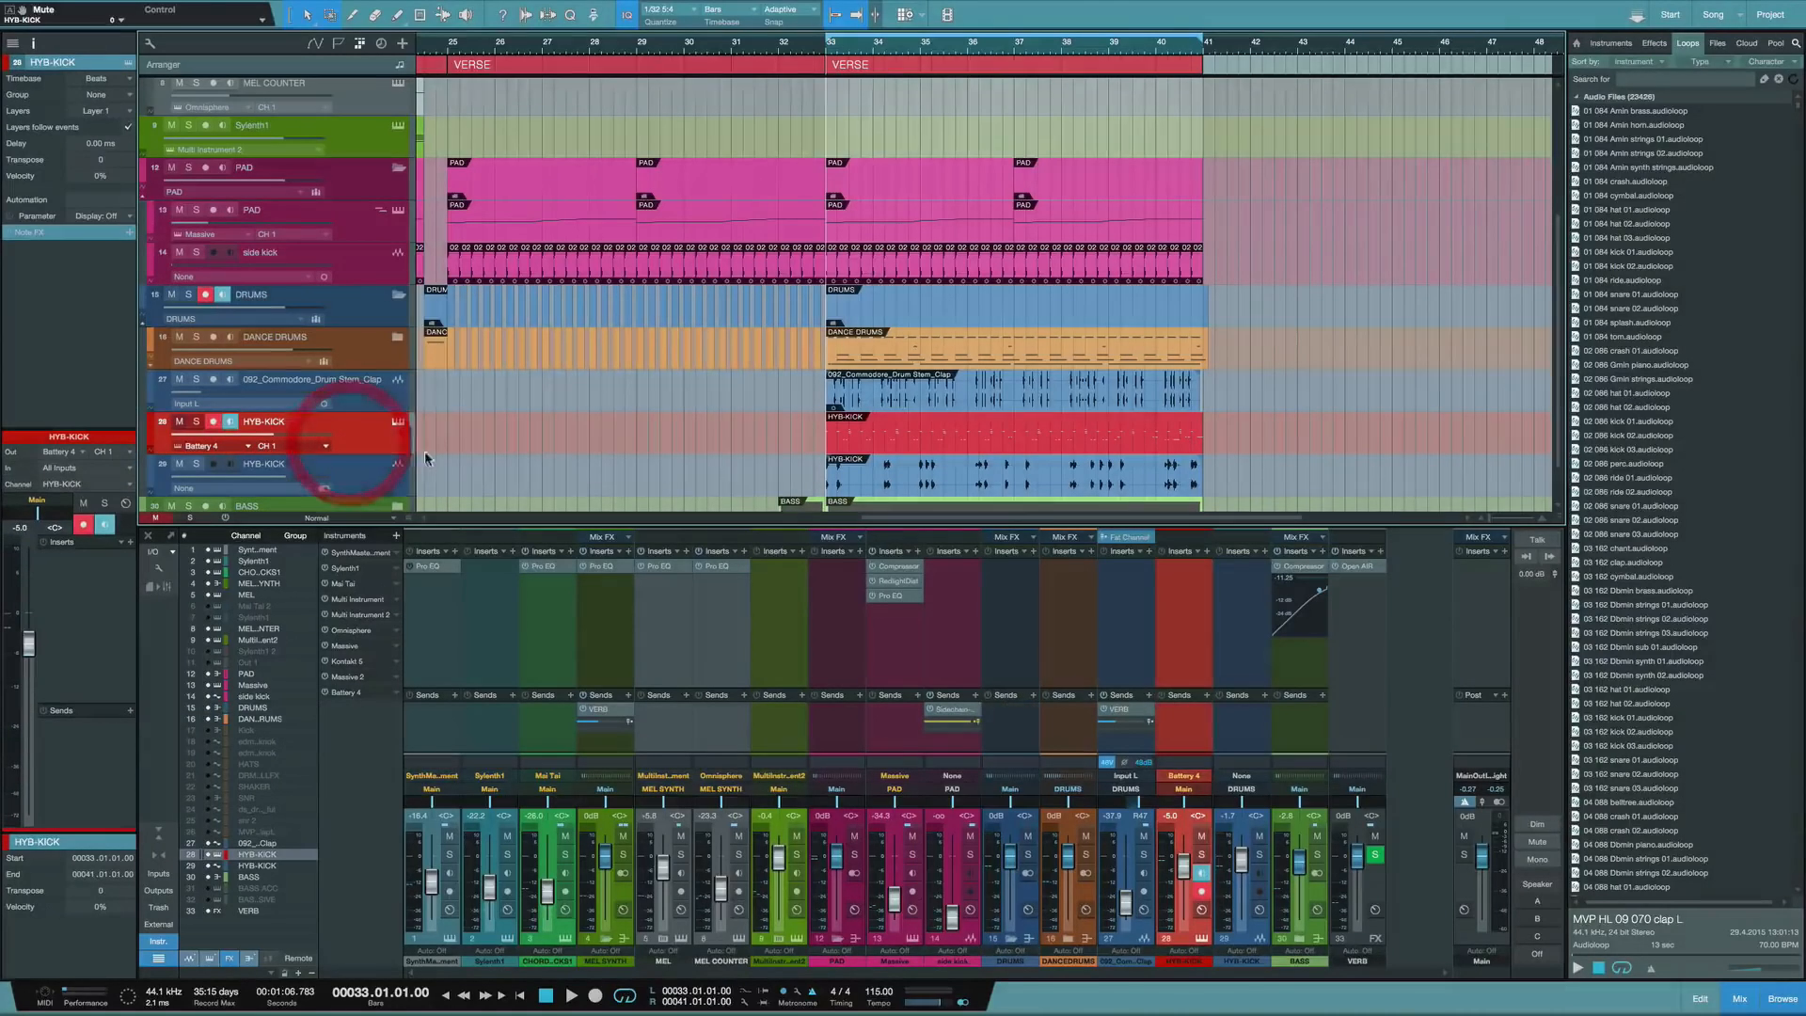
left_click(214, 422)
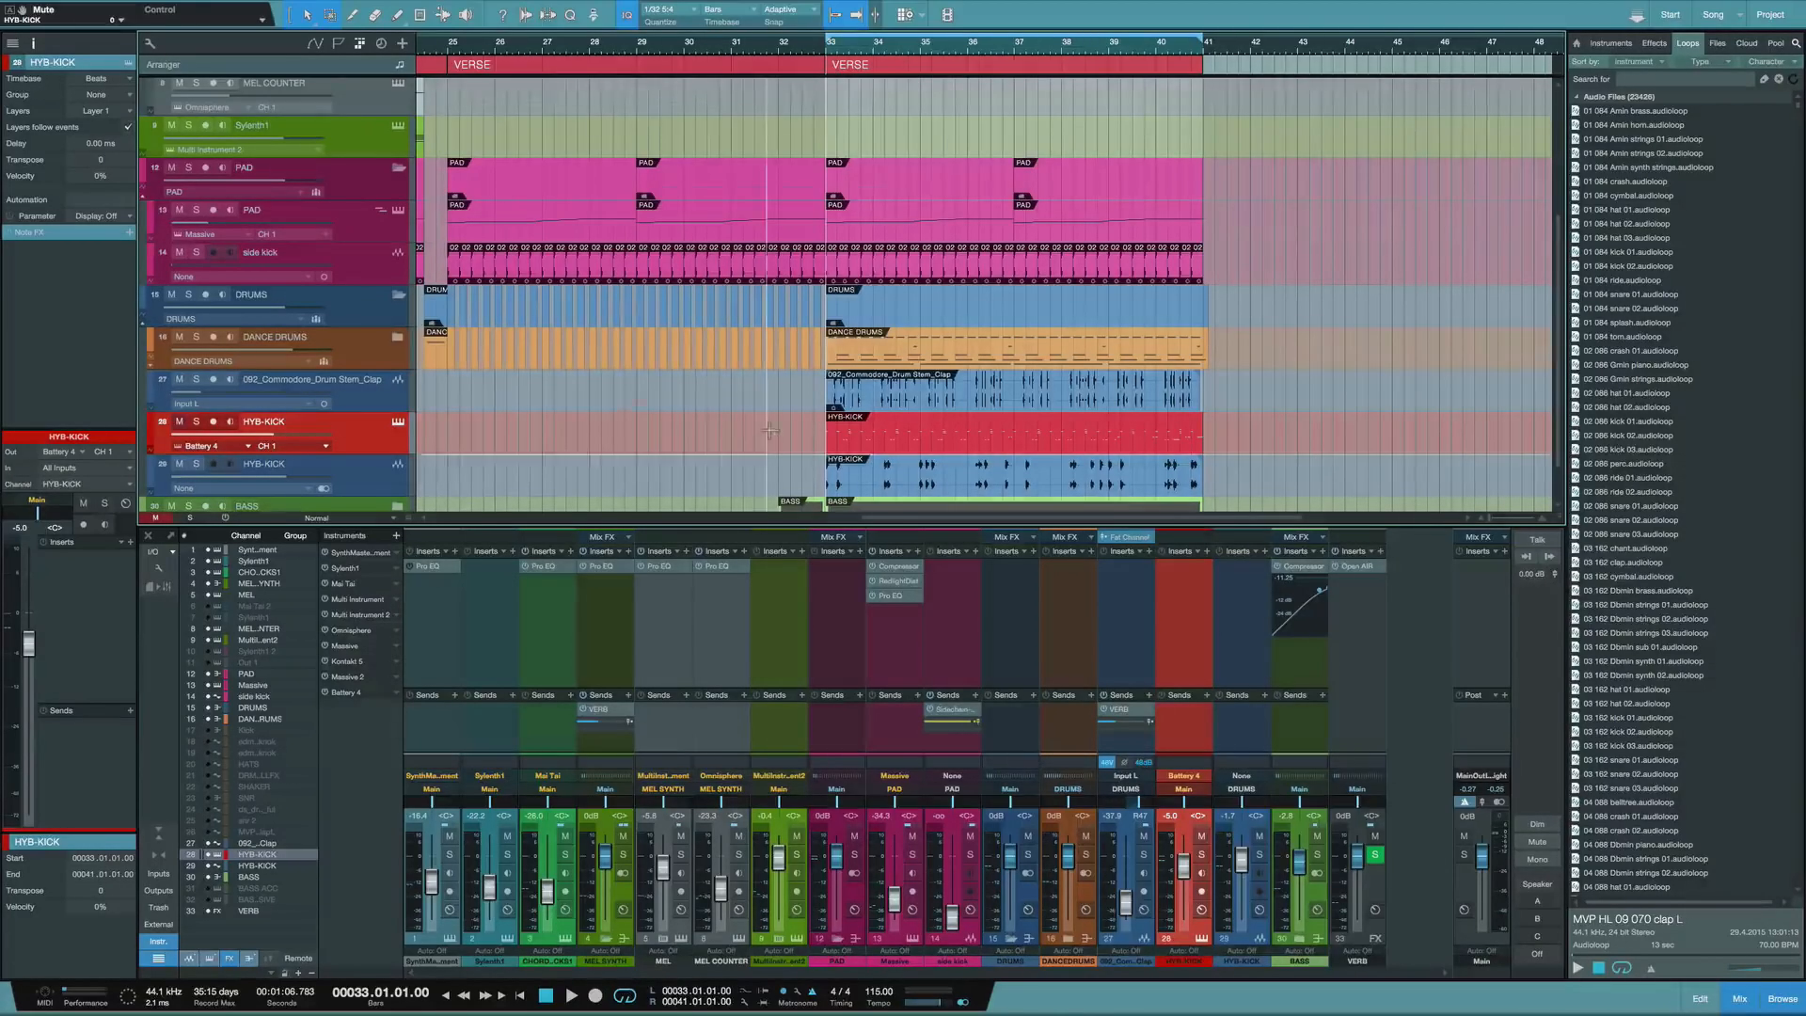
Examine the HYB-KICK part split into separate Battery 4 note tracks, selecting the top track and HYB-KICK - G# 1 in turn
scroll(752, 442, "down", 1)
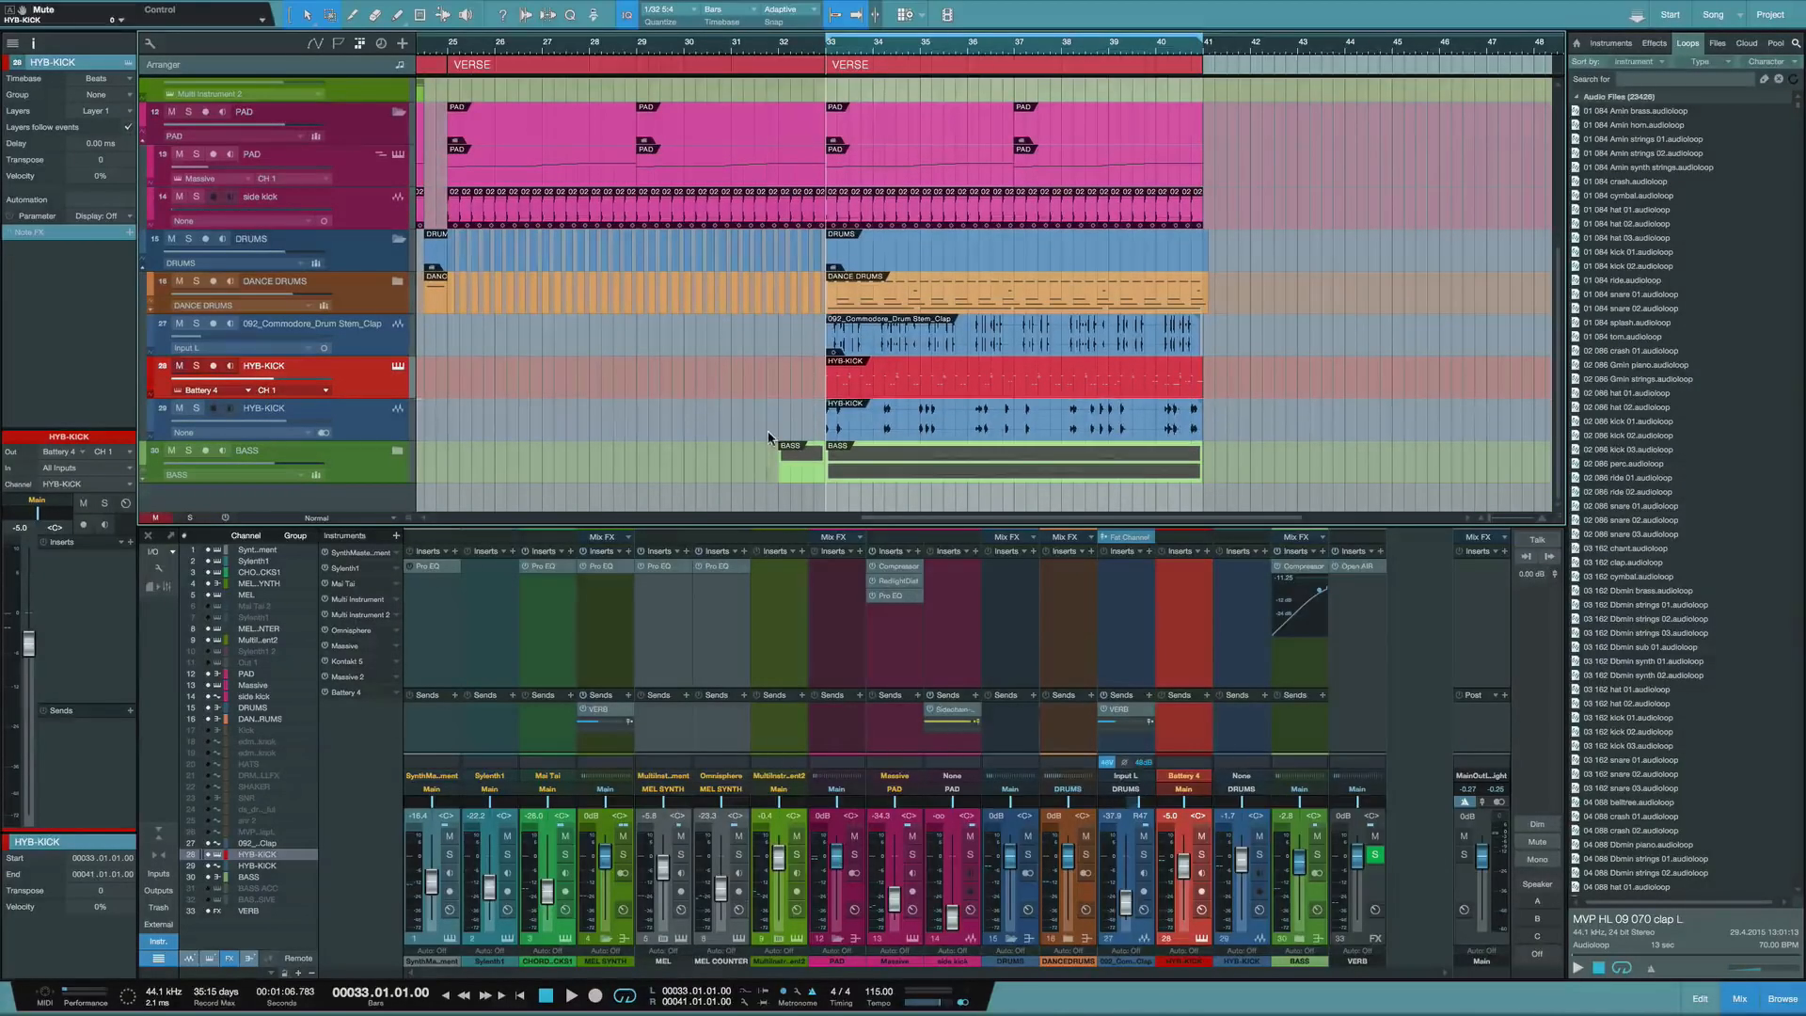
left_click(729, 310)
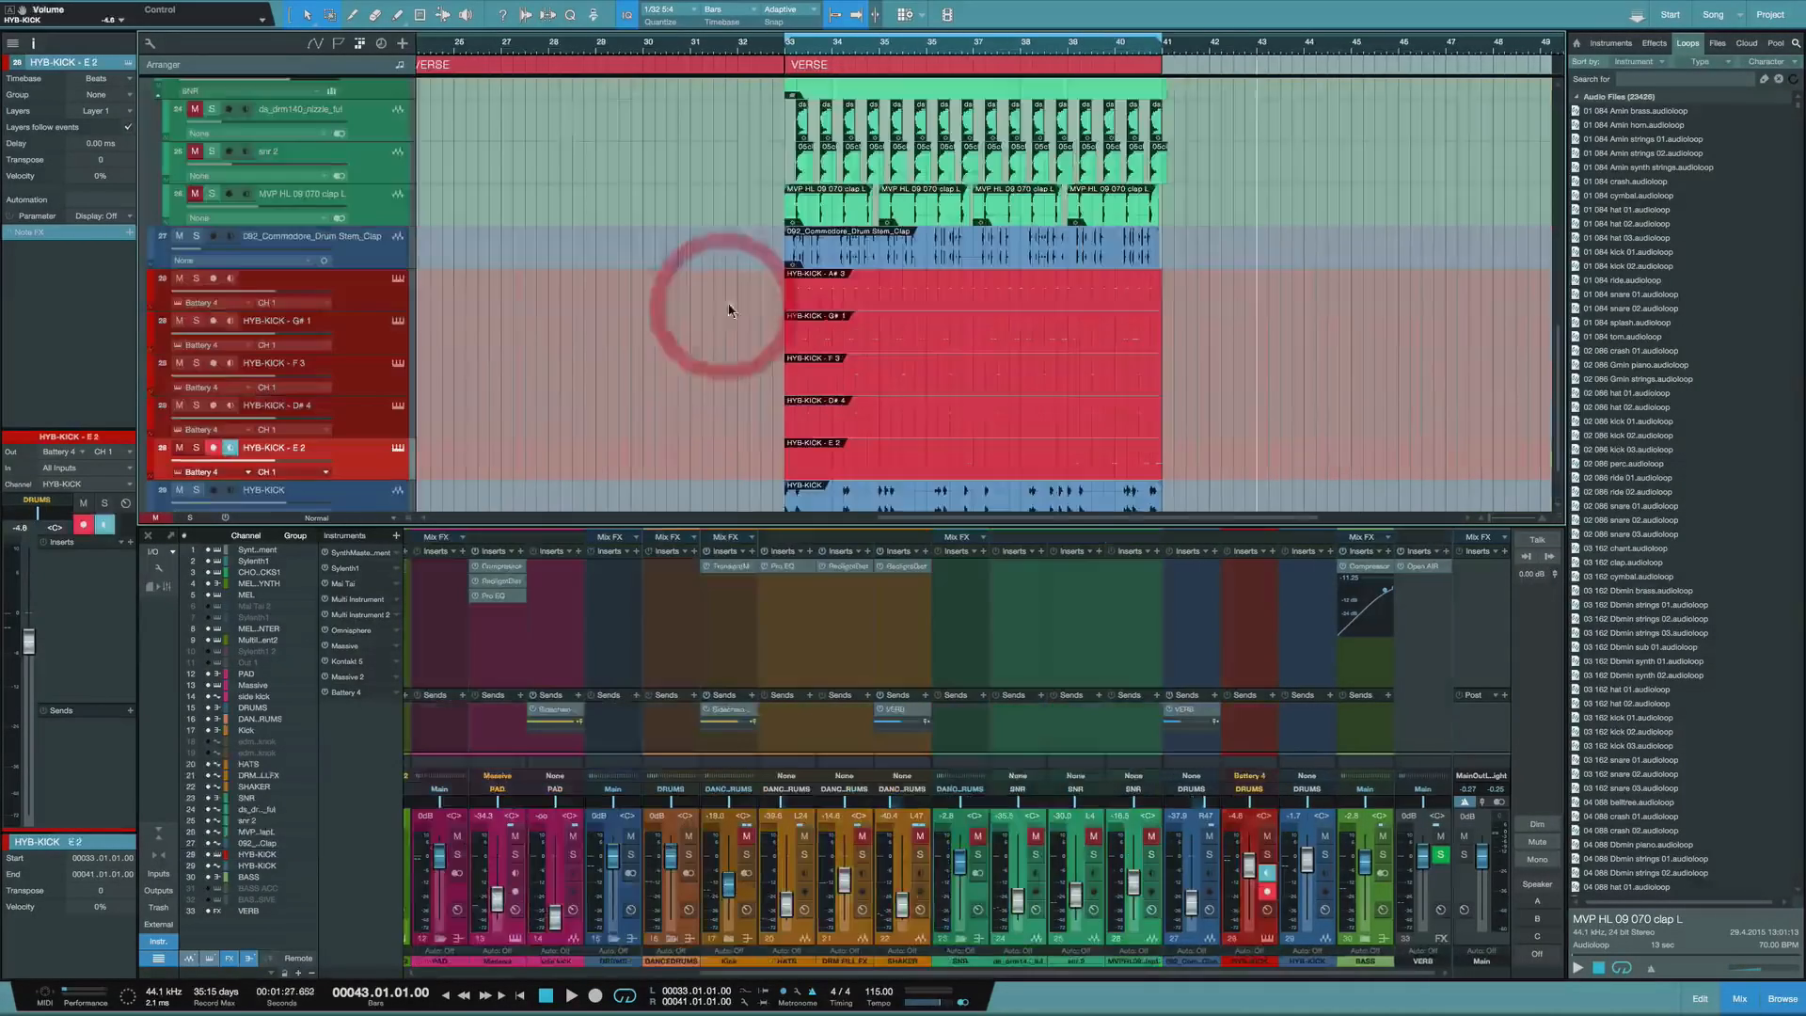
left_click(365, 299)
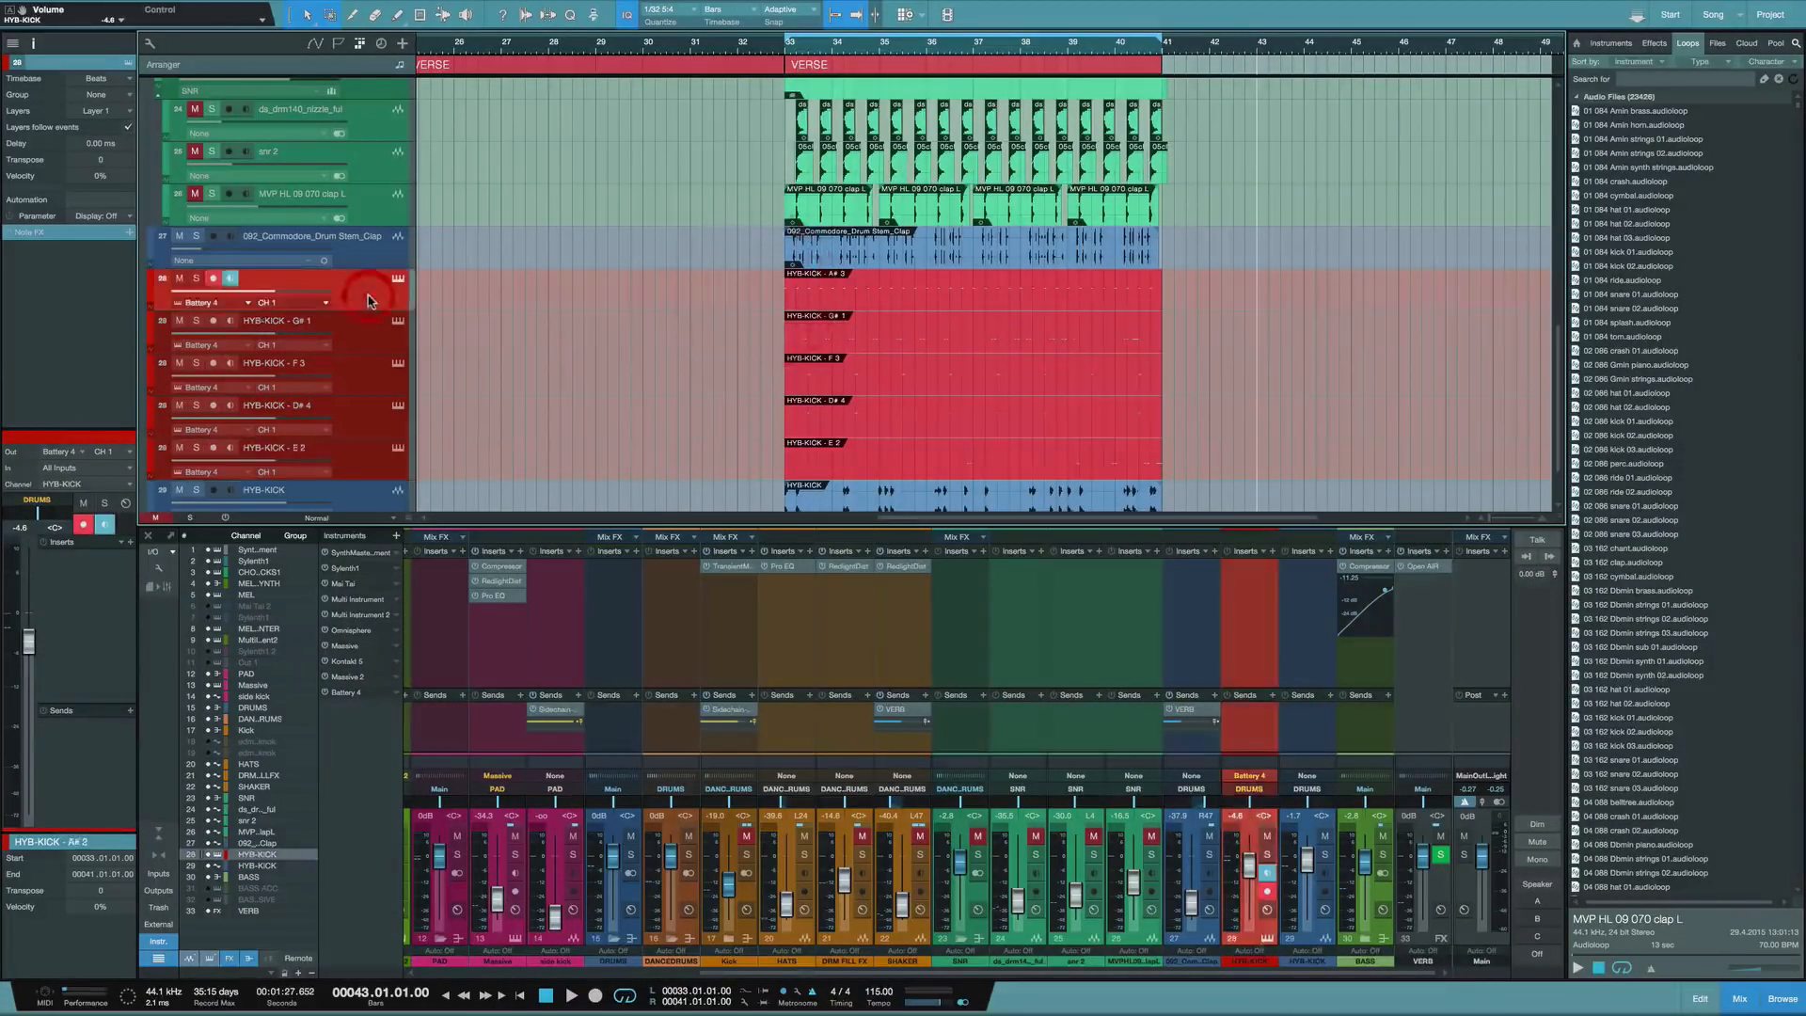
left_click(365, 346)
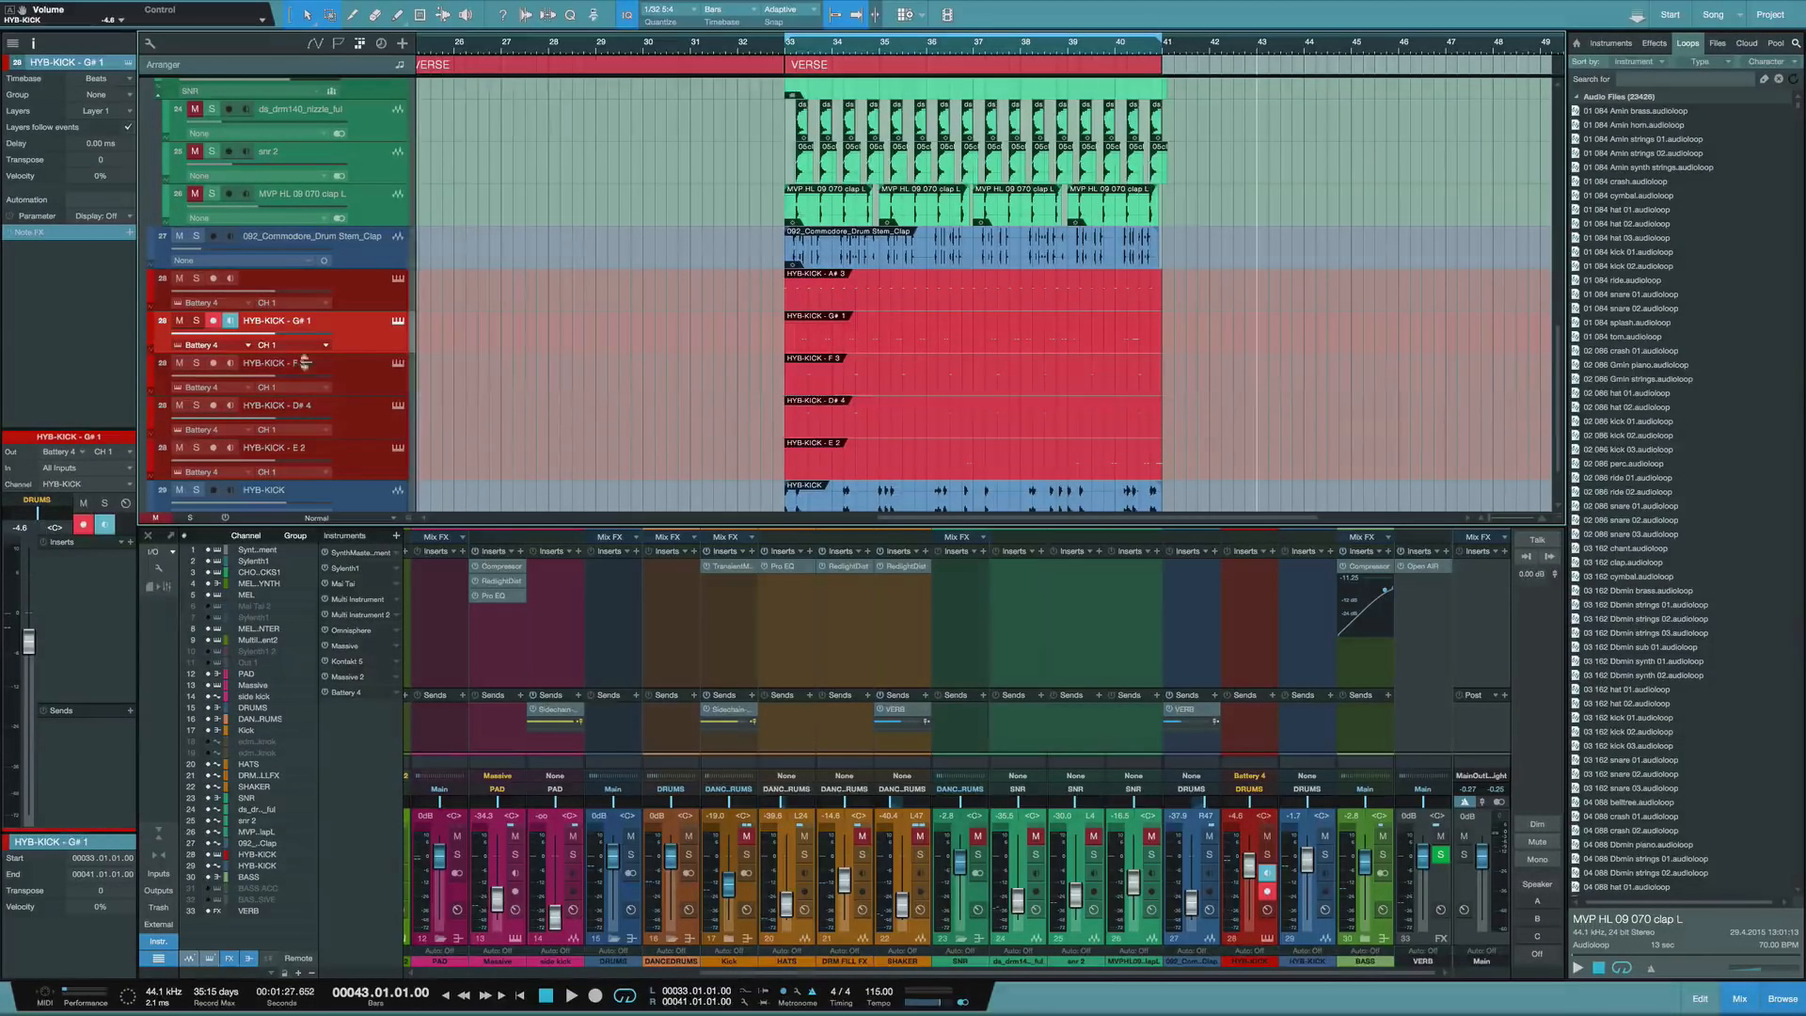
left_click(385, 371)
left_click(340, 297)
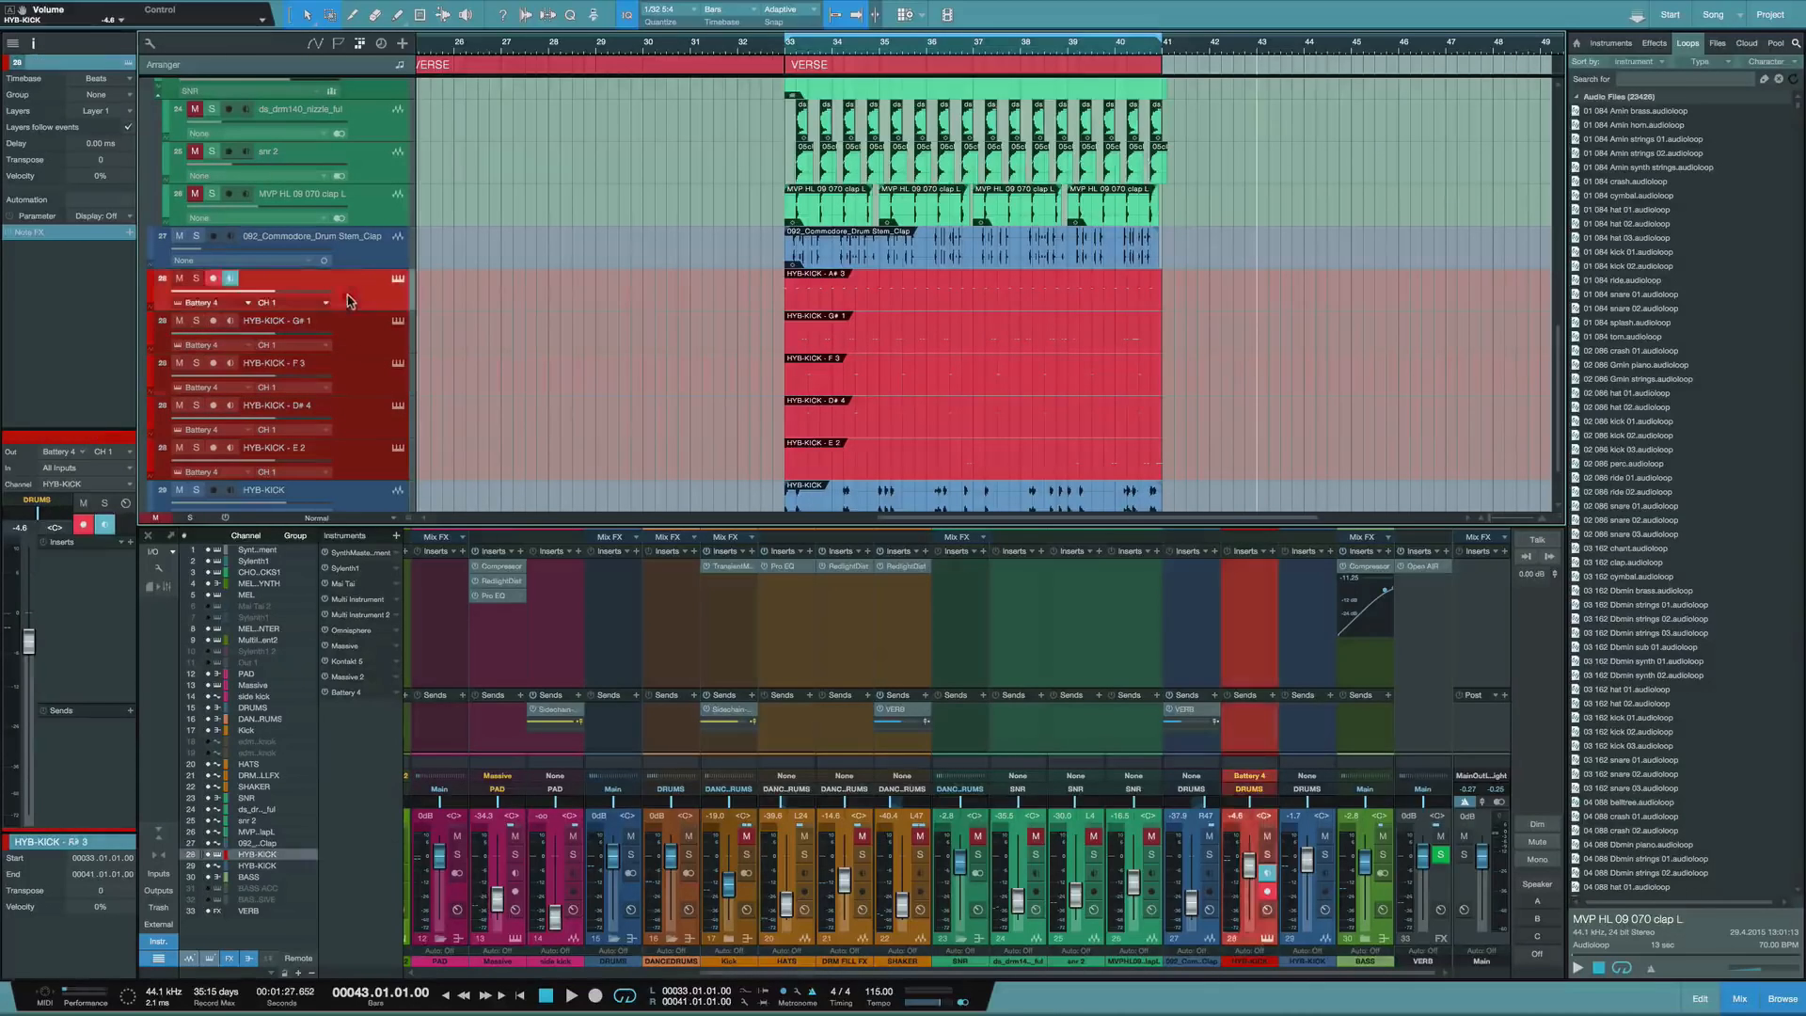
Solo the HYB-KICK - G# 1 Battery 4 track, play it from bar 33, and rename it HYB-HAT 808
left_click(344, 341)
left_click(196, 321)
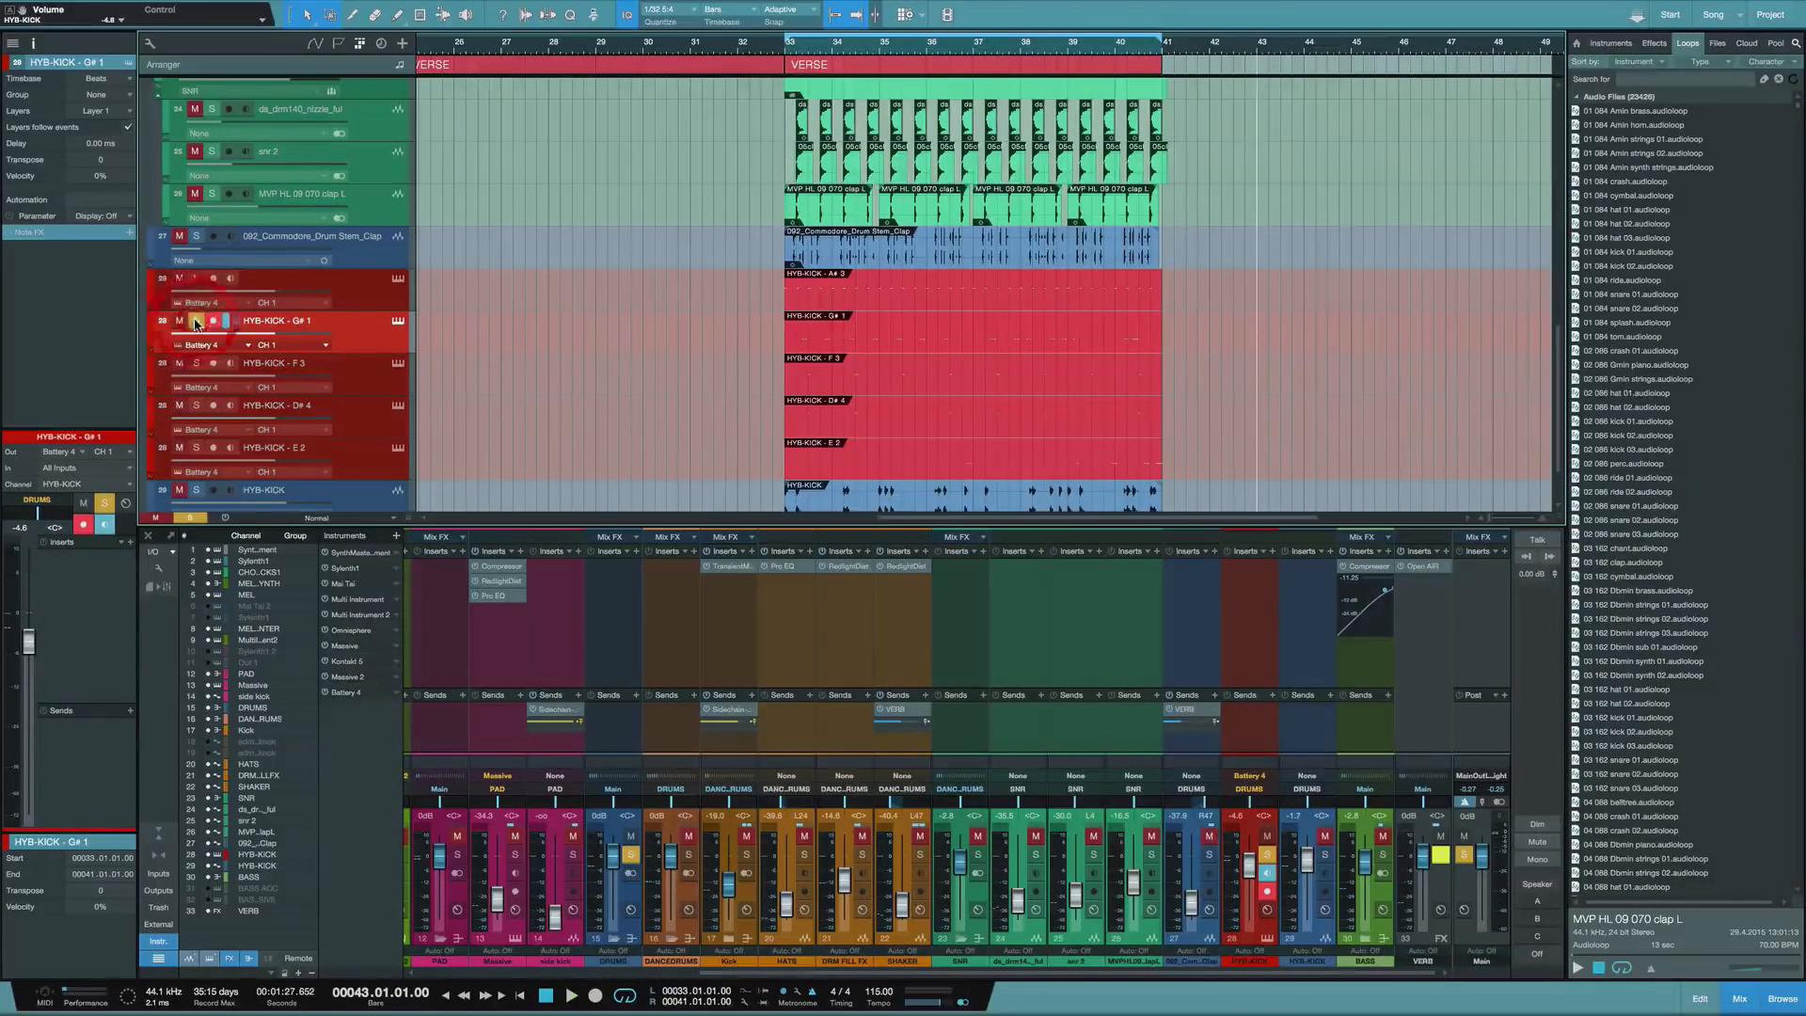
key("space")
left_click(799, 47)
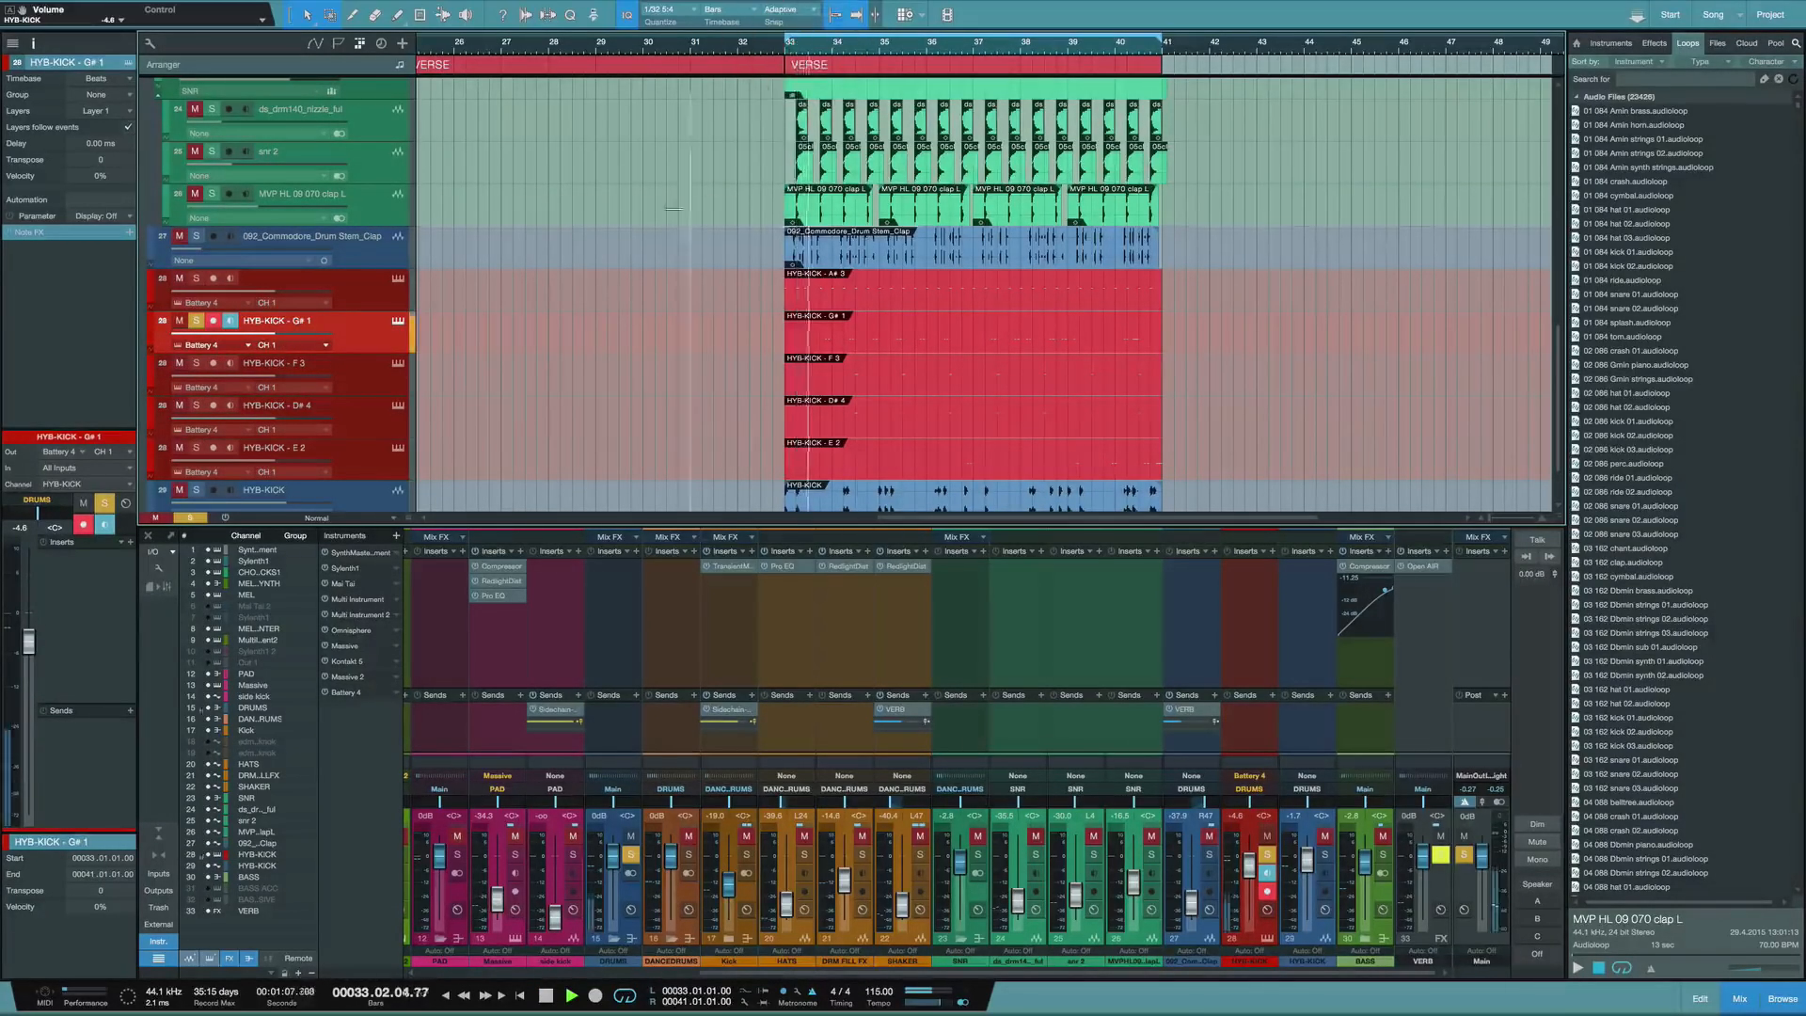
double_click(276, 322)
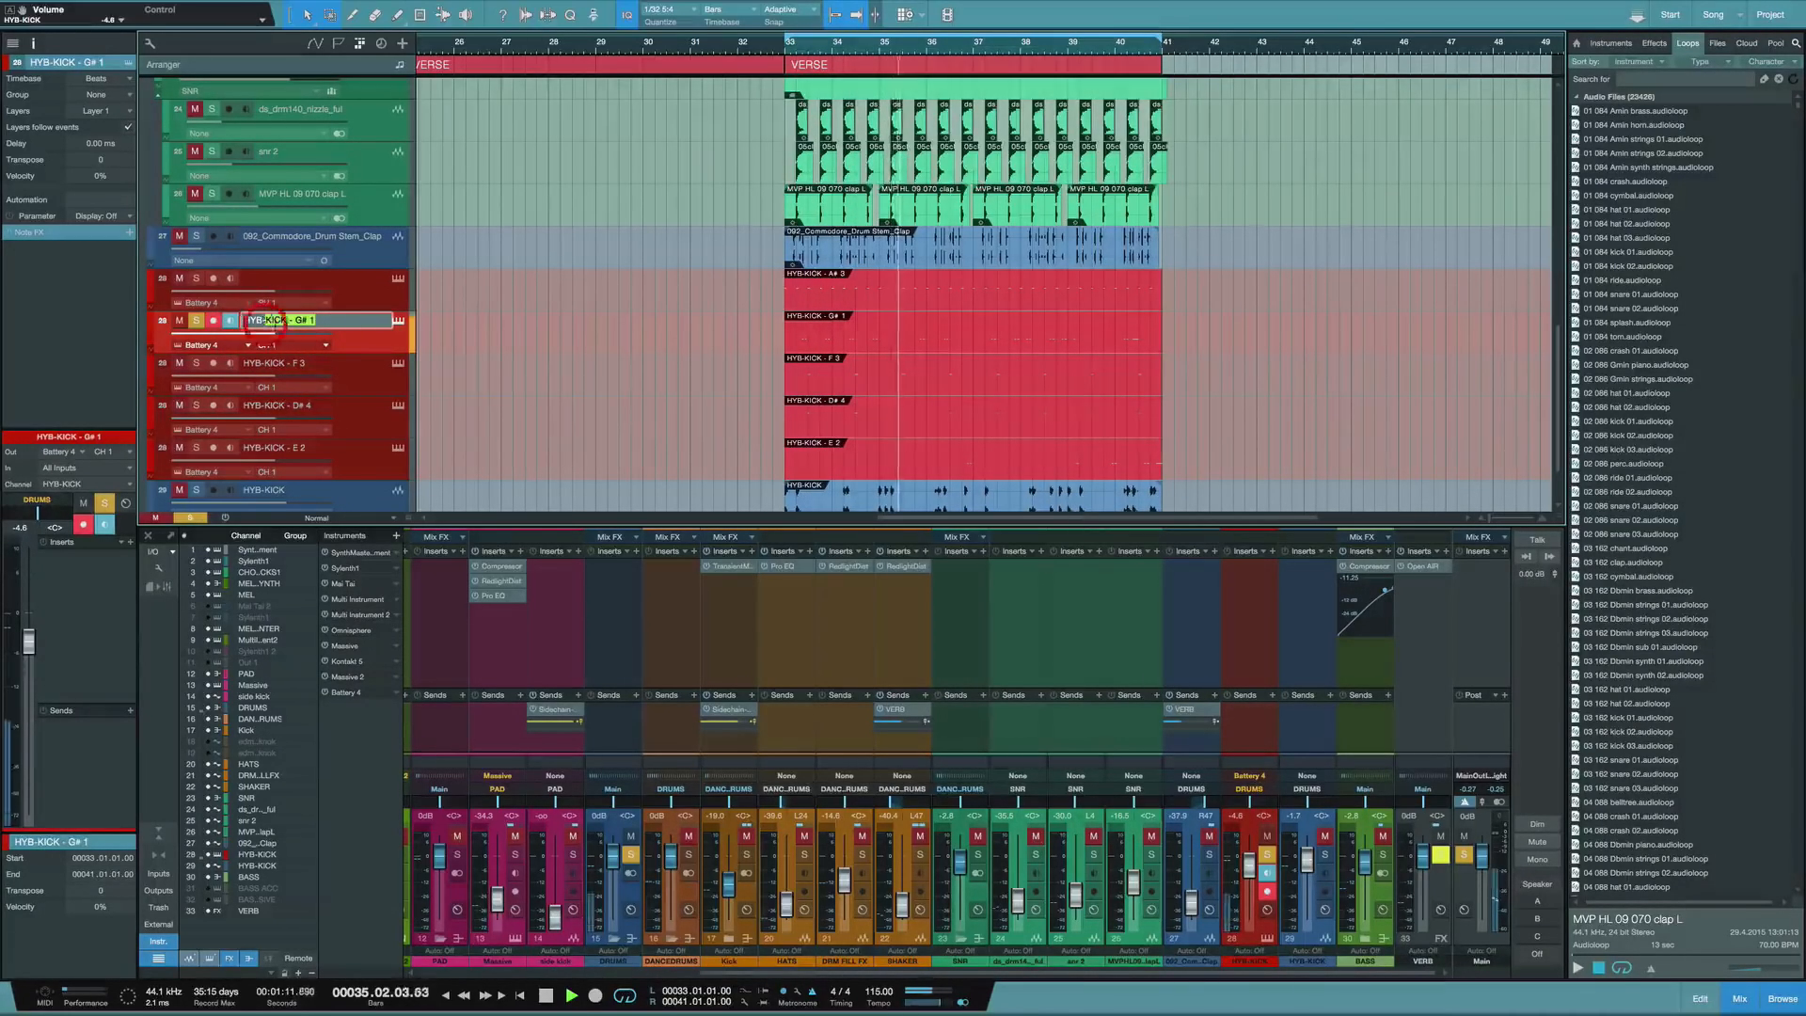
type("HAT")
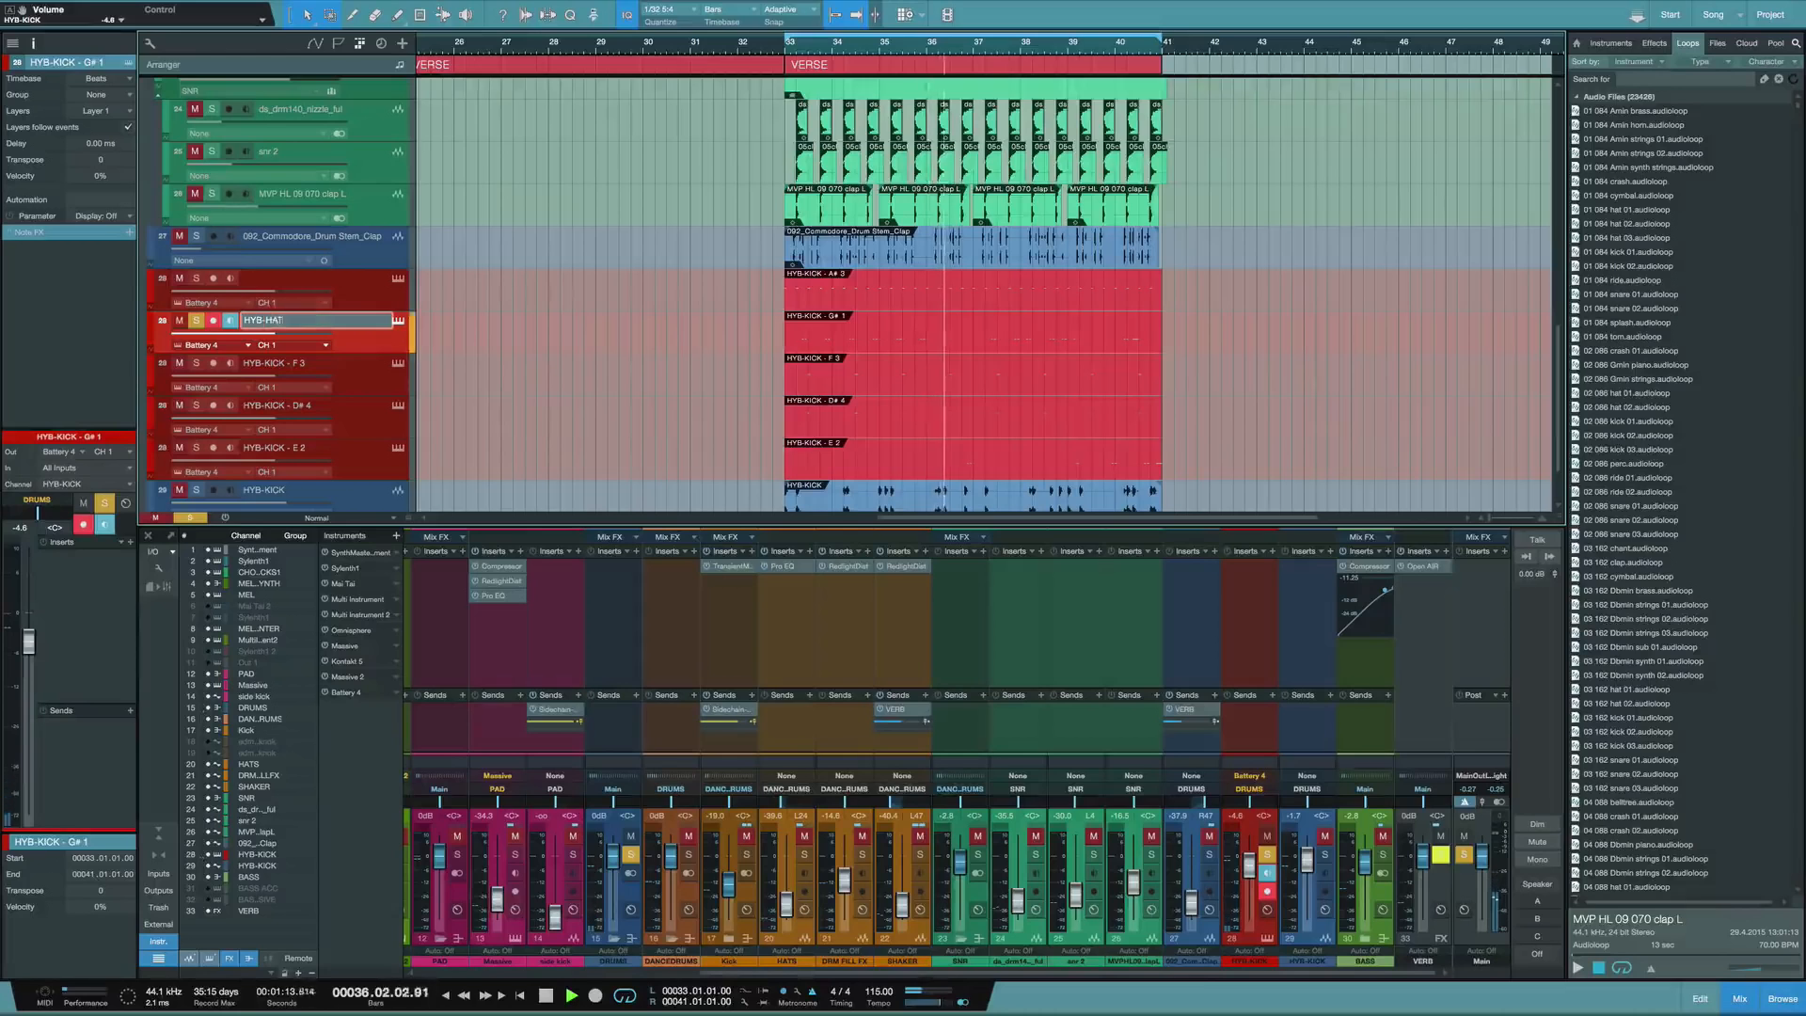
type(" 808")
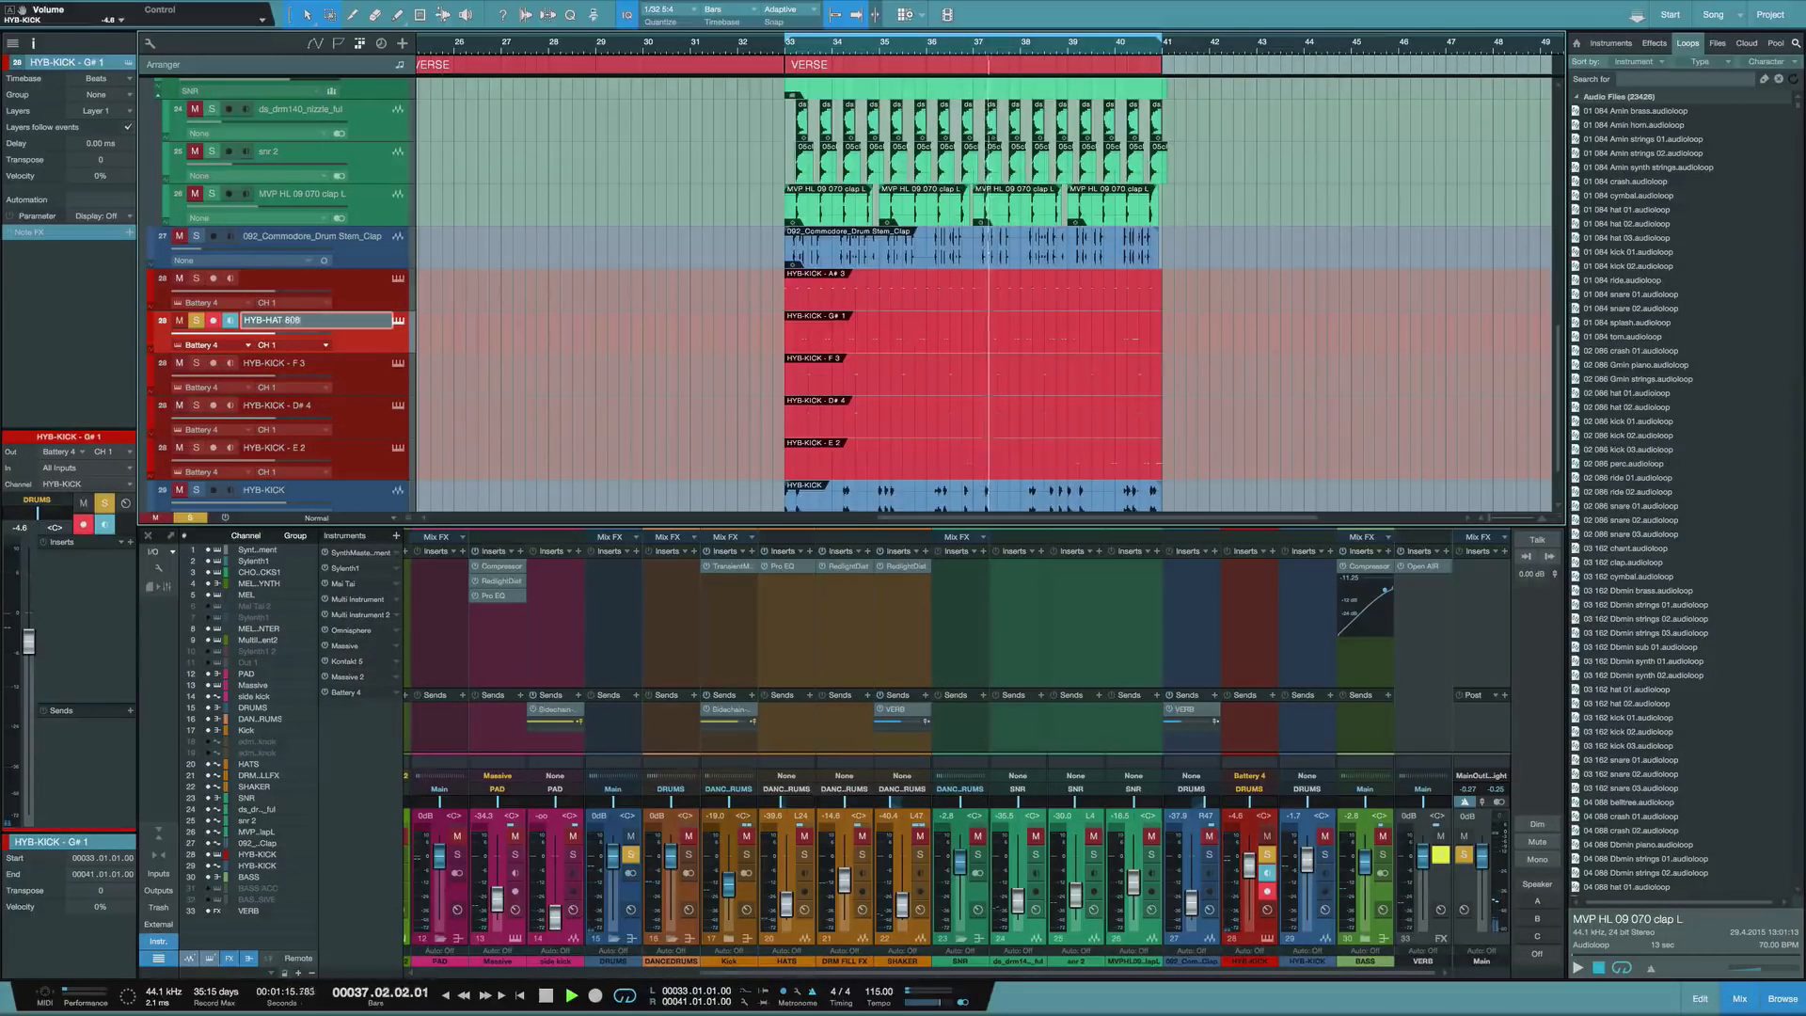
key("Return")
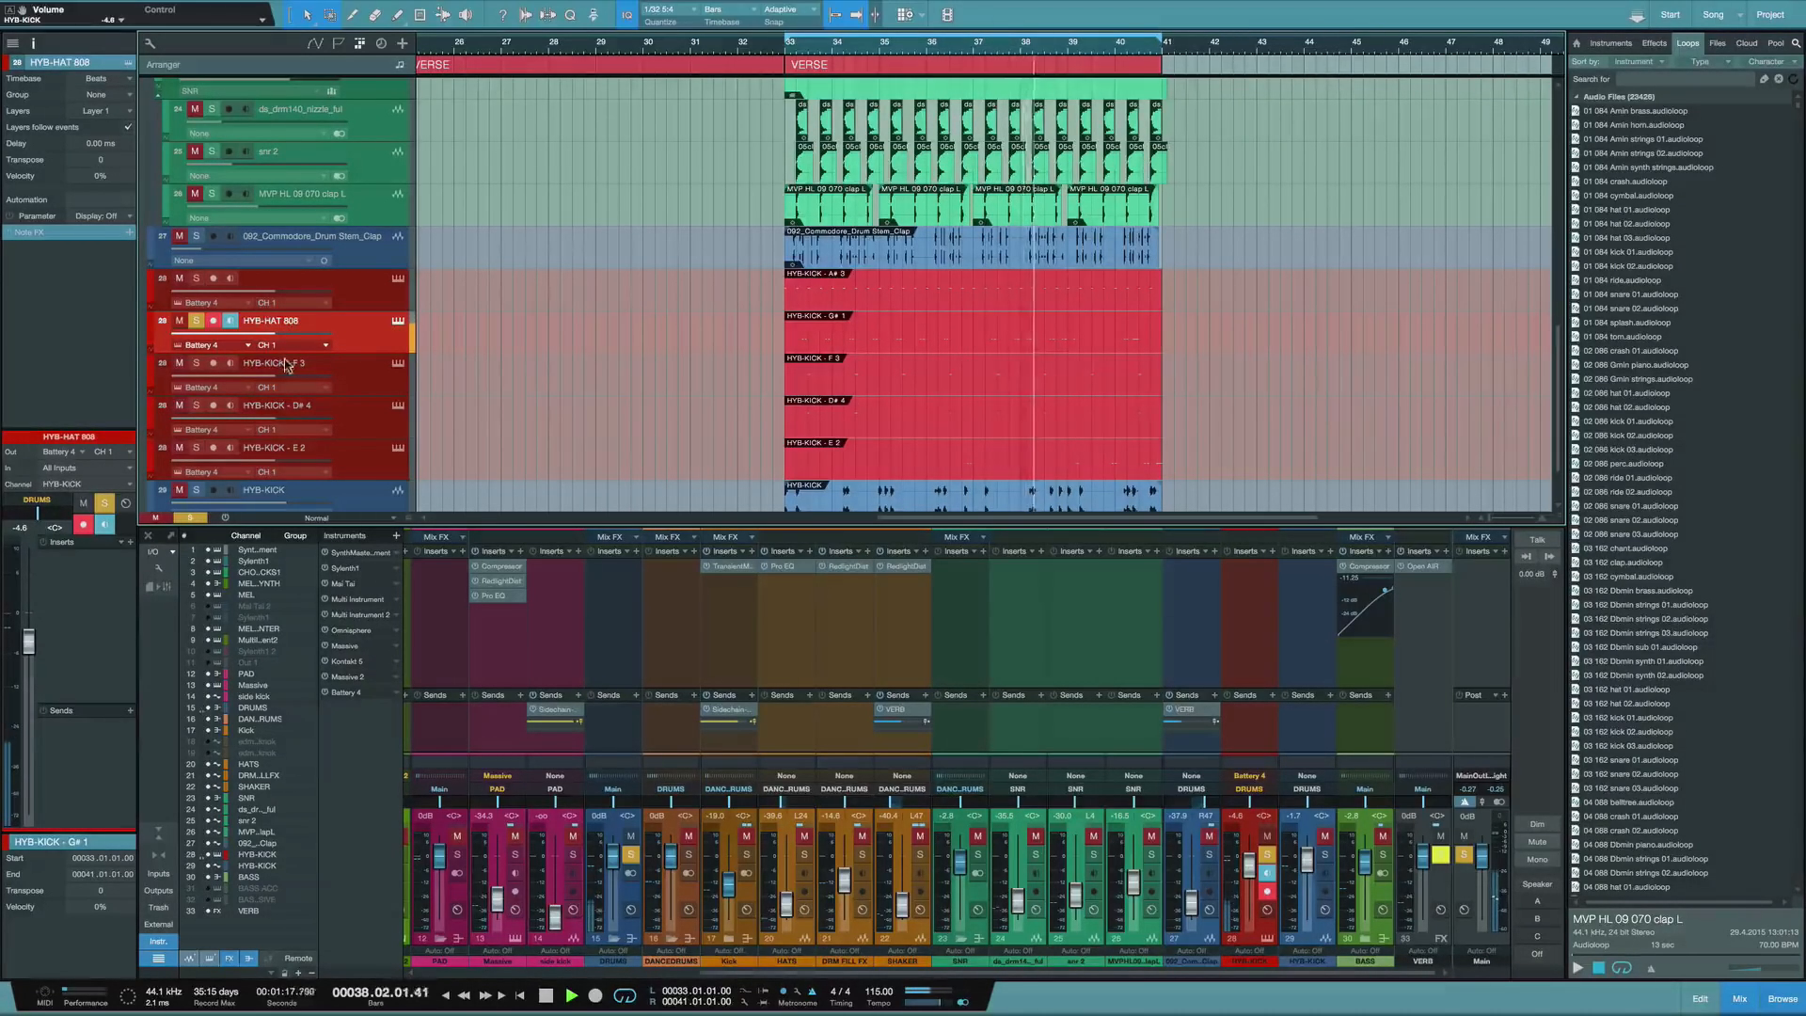
Solo the HYB-KICK - F 3 track alongside the hat and rename it HYB-SNR PERC
left_click(195, 364)
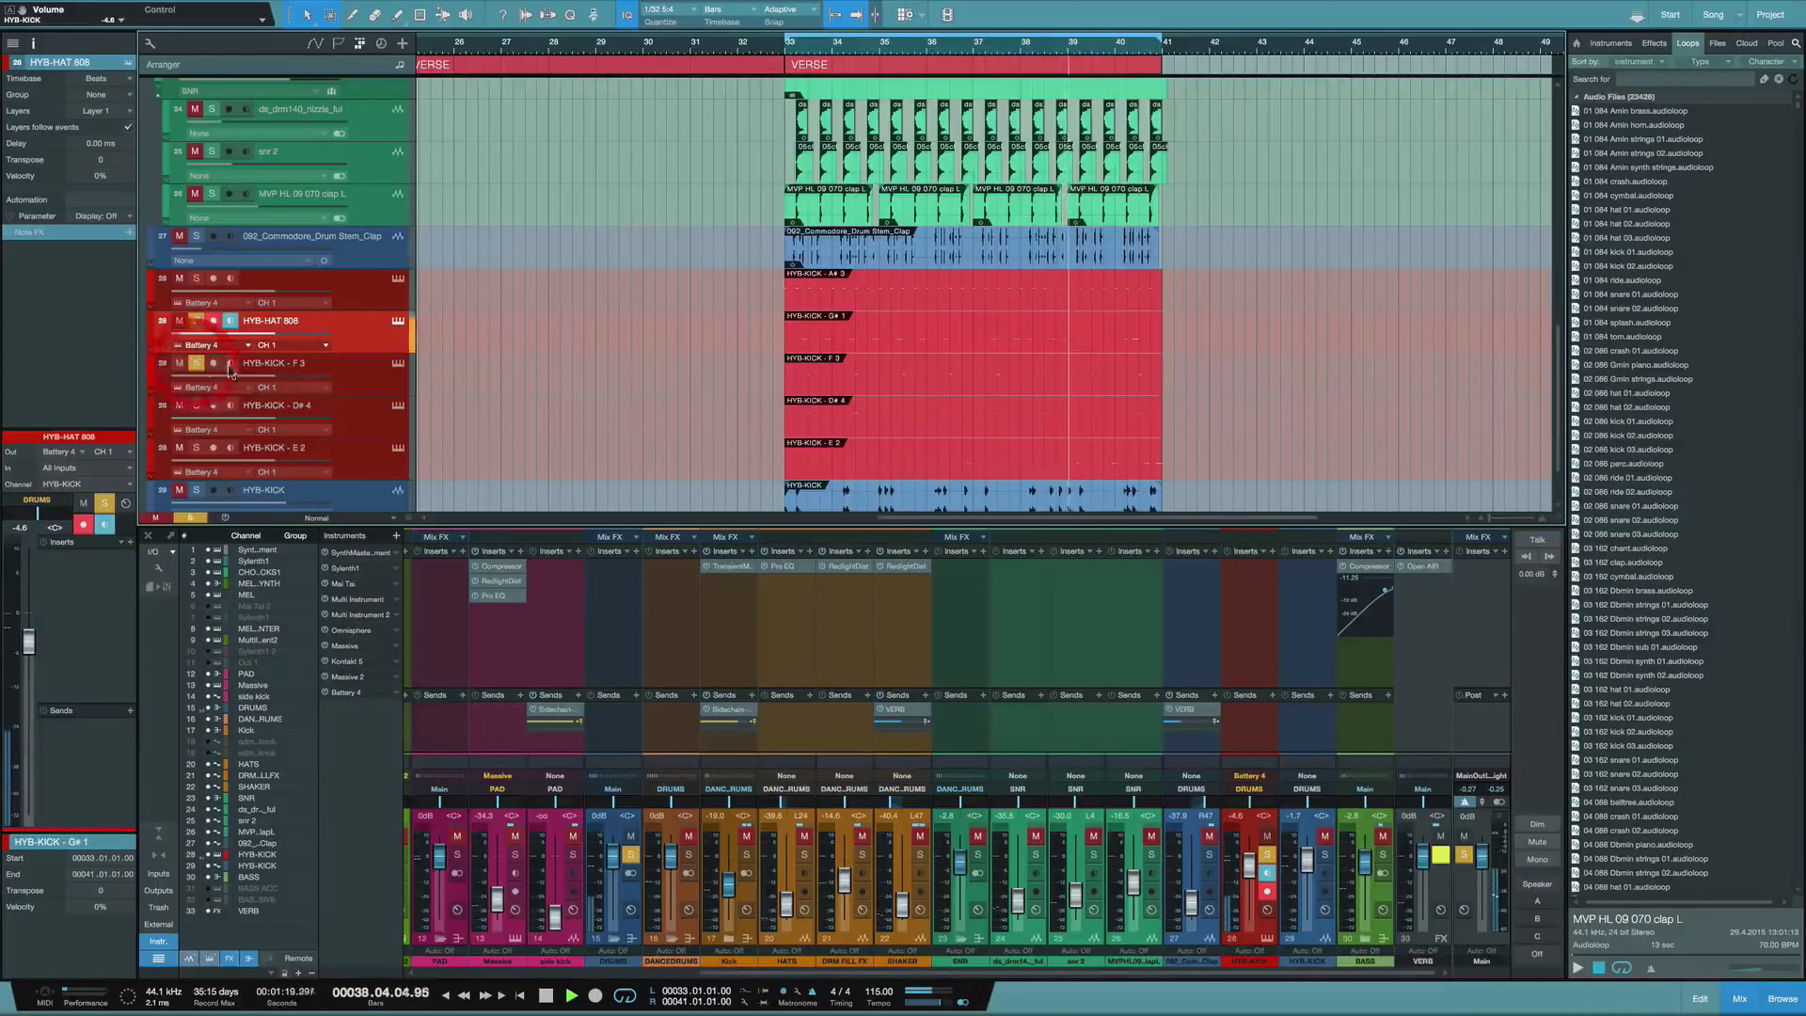
left_click(335, 375)
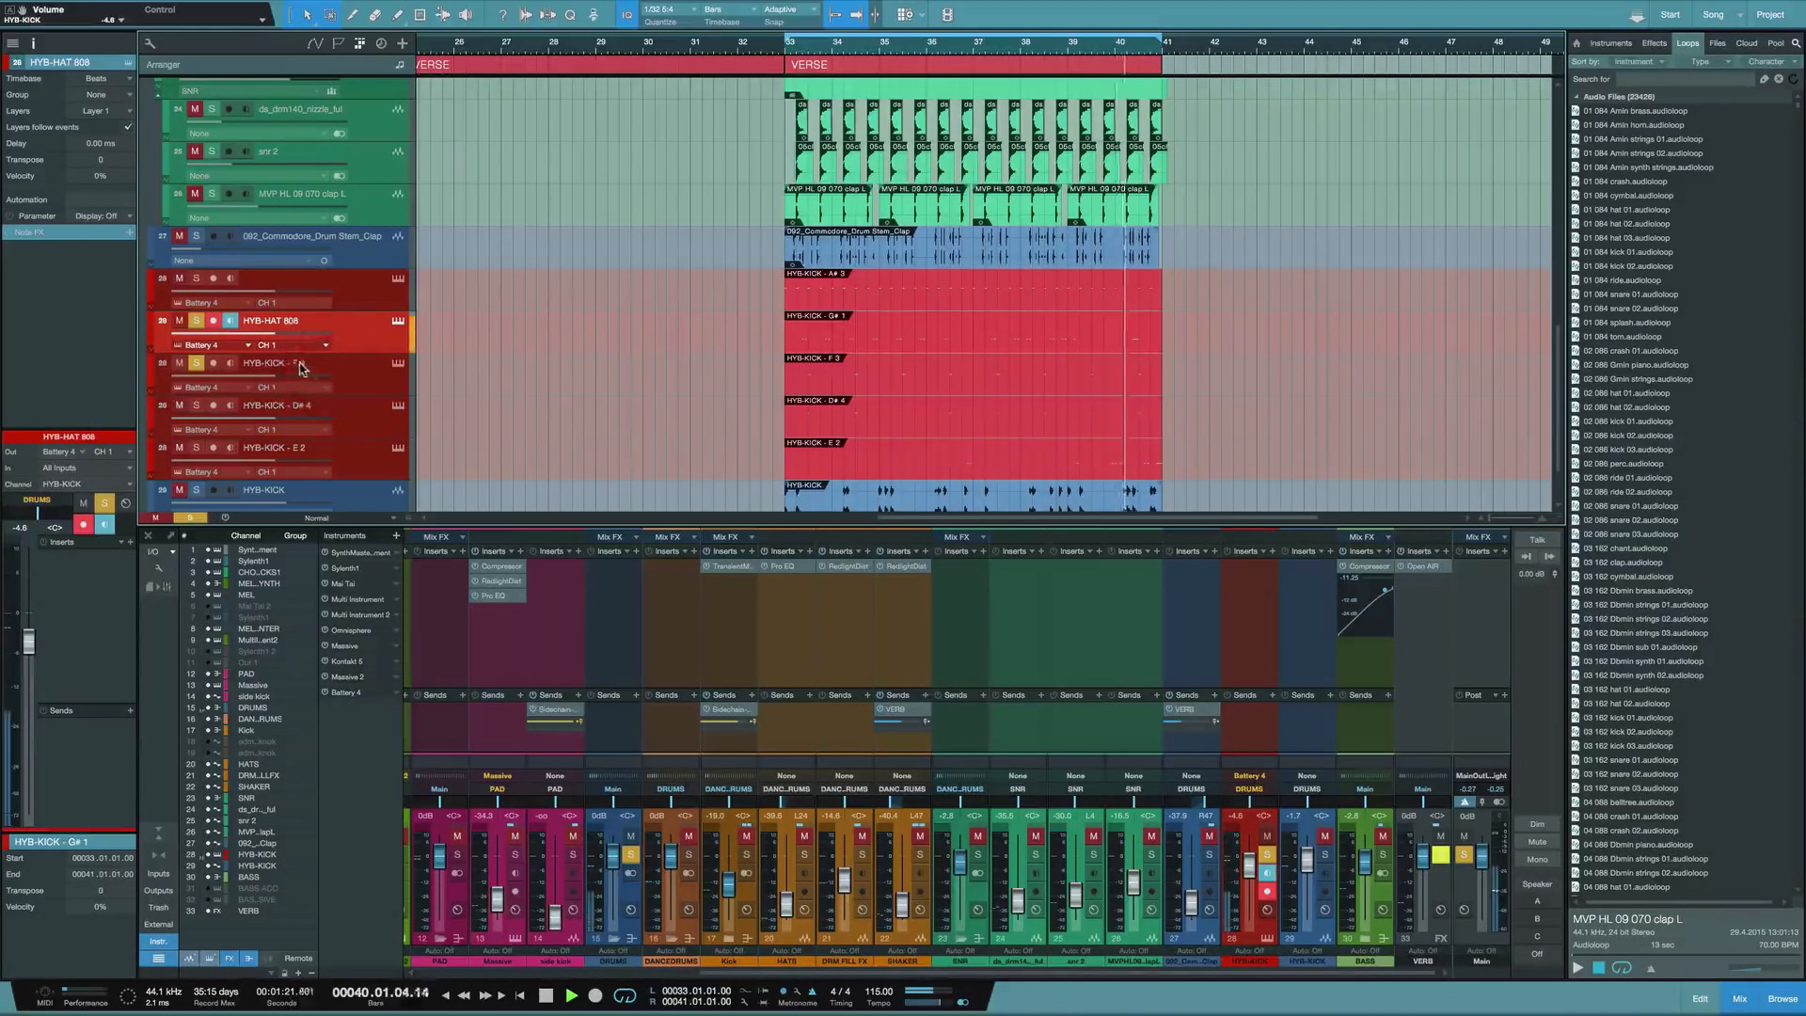
double_click(286, 364)
left_click_drag(320, 364, 264, 363)
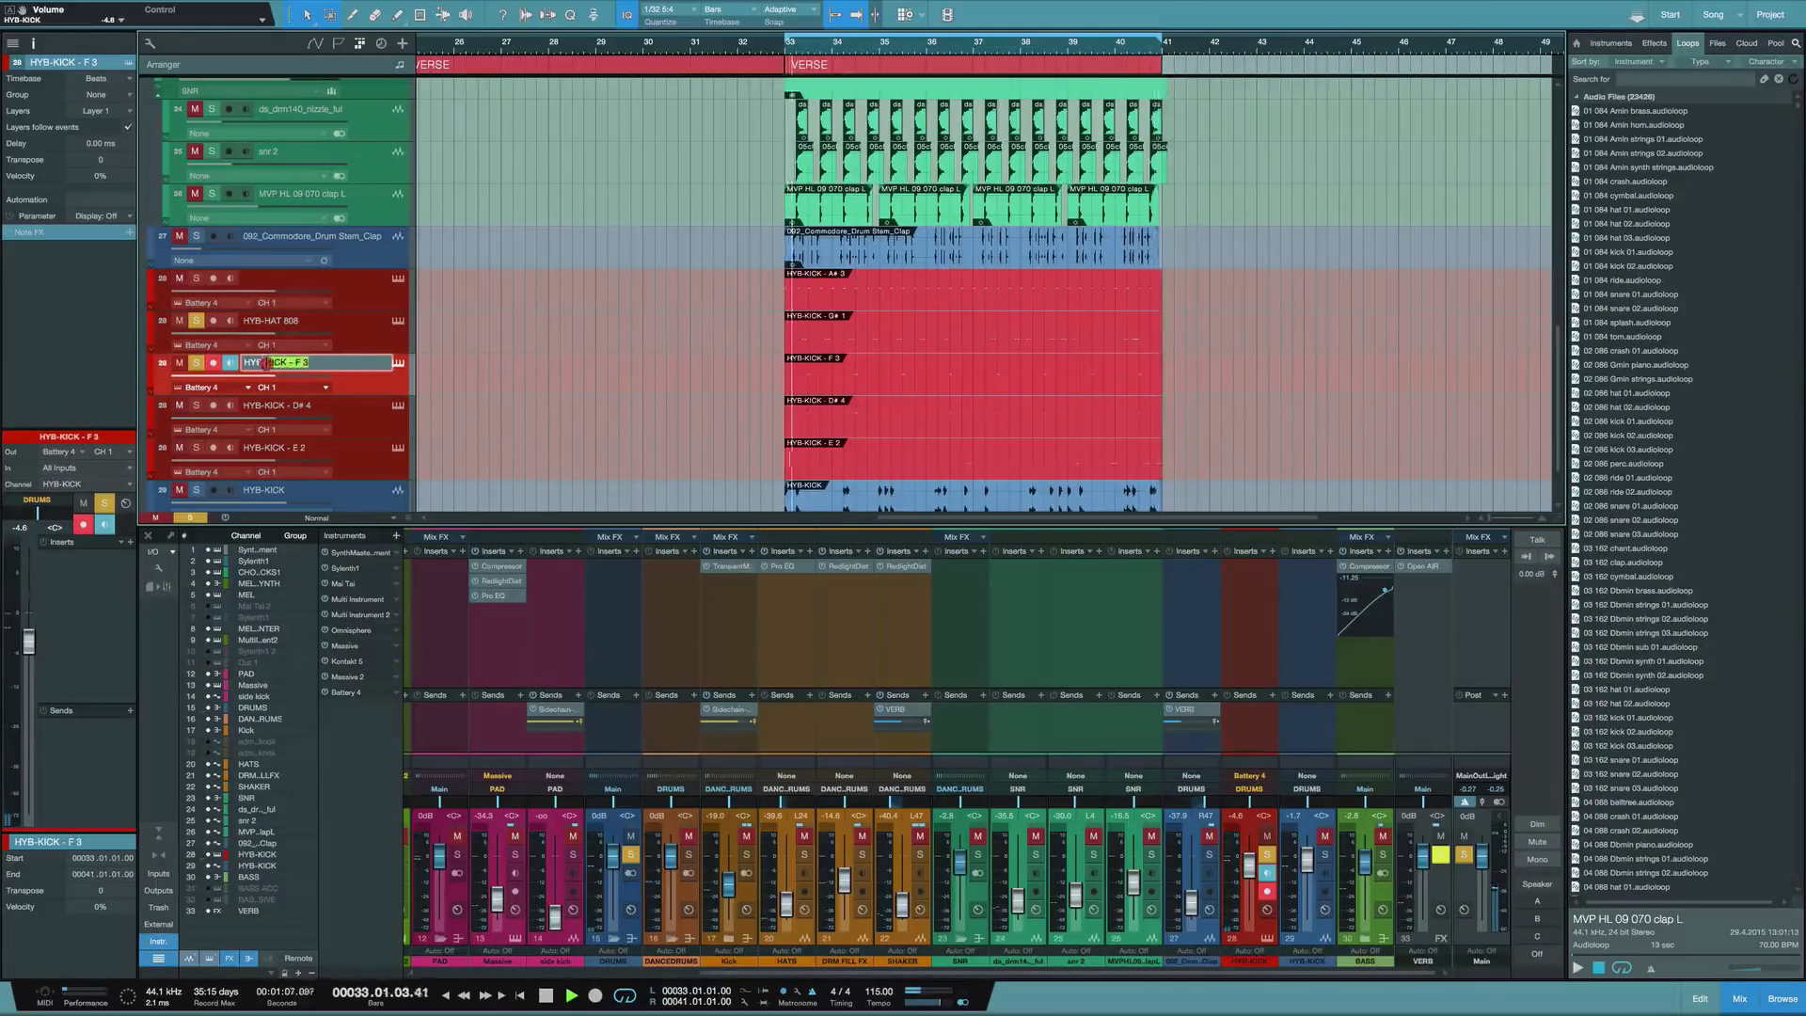
type("SNR")
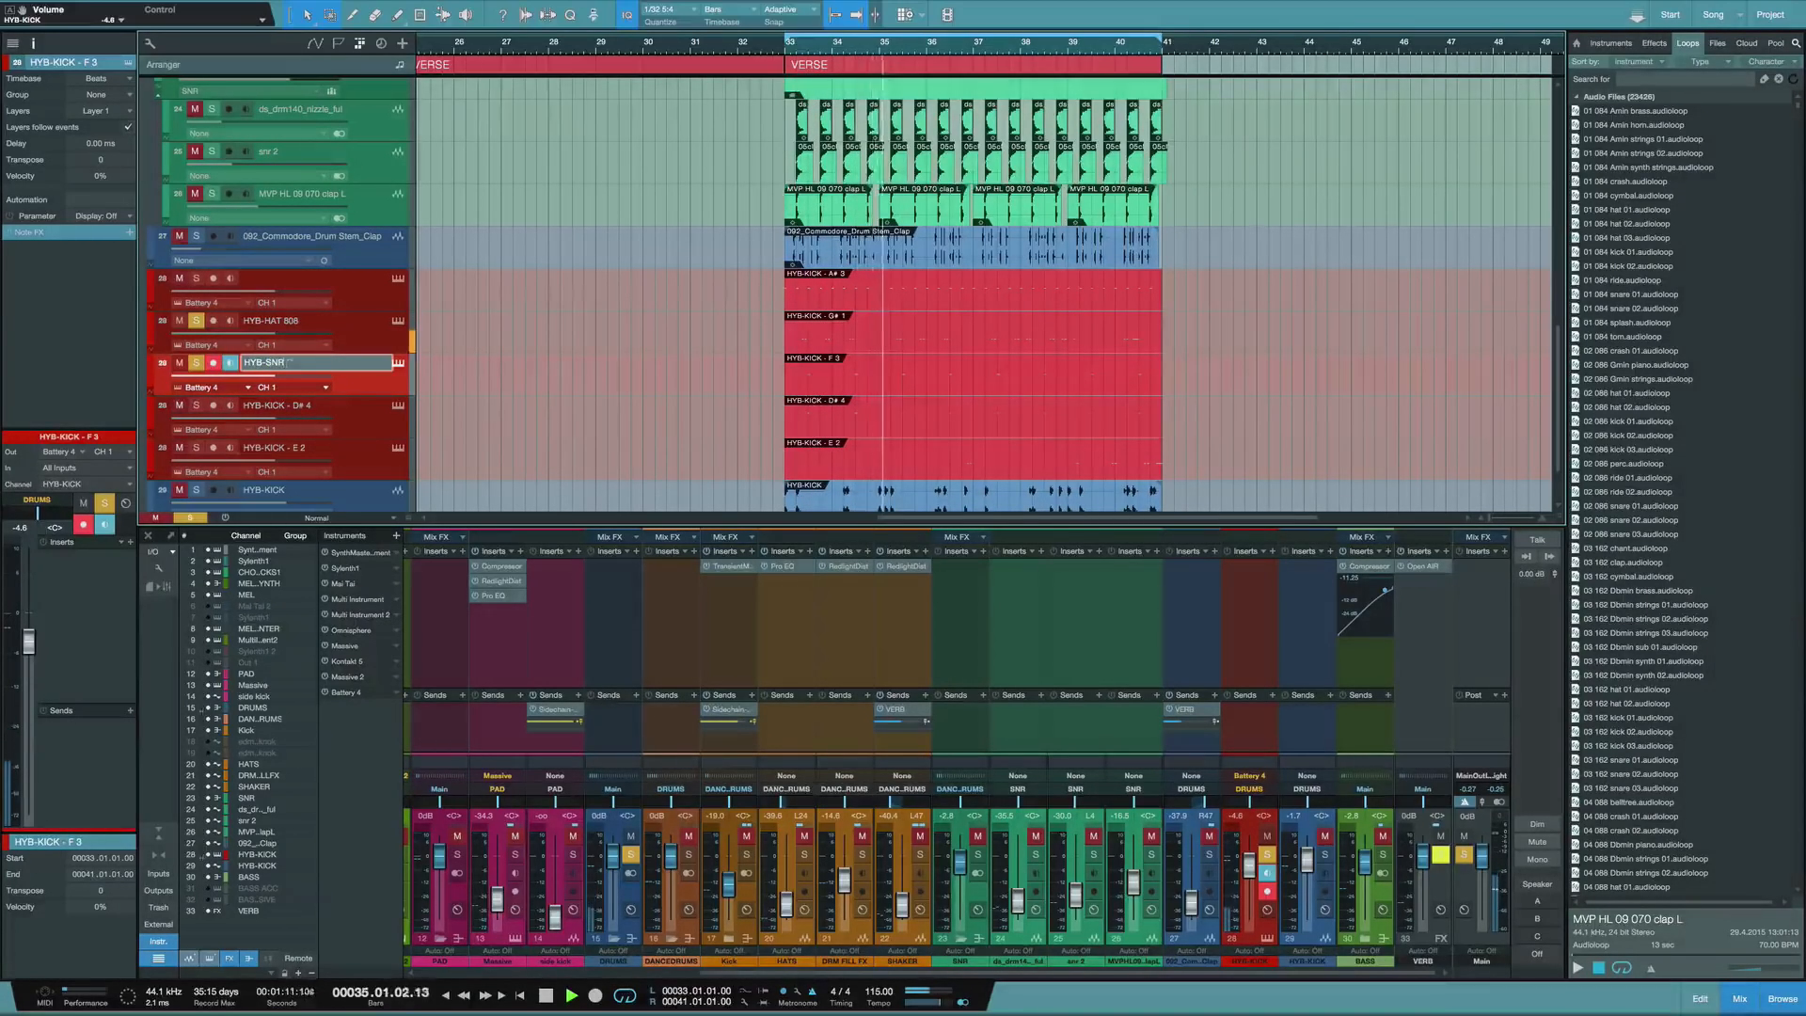
type(" PERC")
key("Return")
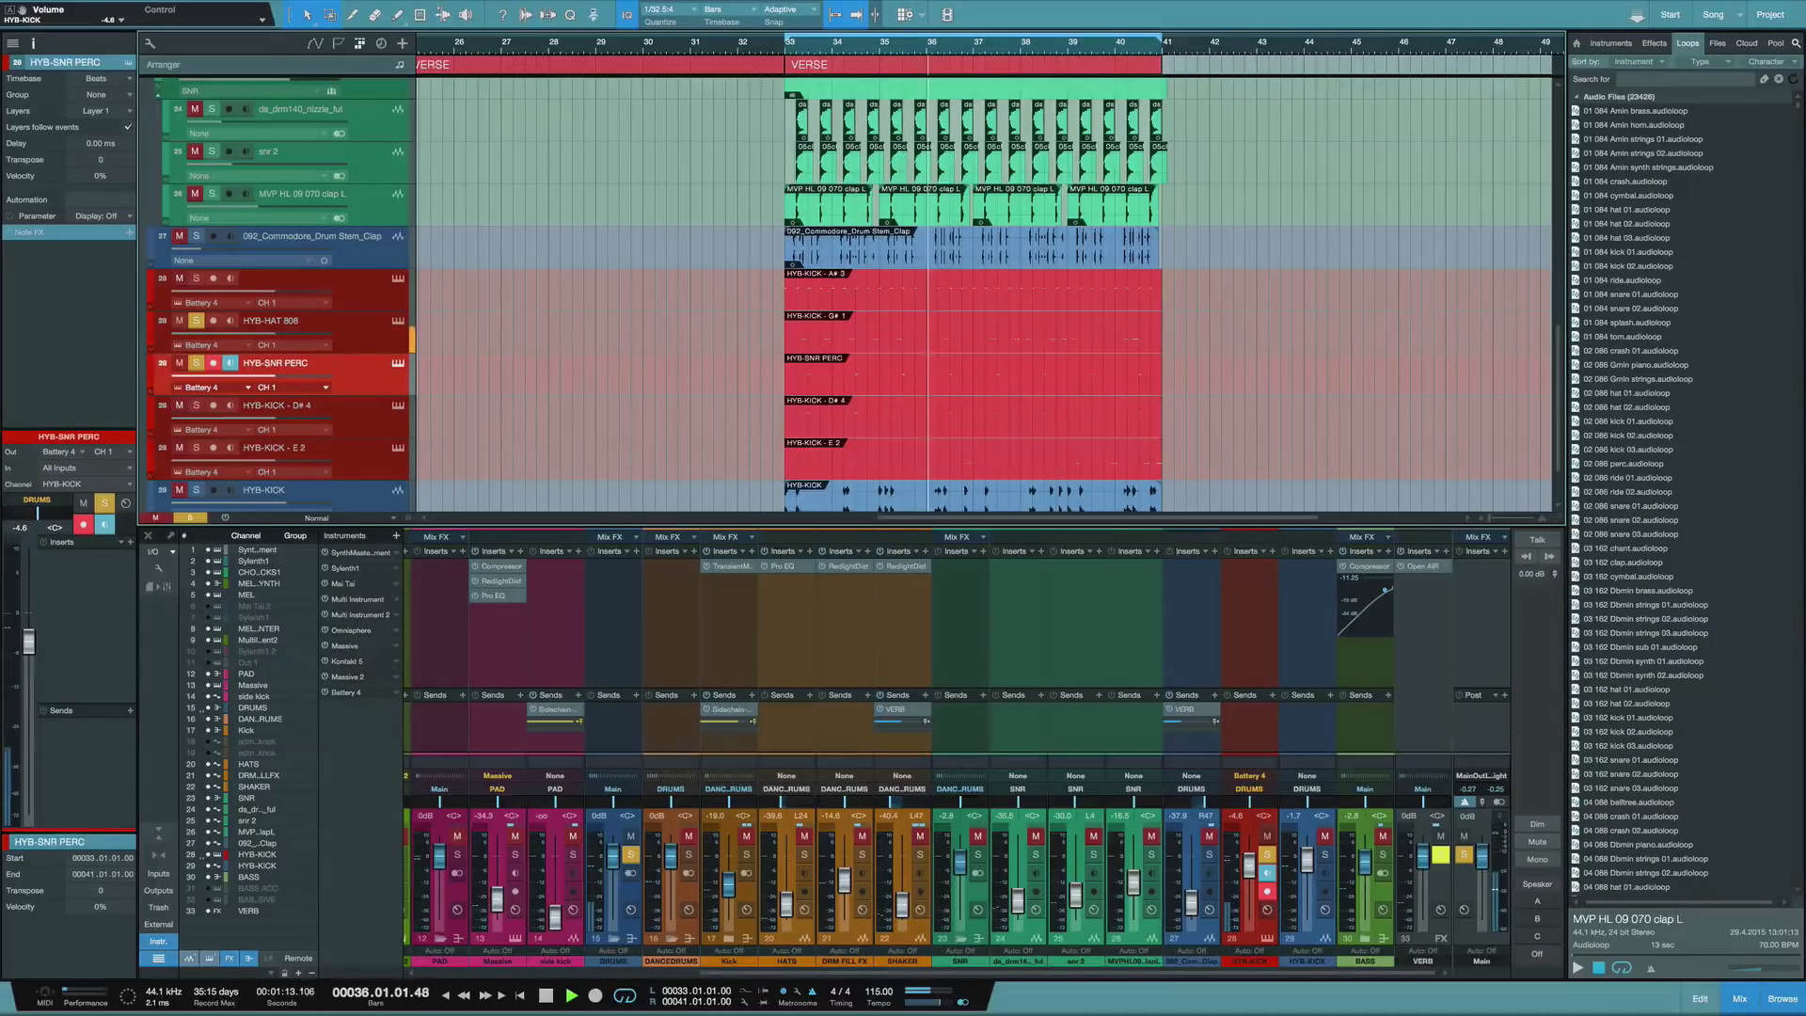
Reapply the HYB-HAT 808 name so its part carries it too, and select the HYB-KICK - D# 4 track
left_click(293, 327)
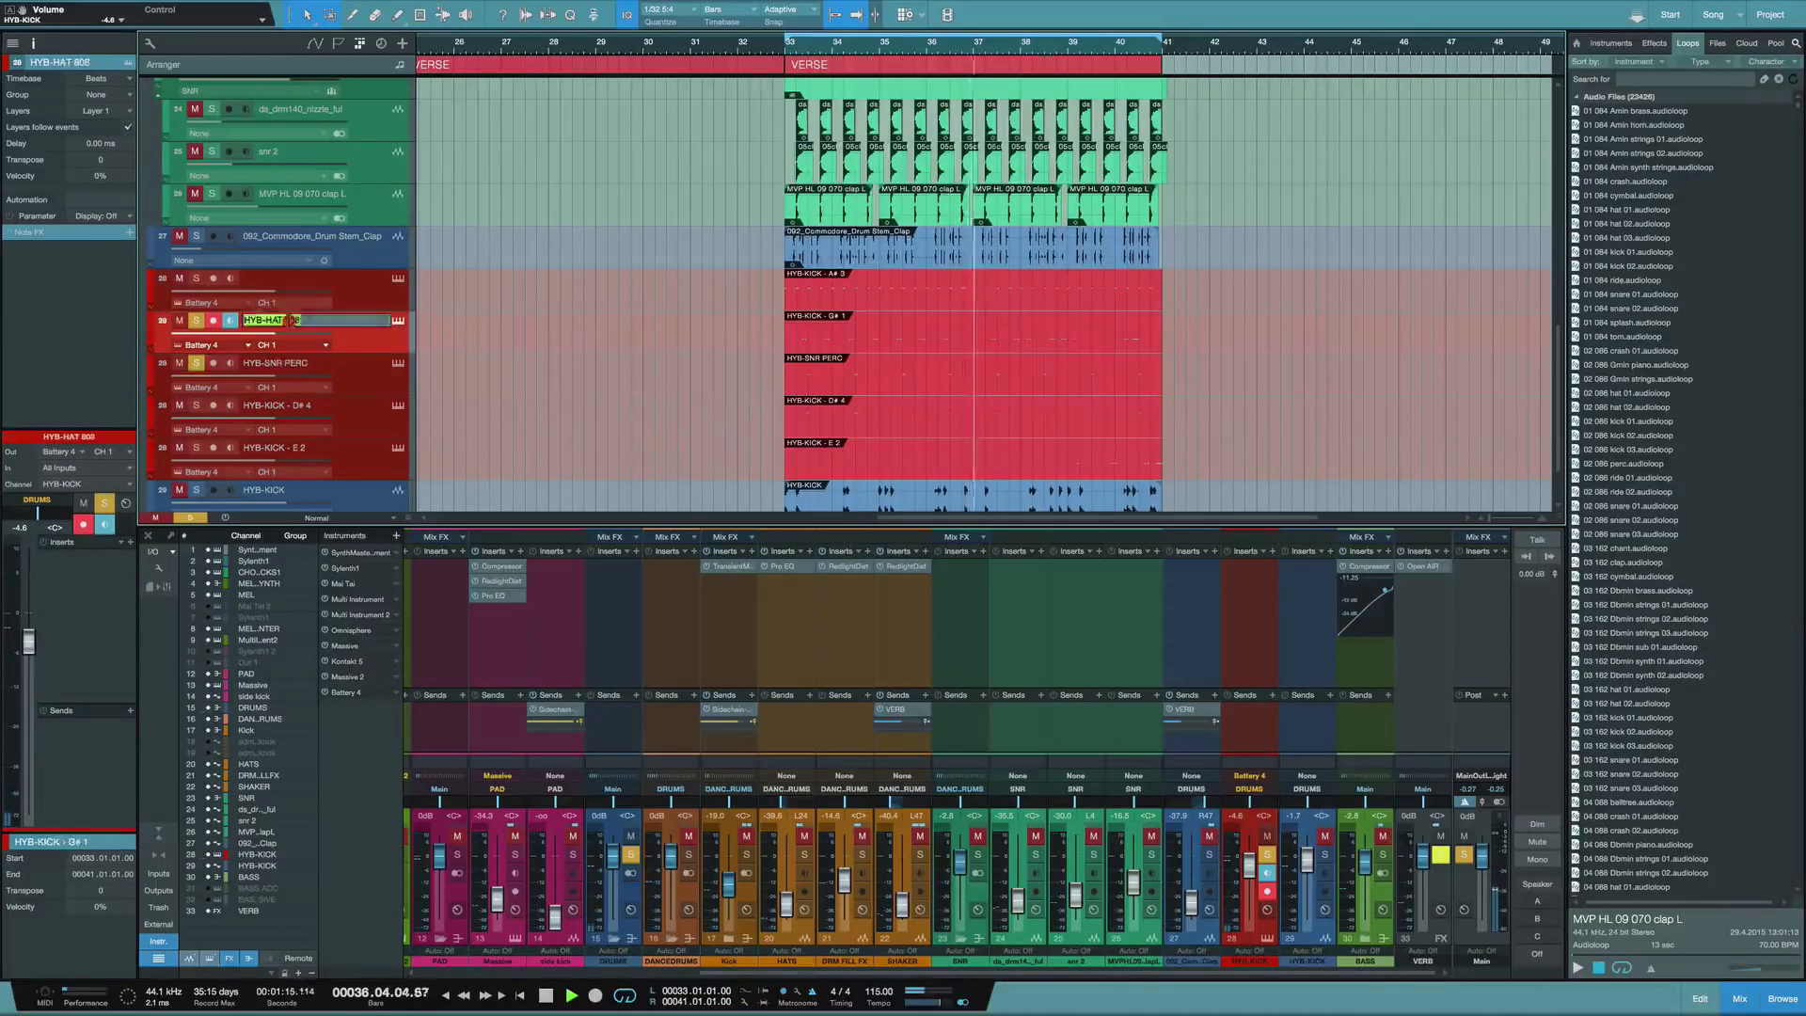
double_click(291, 323)
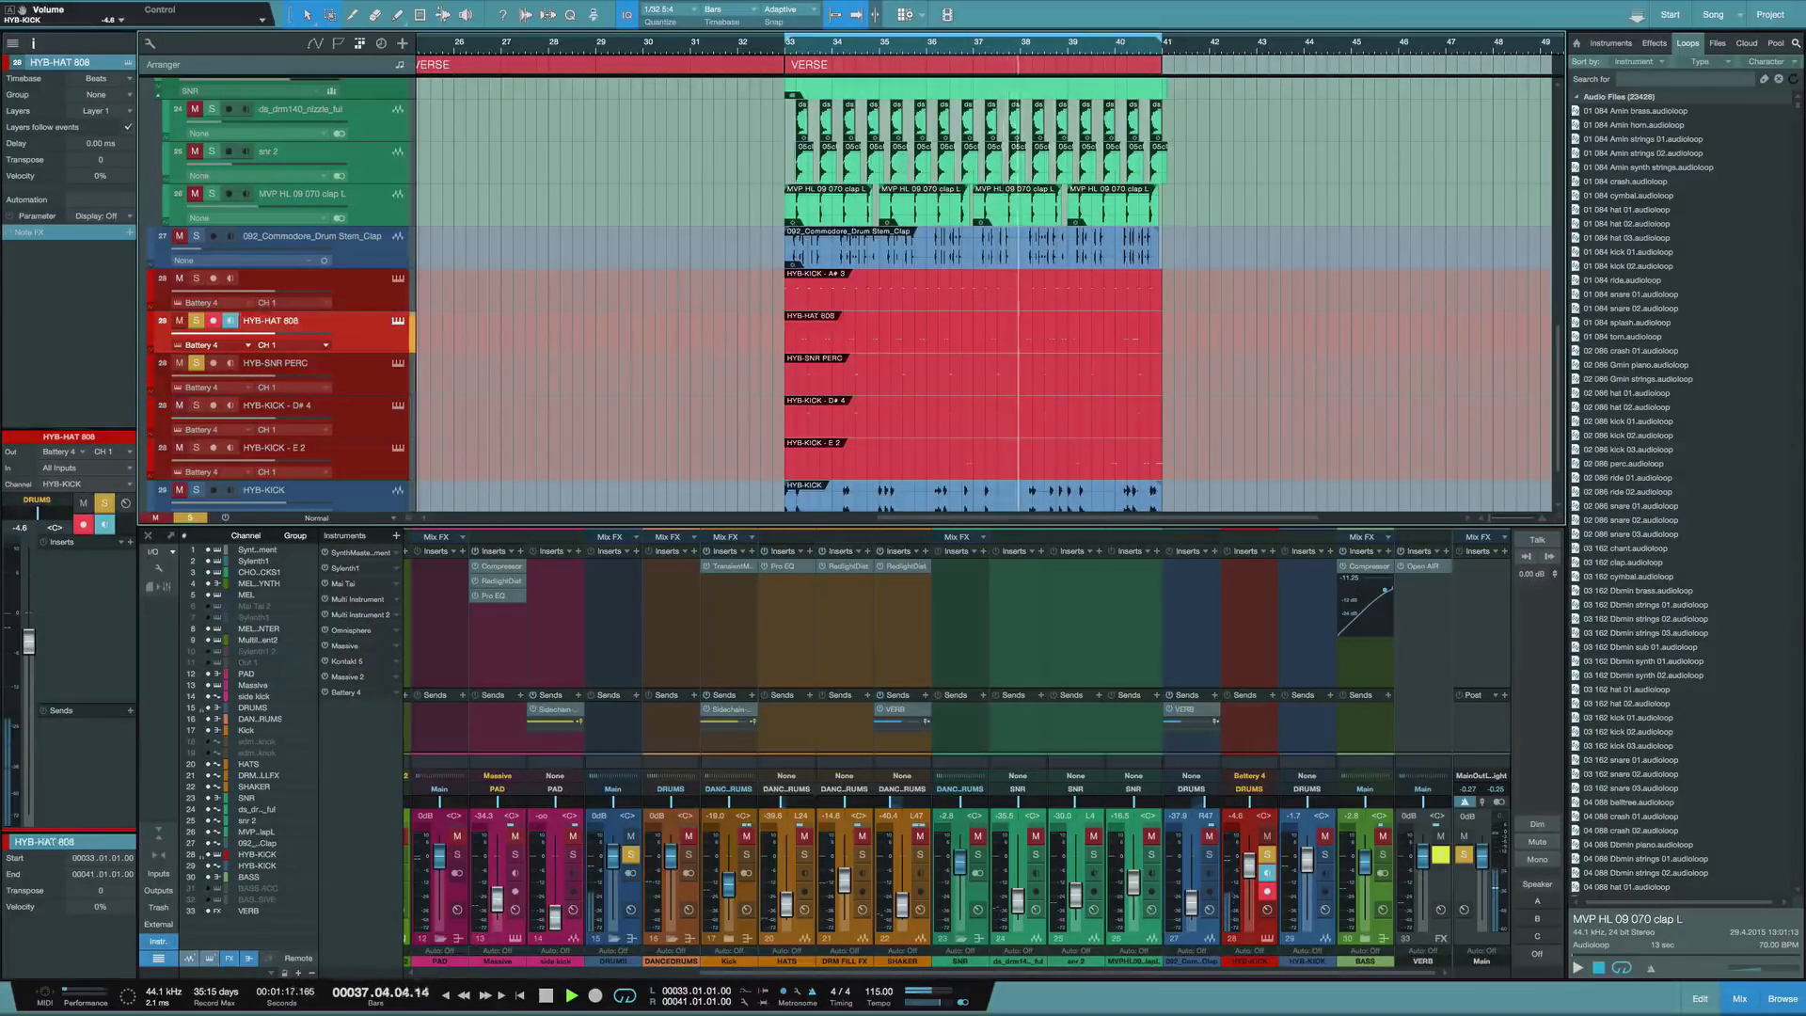
key("Return")
left_click(299, 408)
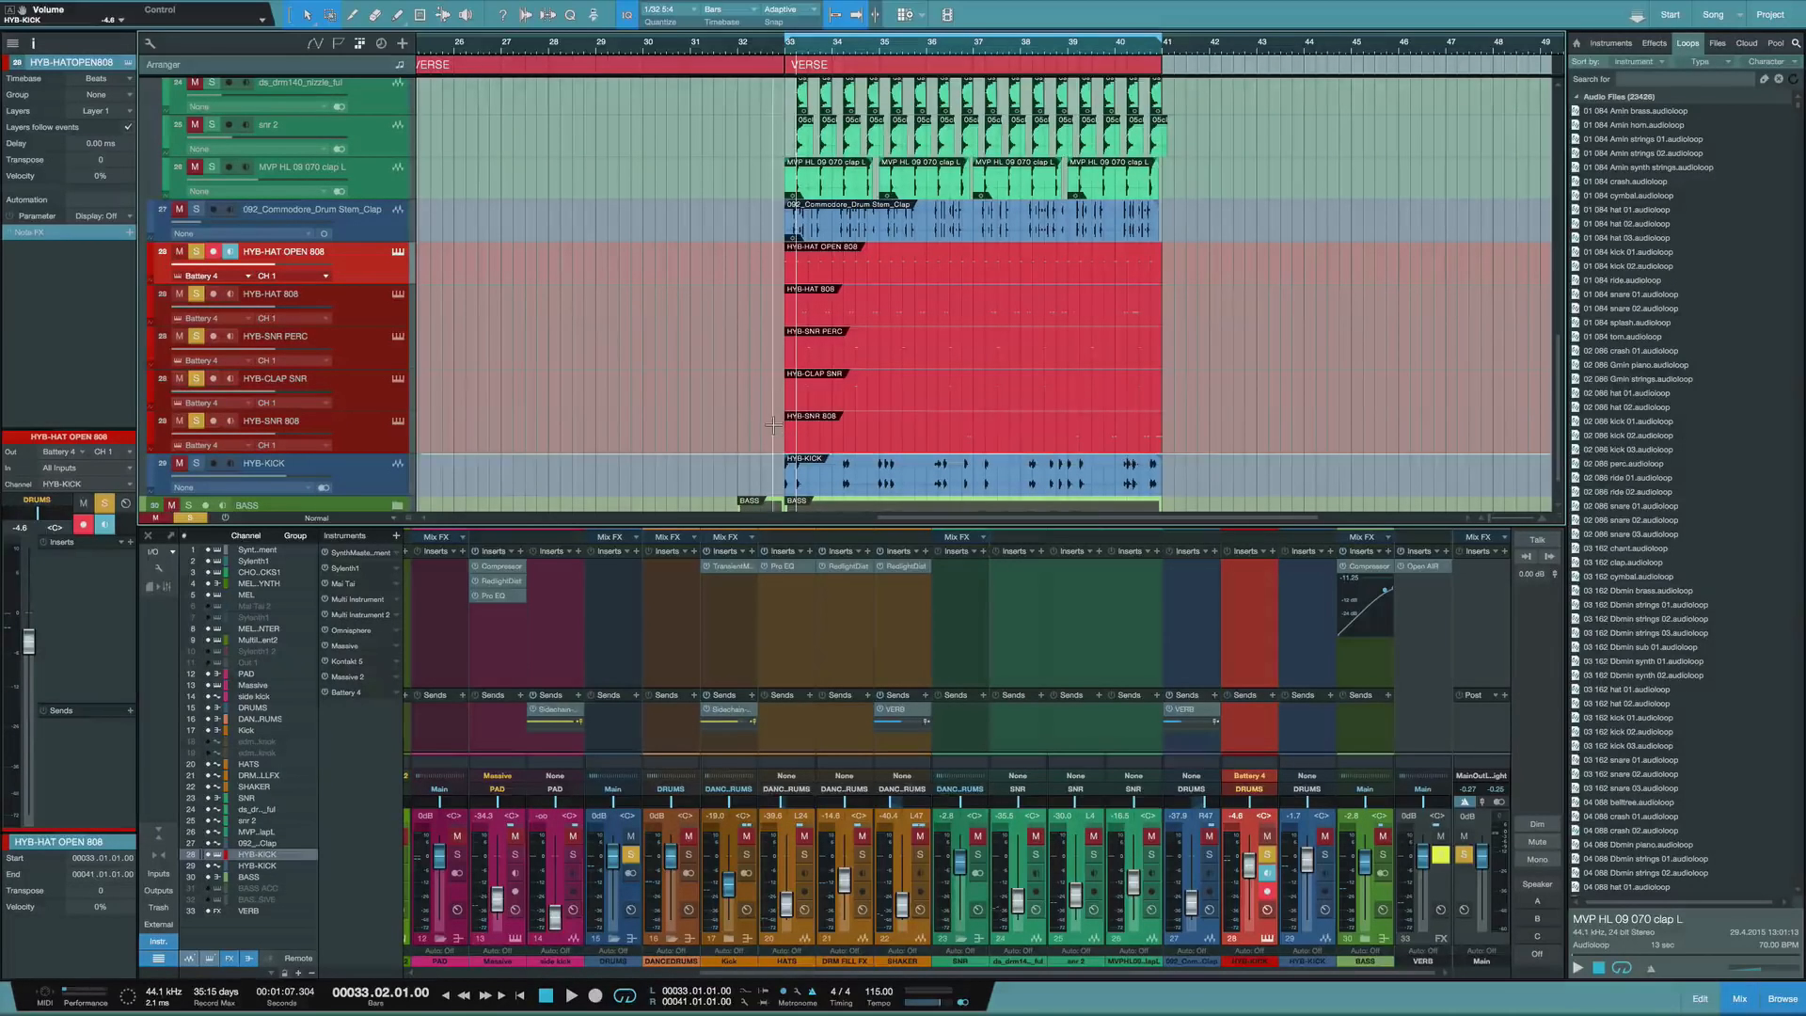
Select the five Battery 4 parts from HYB-HAT OPEN 808 to HYB-SNR 808 and bounce them to audio tracks
left_click_drag(773, 425, 838, 270)
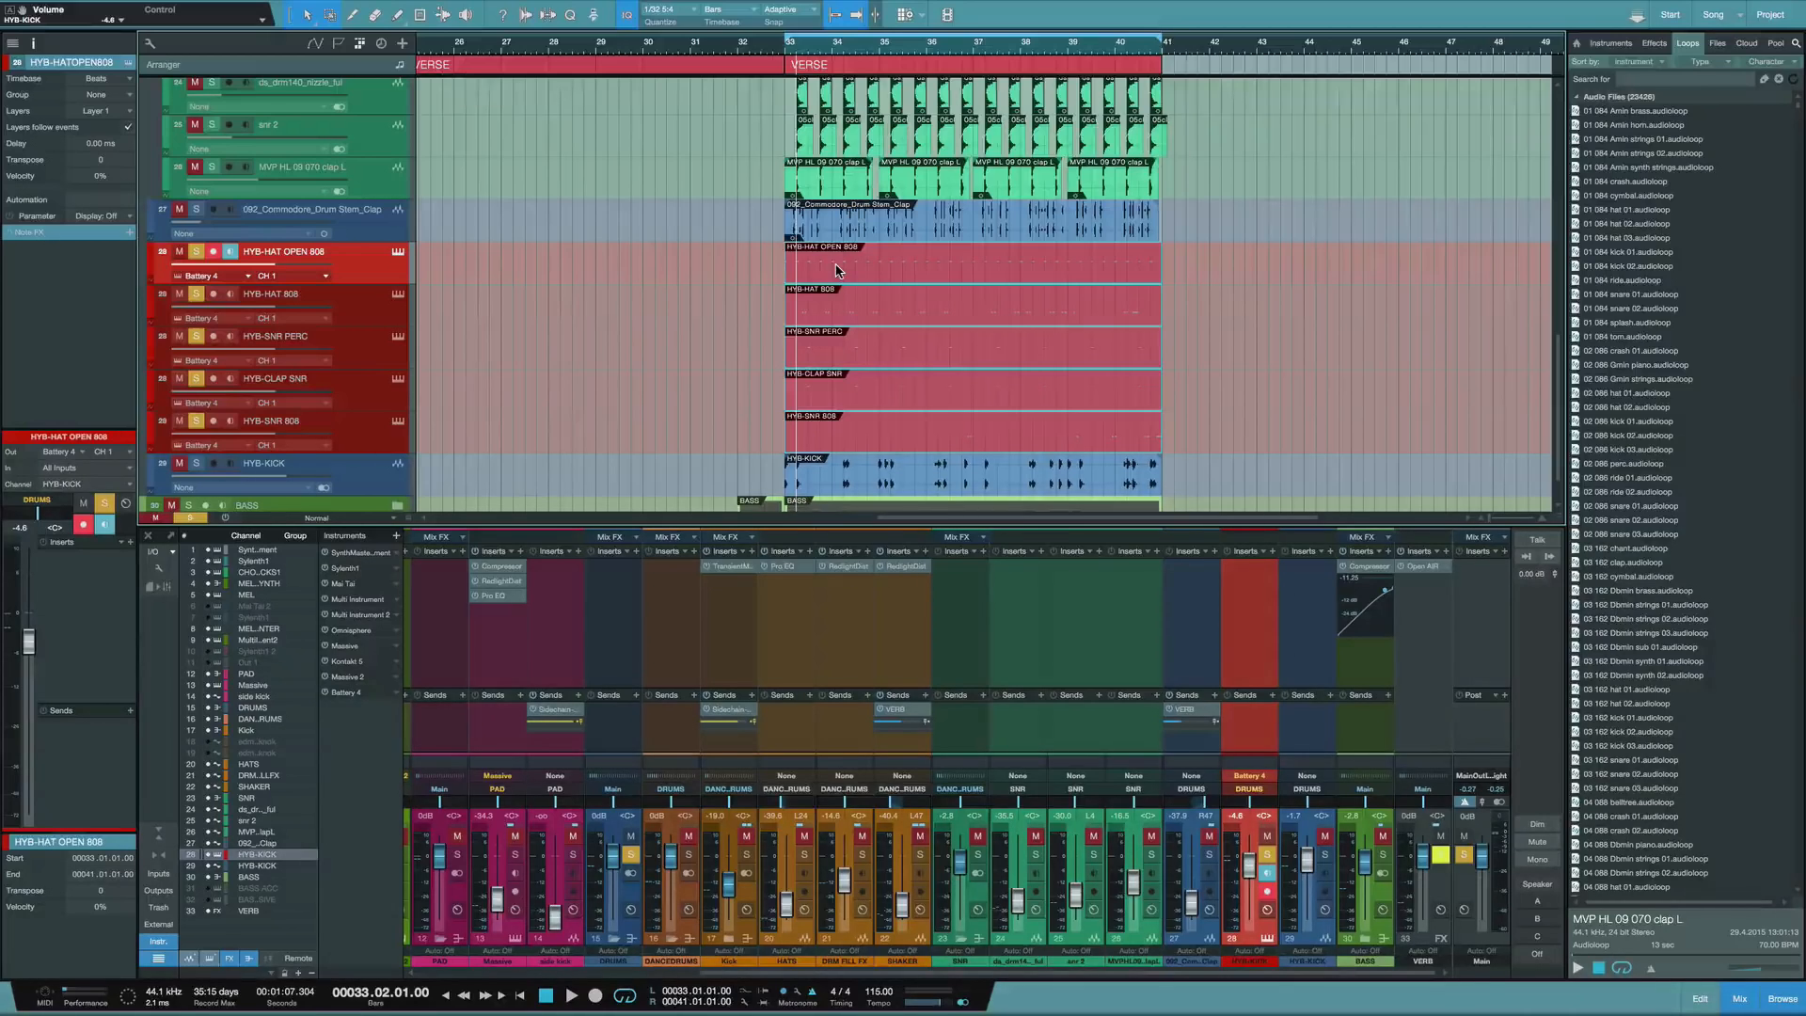
key("super+b")
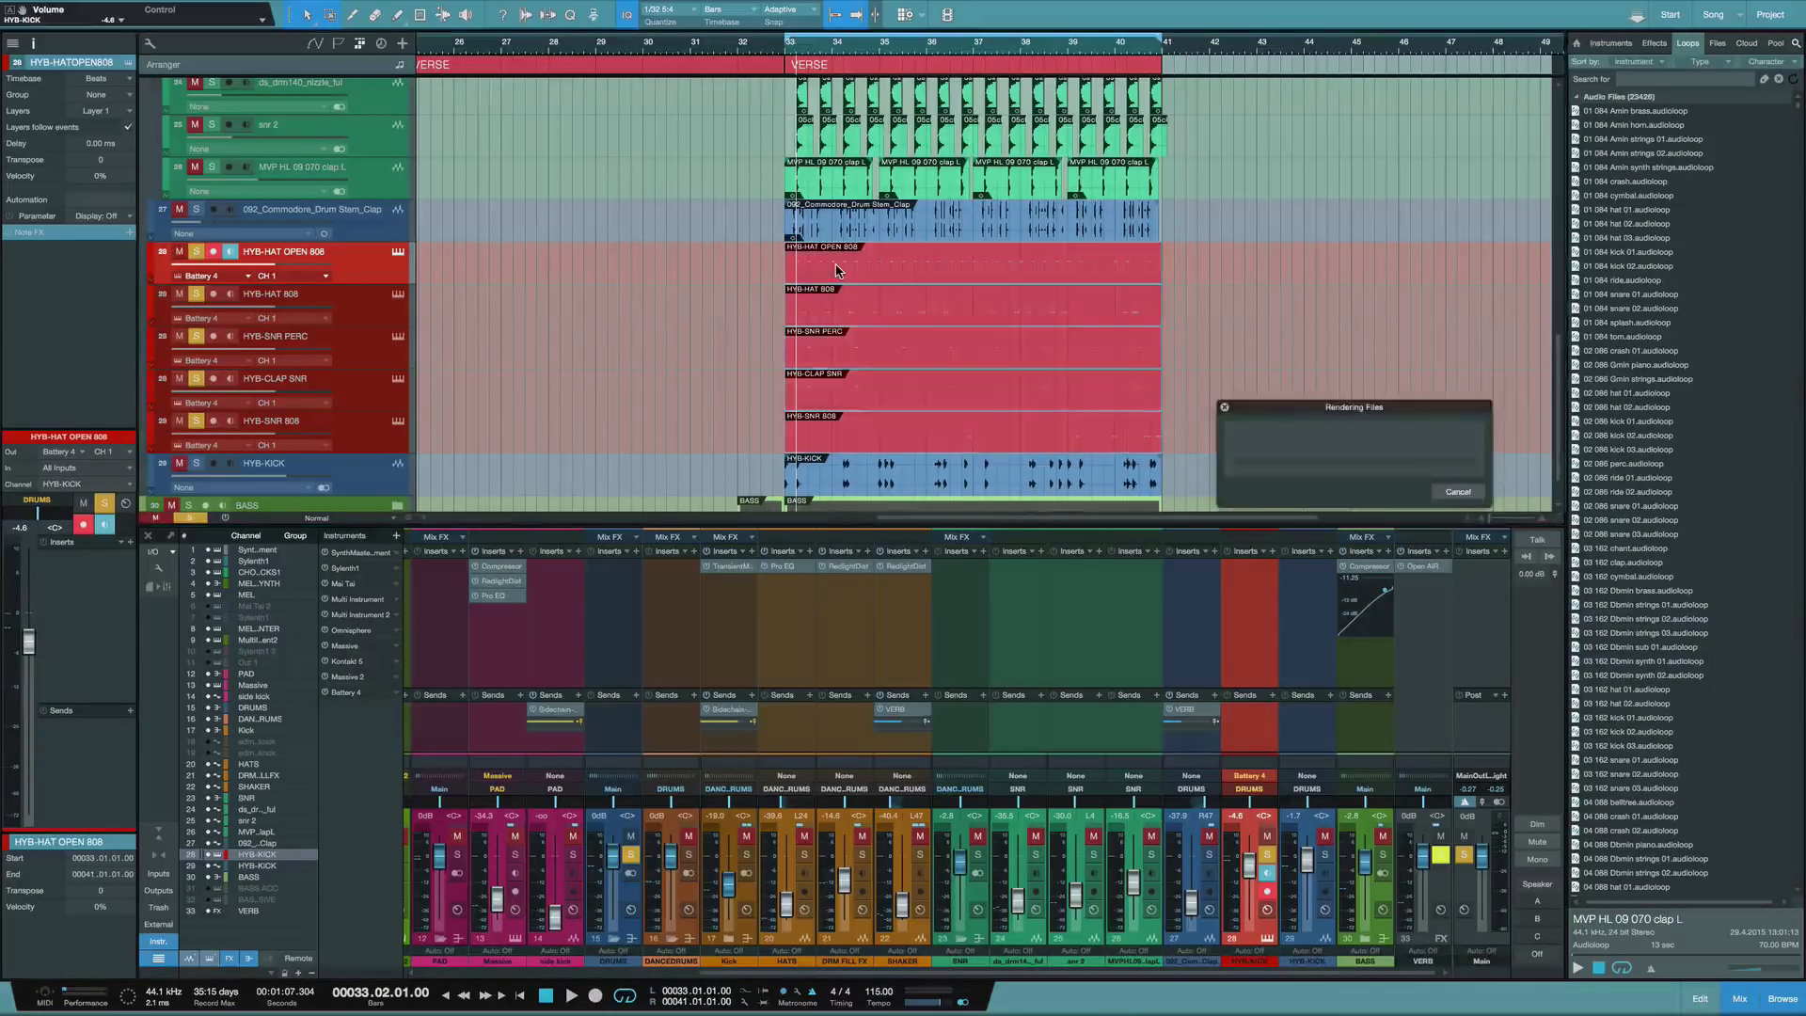
scroll(653, 273, "down", 5)
scroll(653, 272, "up", 3)
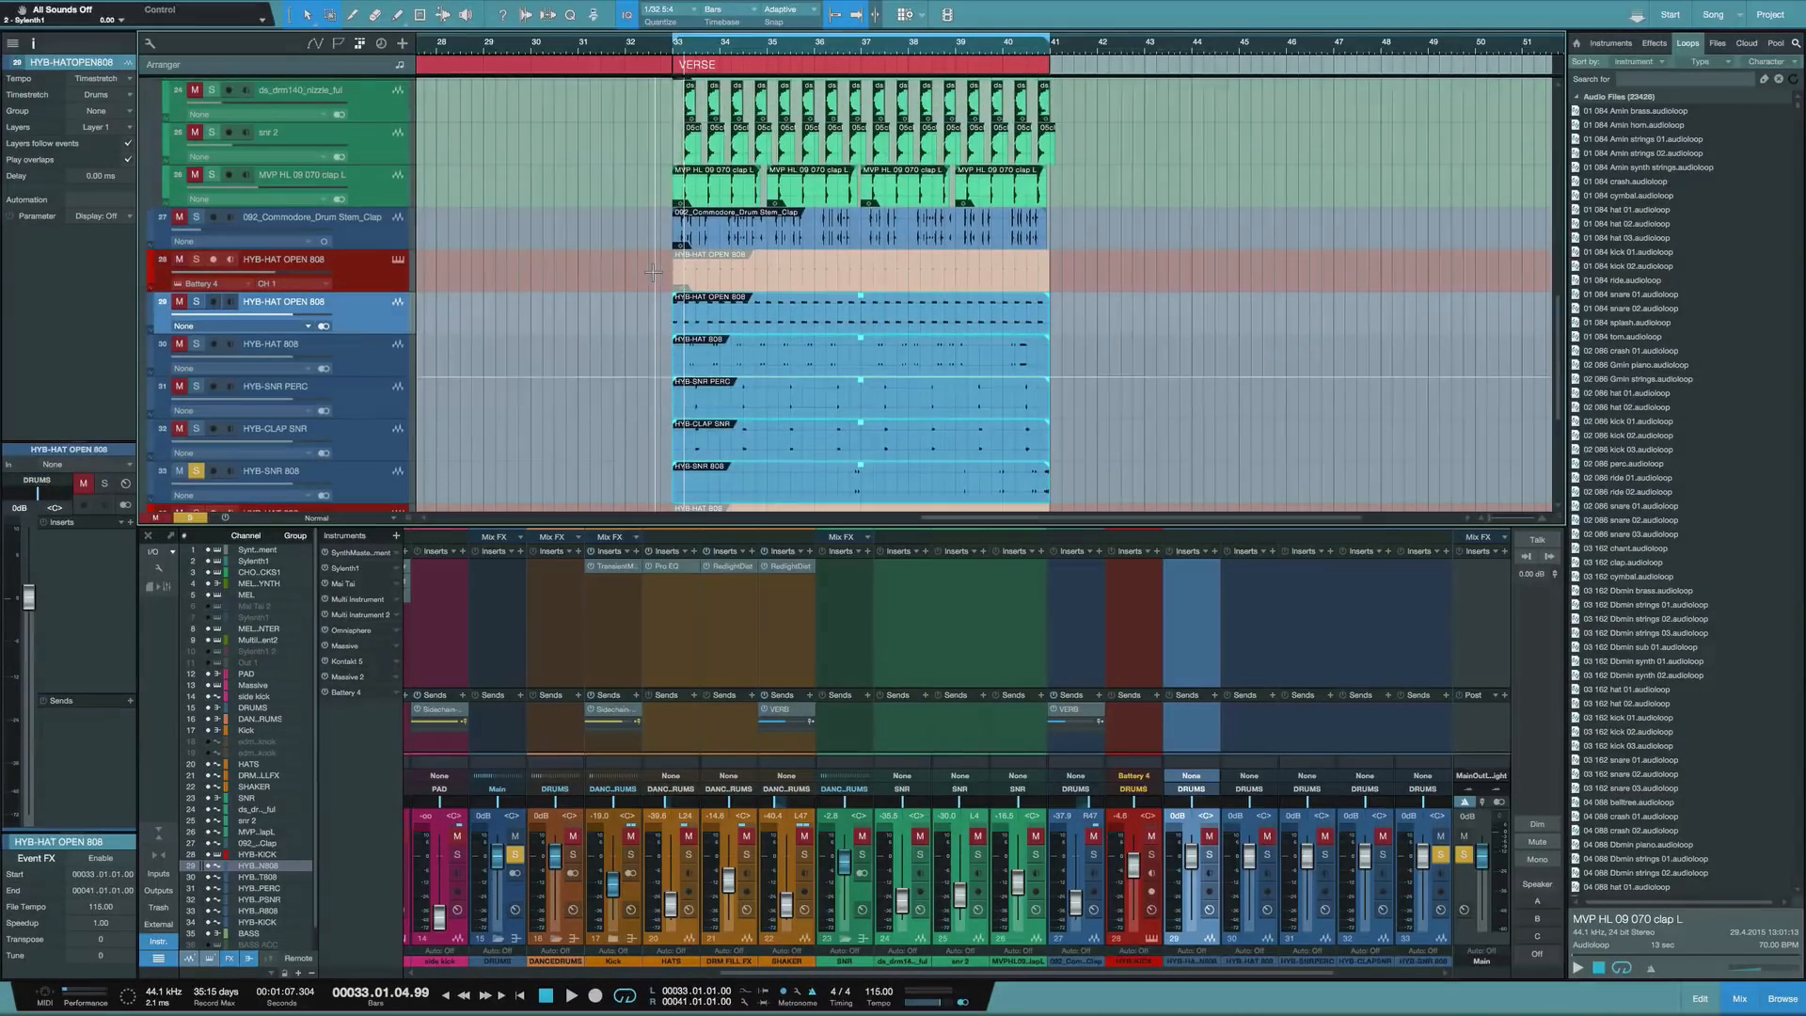
scroll(653, 273, "left", 2)
scroll(653, 273, "down", 1)
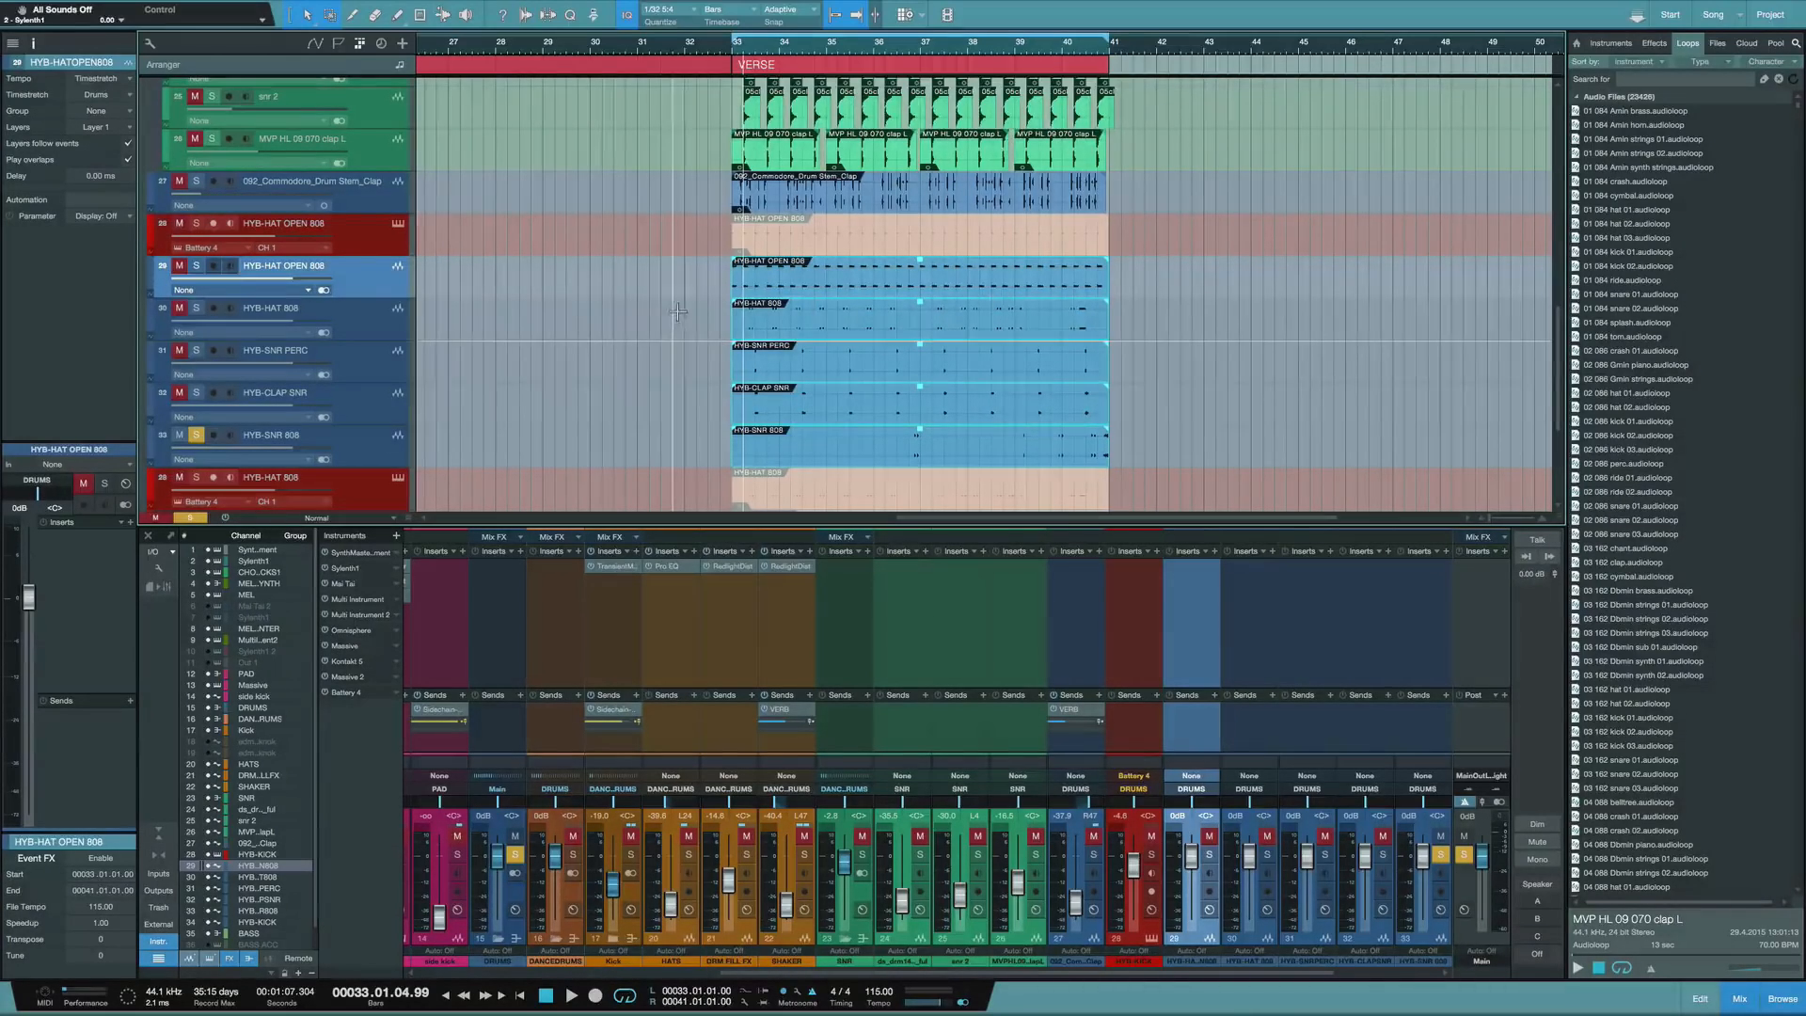
scroll(677, 315, "up", 3)
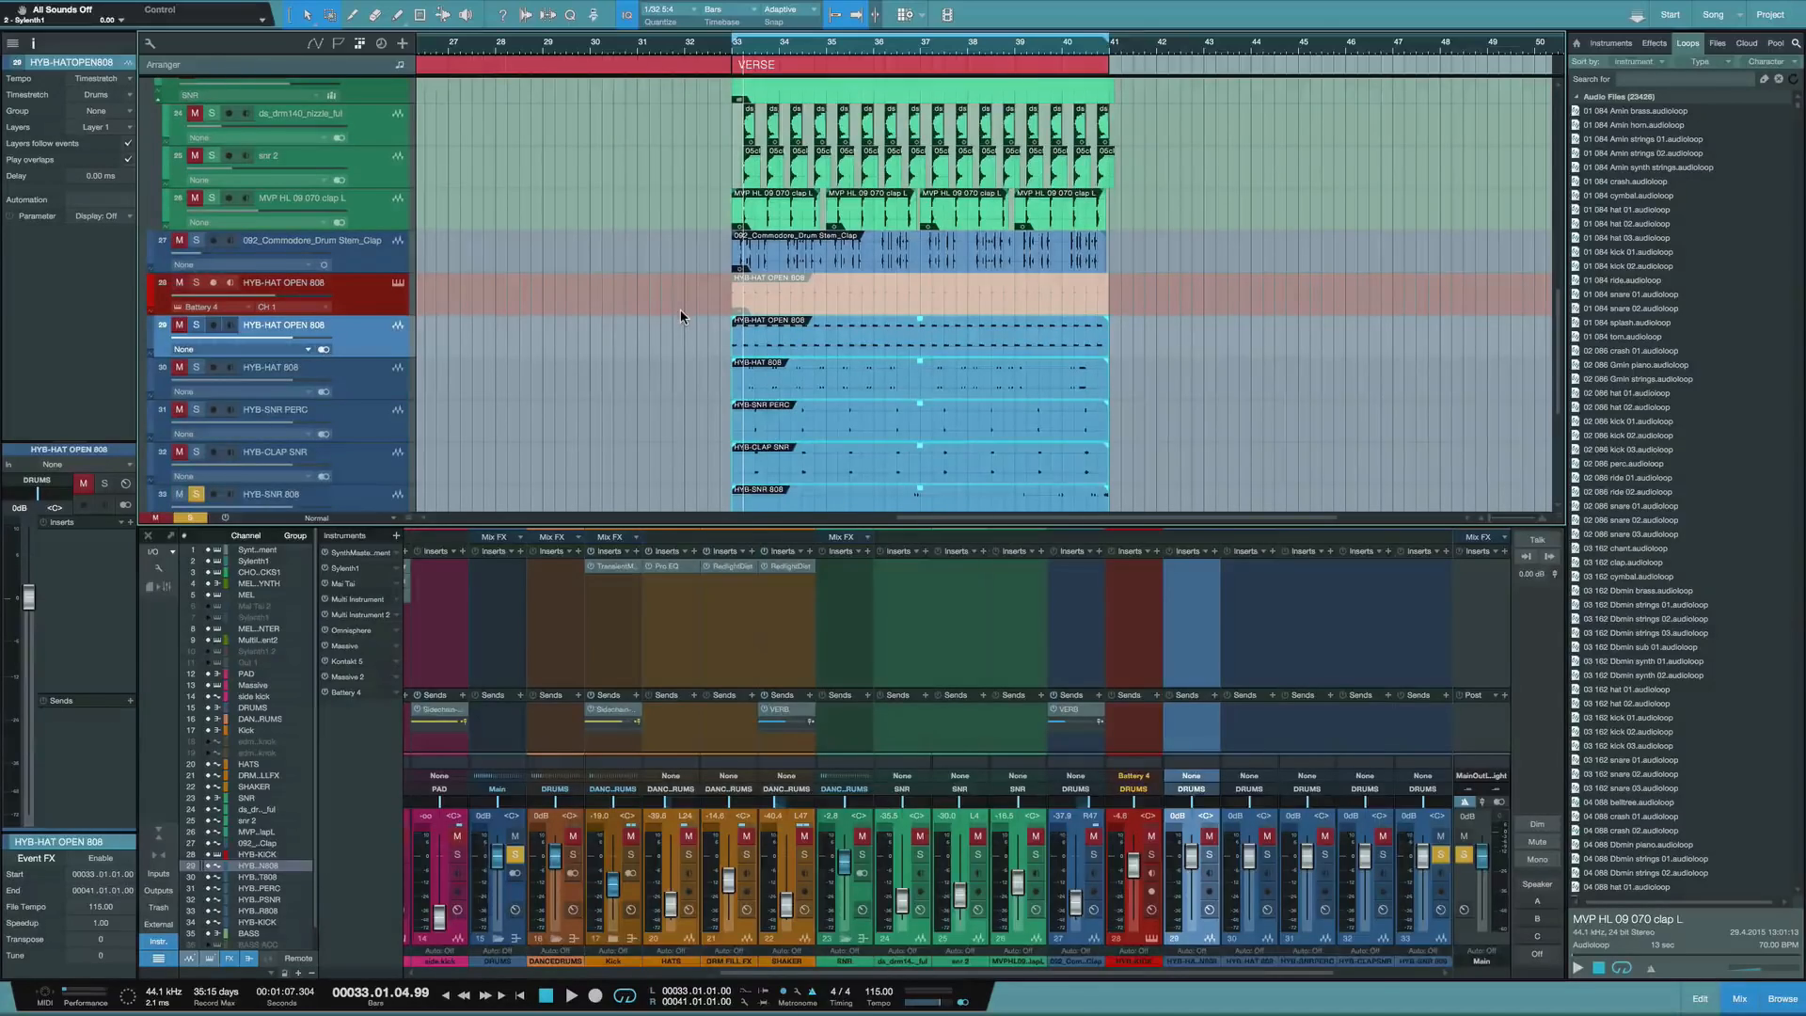
Hide the mixer, review the arrangement with the bounced tracks, and check CPU and disk load in the Performance Monitor
key("F3")
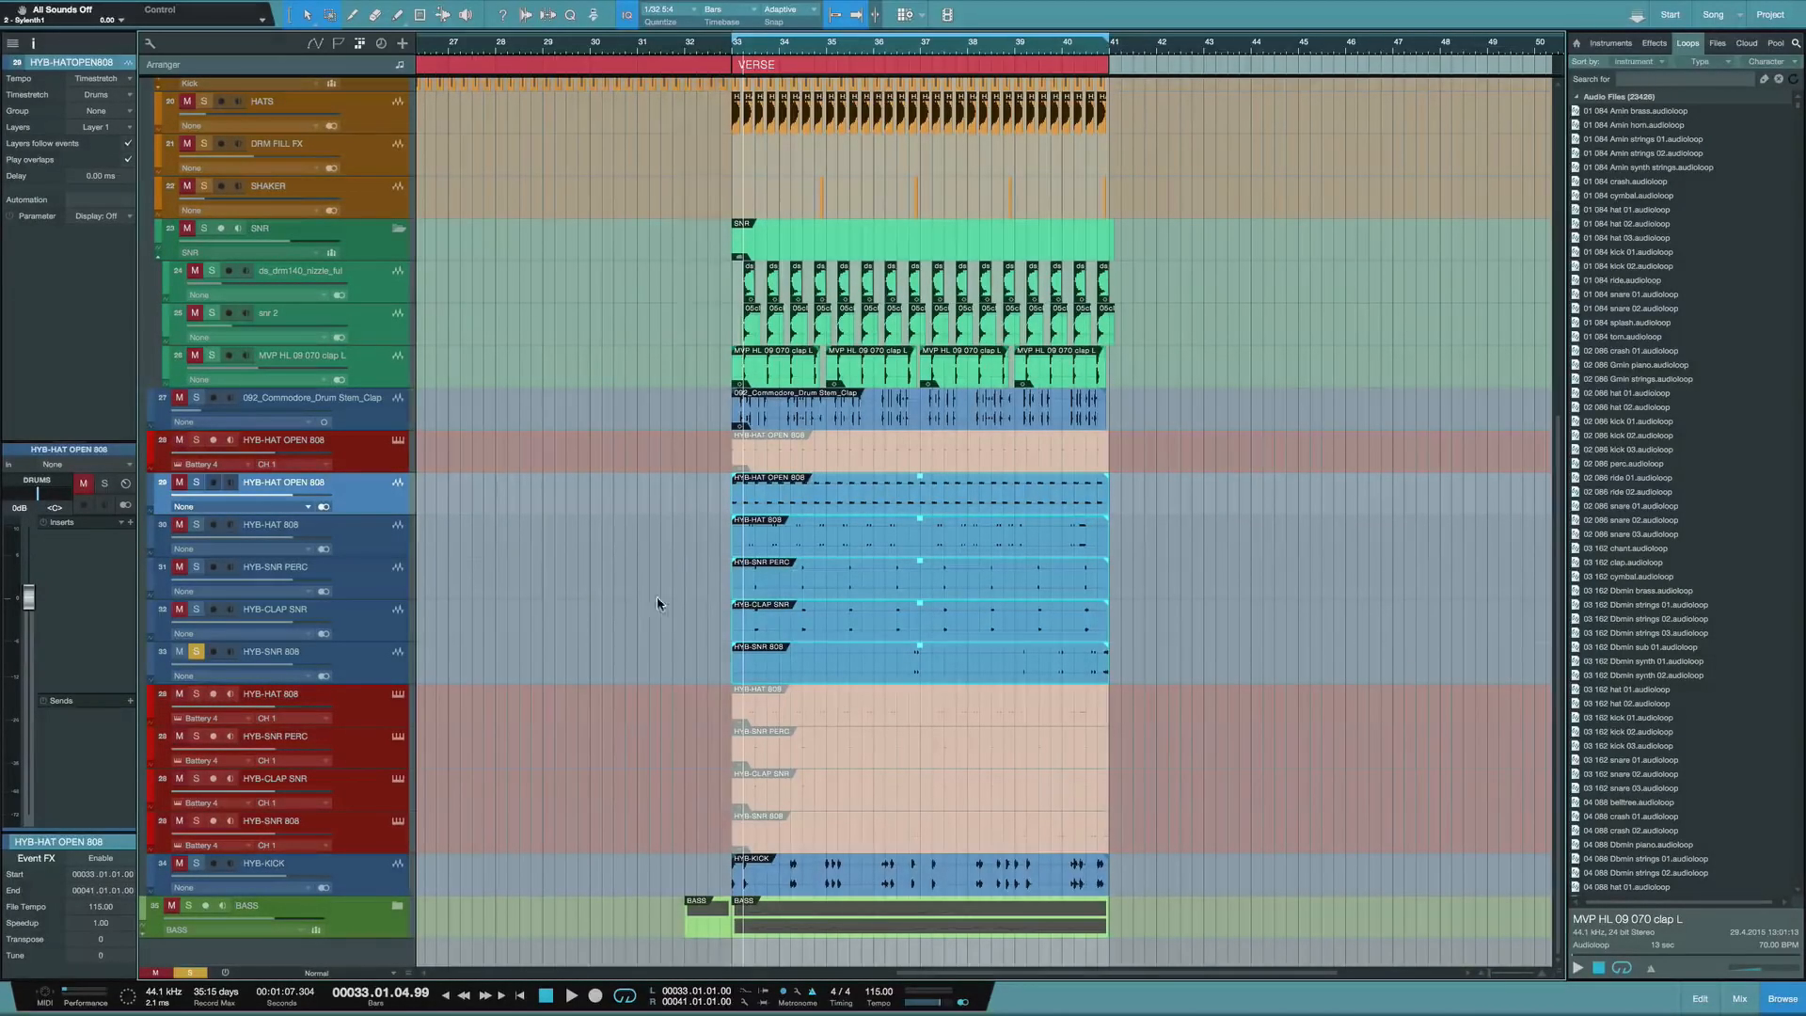
scroll(456, 391, "up", 6)
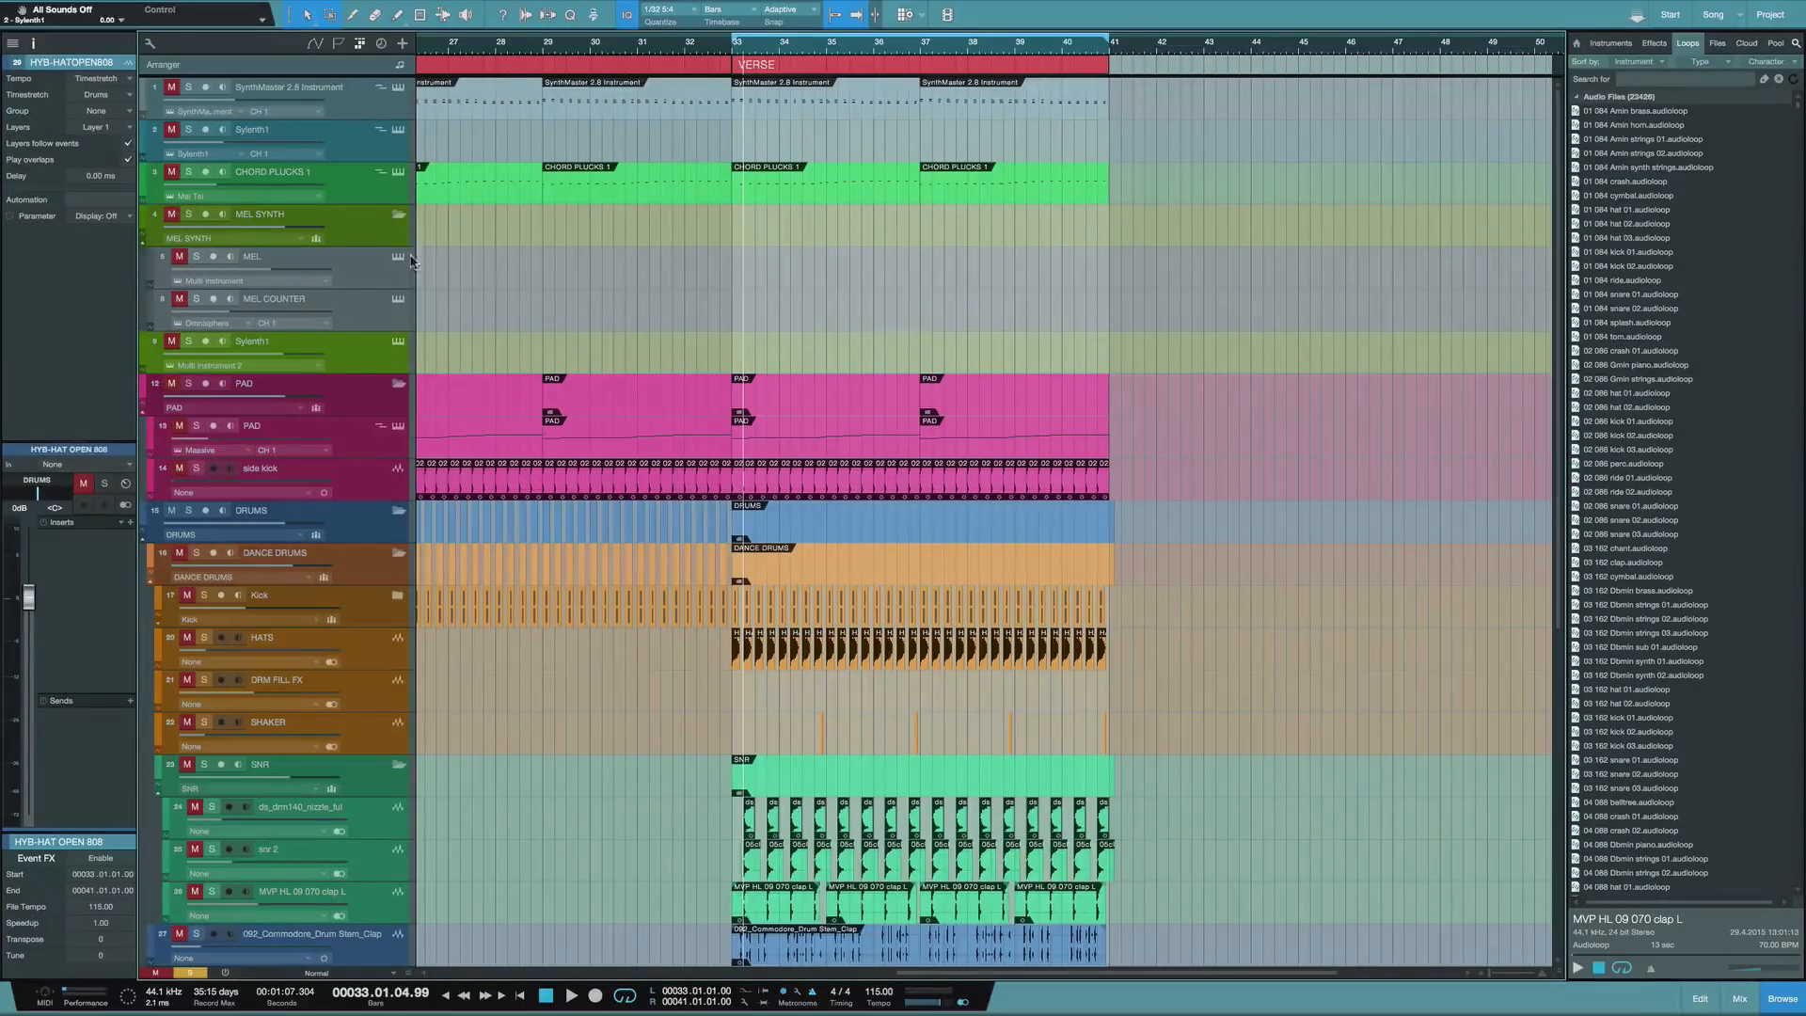
scroll(487, 705, "down", 5)
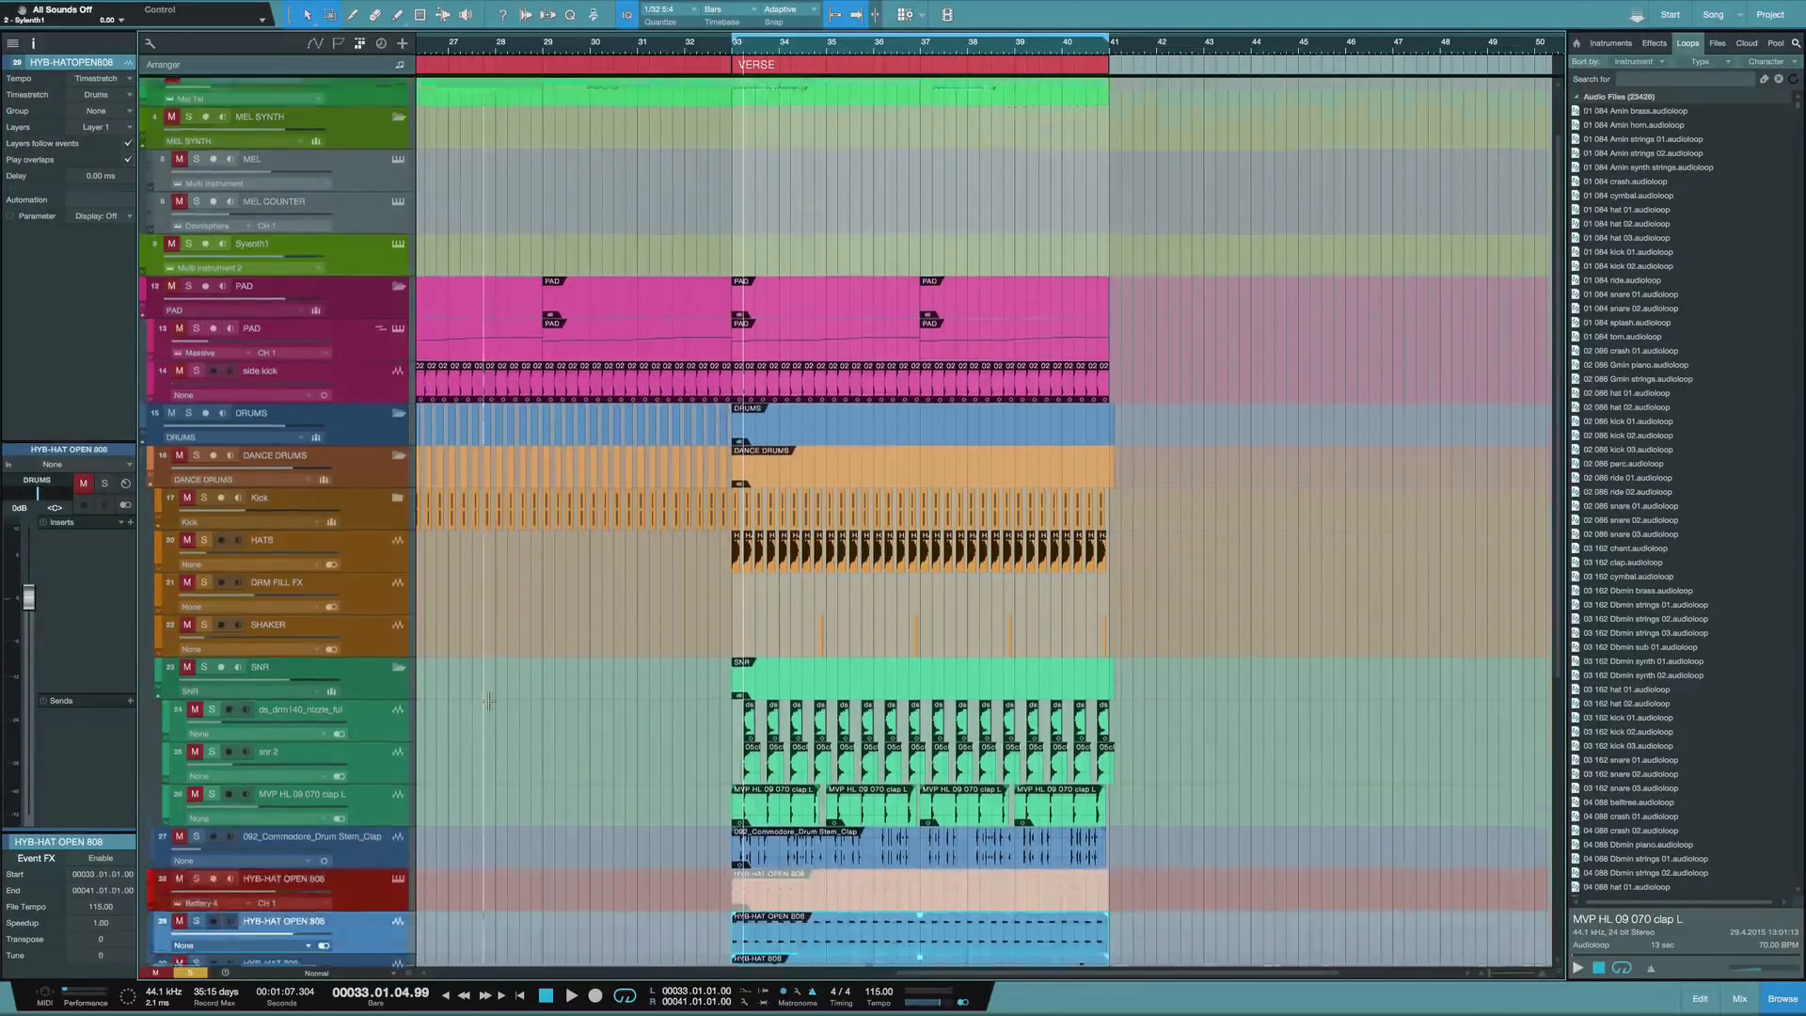
scroll(488, 698, "down", 6)
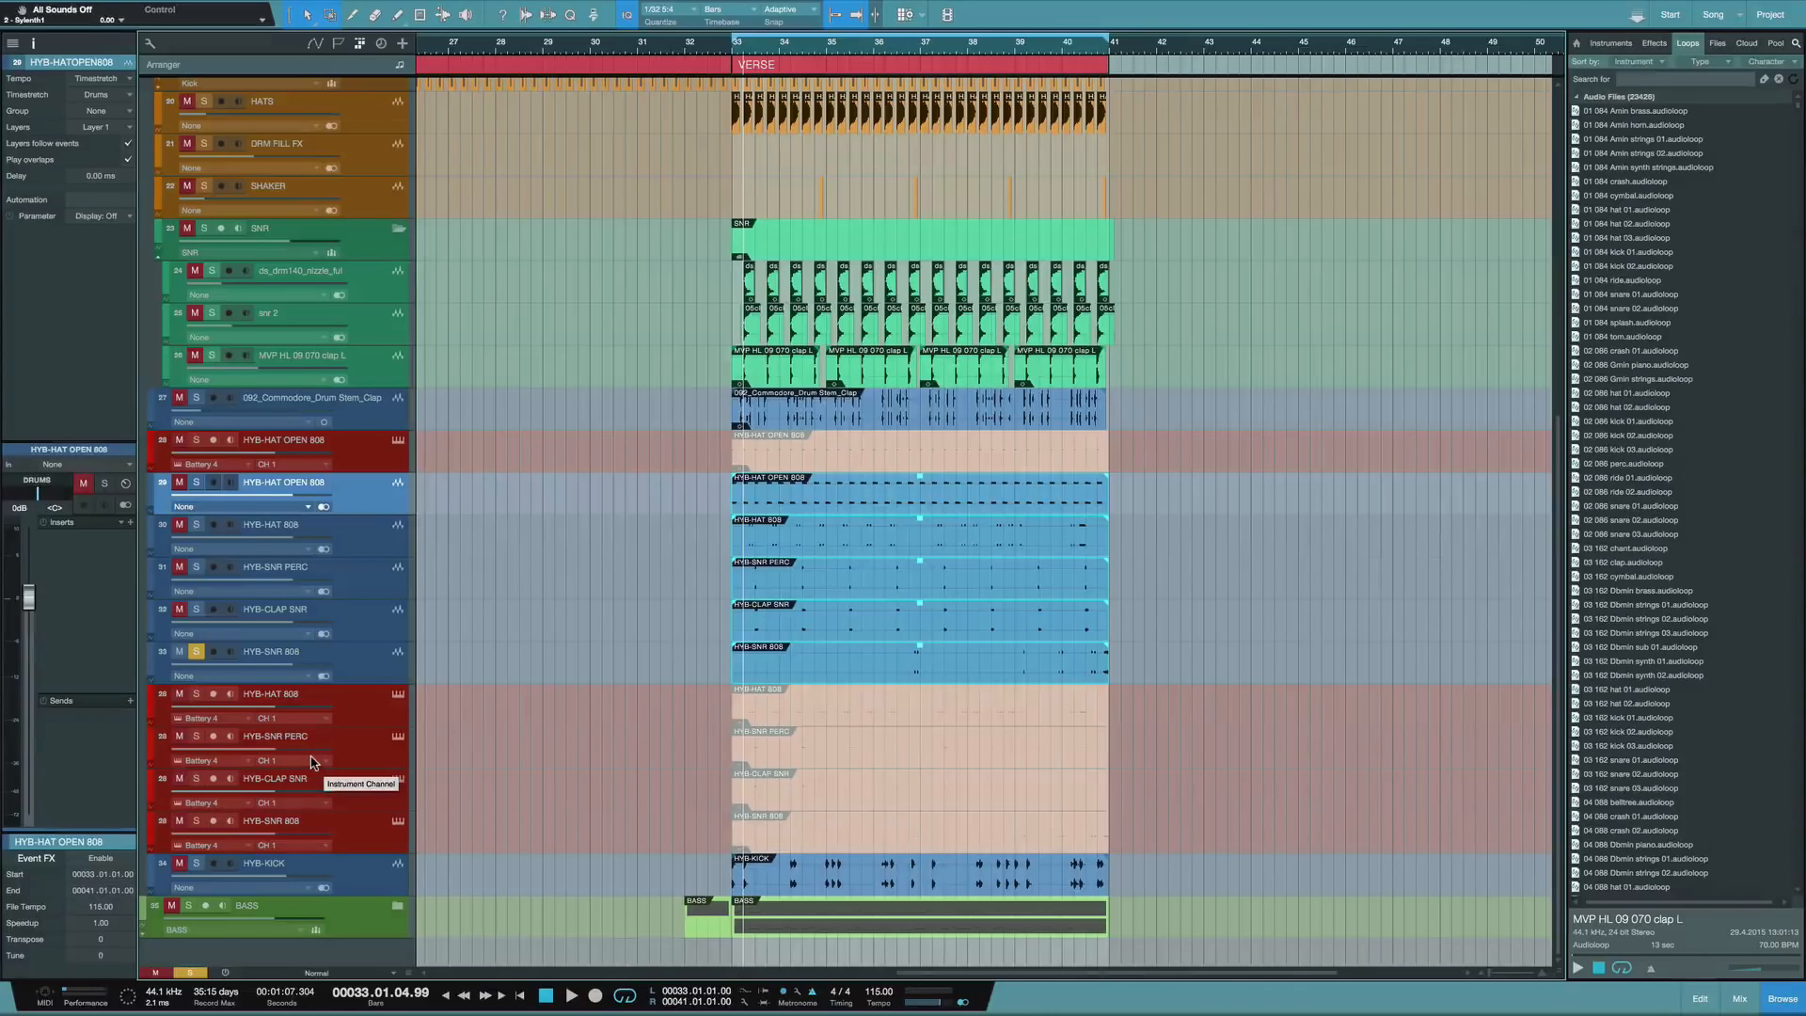
left_click(78, 1001)
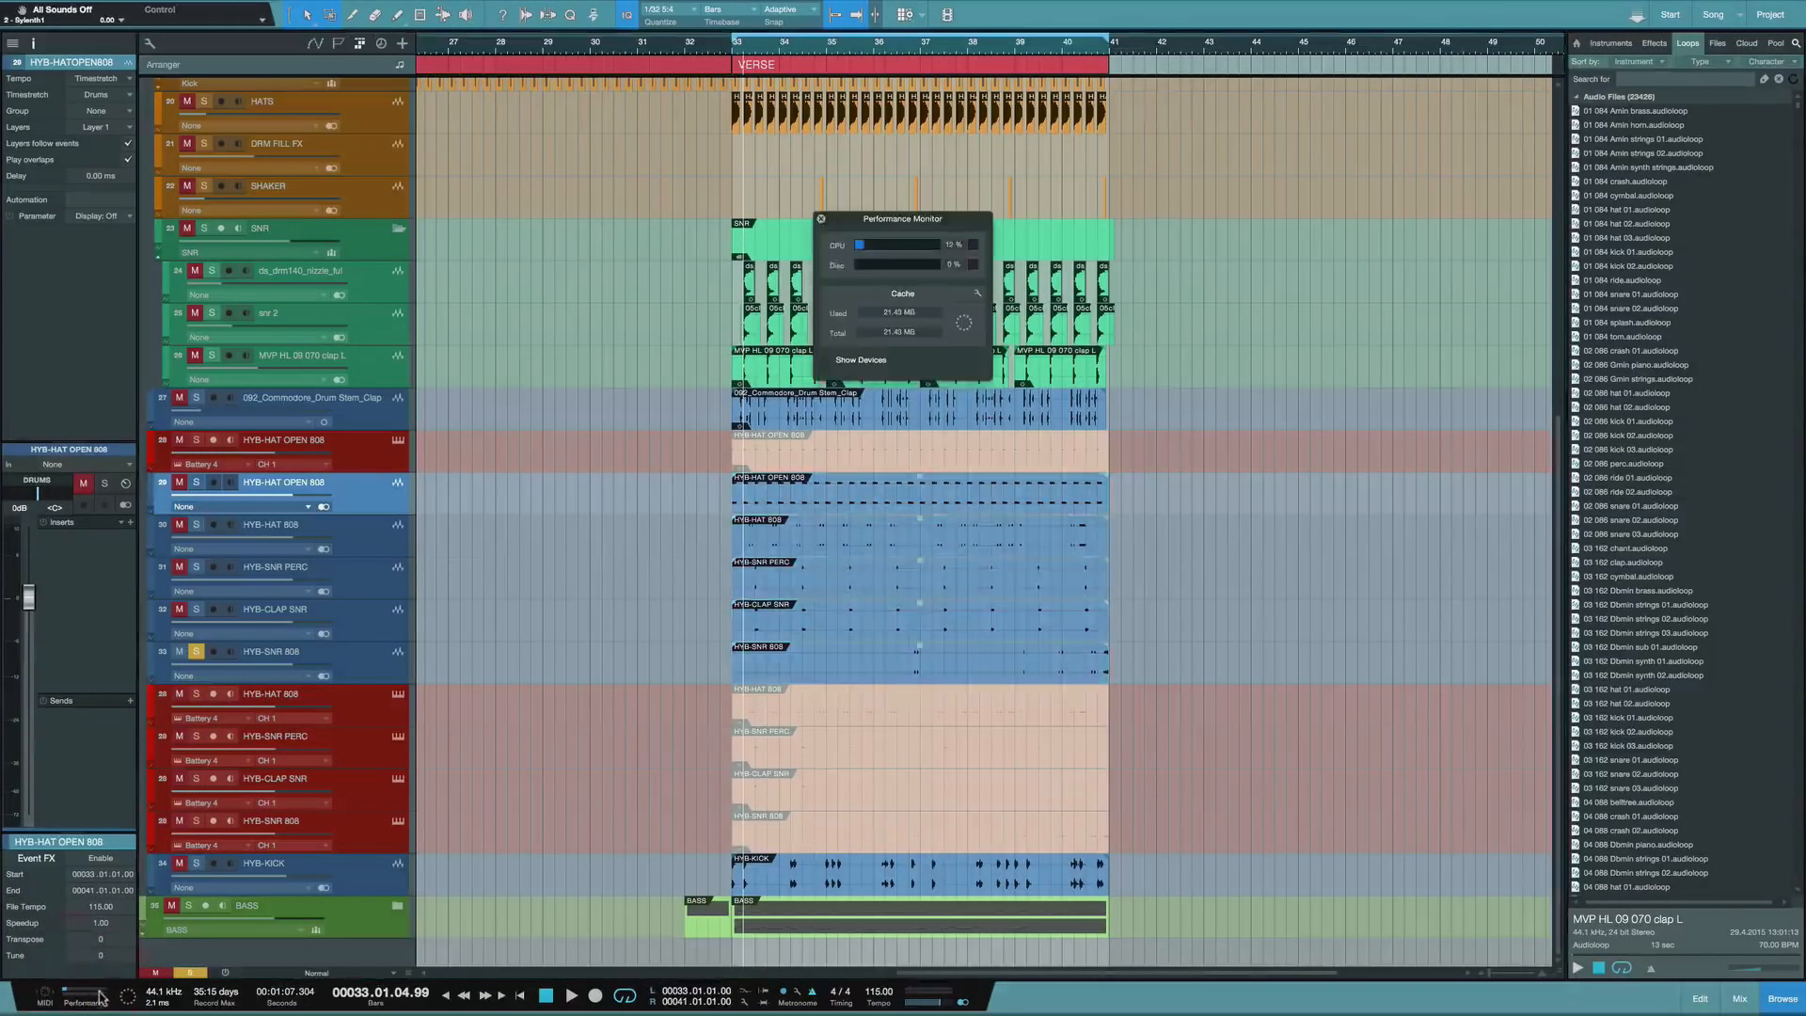
left_click(822, 219)
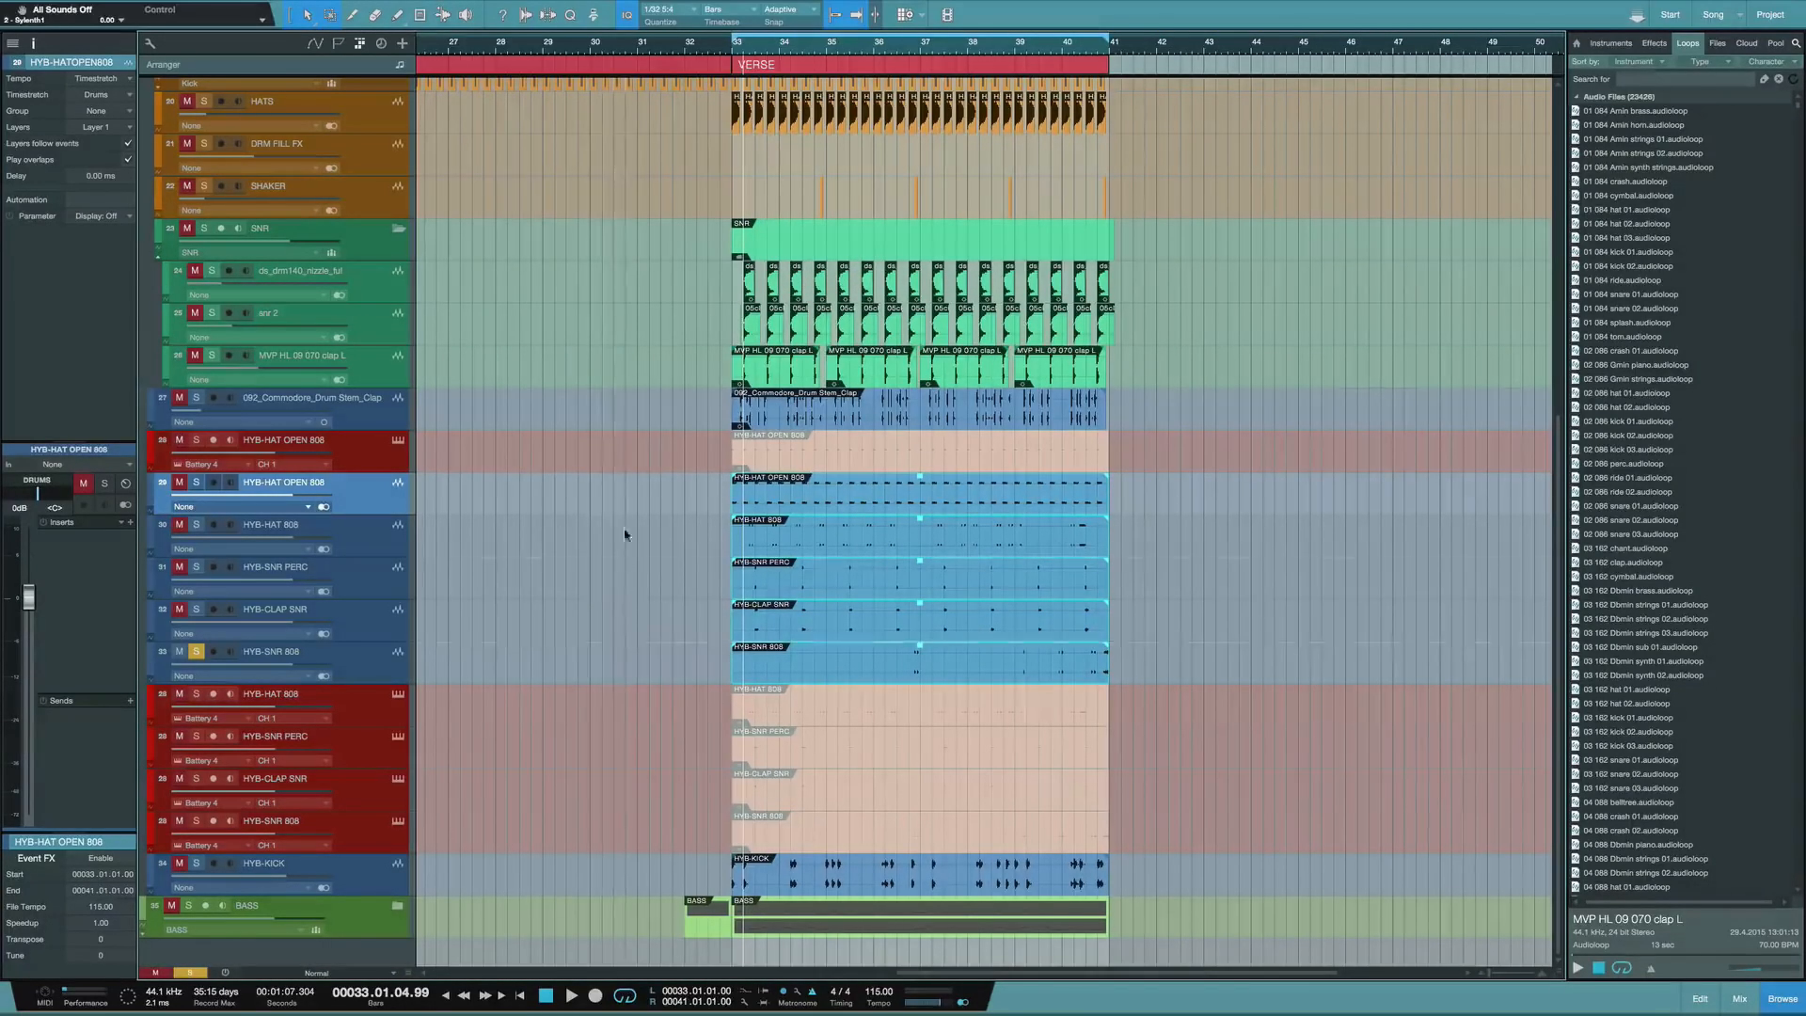
scroll(528, 591, "up", 4)
scroll(528, 591, "down", 4)
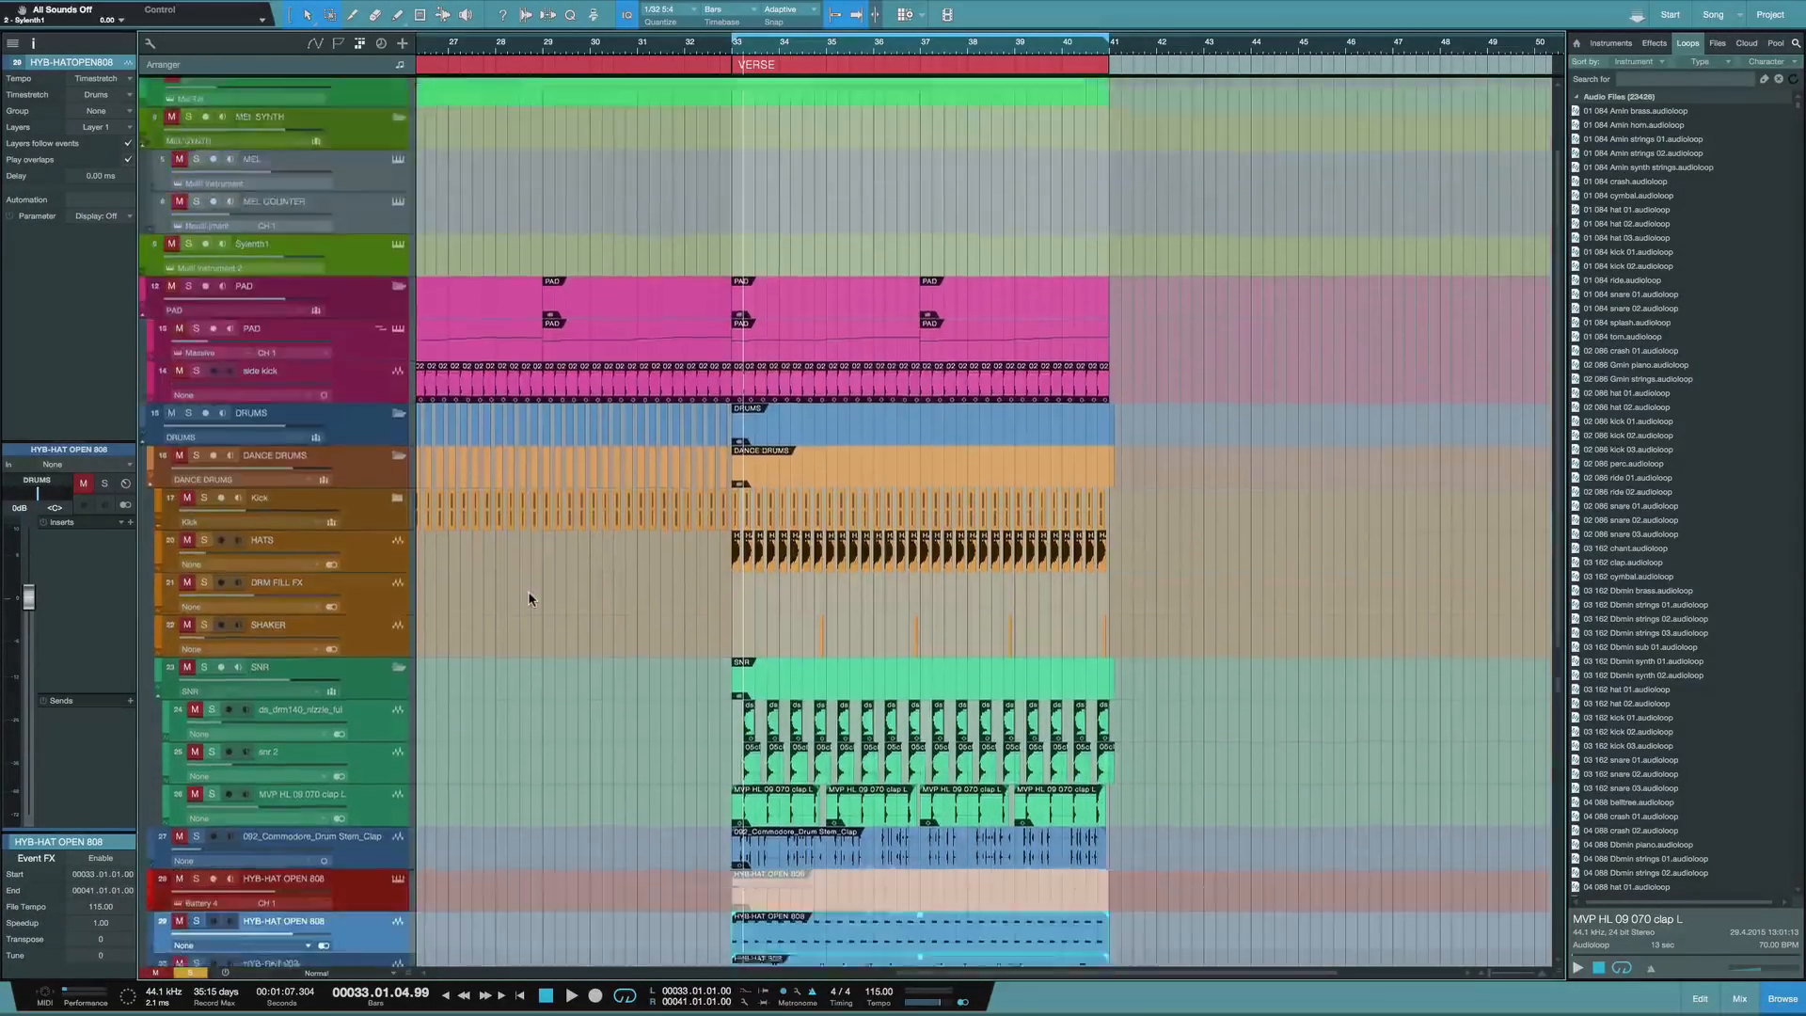
Delete the Battery 4 tracks HYB-HAT 808 through HYB-SNR 808 and the muted part on the HYB-HAT OPEN 808 instrument track
left_click(362, 466)
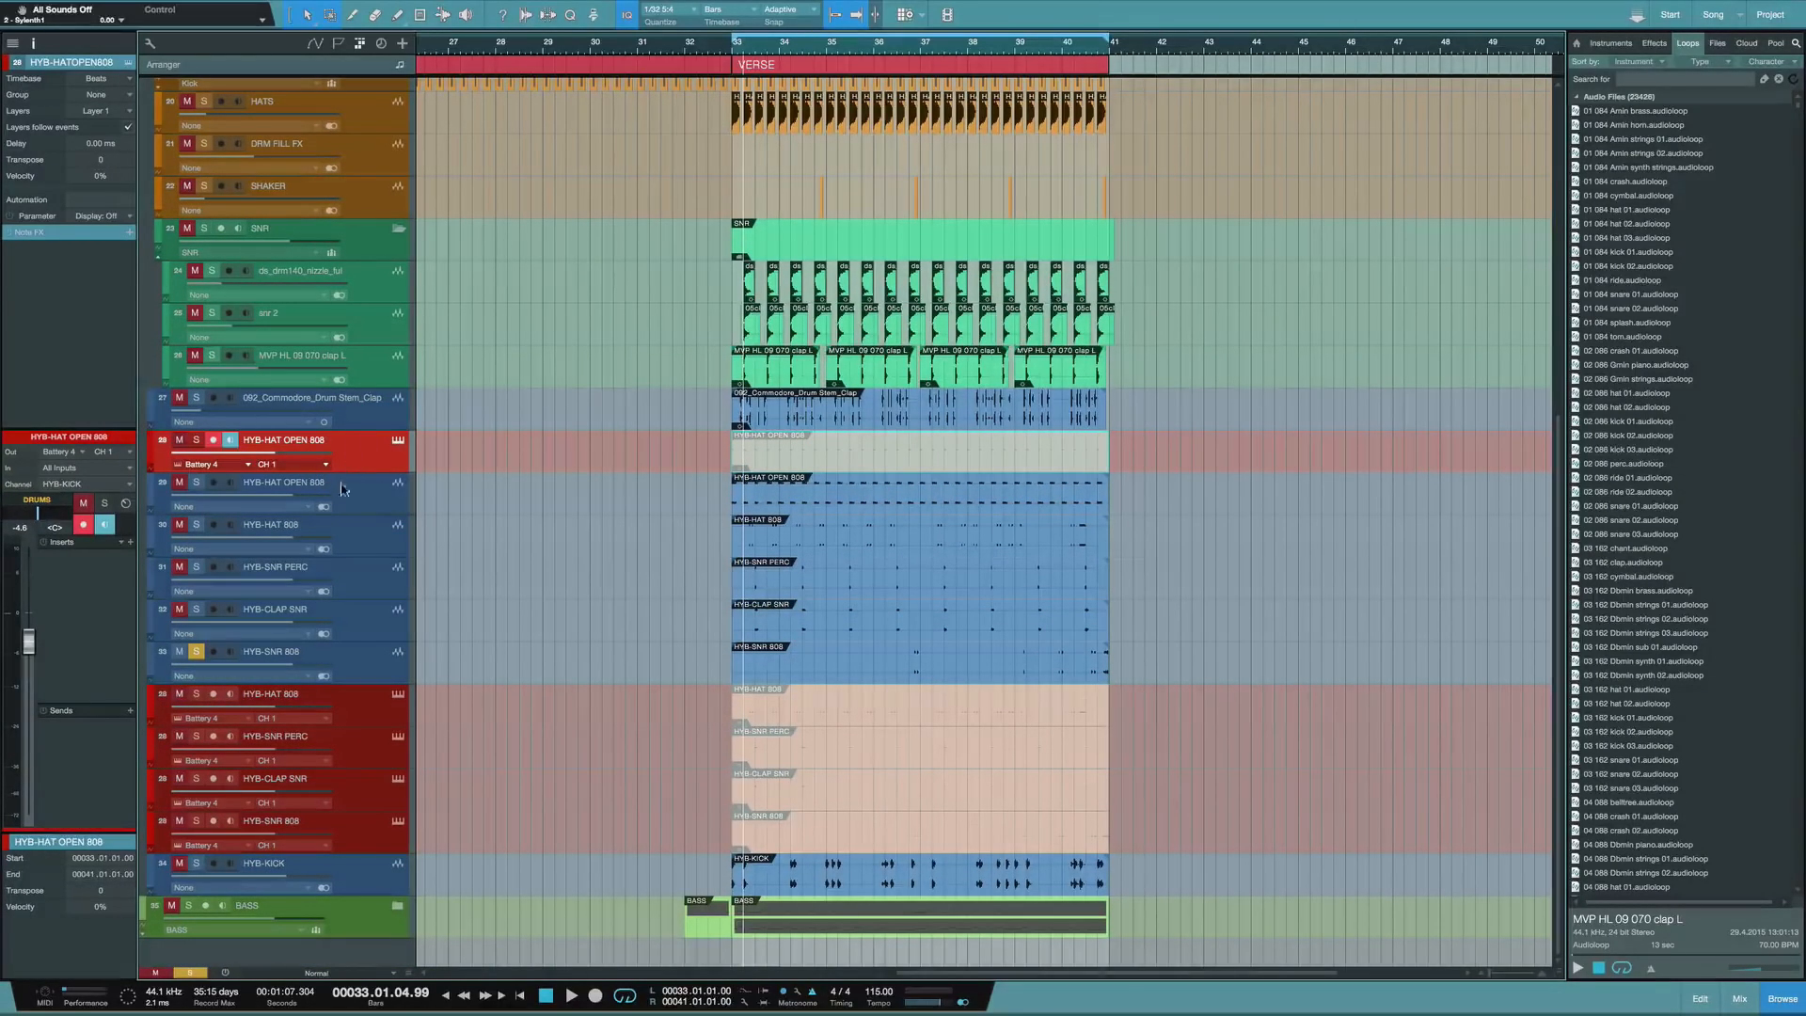
left_click(367, 718)
left_click(367, 842, "shift")
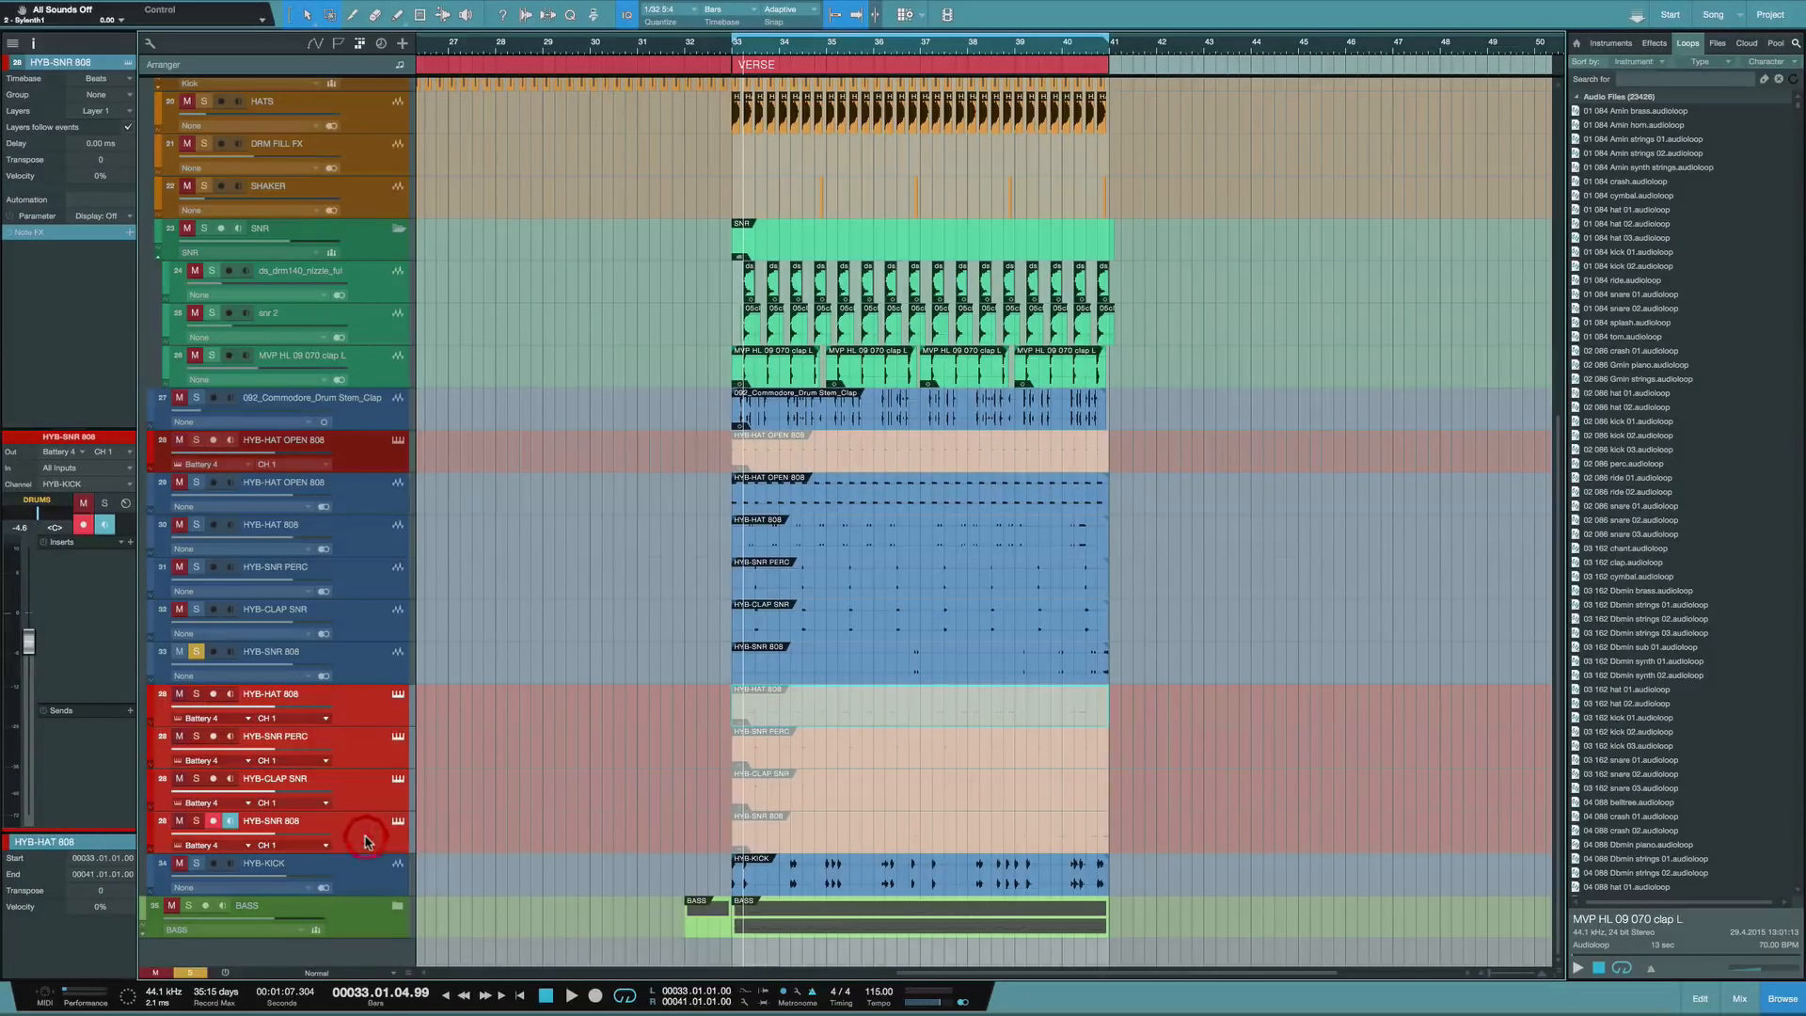
key("Delete")
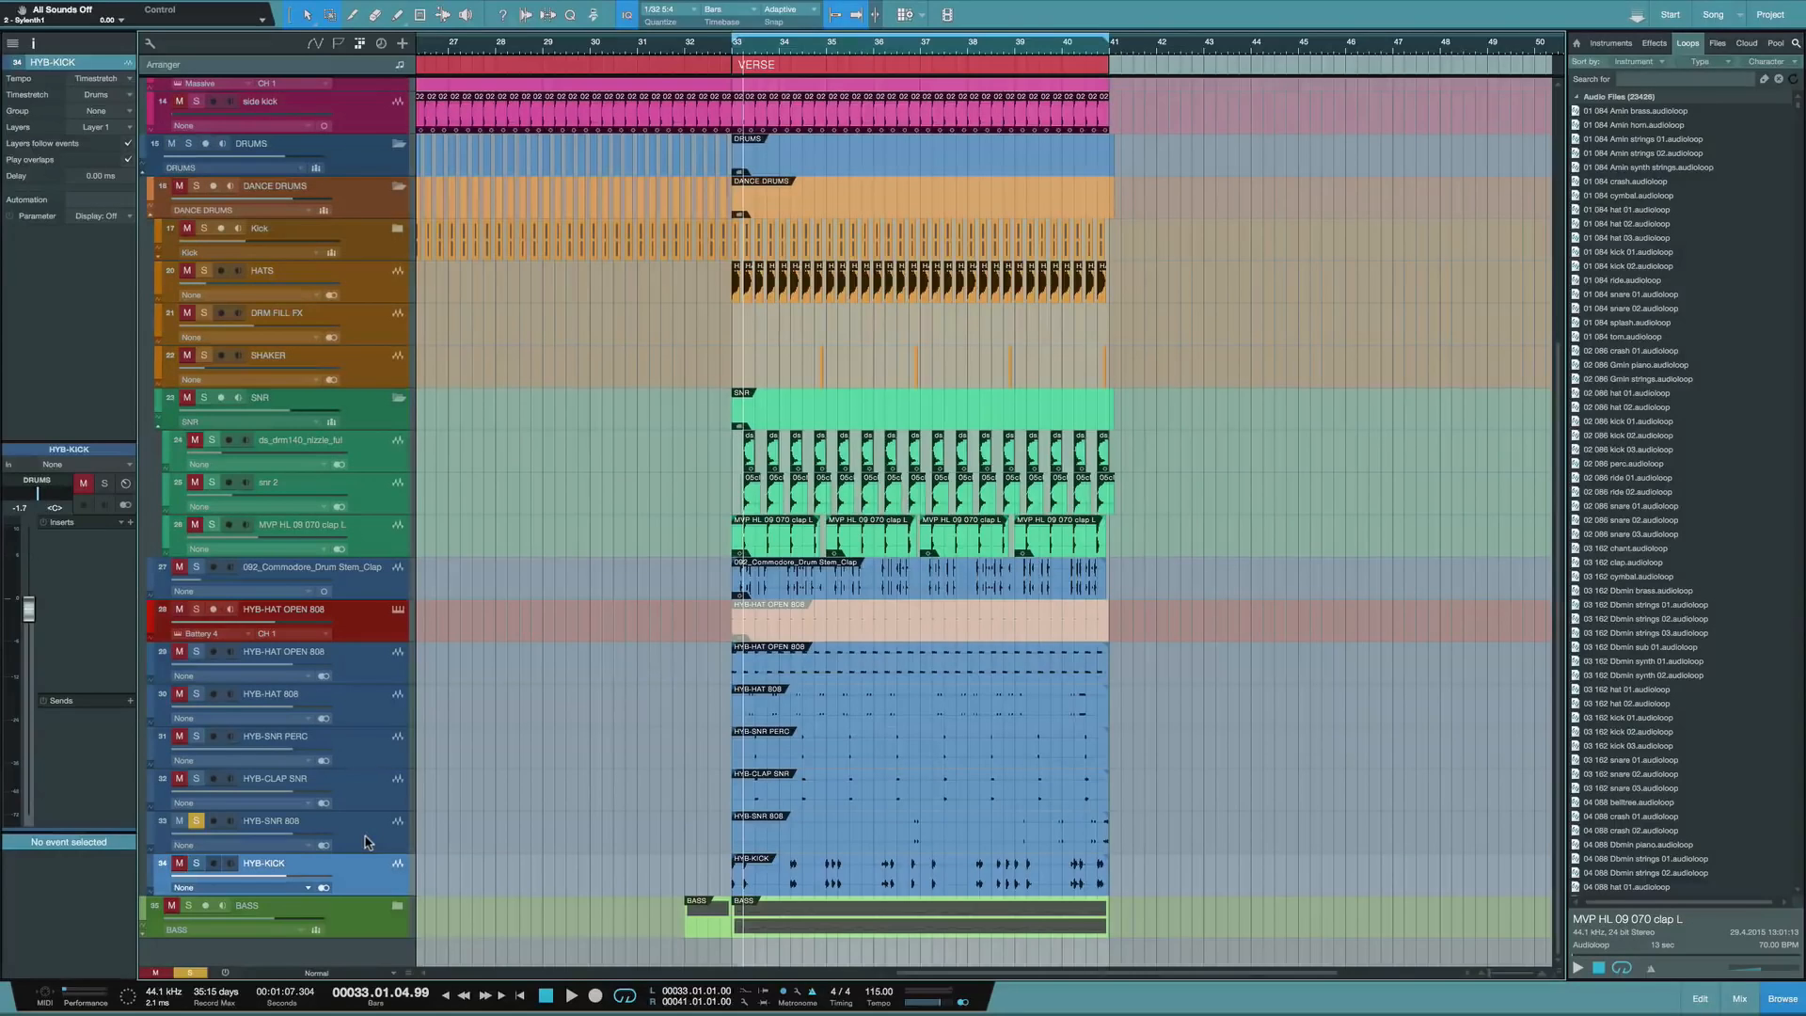
left_click(361, 623)
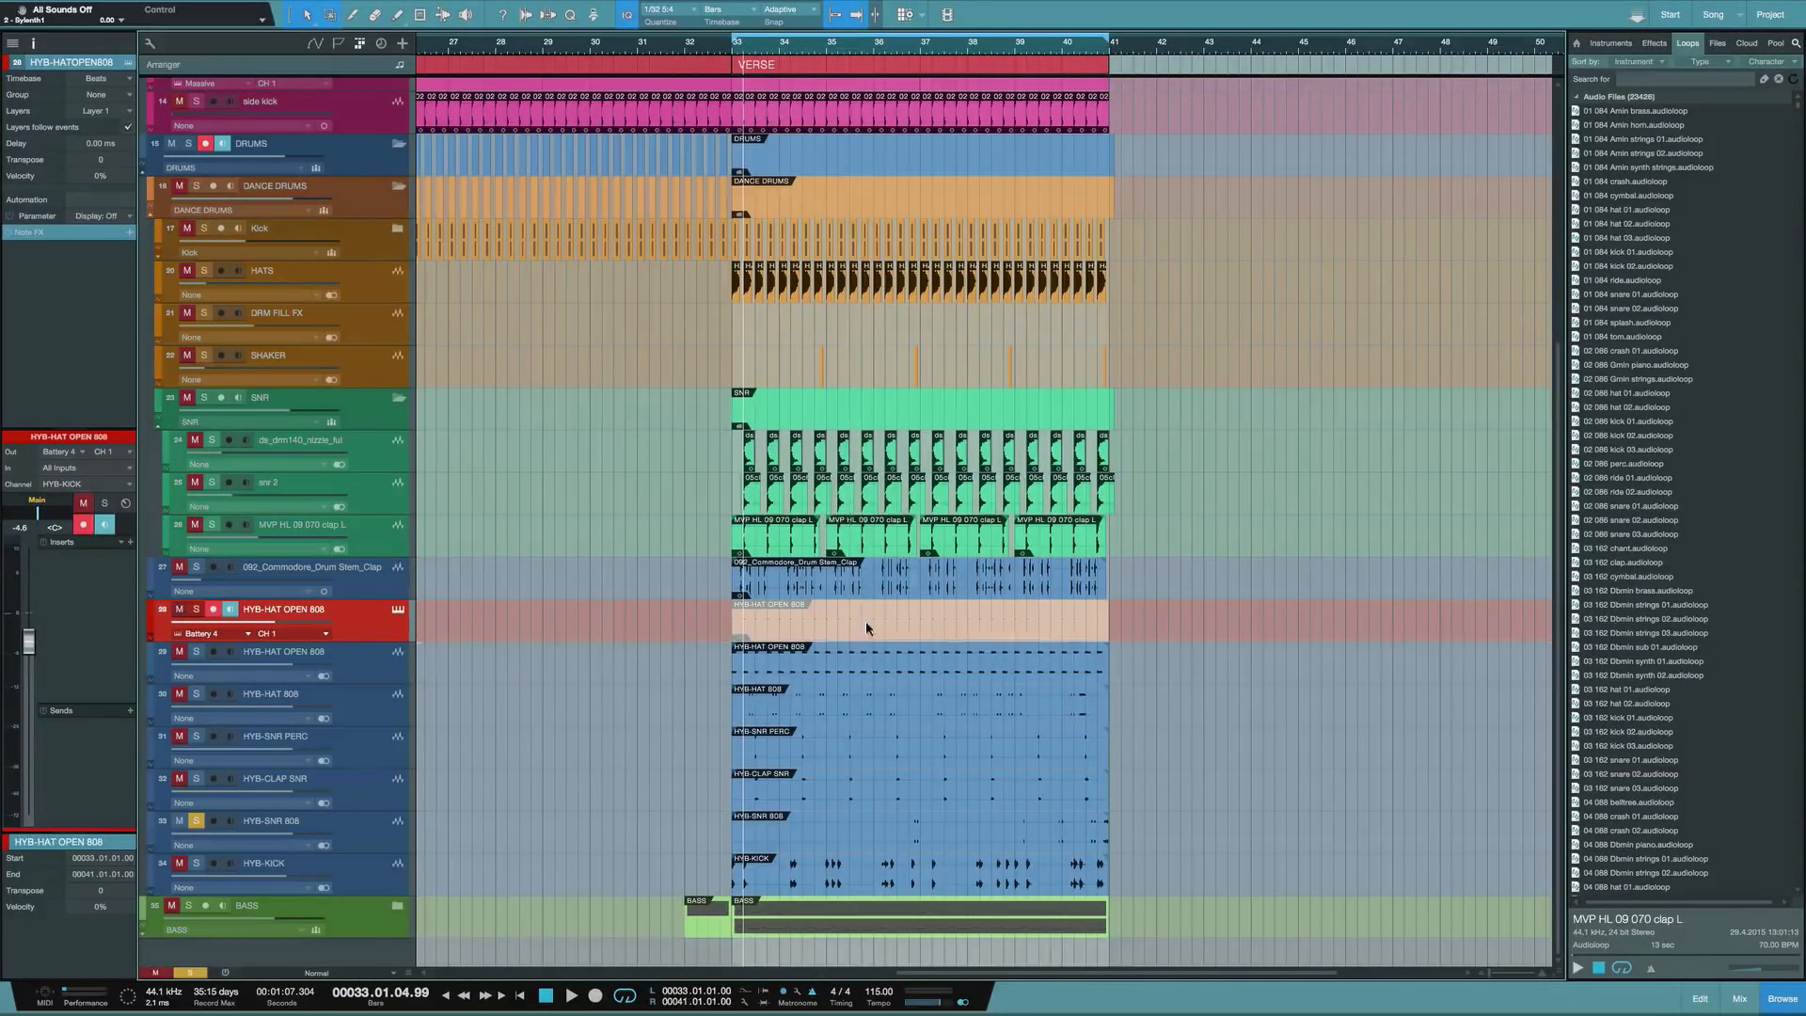
key("Delete")
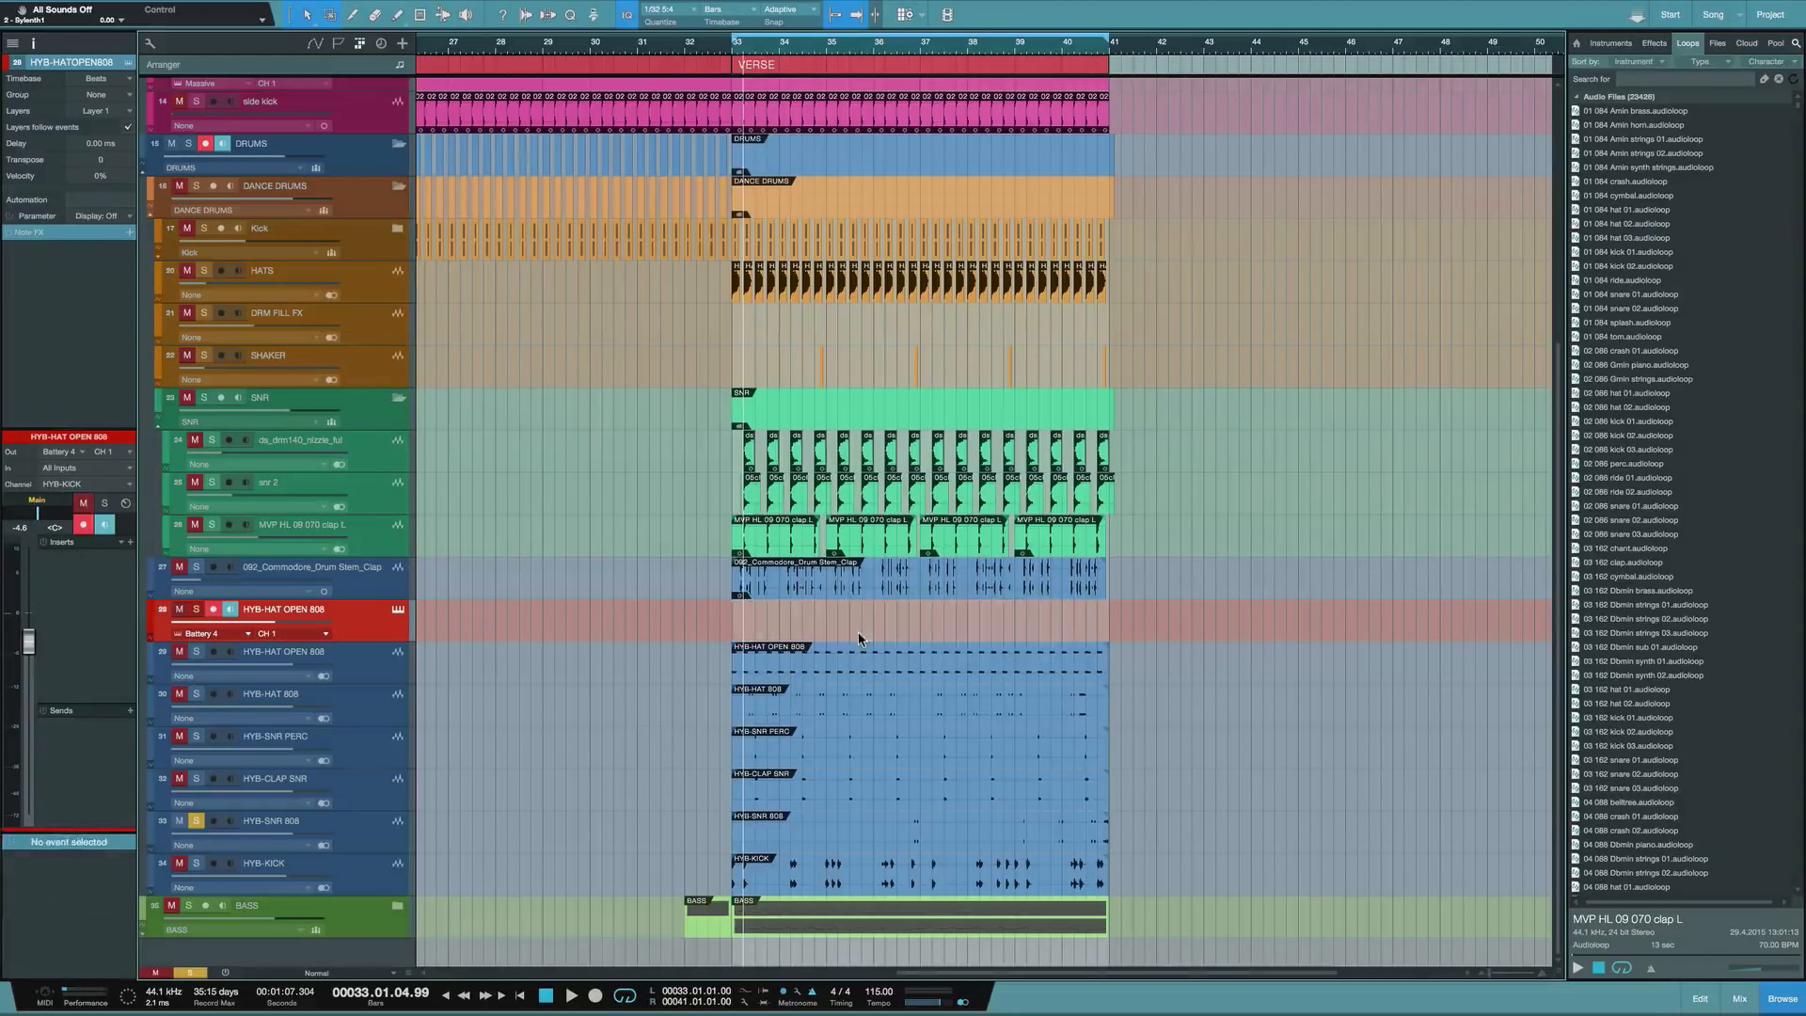
Unmute and unsolo the bounced HYB audio tracks, and switch the HYB-SNR 808 track to mono
left_click(375, 671)
mouse_move(177, 655)
left_mouse_down()
mouse_move(180, 779)
mouse_move(184, 654)
mouse_move(199, 663)
left_mouse_up()
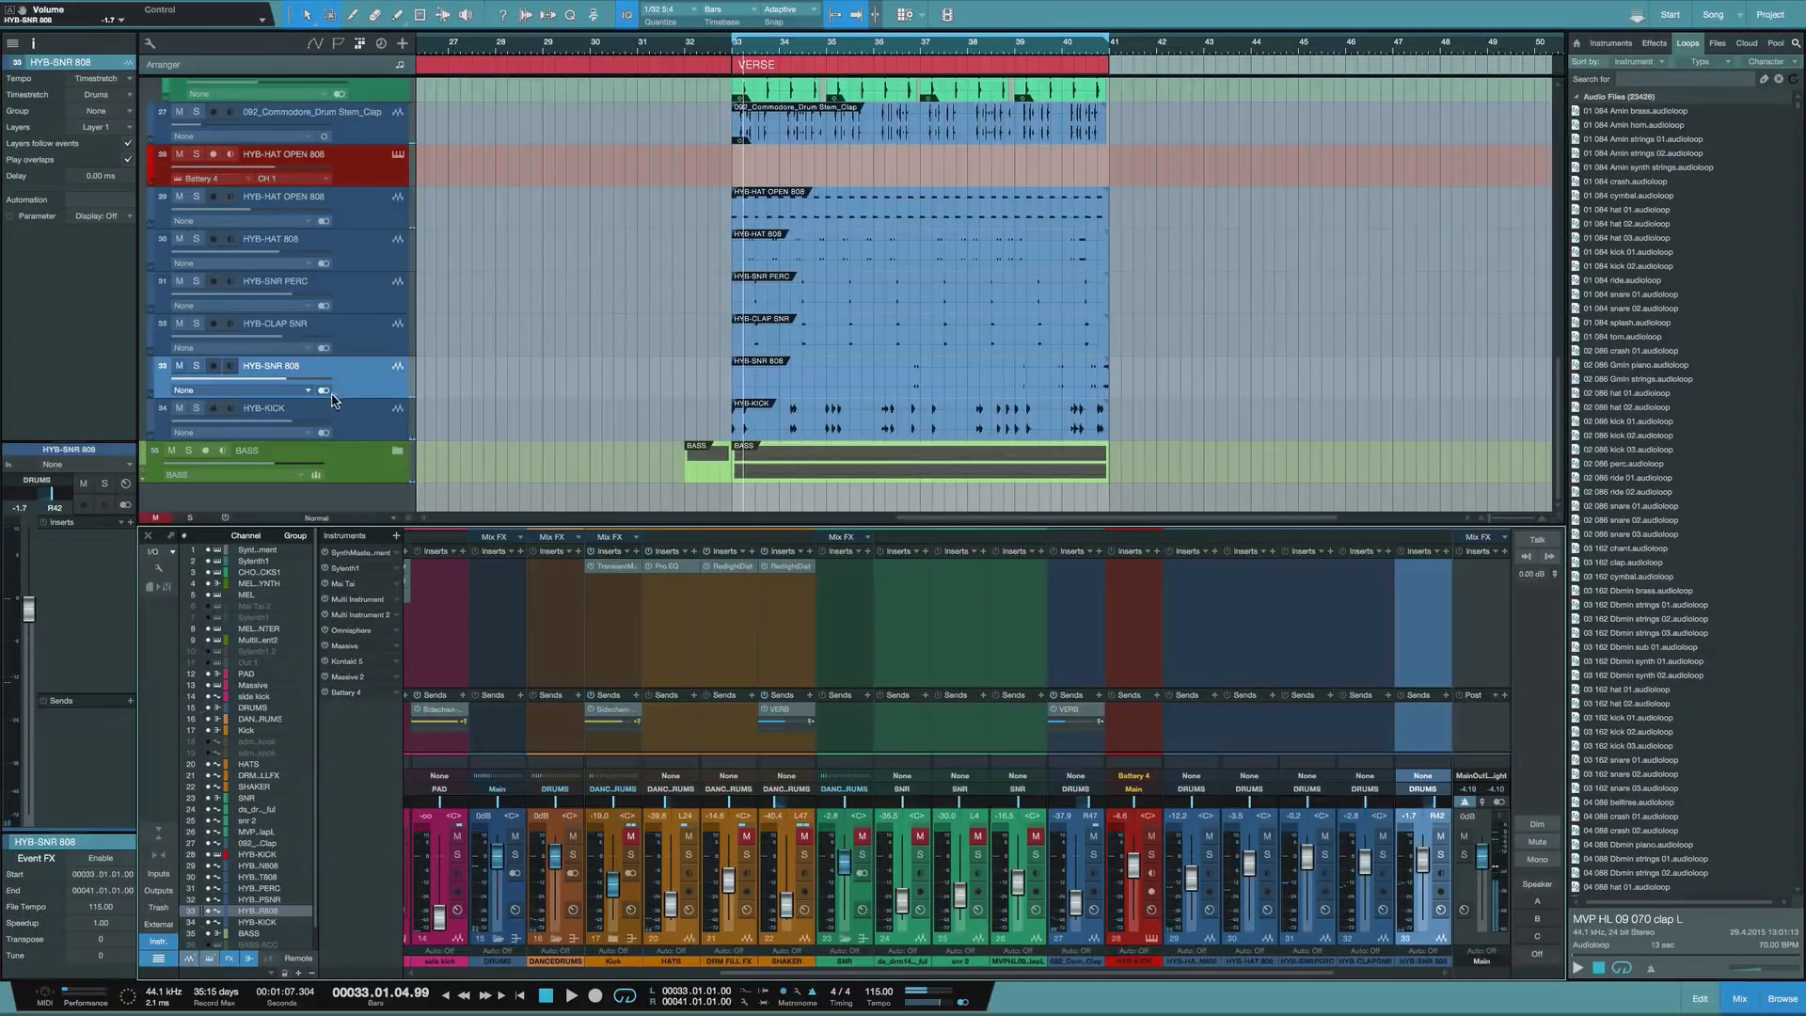
left_click(324, 390)
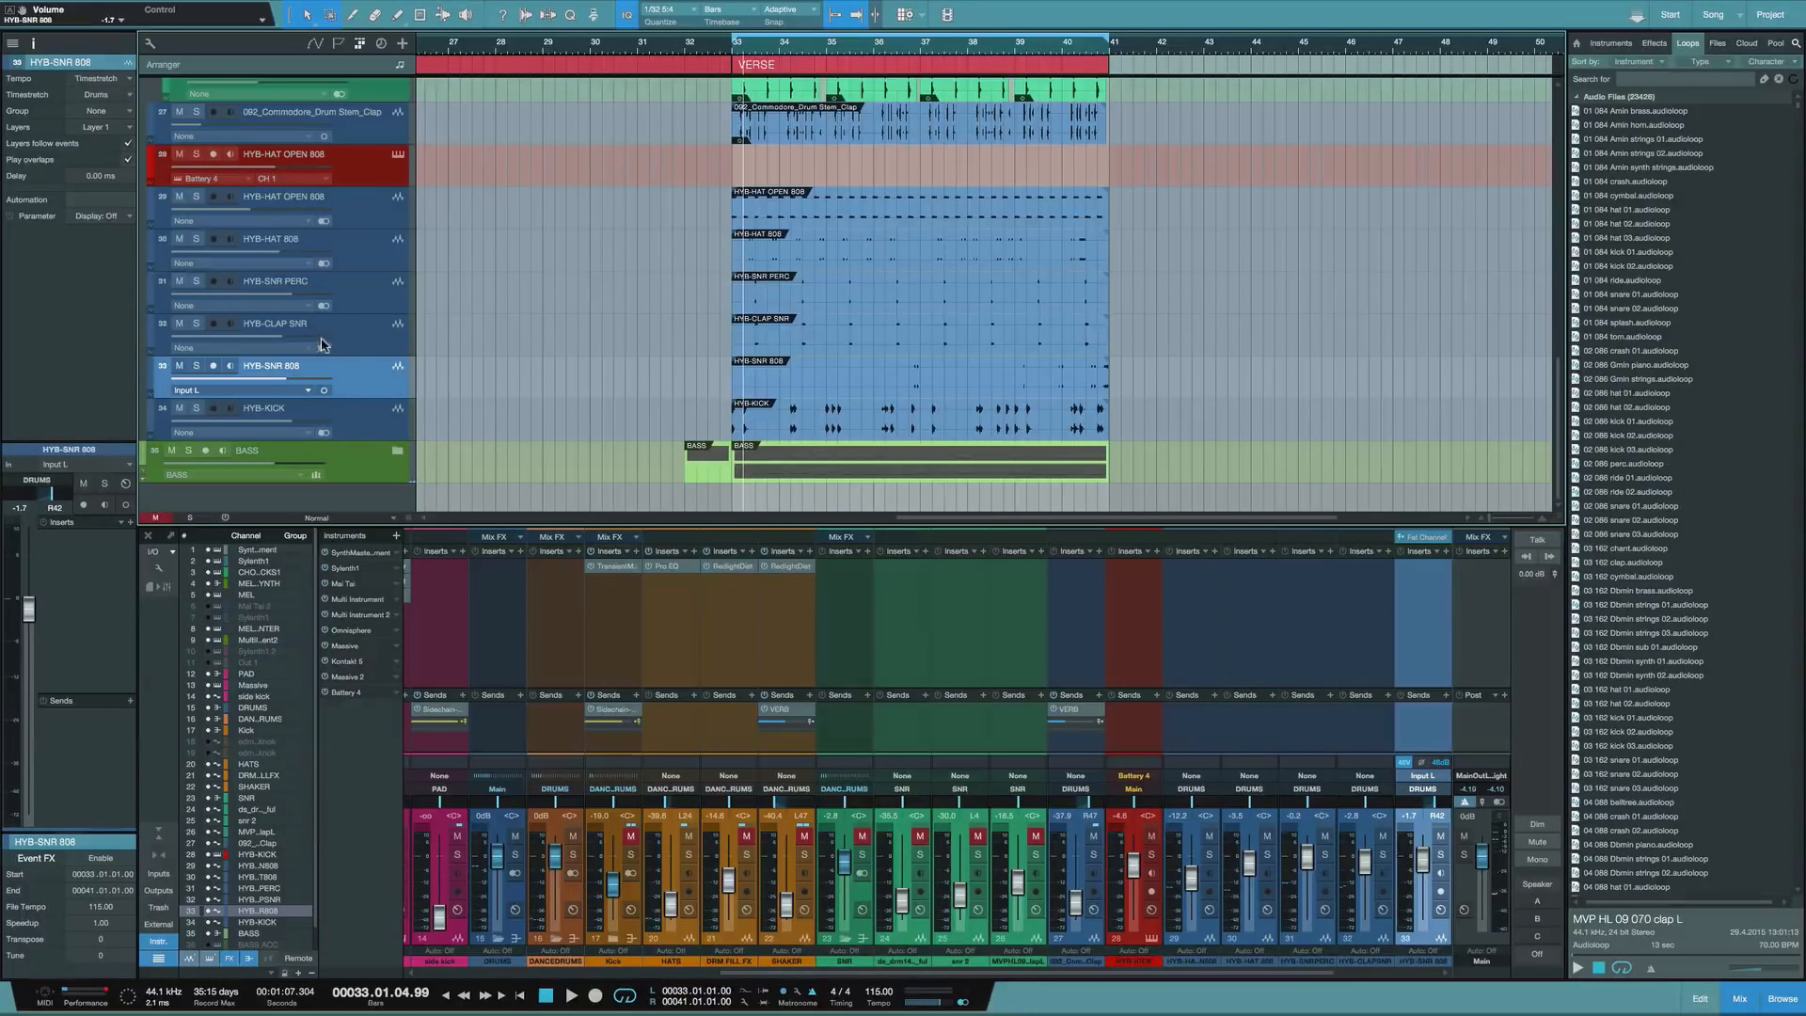
Play the bounced drum tracks with the kick and bass from bar 33, stop playback, and save the song
key("space")
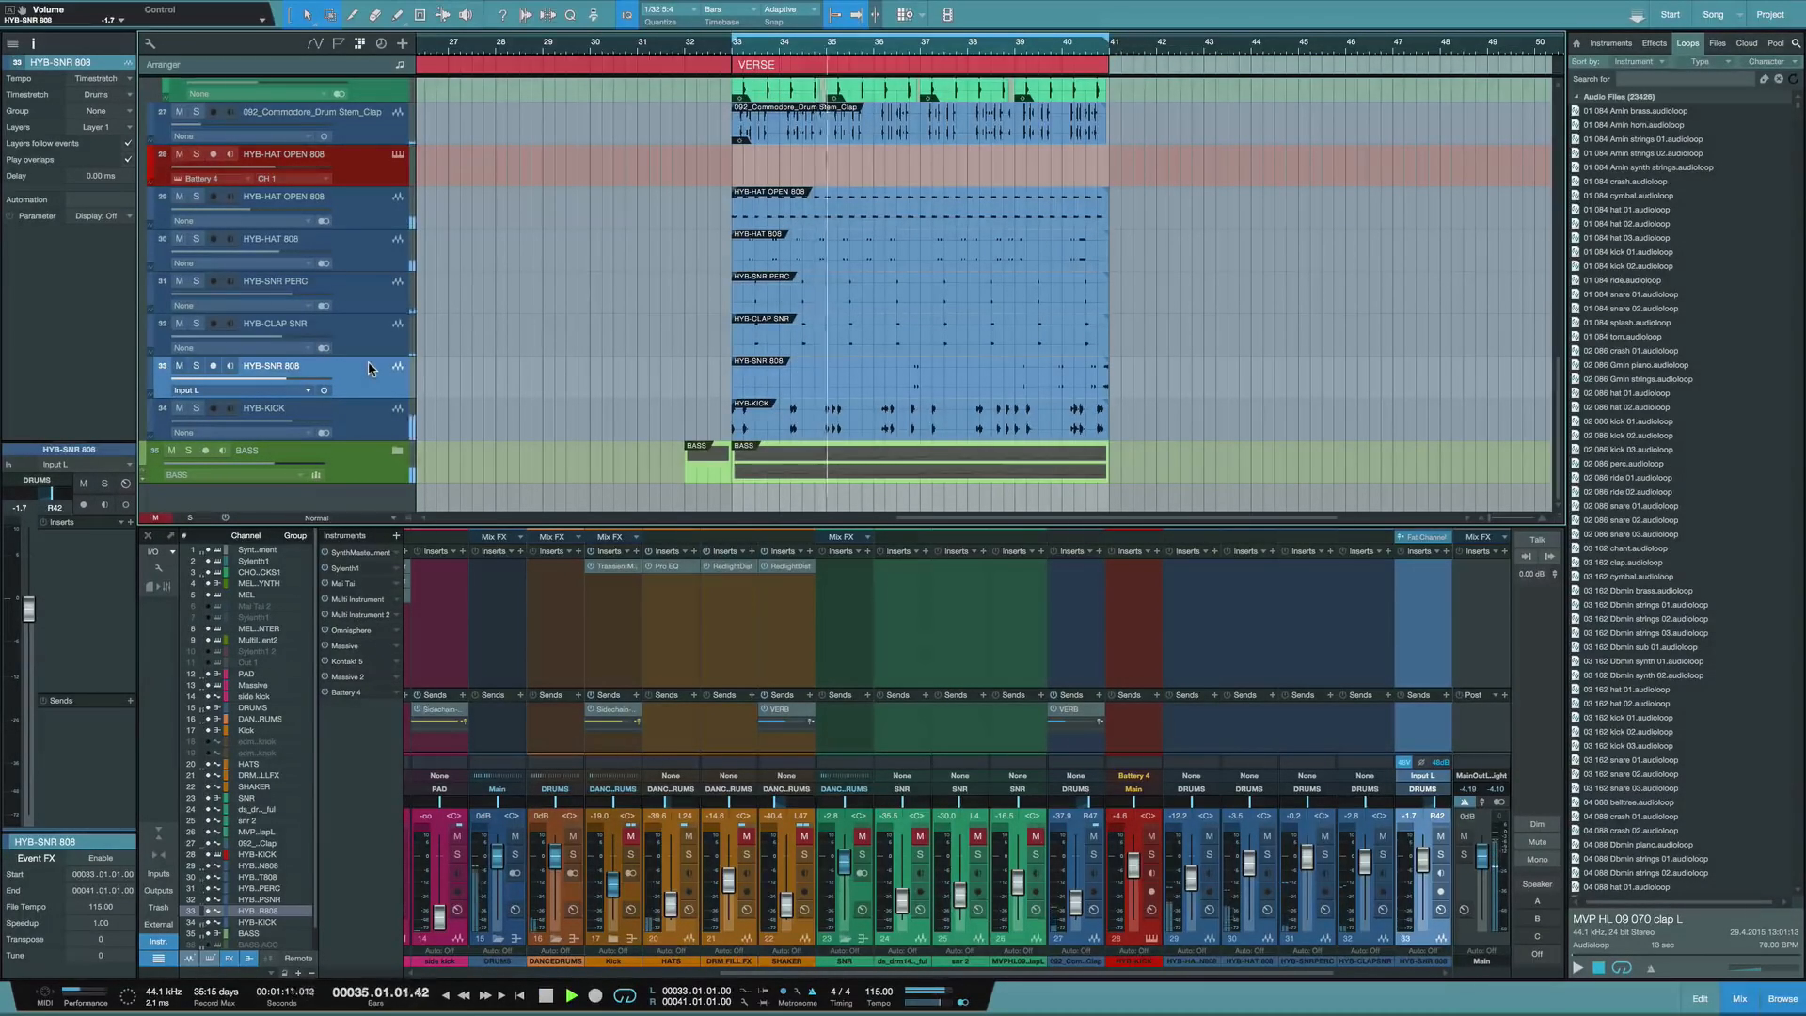
key("space")
key("super+s")
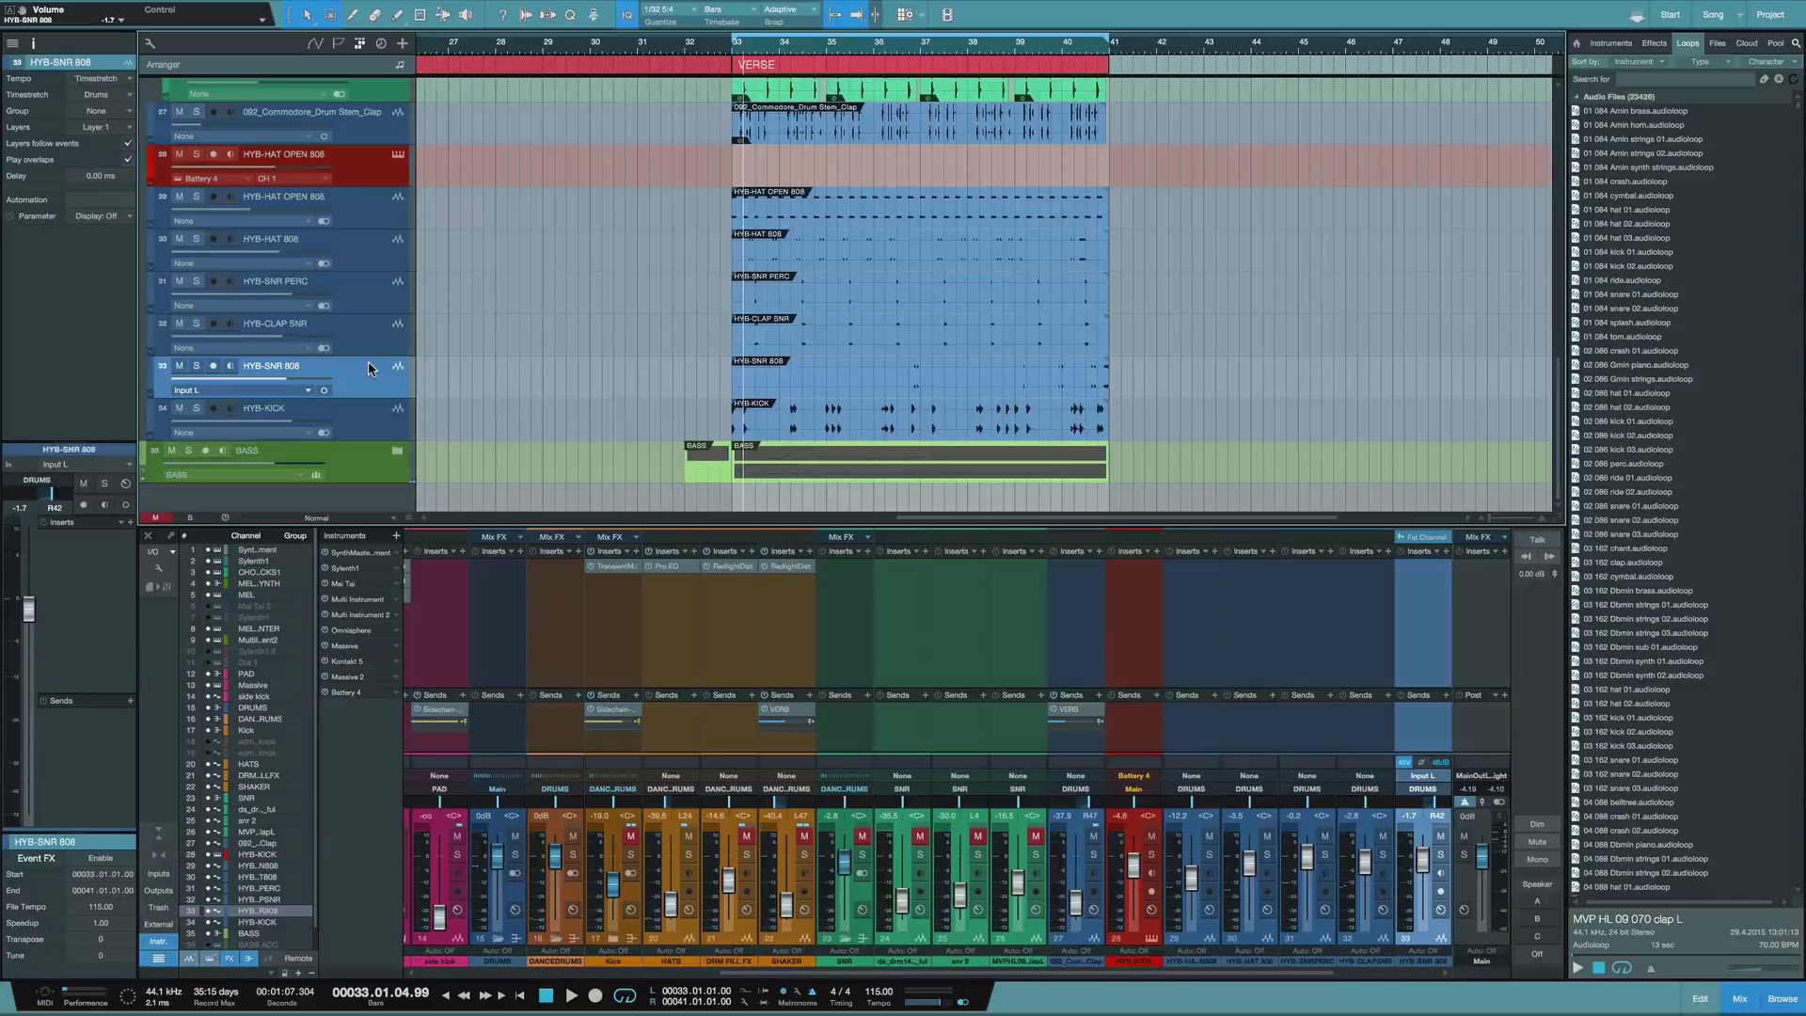
Switch the HYB-HAT 808 and HYB-KICK audio tracks to mono while the verse plays, and stop playback
left_click(376, 337)
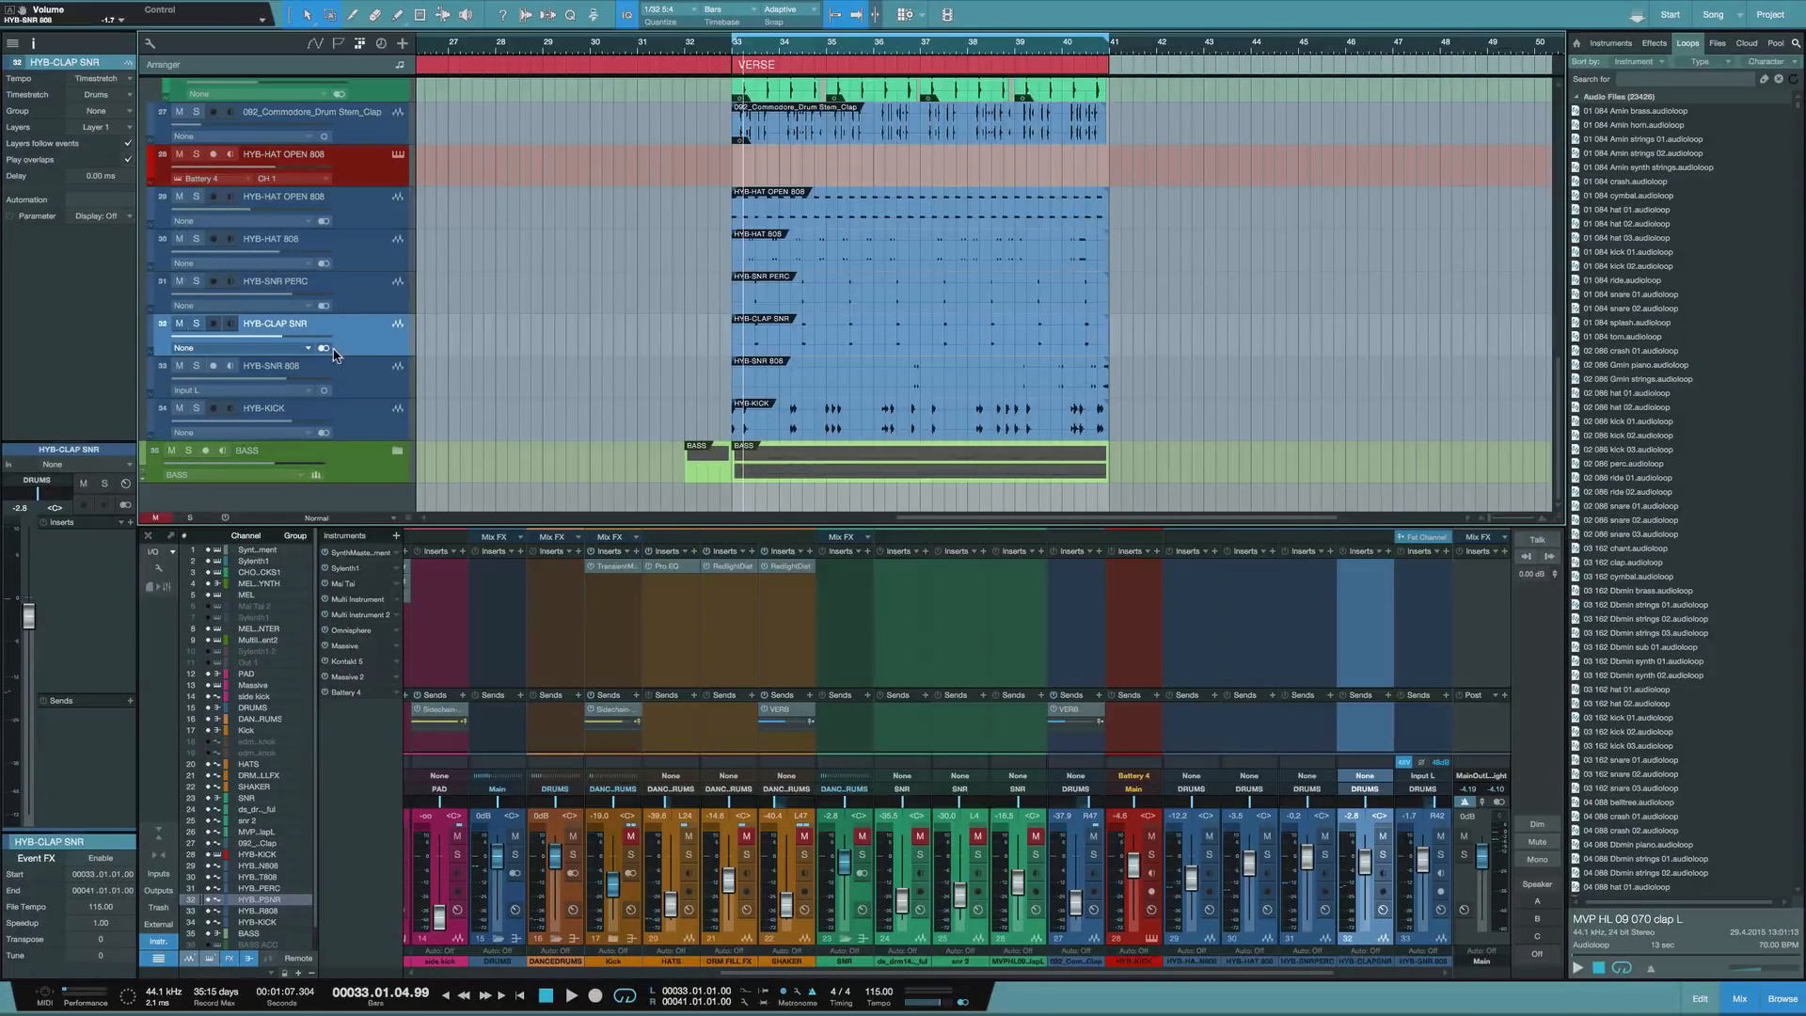
left_click(355, 295)
left_click(355, 252)
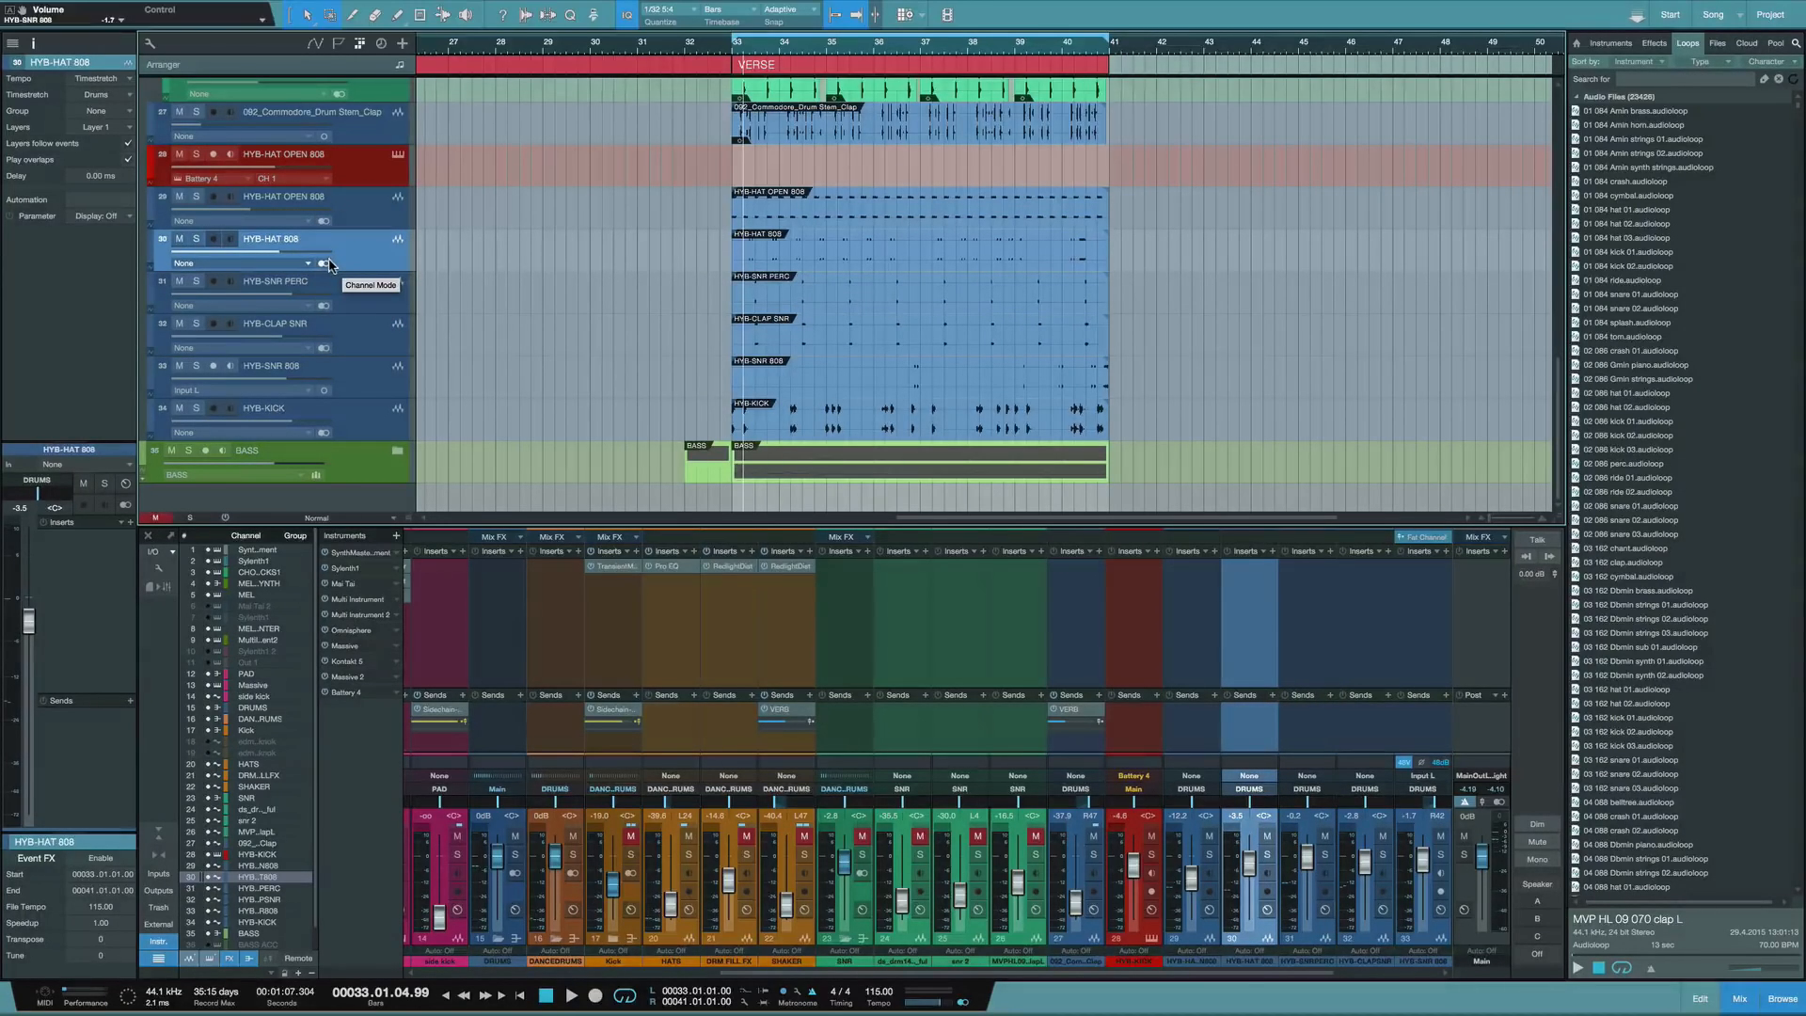
key("space")
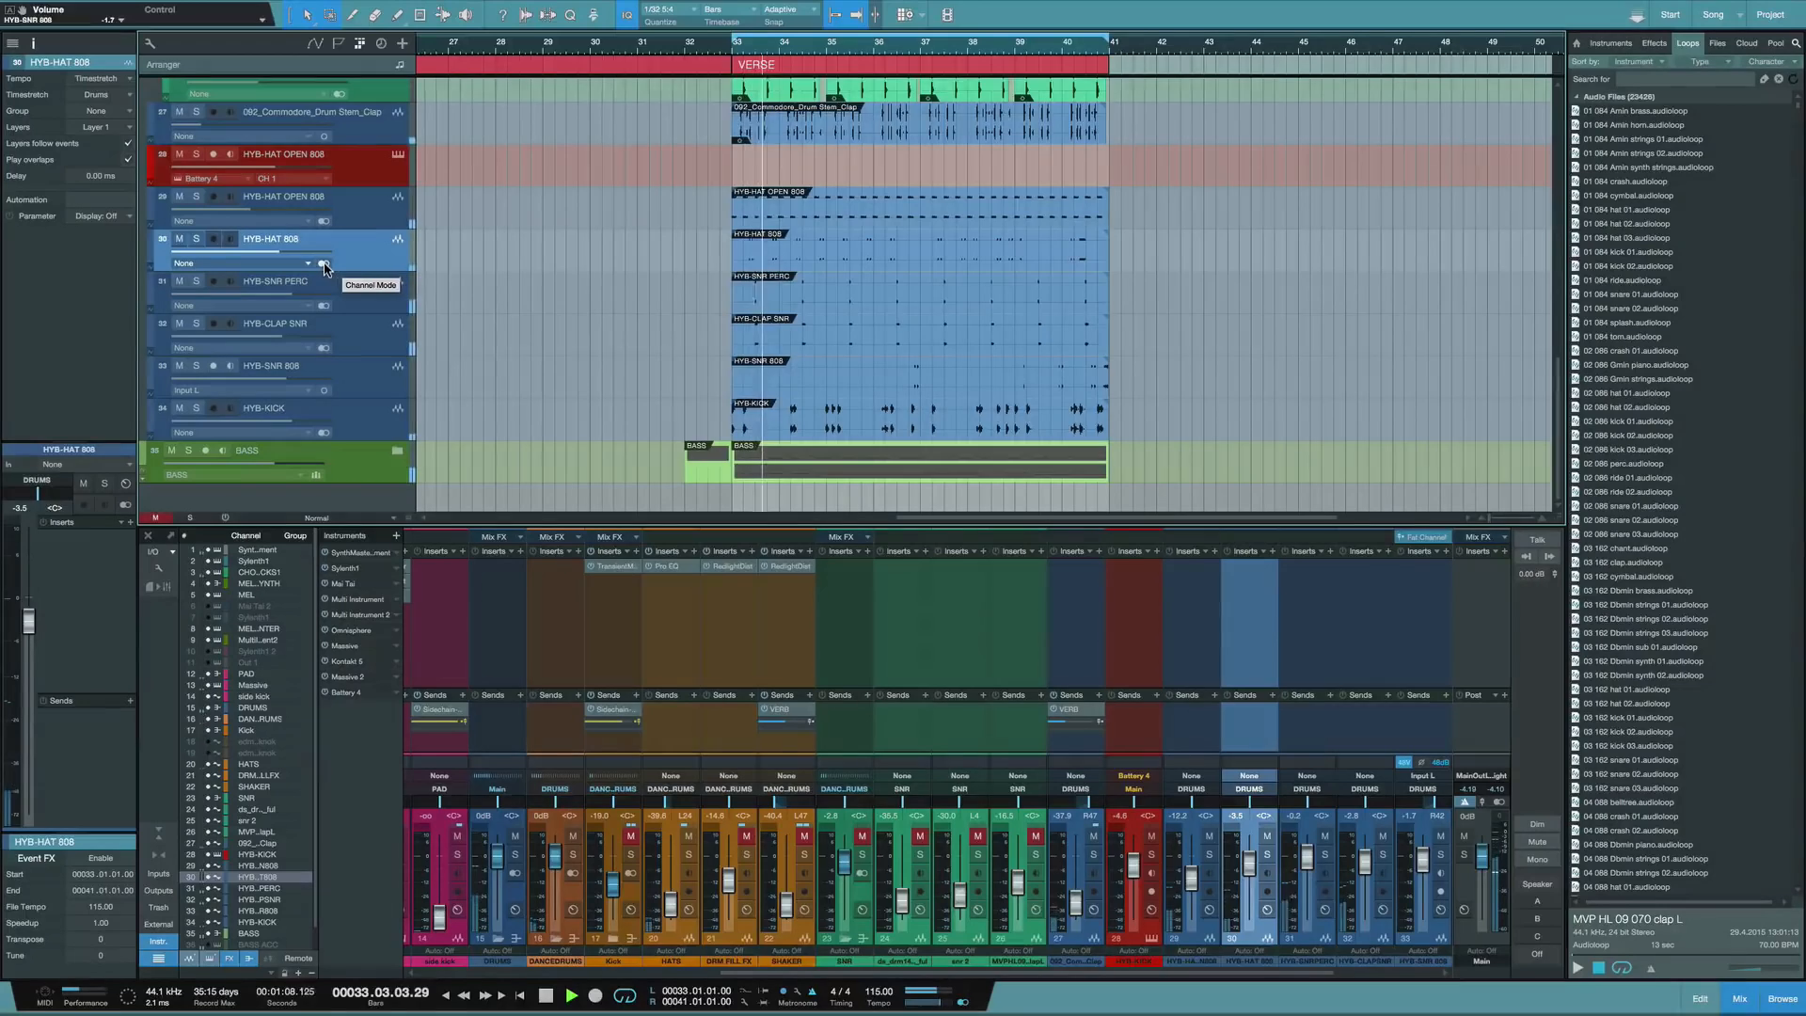
left_click(323, 264)
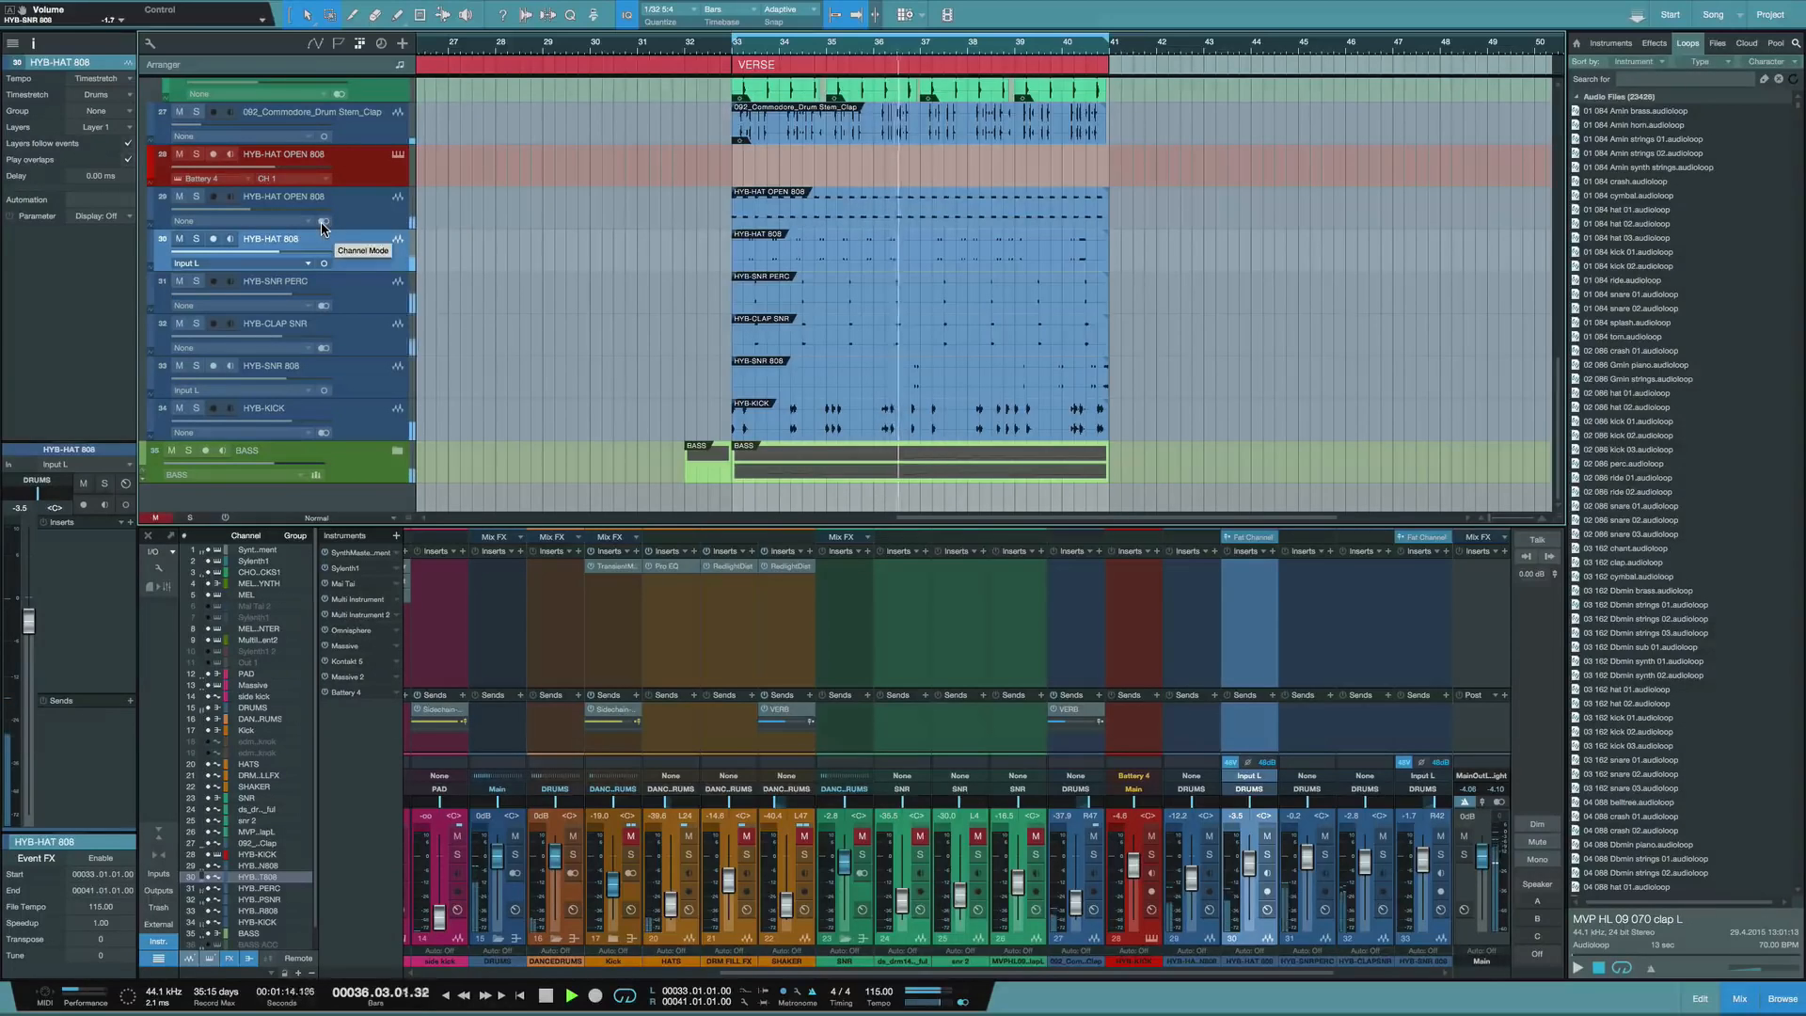
left_click(325, 433)
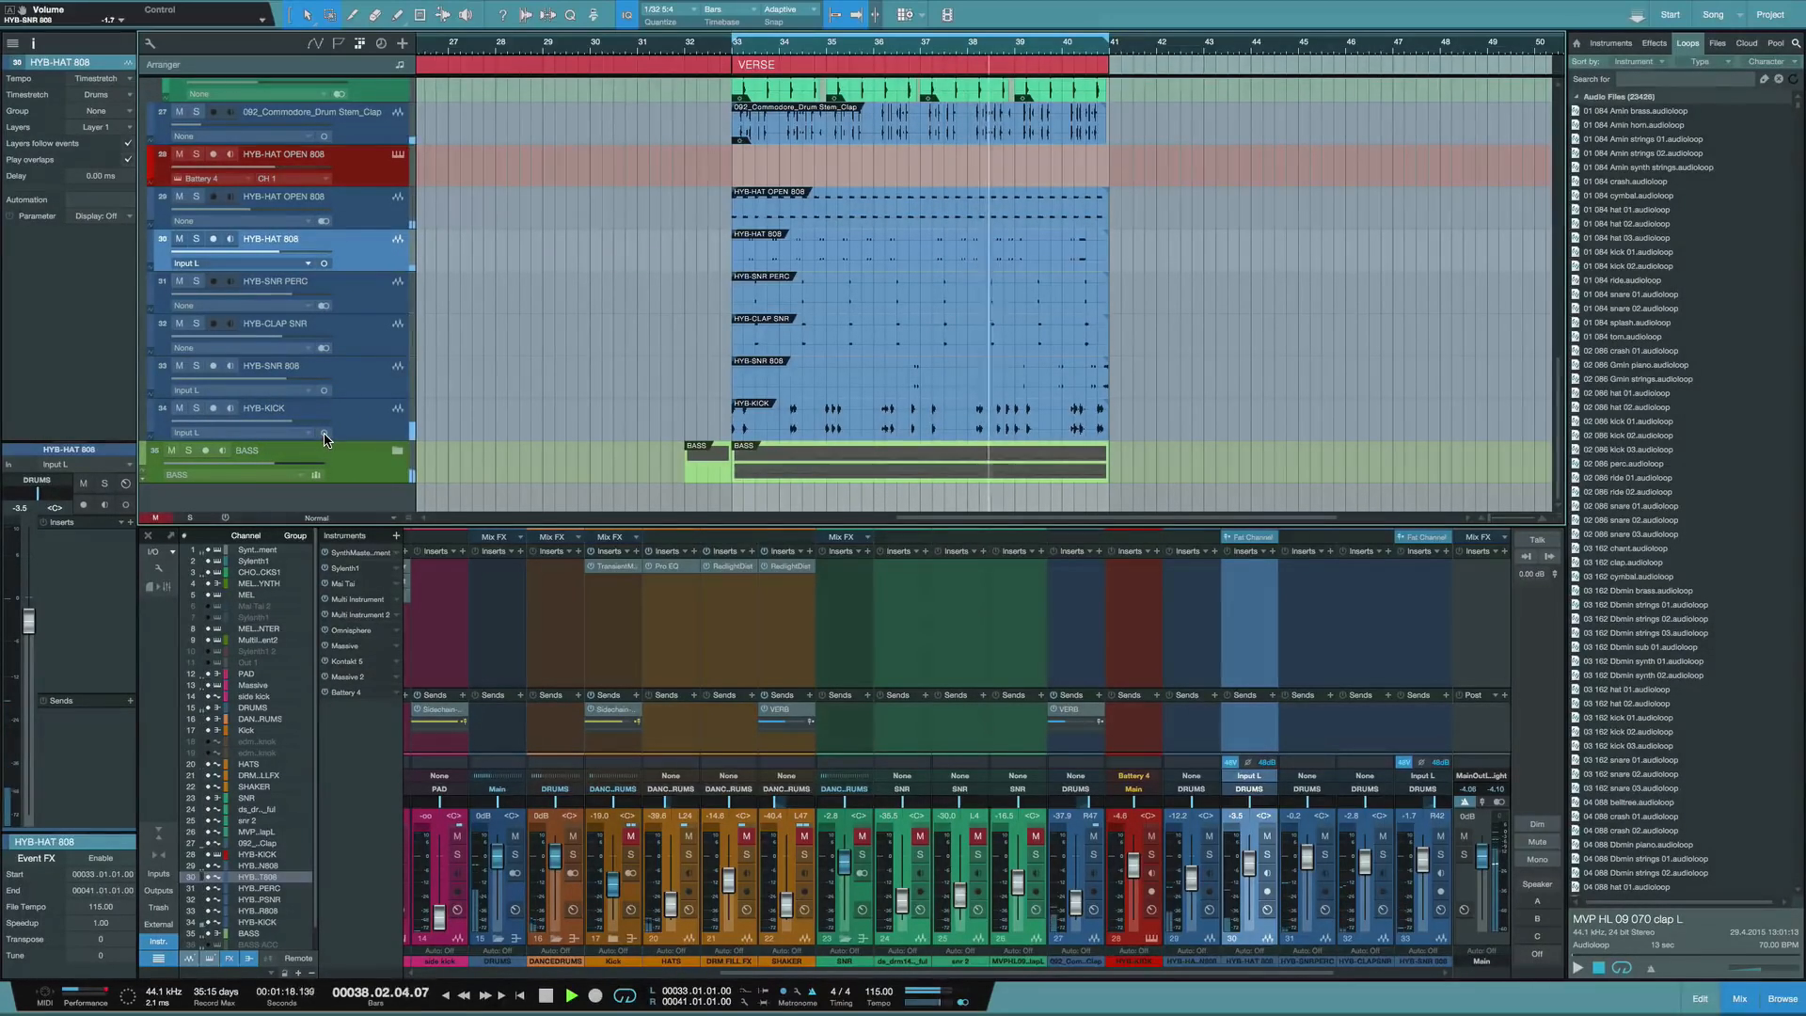
left_click(347, 425)
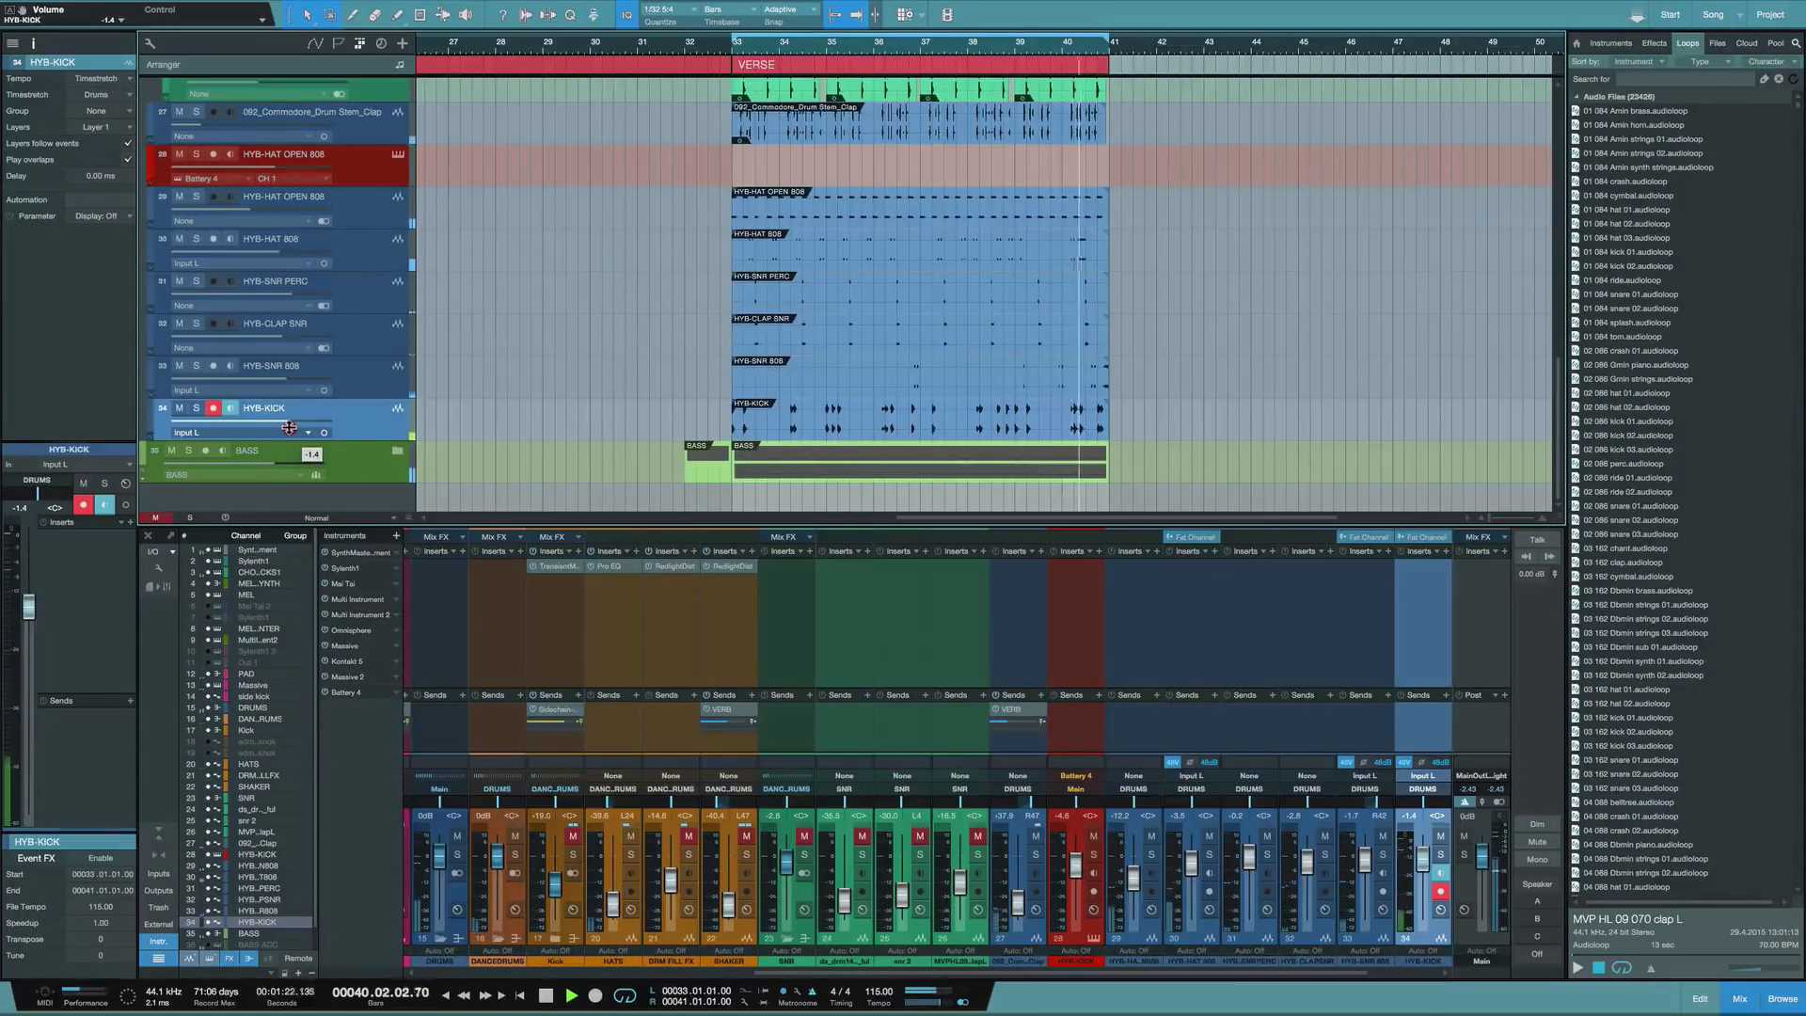
left_click(346, 427)
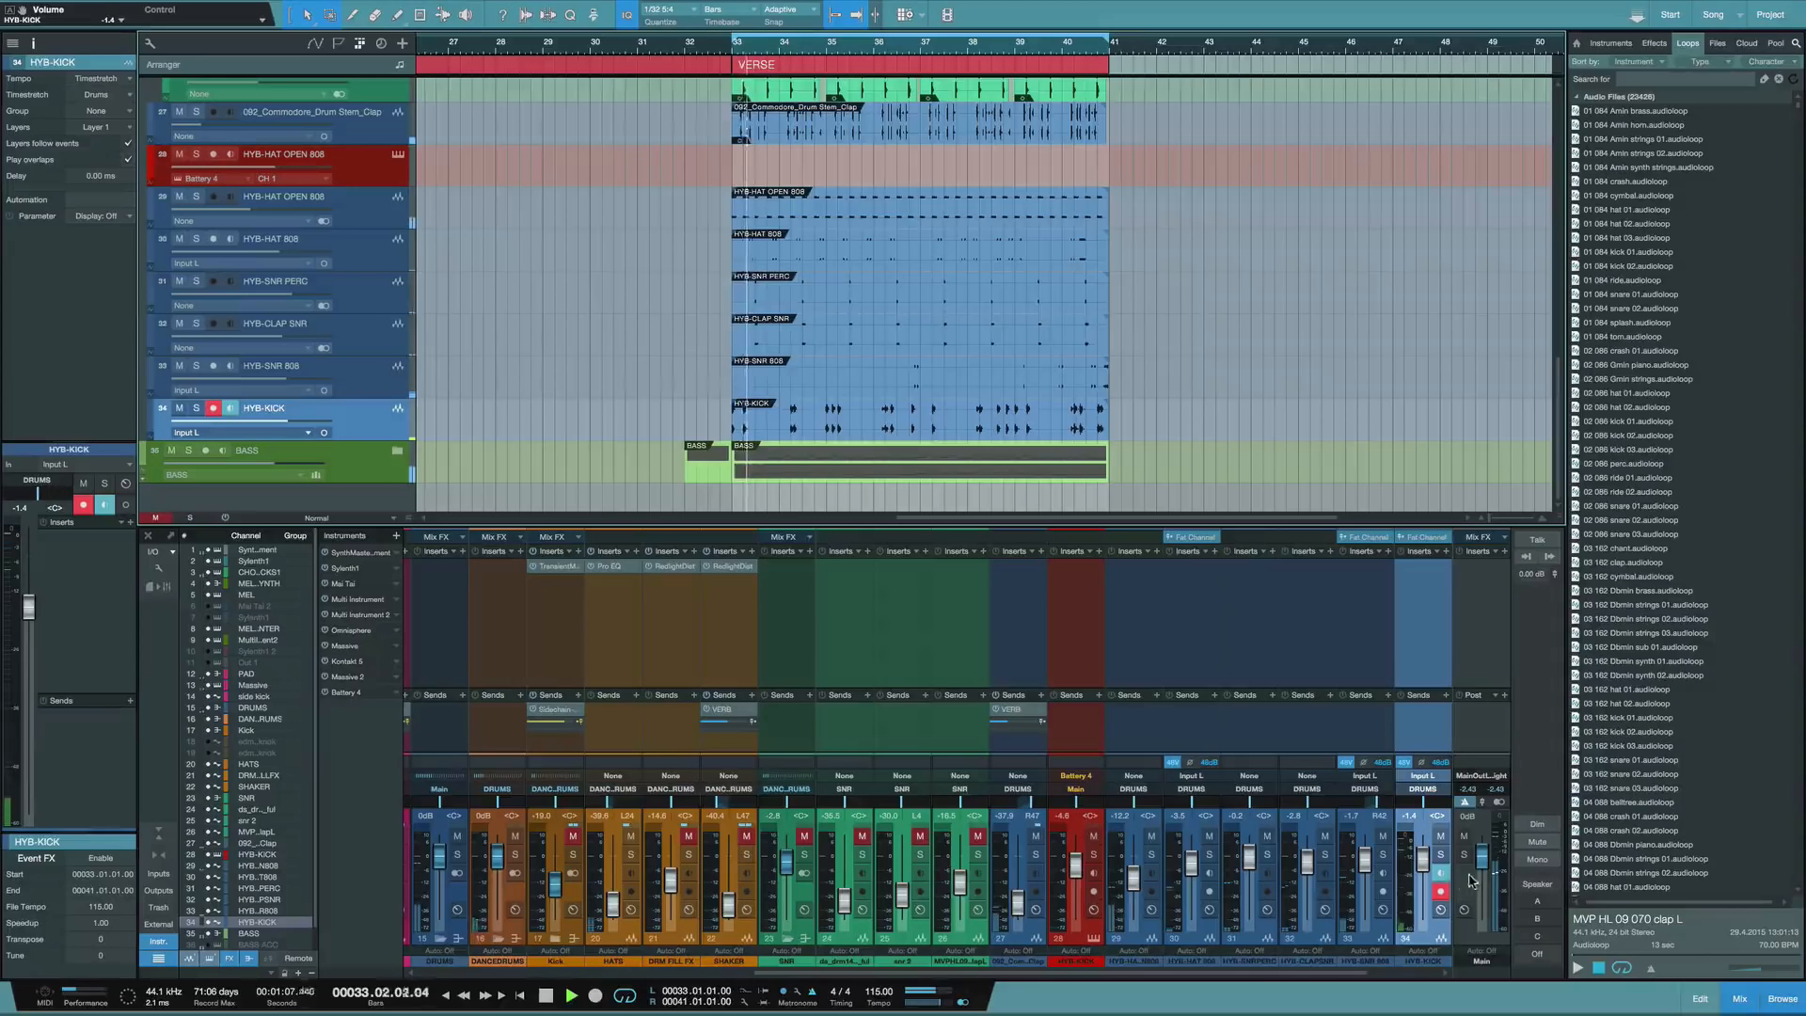
key("space")
Set the inputs of the HYB-KICK, HYB-SNR 808 and HYB-HAT 808 channels to None
left_click(1417, 778)
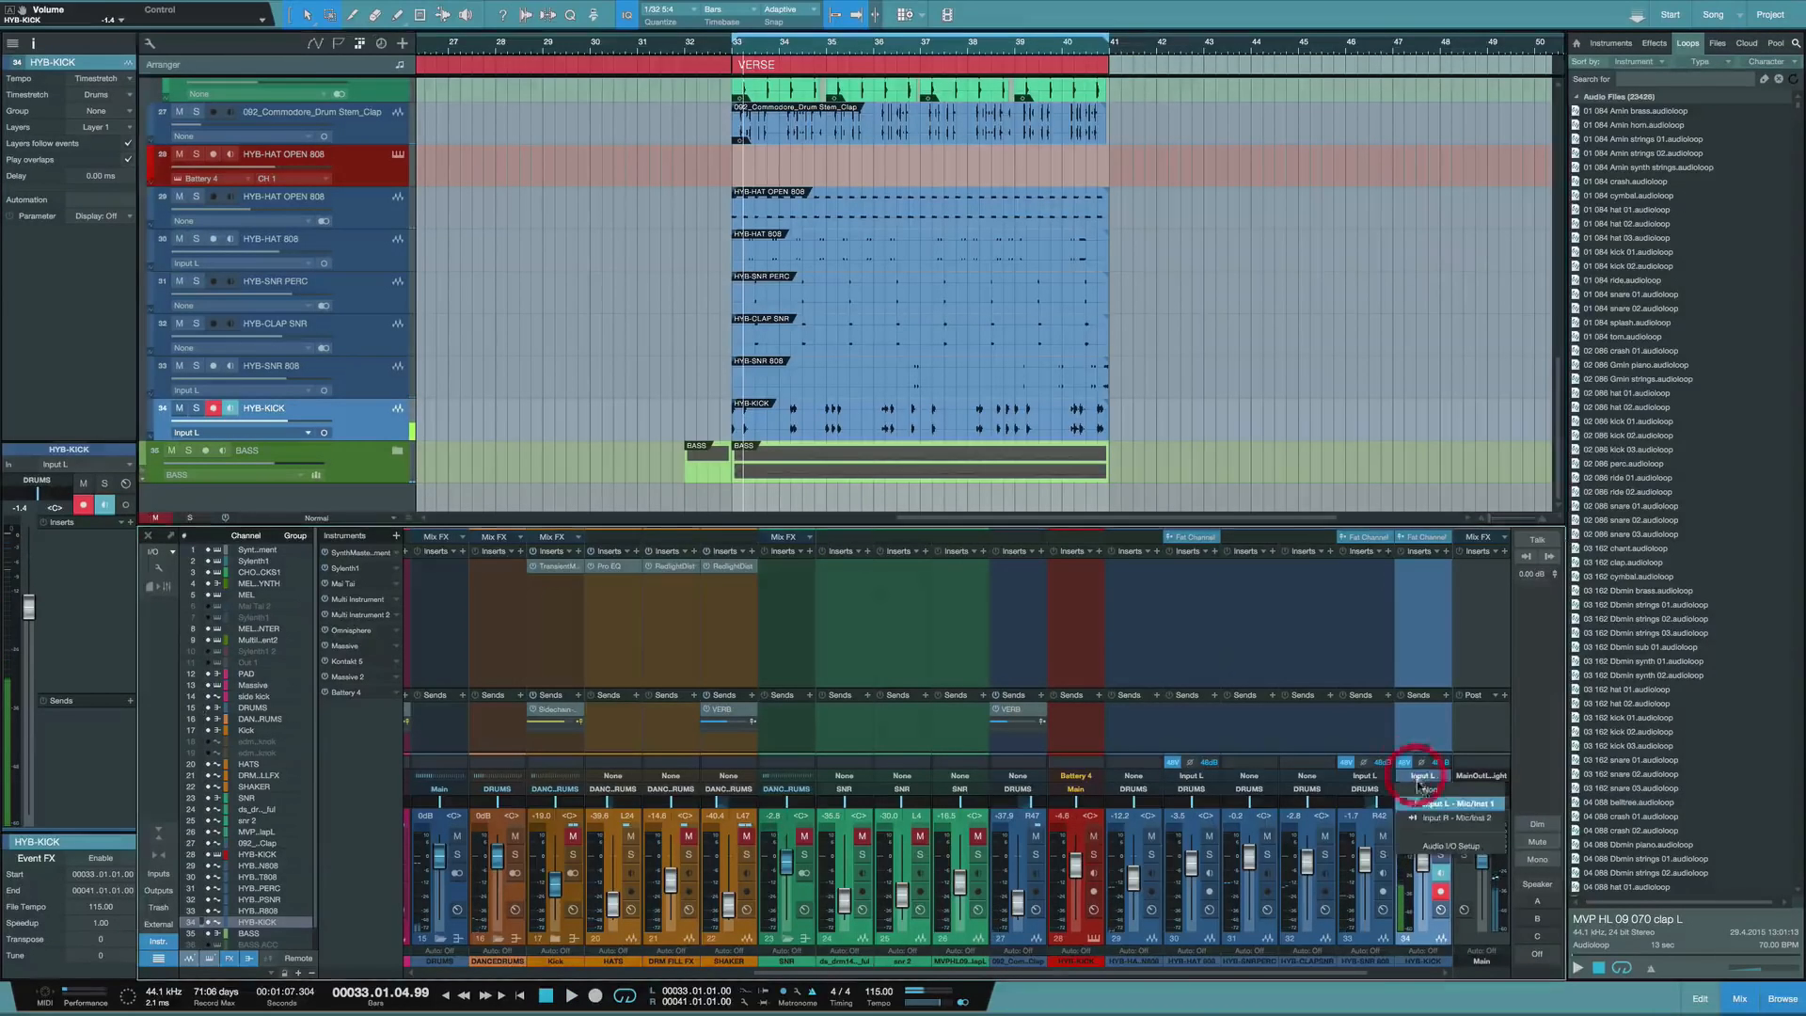
left_click(1421, 786)
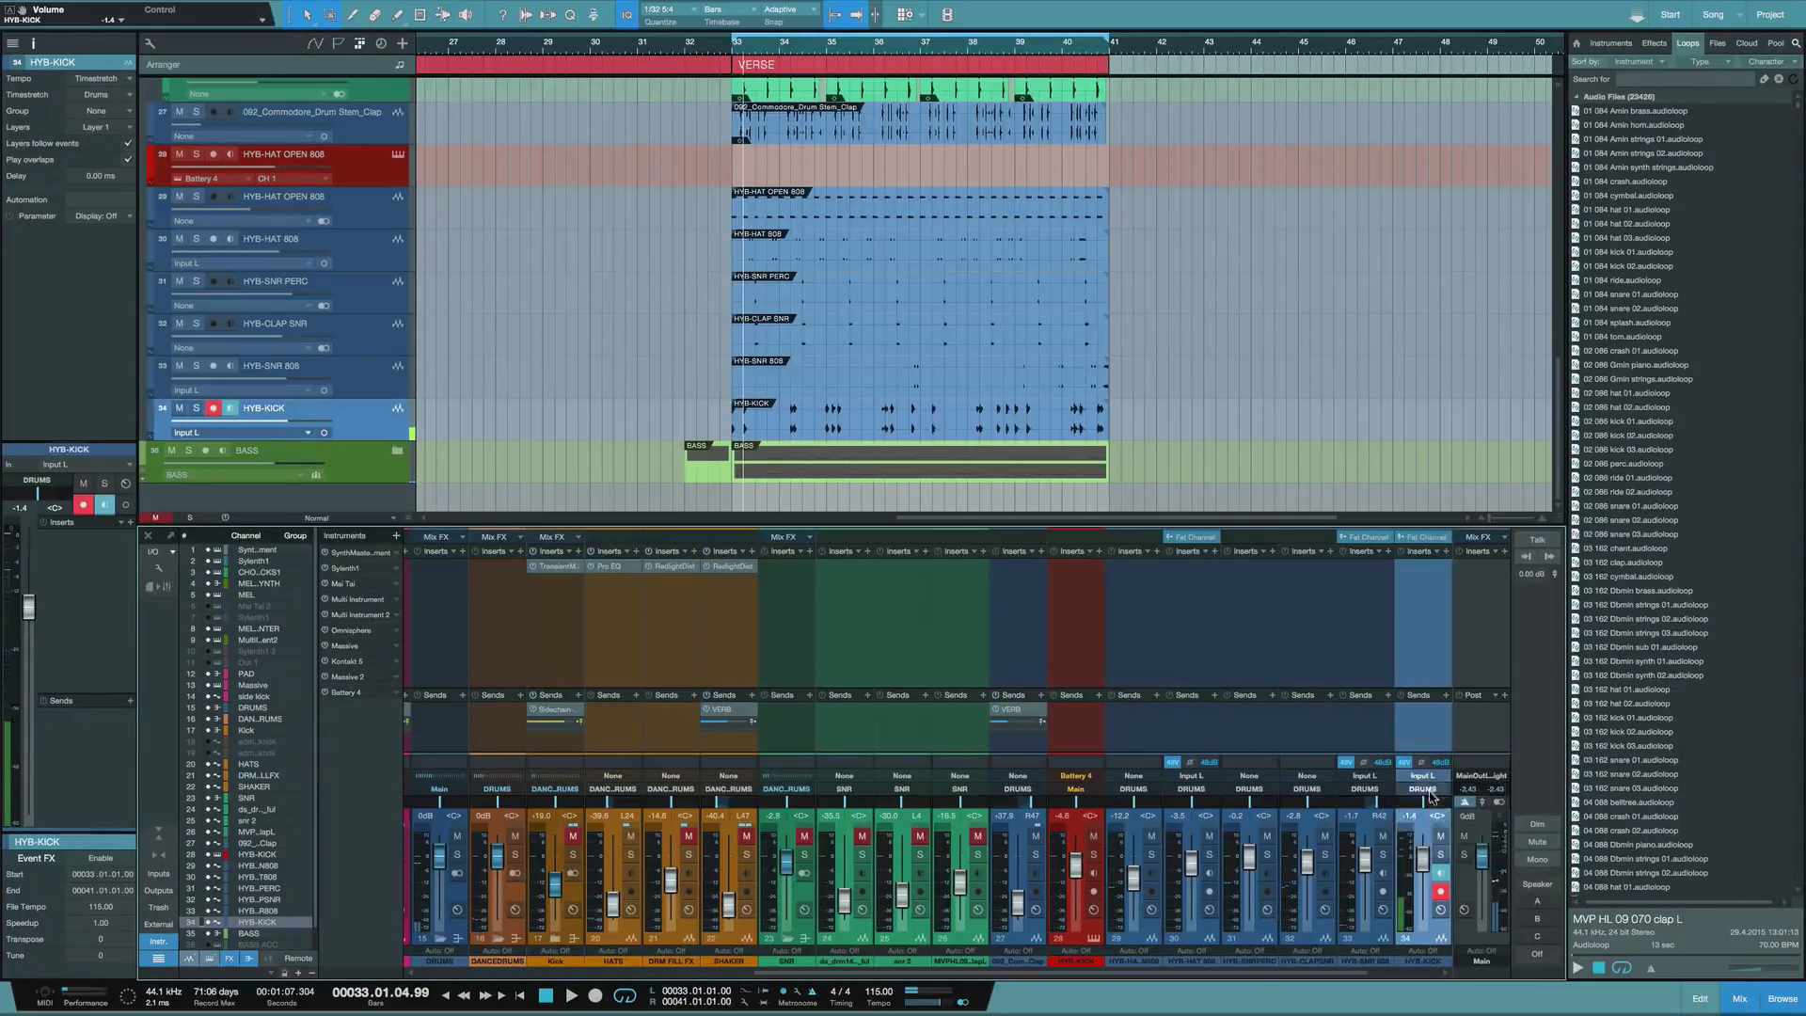
left_click(1373, 777)
left_click(1373, 786)
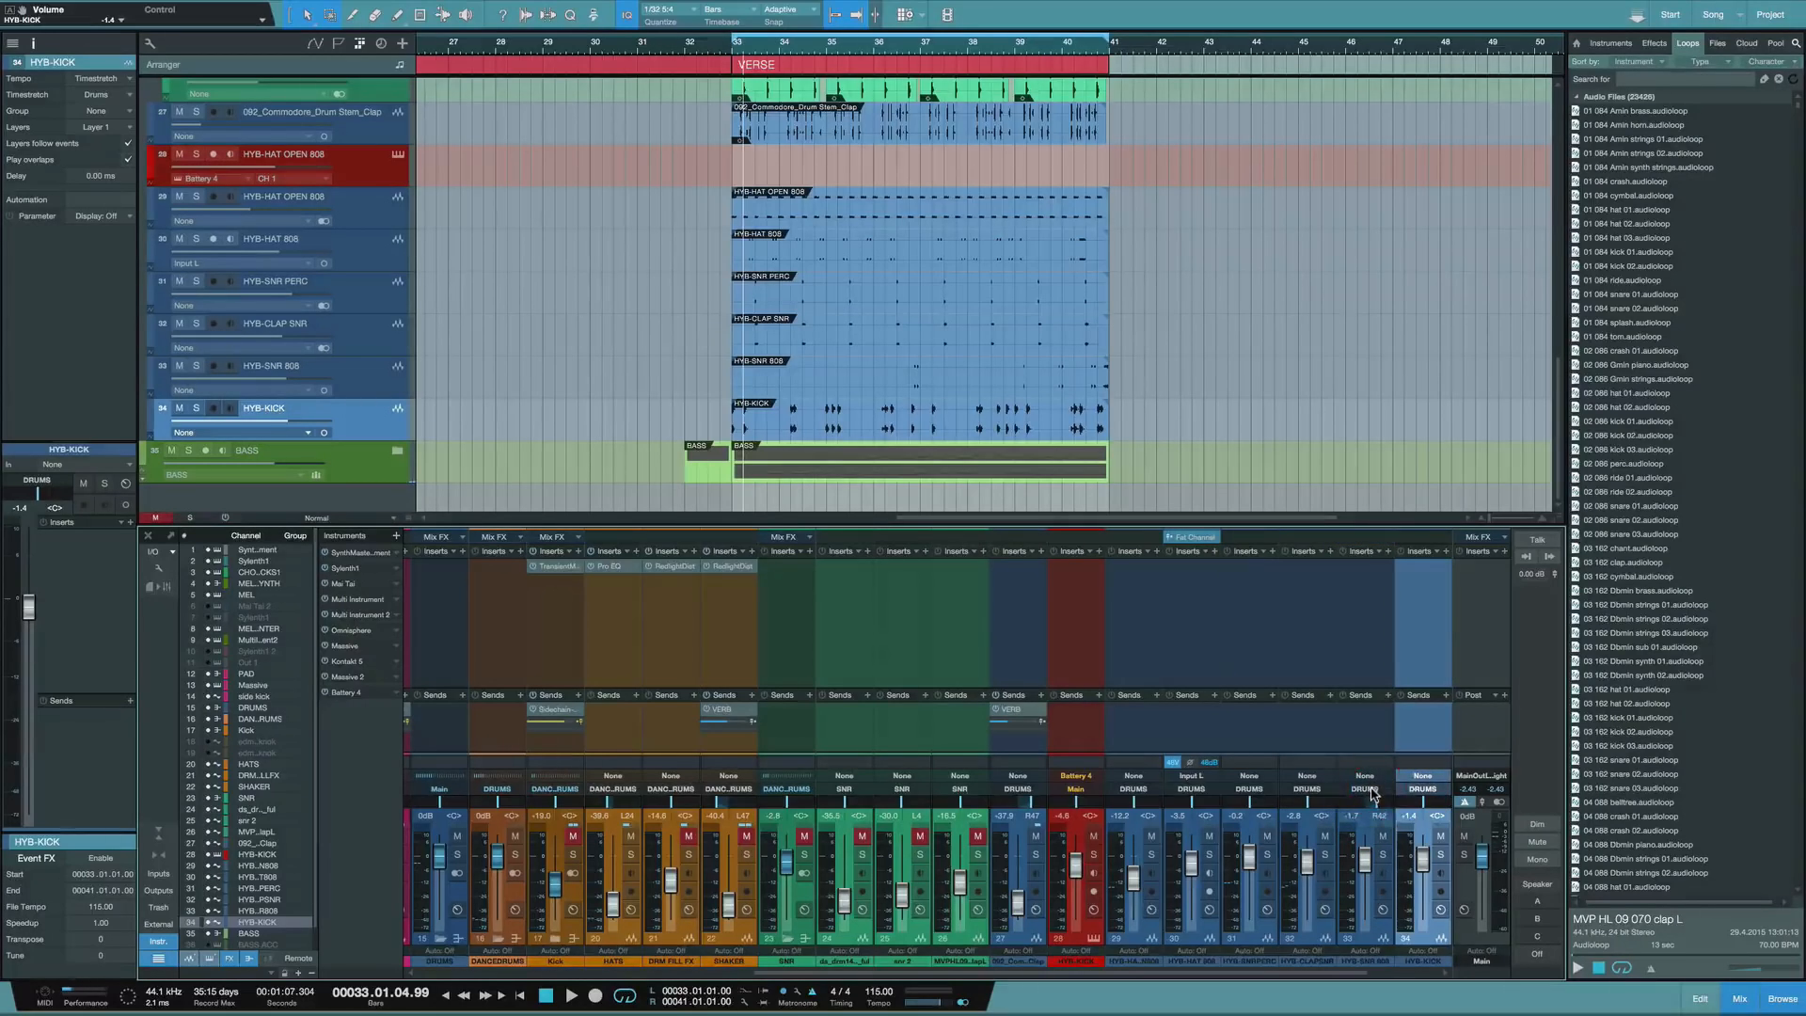
left_click(1191, 777)
left_click(1193, 788)
Play the verse briefly, assign Input L to the HYB-KICK channel, and set its input back to None
scroll(1176, 814, "right", 2)
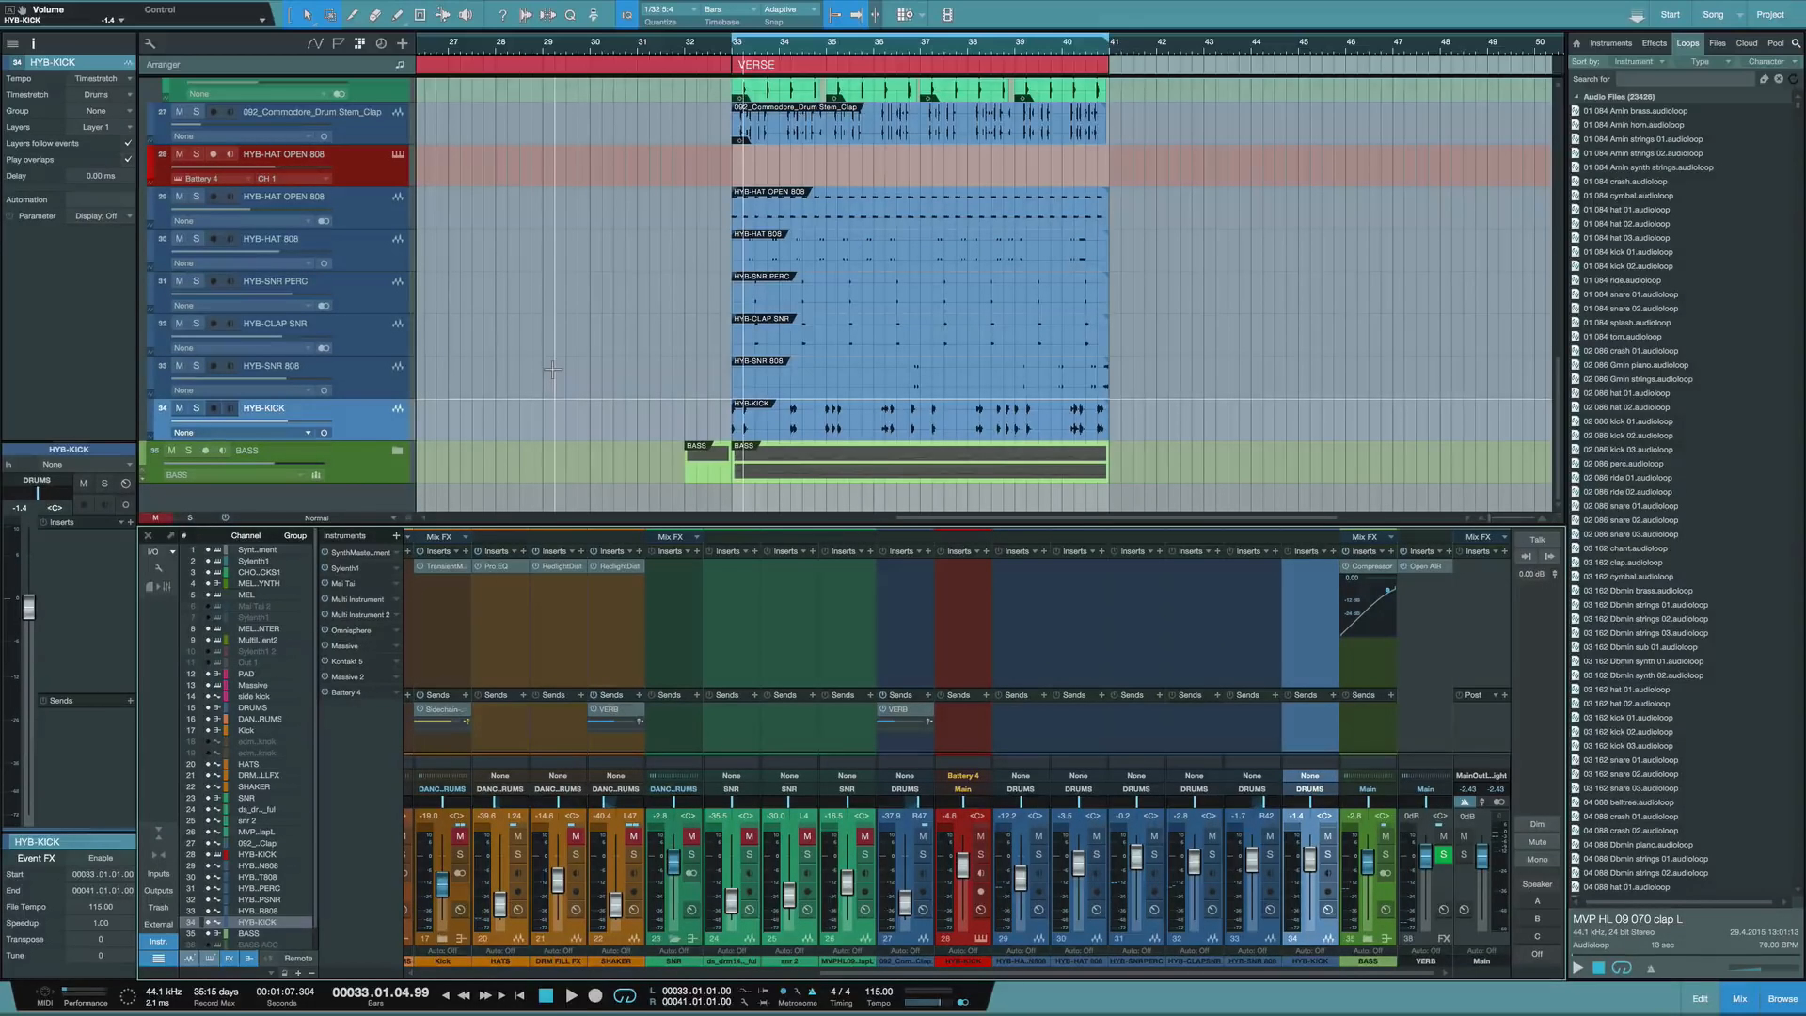
key("space")
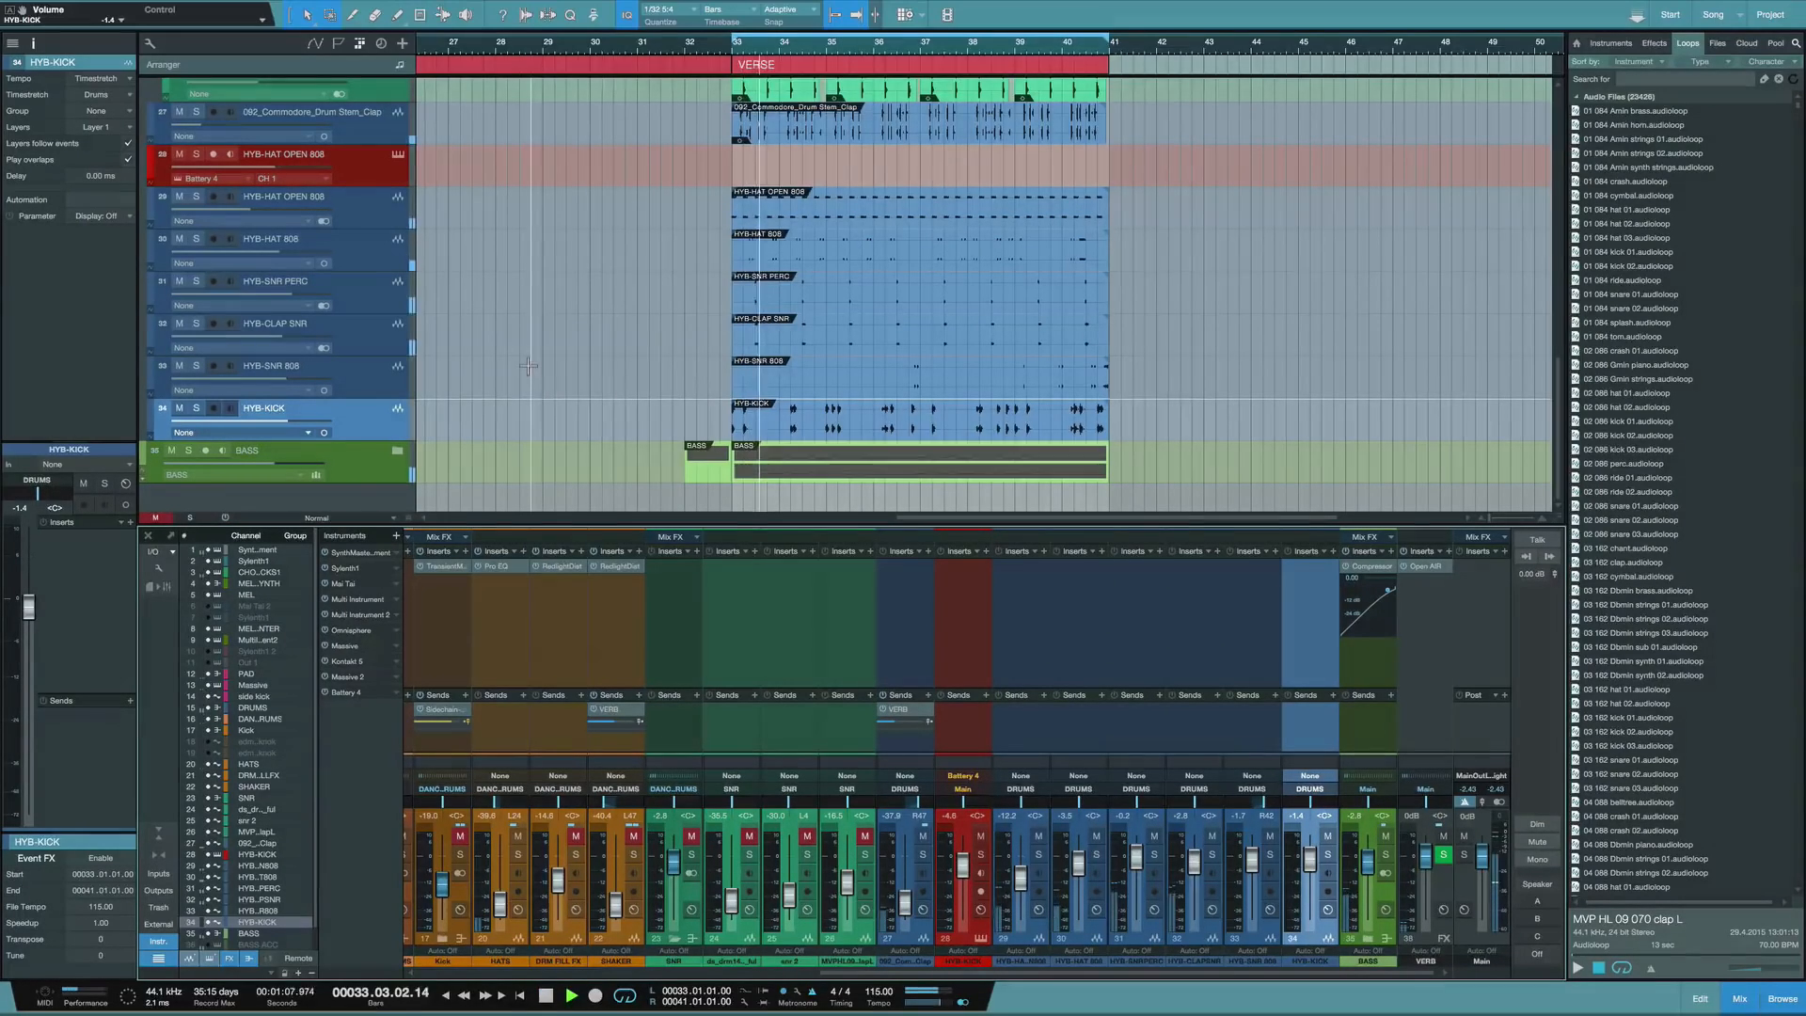
key("space")
left_click(1316, 777)
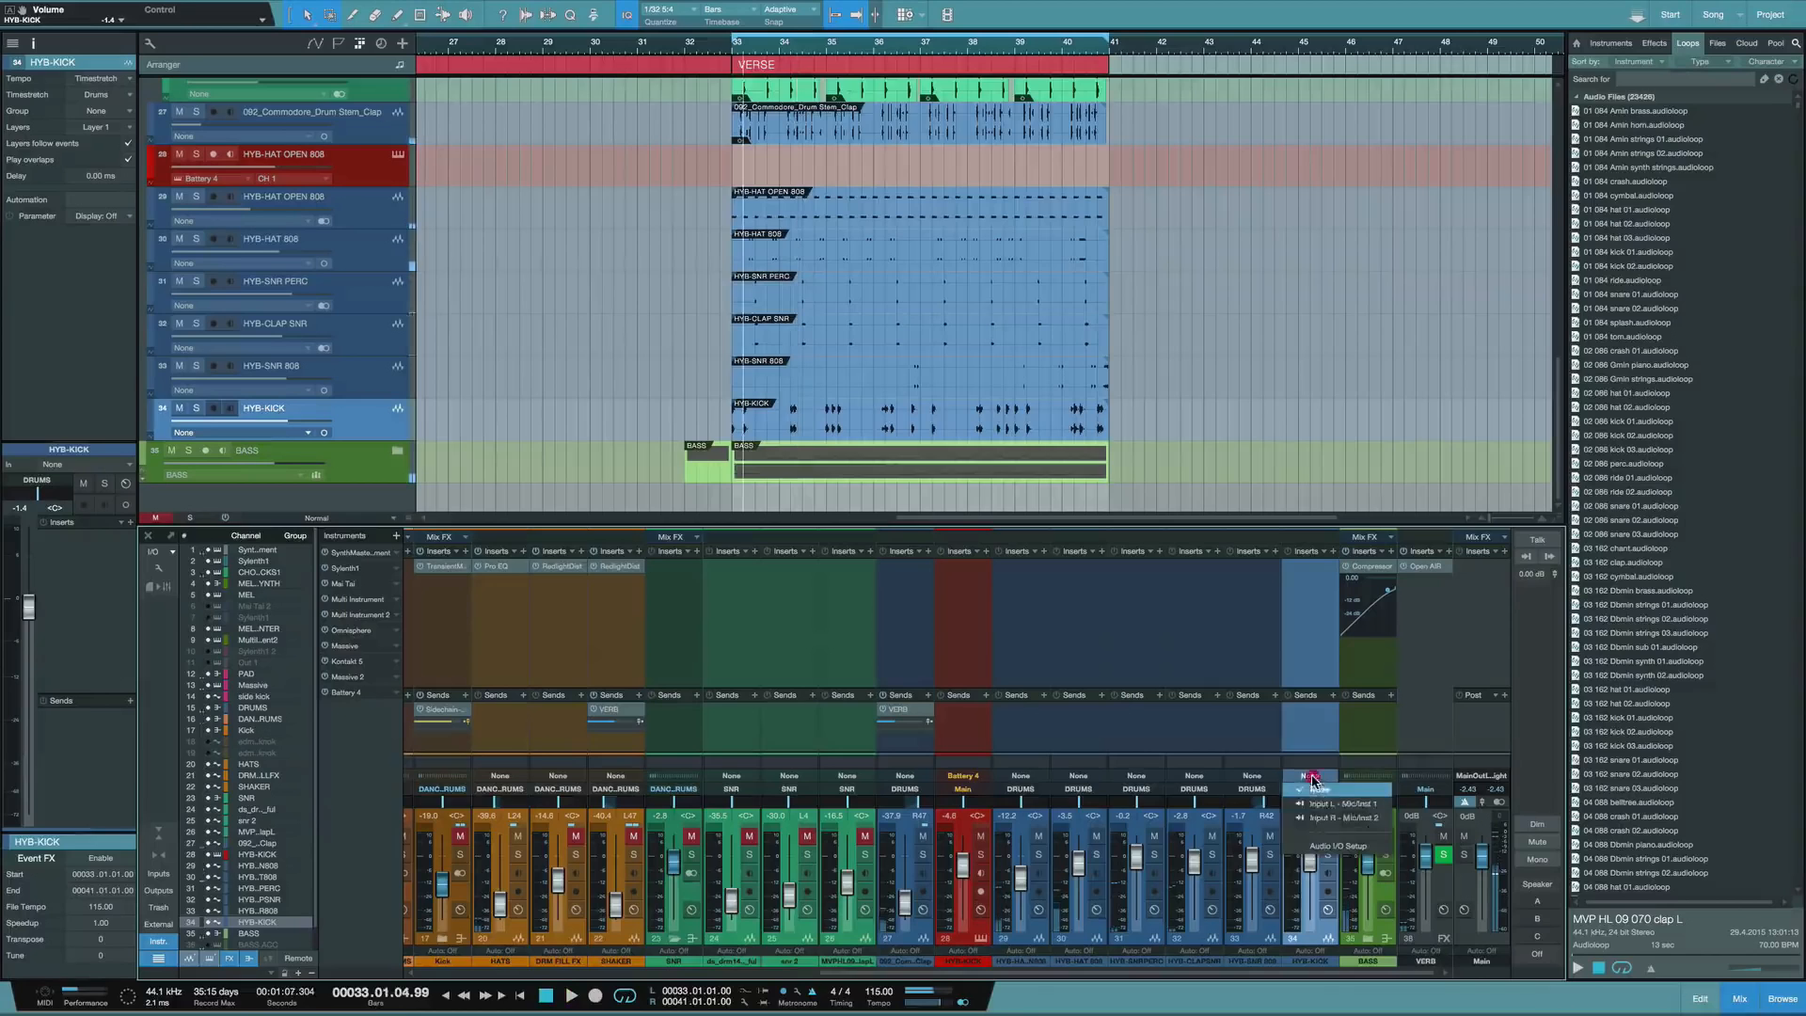
left_click(1320, 801)
left_click(1313, 775)
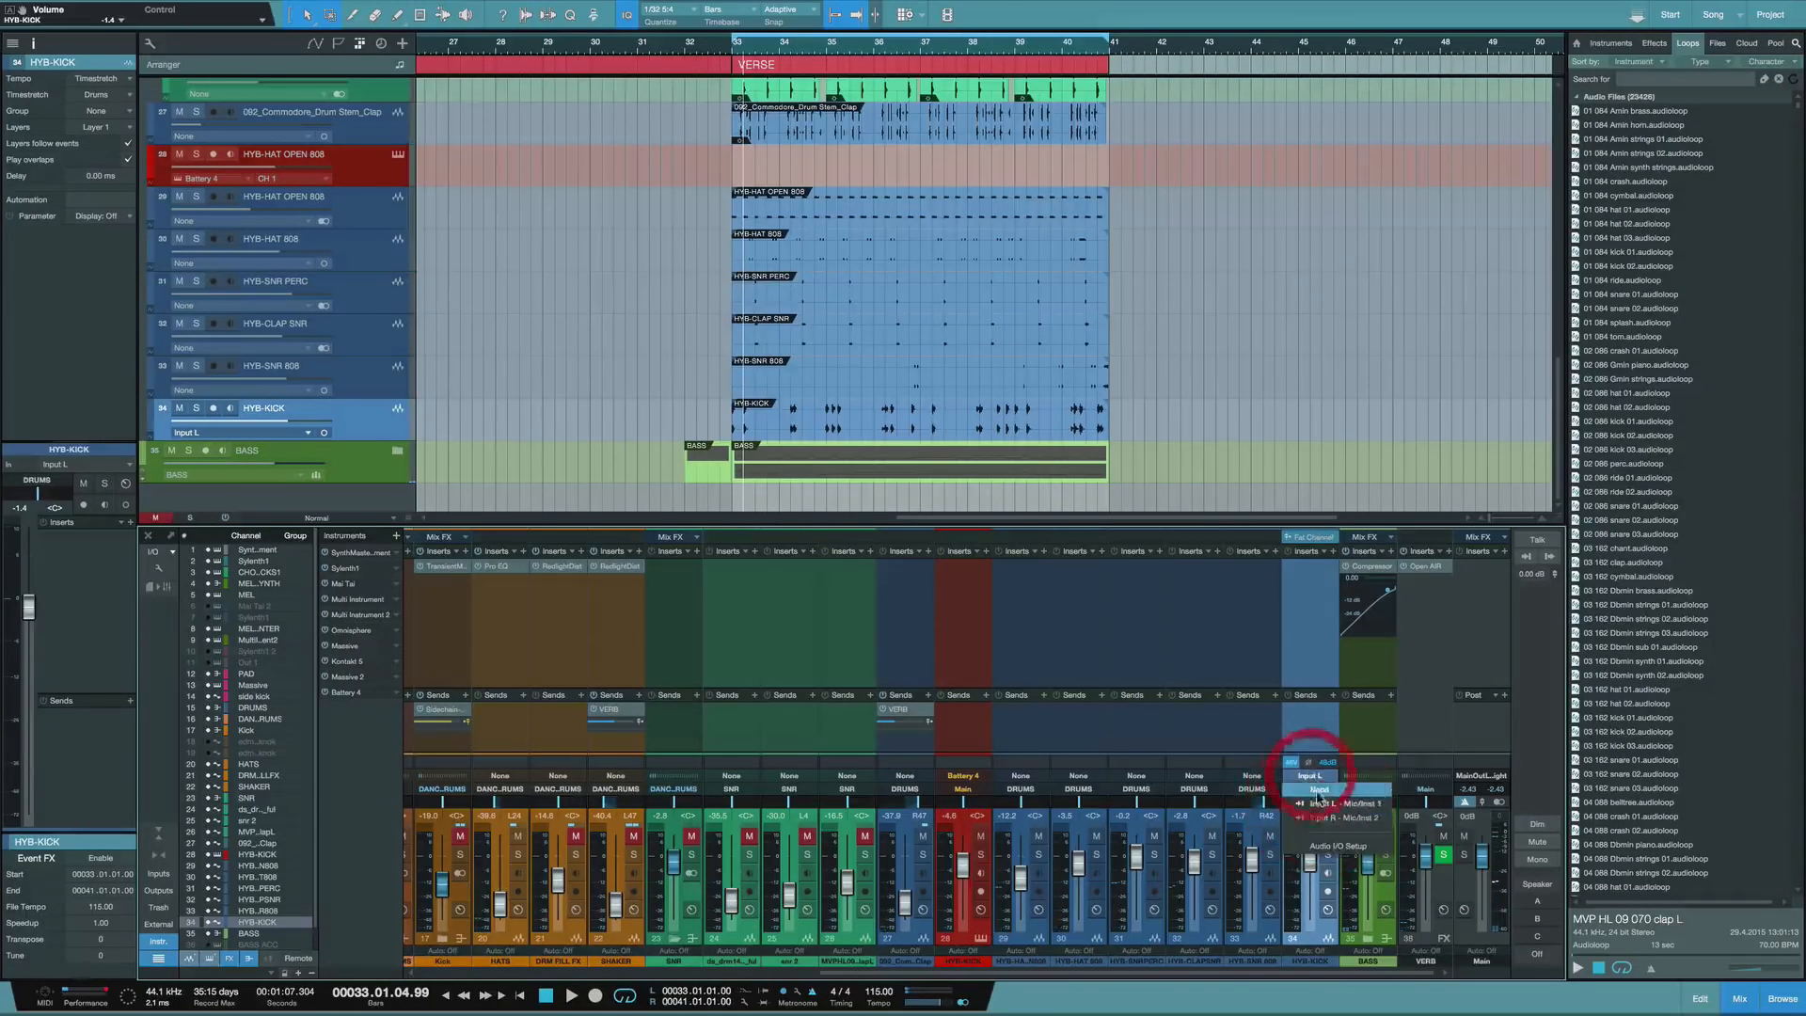
left_click(1316, 801)
Lower the HYB-KICK channel level to -3.2 dB while the verse plays, and stop playback
key("space")
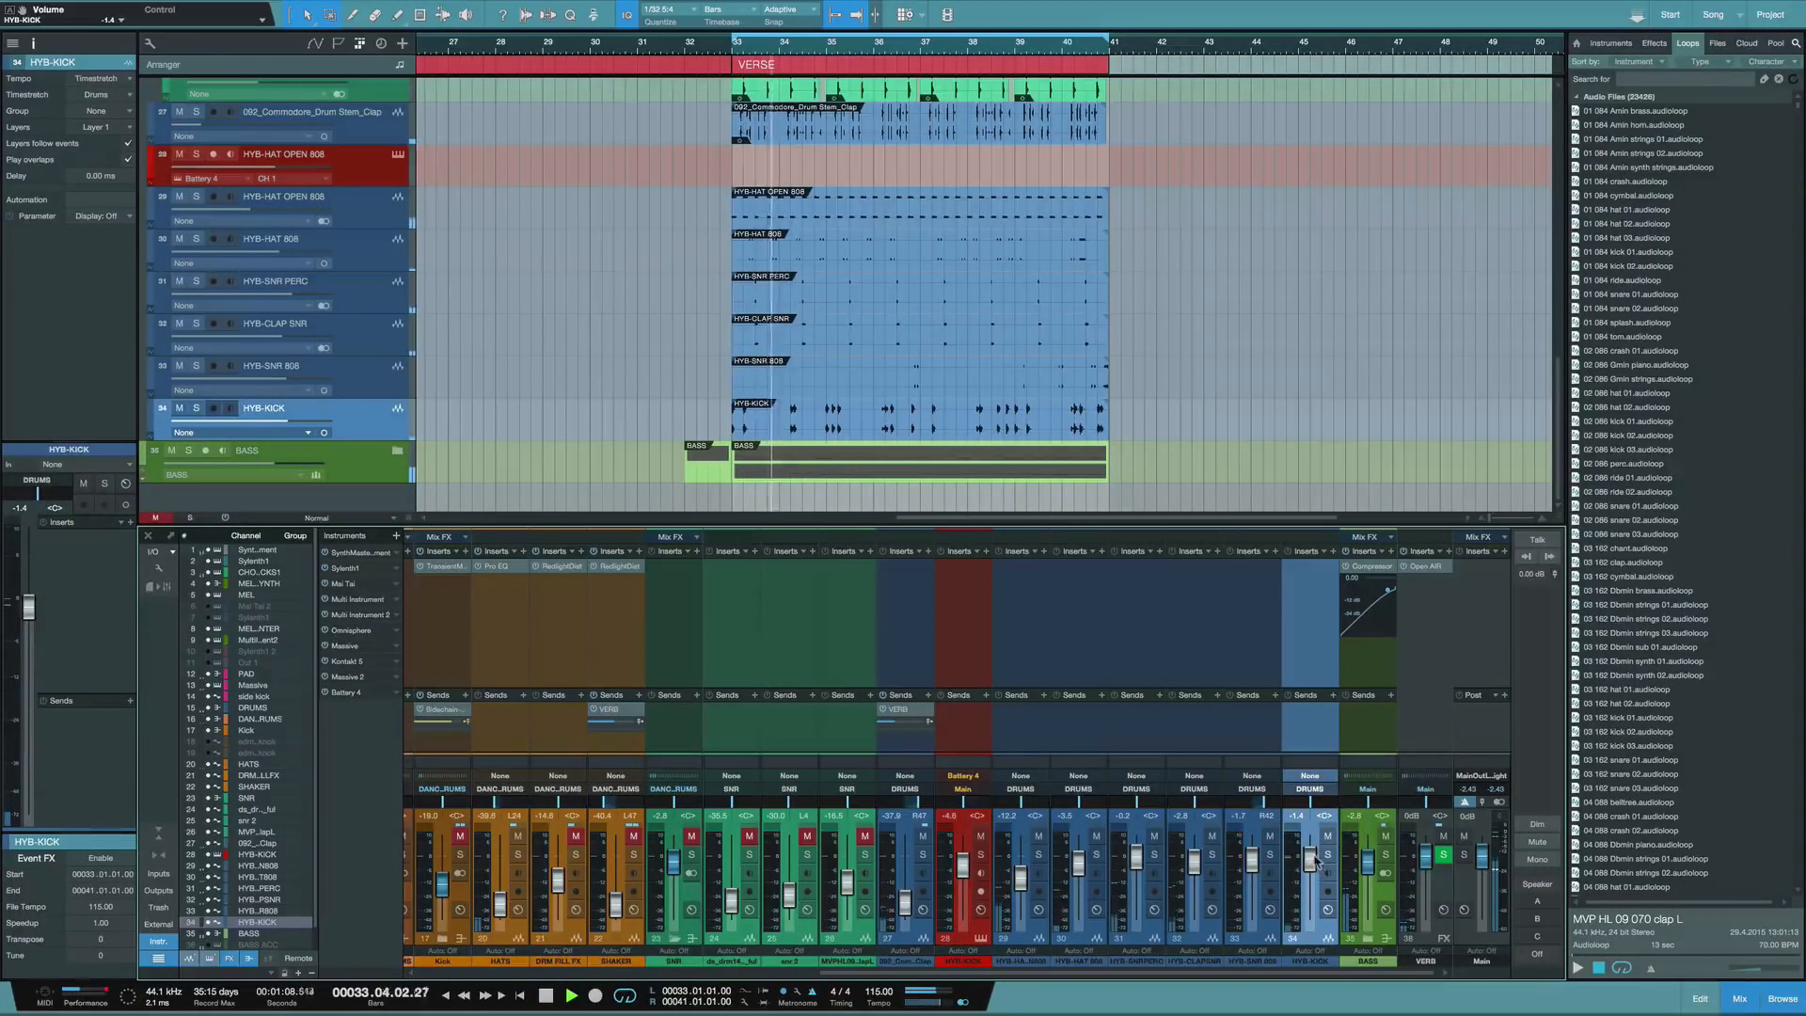
left_click_drag(1312, 854, 1315, 859)
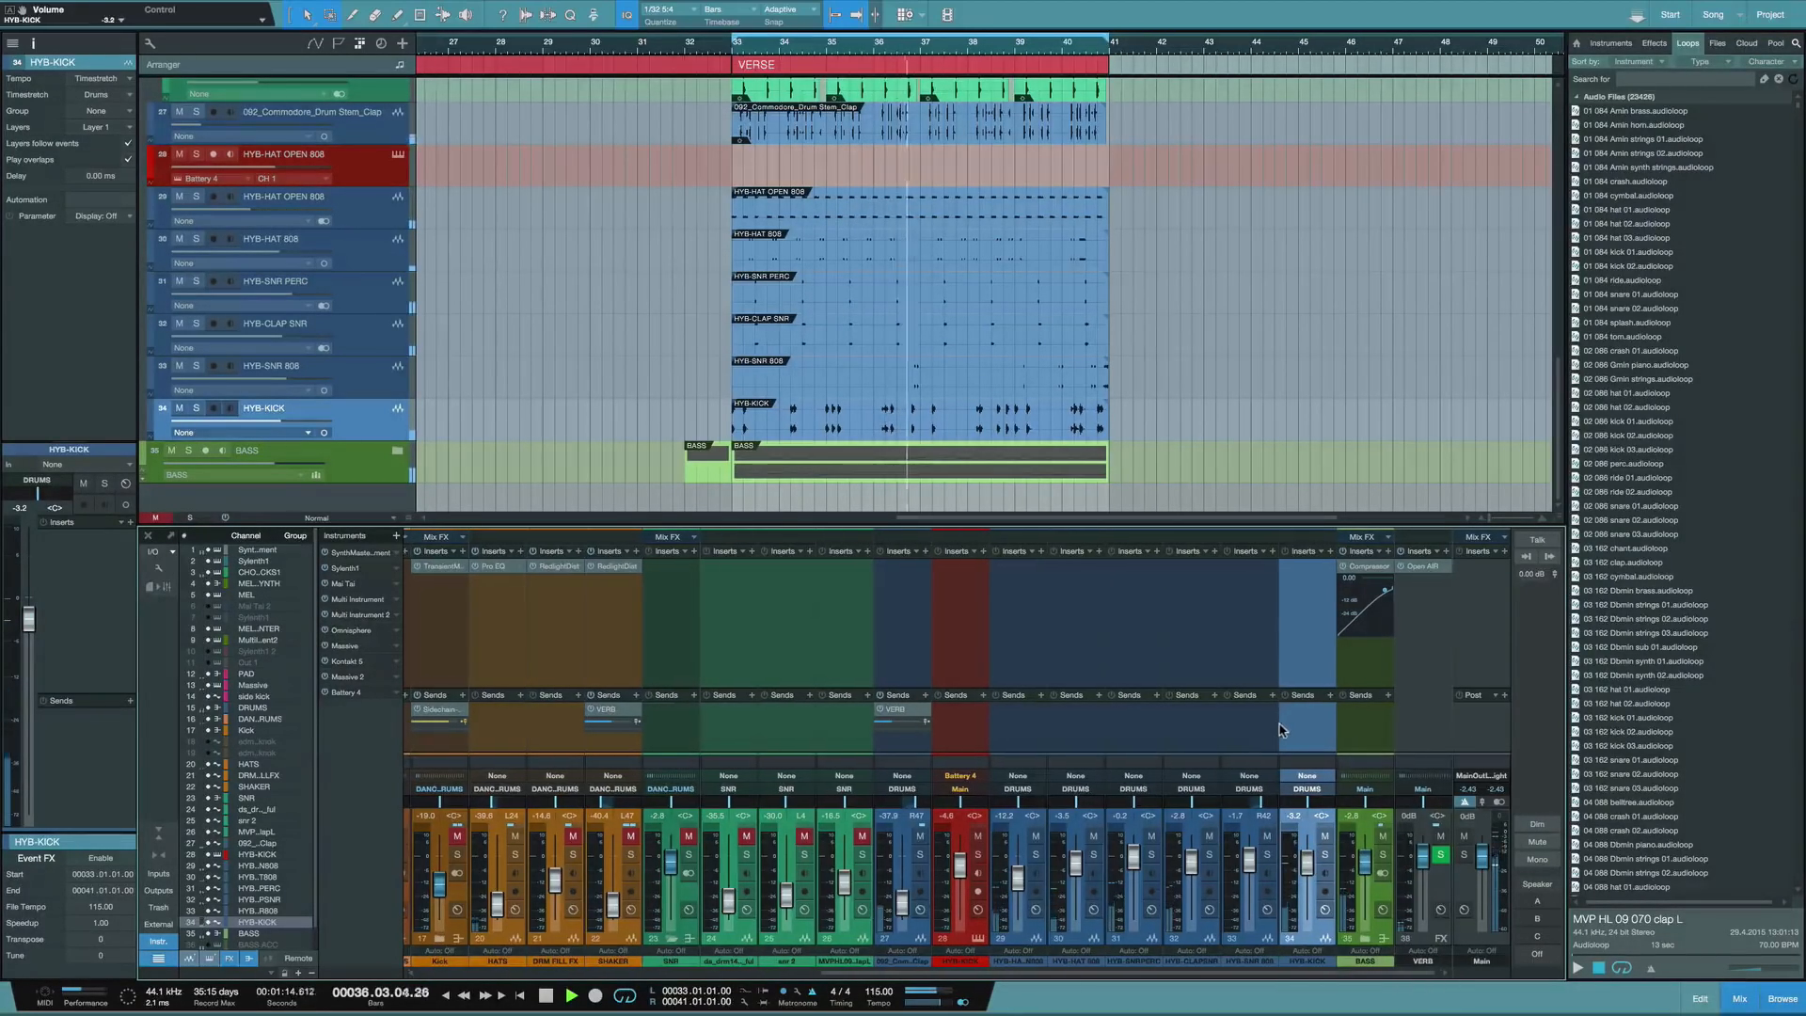
scroll(1554, 367, "up", 1)
key("space")
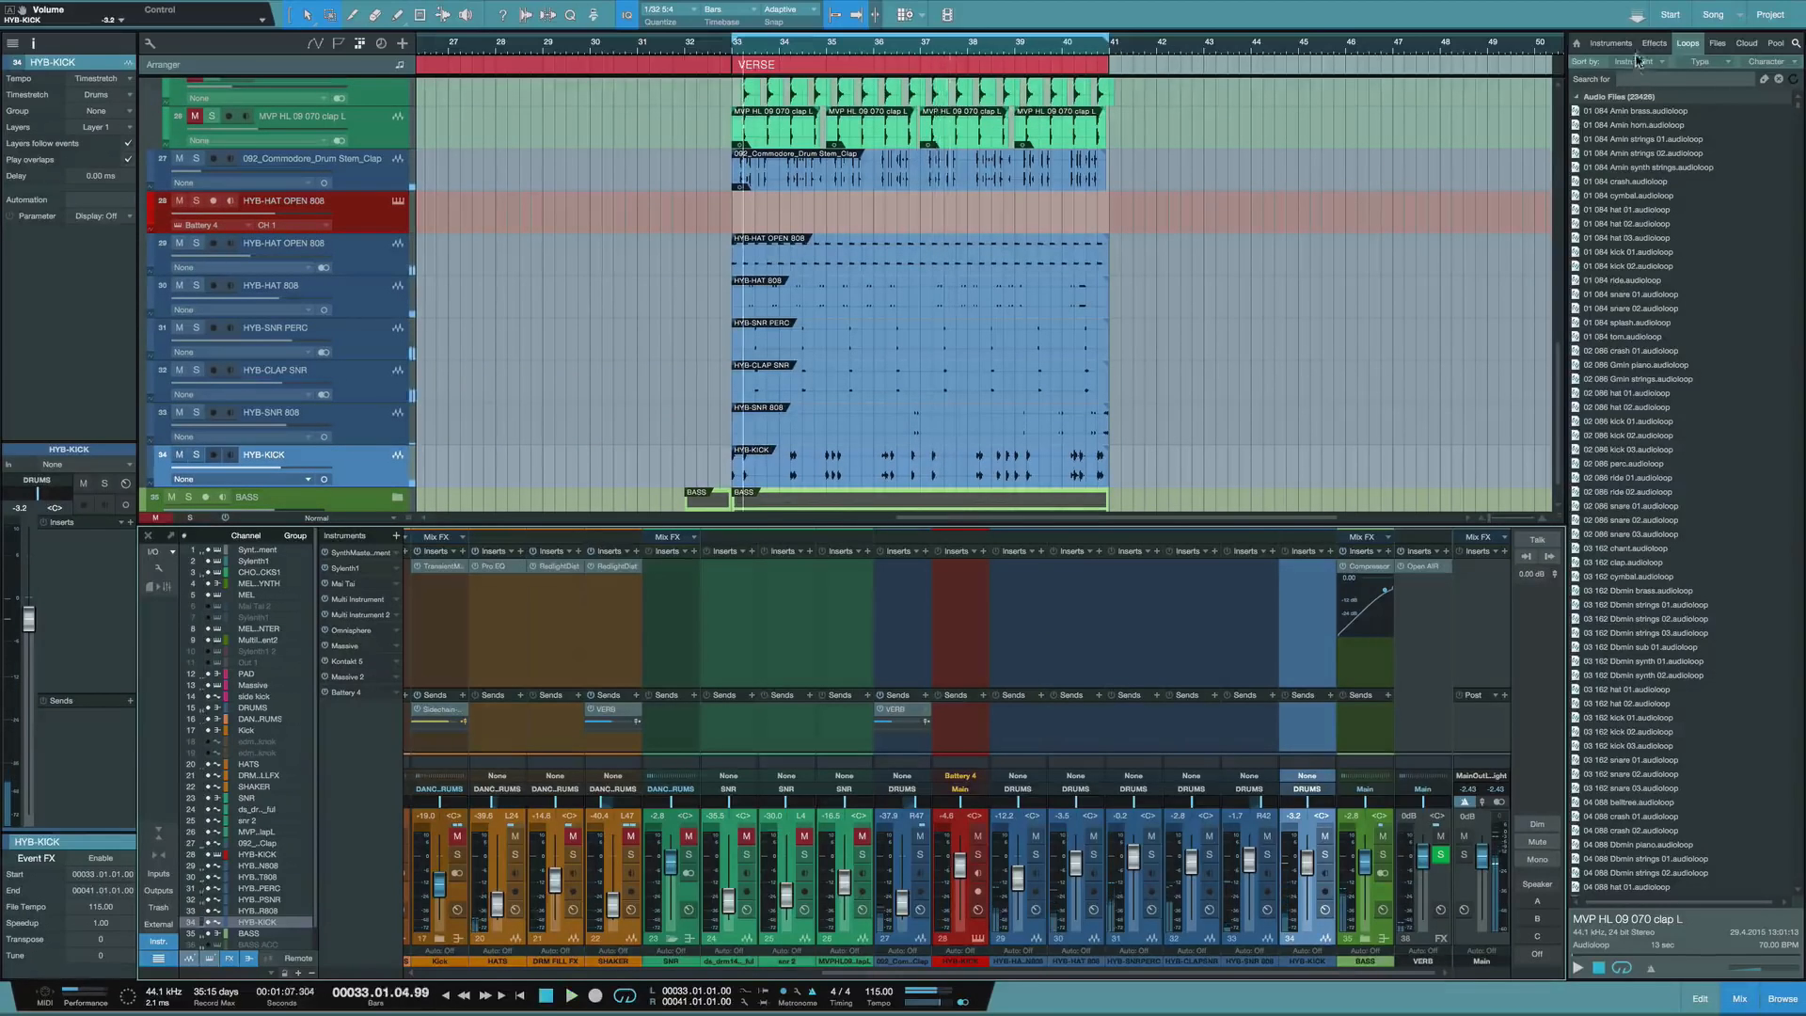
Search the effects for "transient" and insert Transient Master on the HYB-KICK channel
left_click(1655, 42)
type("tr")
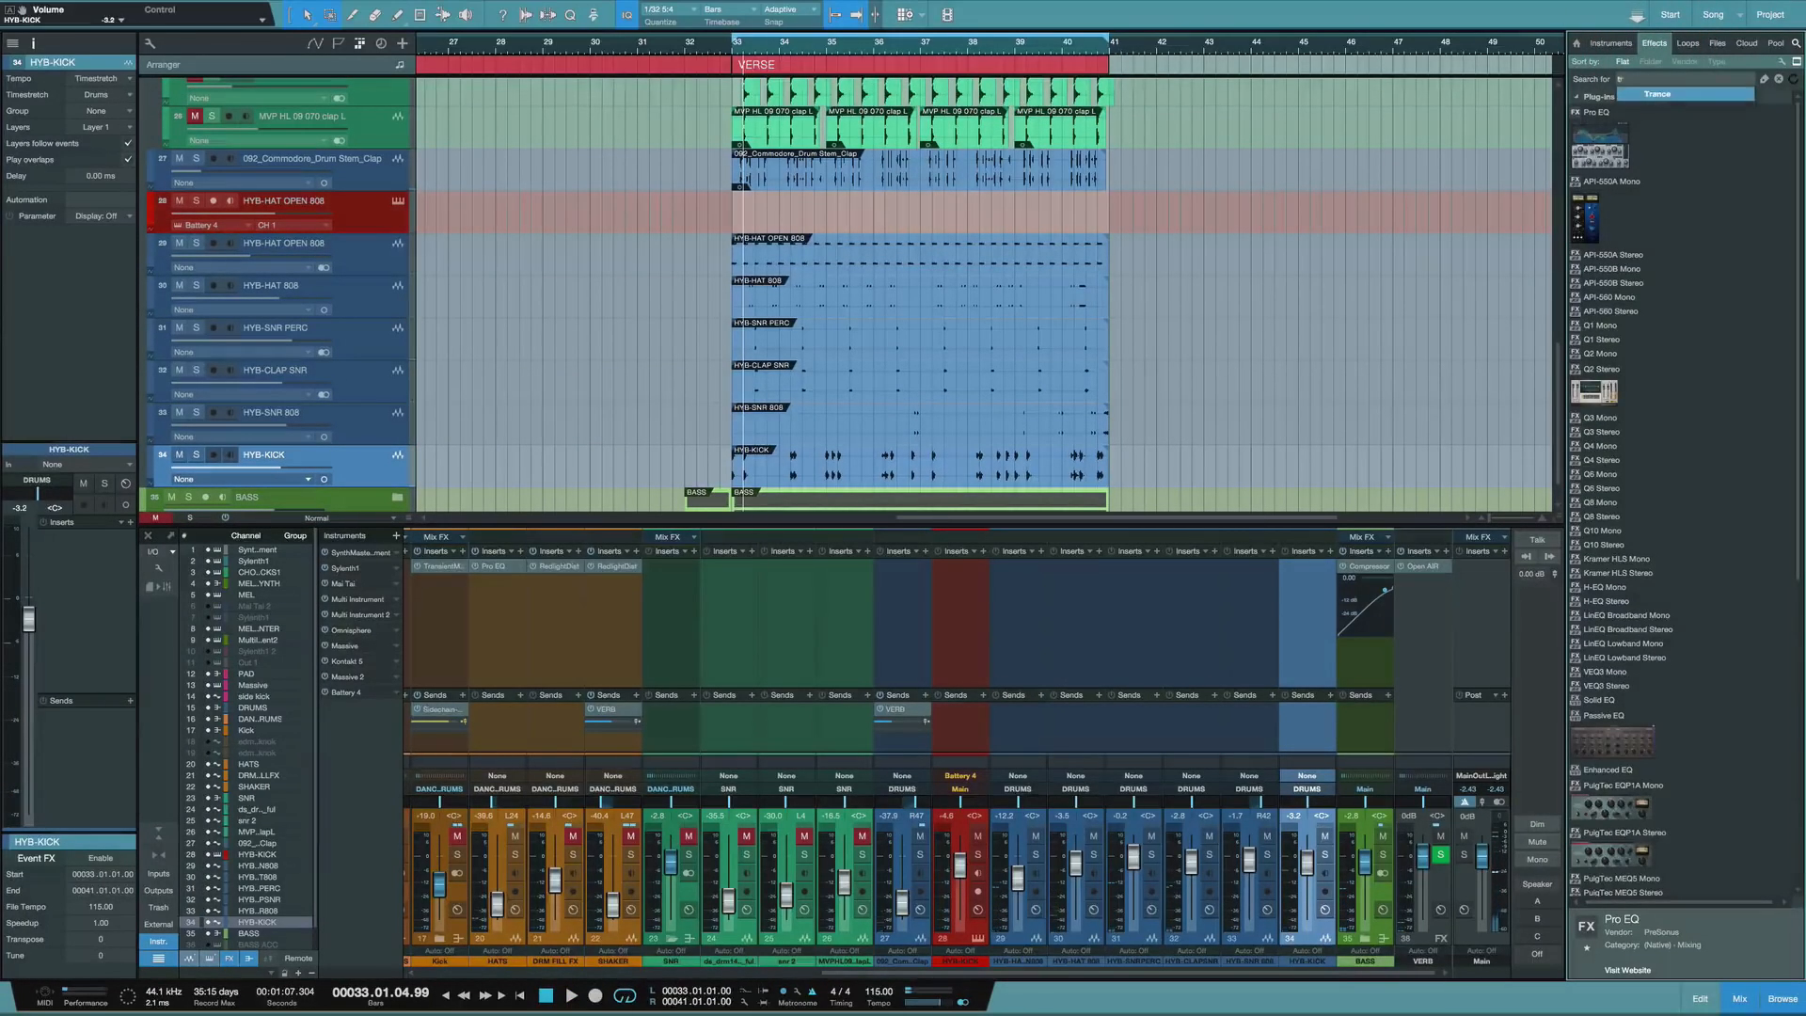
type("ansient")
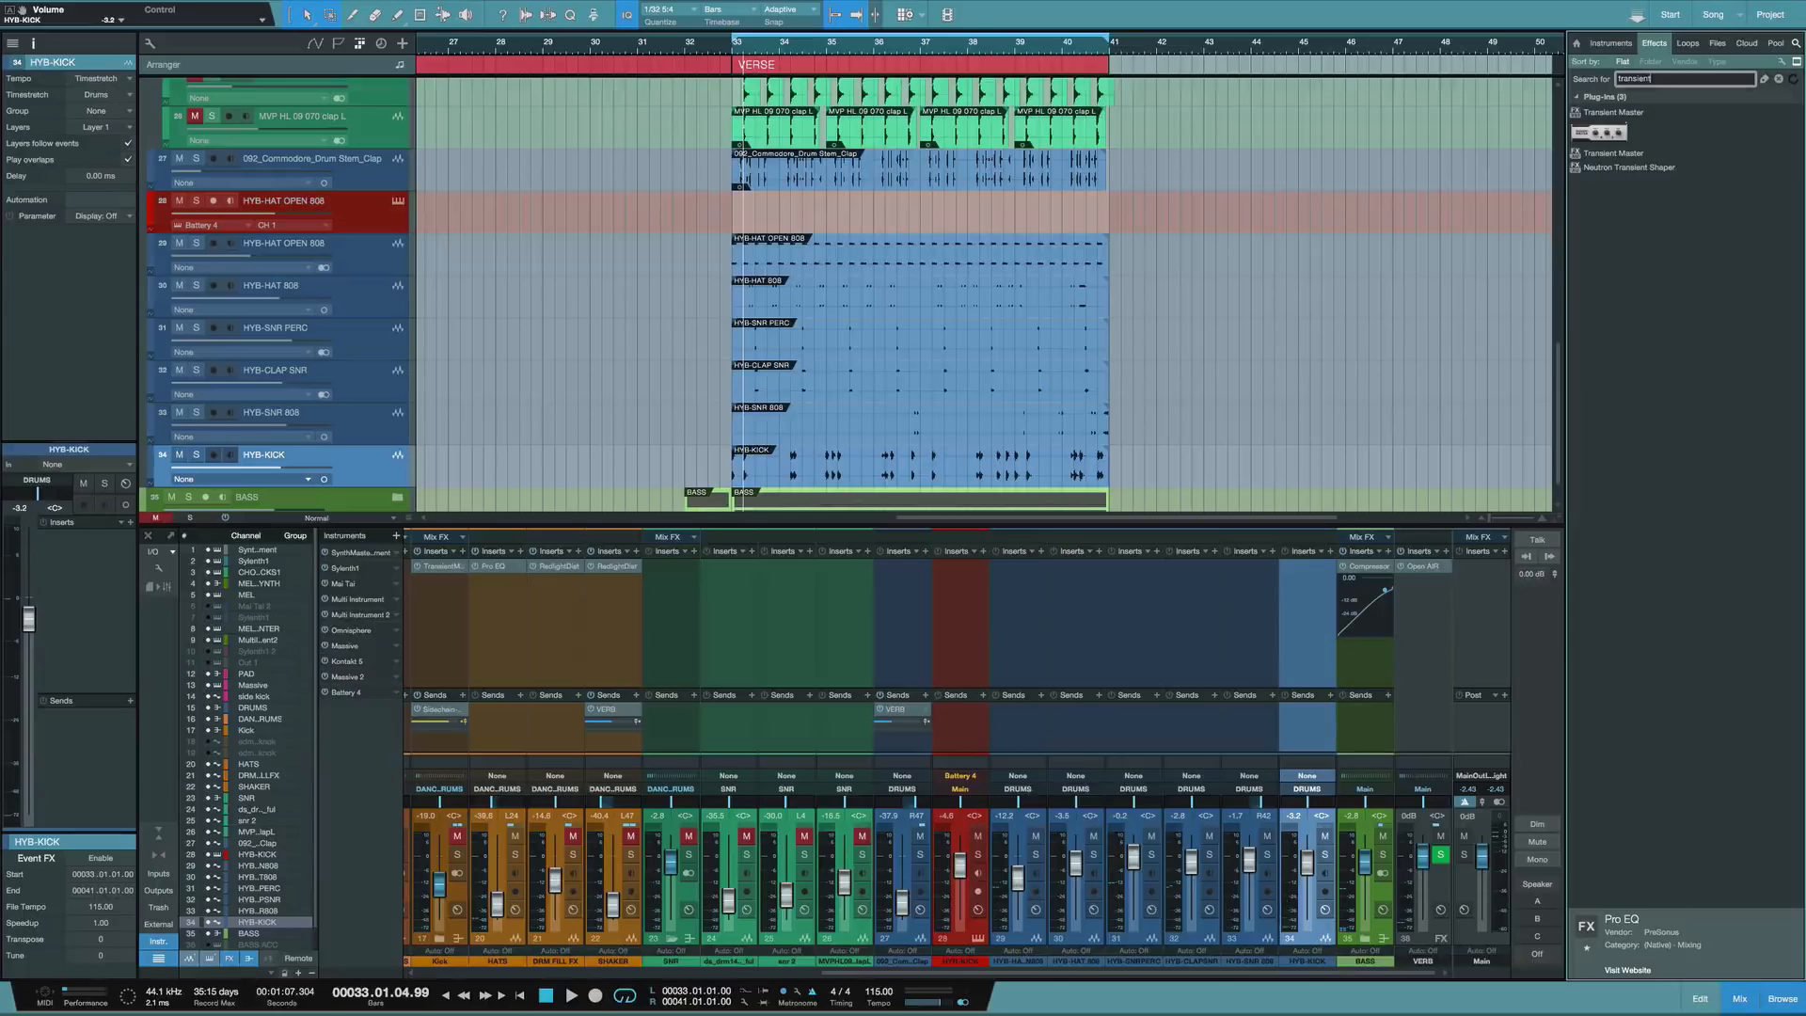
left_click_drag(1625, 137, 1292, 598)
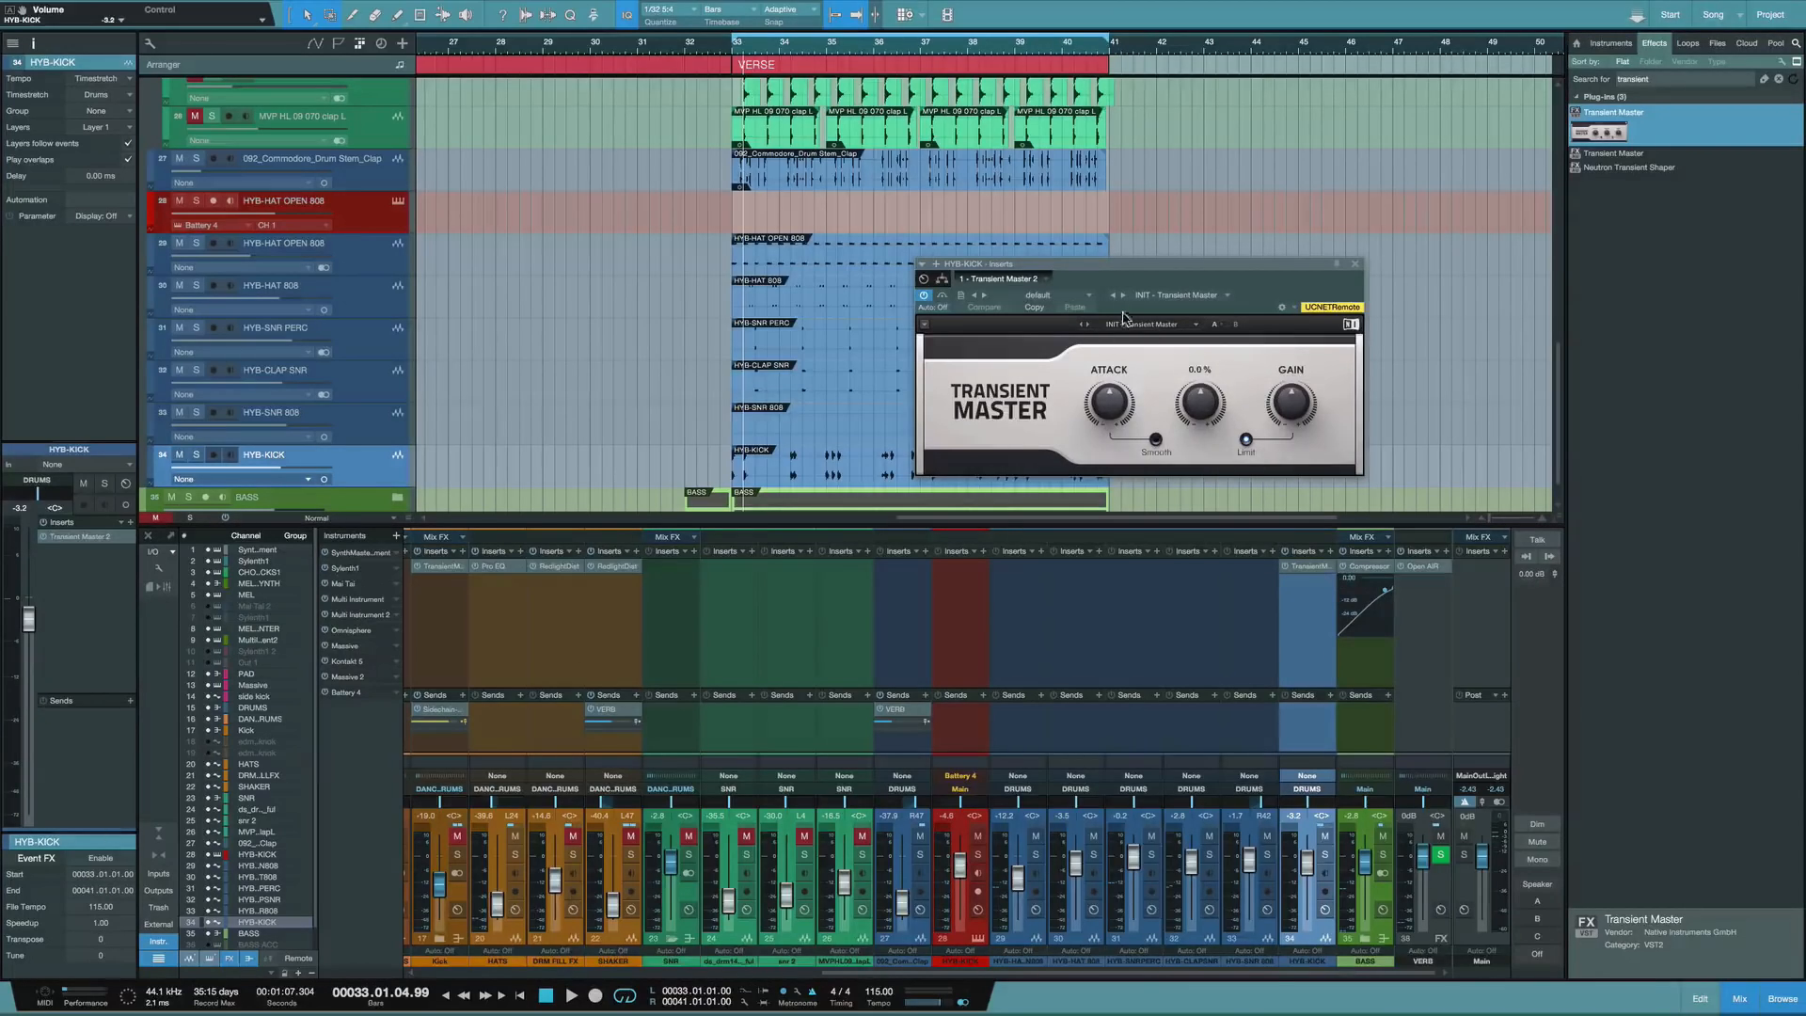
Load the Punch preset in HYB-KICK's Transient Master and lower the channel level during playback
left_click(1129, 323)
left_click(1133, 411)
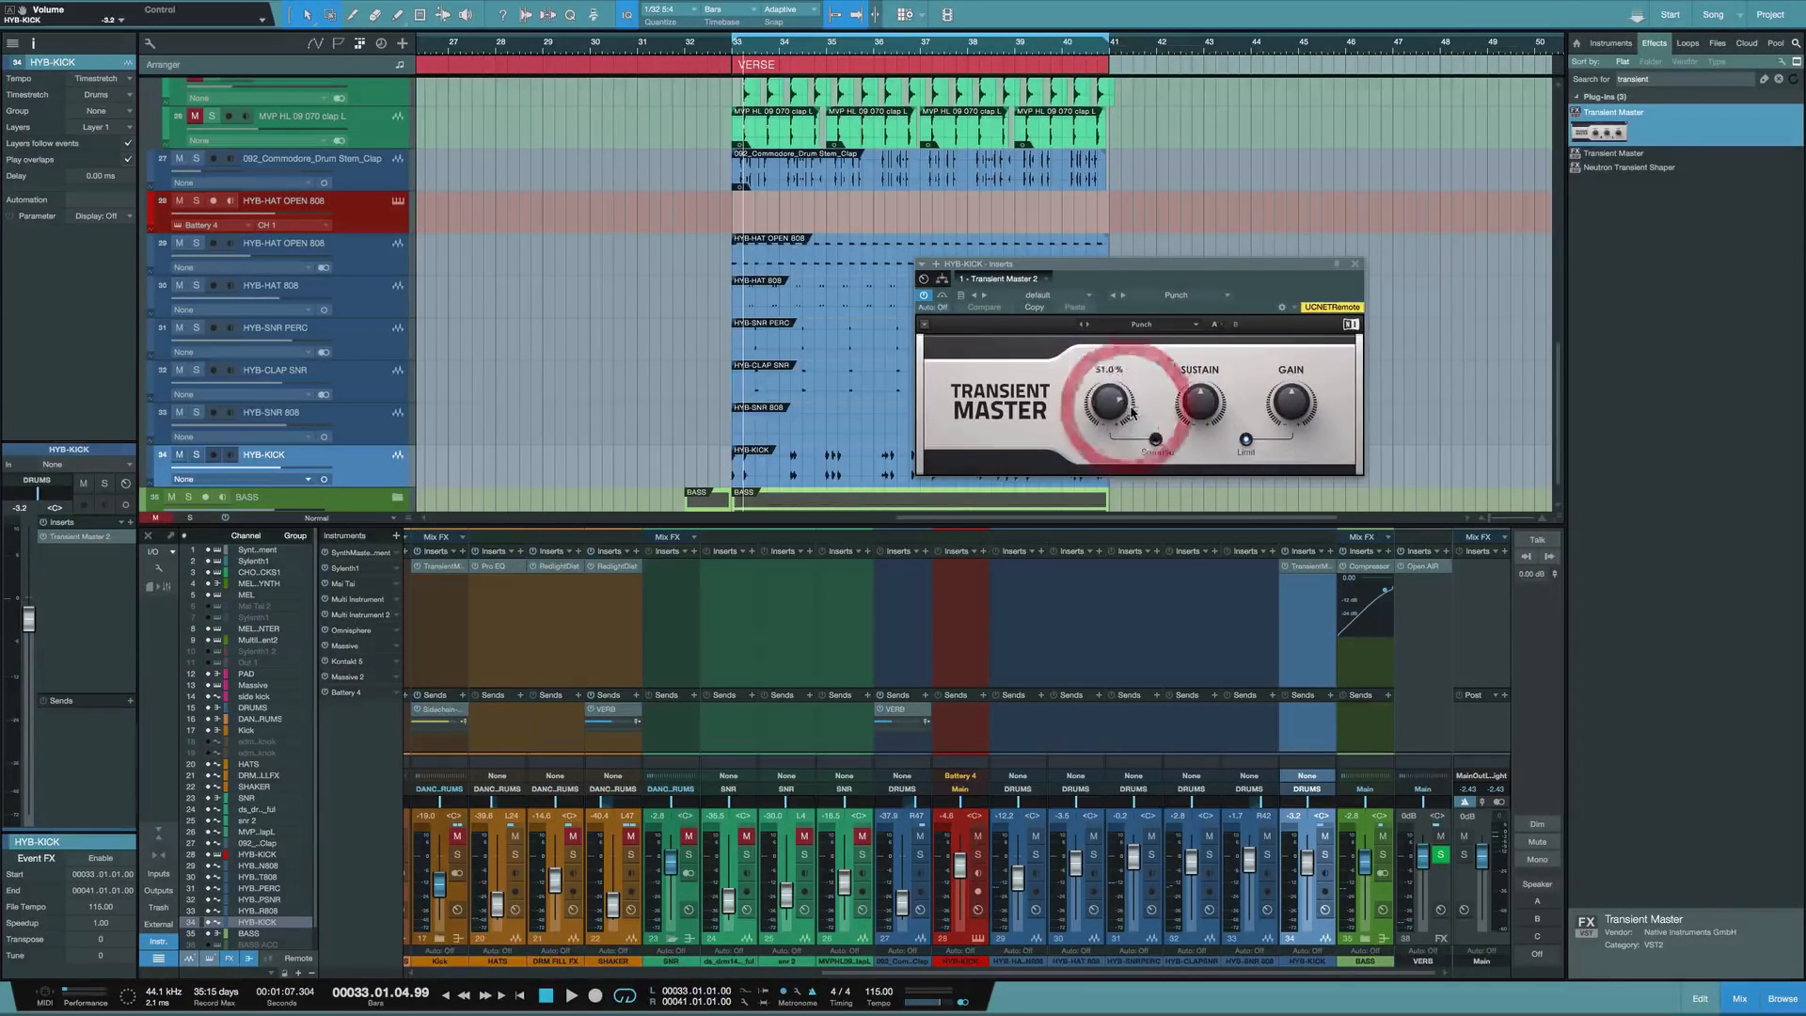
key("space")
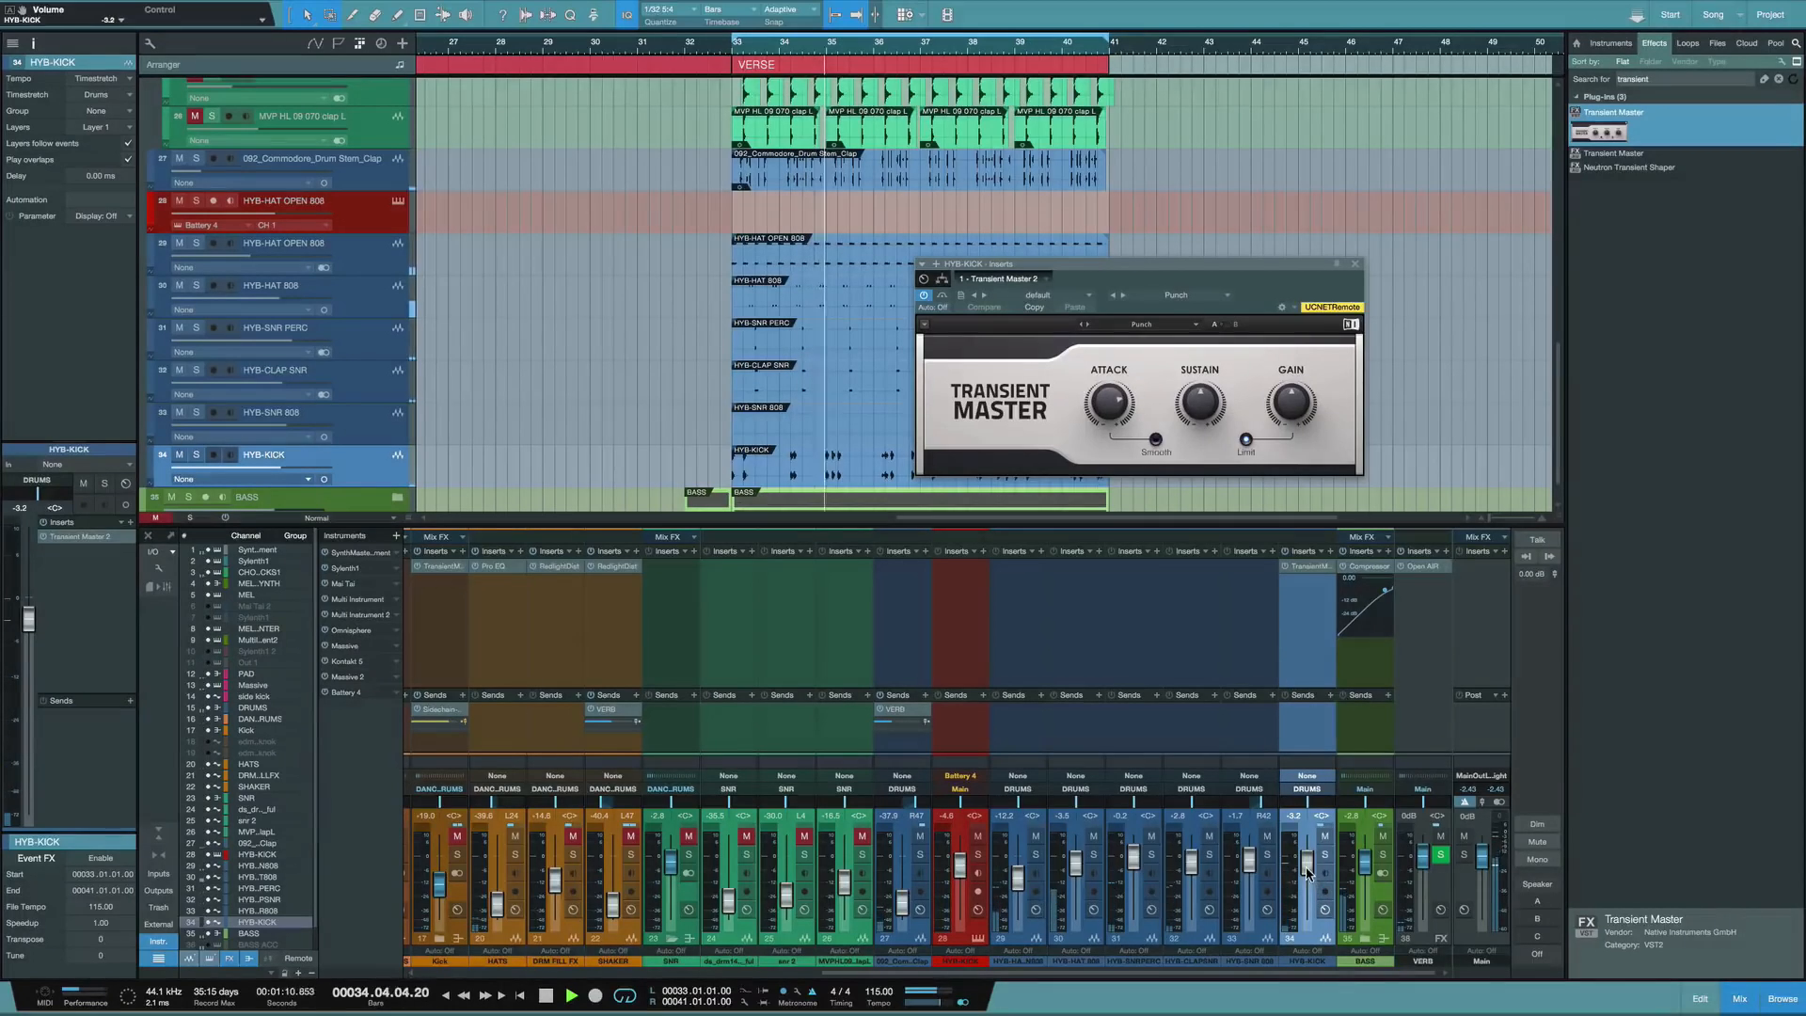
left_click_drag(1306, 872, 1307, 877)
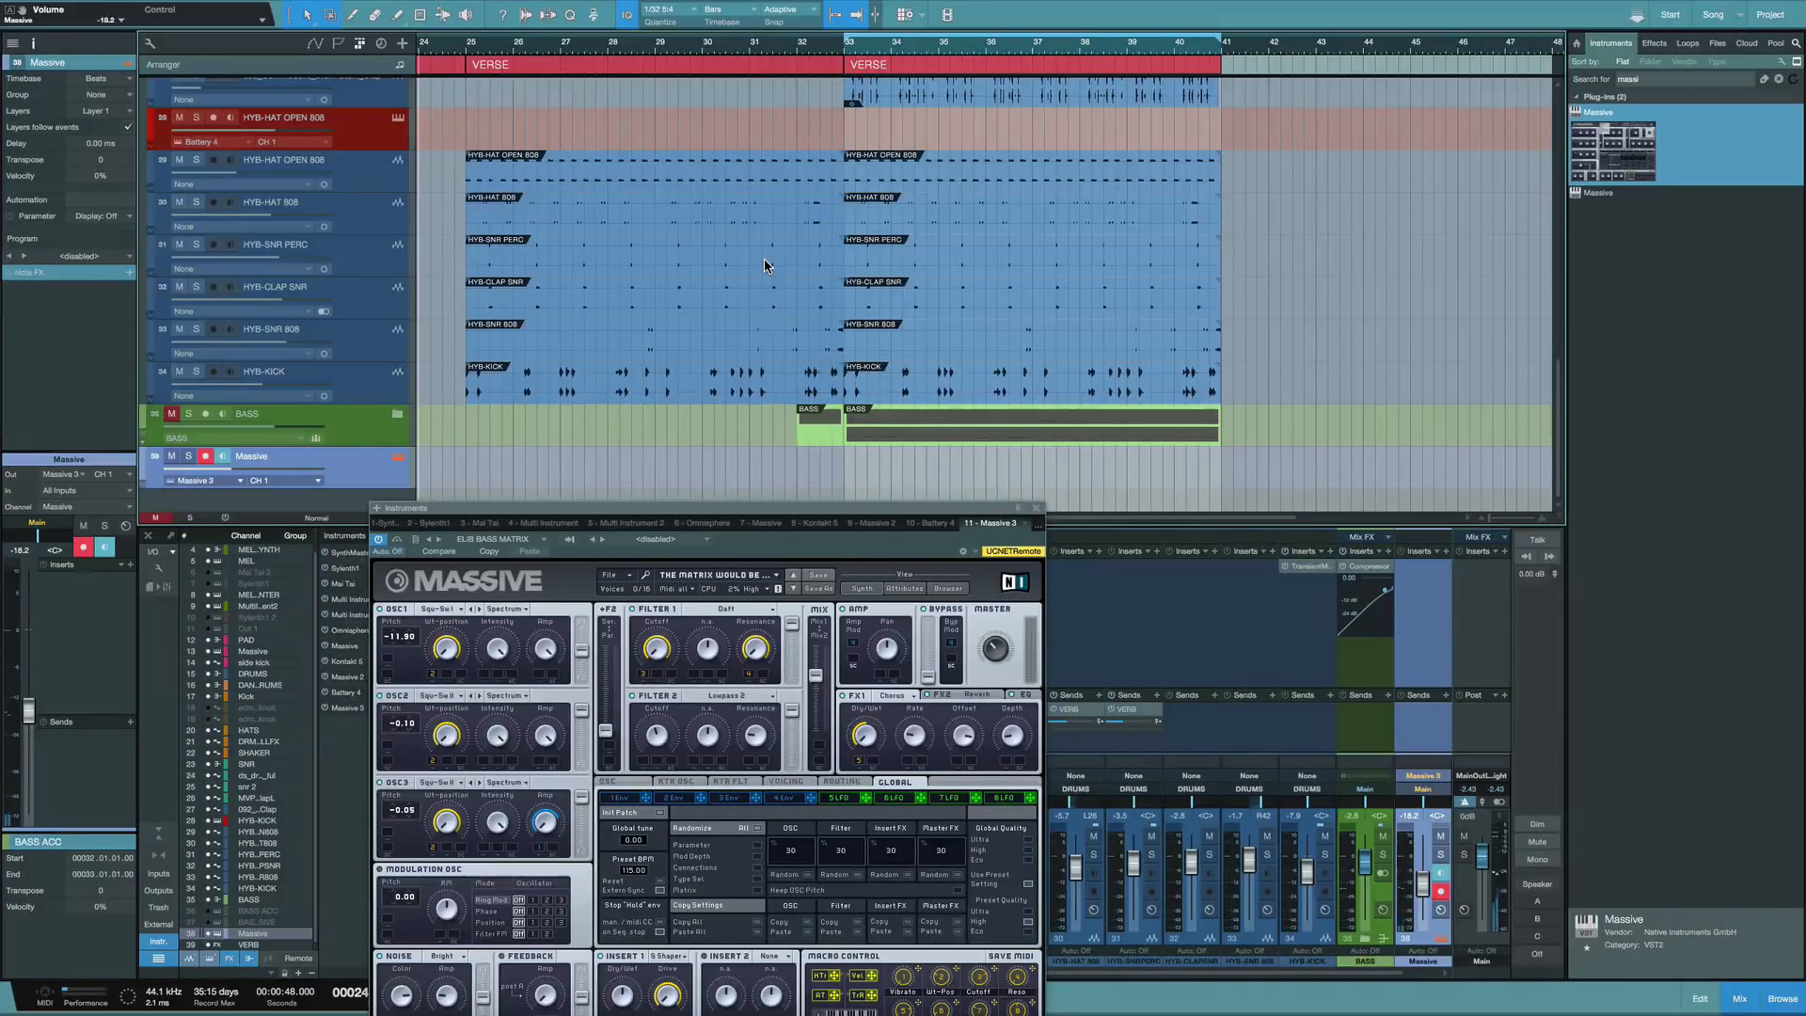
Record a bass part on the Massive track up to bar 29 and open the recorded part in the note editor
key("KP_Multiply")
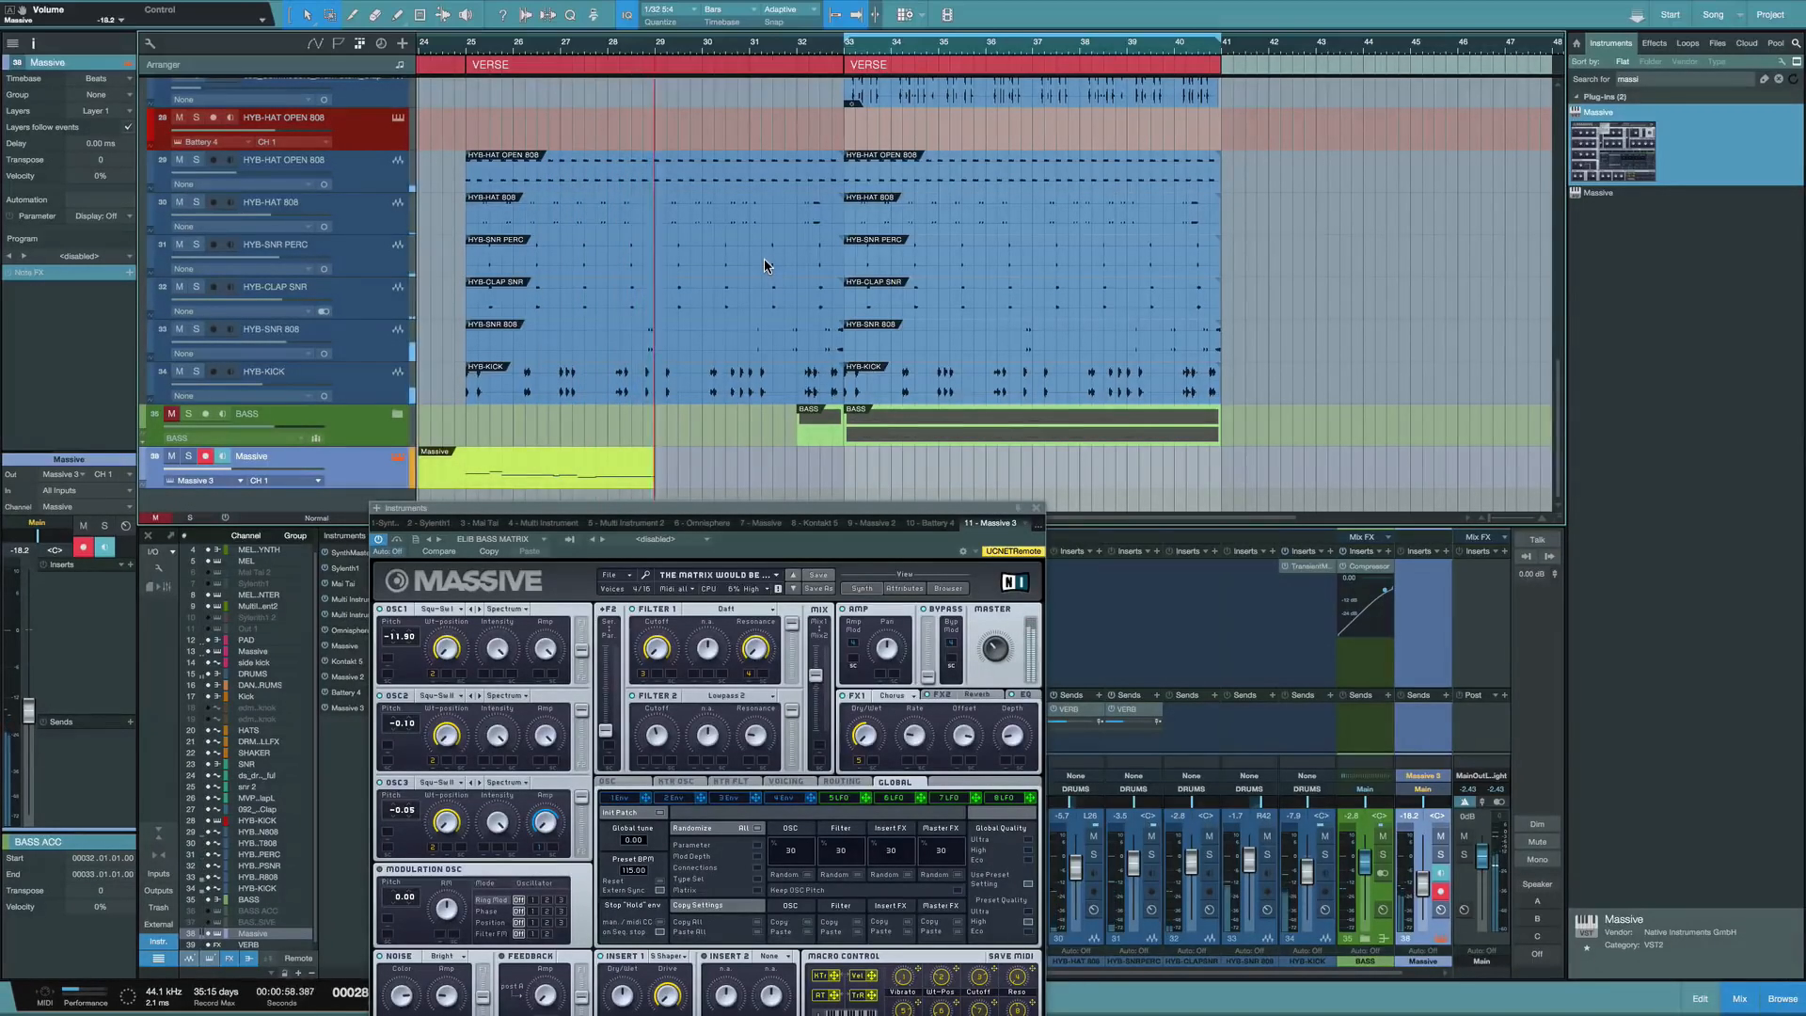
key("space")
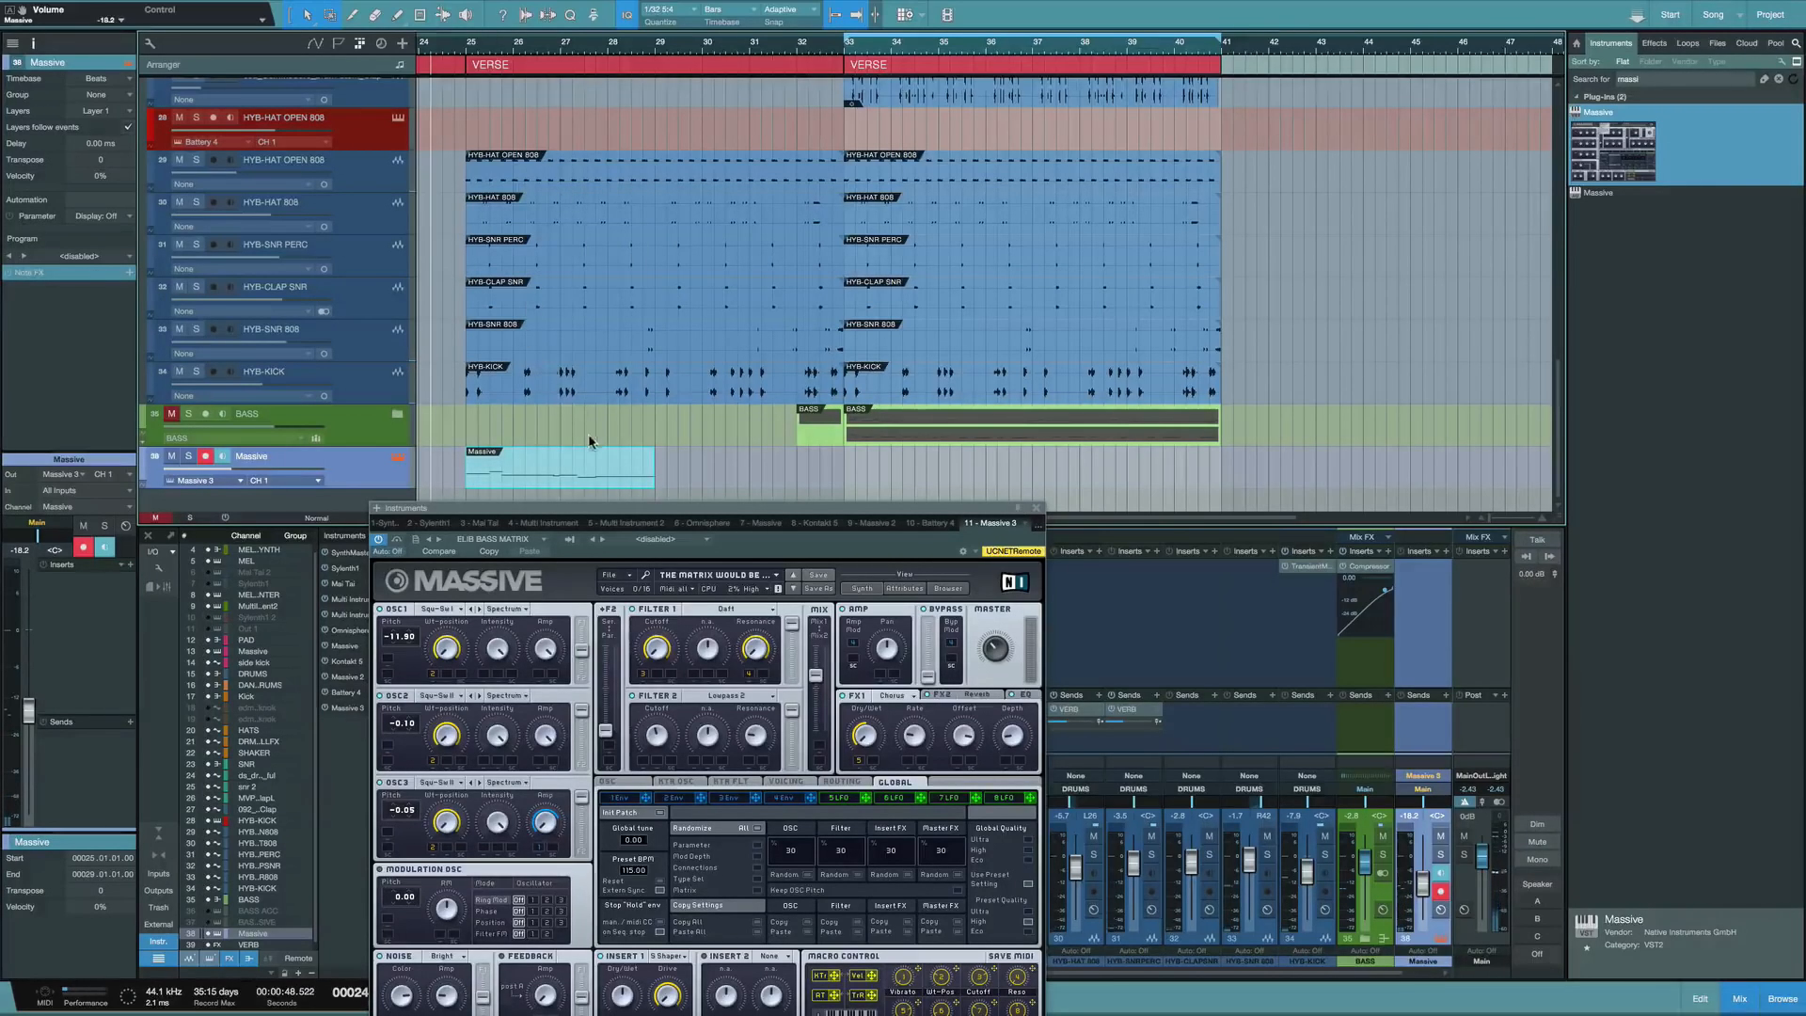
double_click(609, 482)
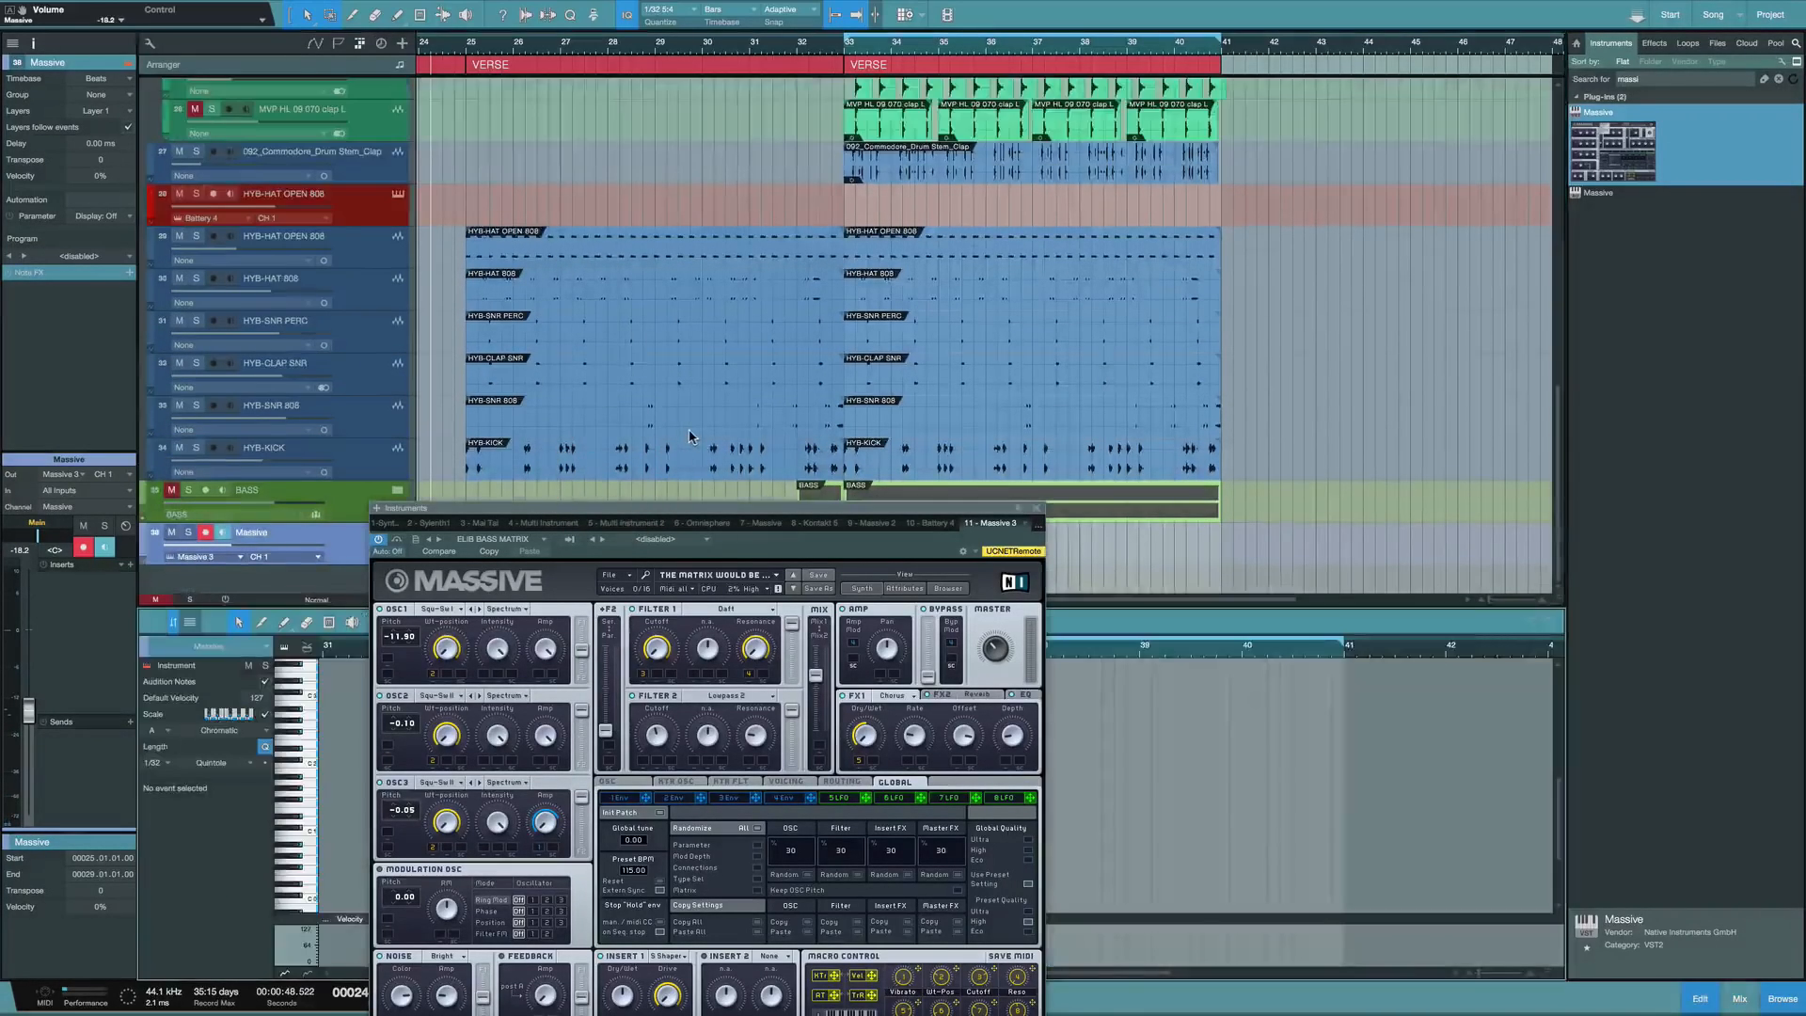
key("F3")
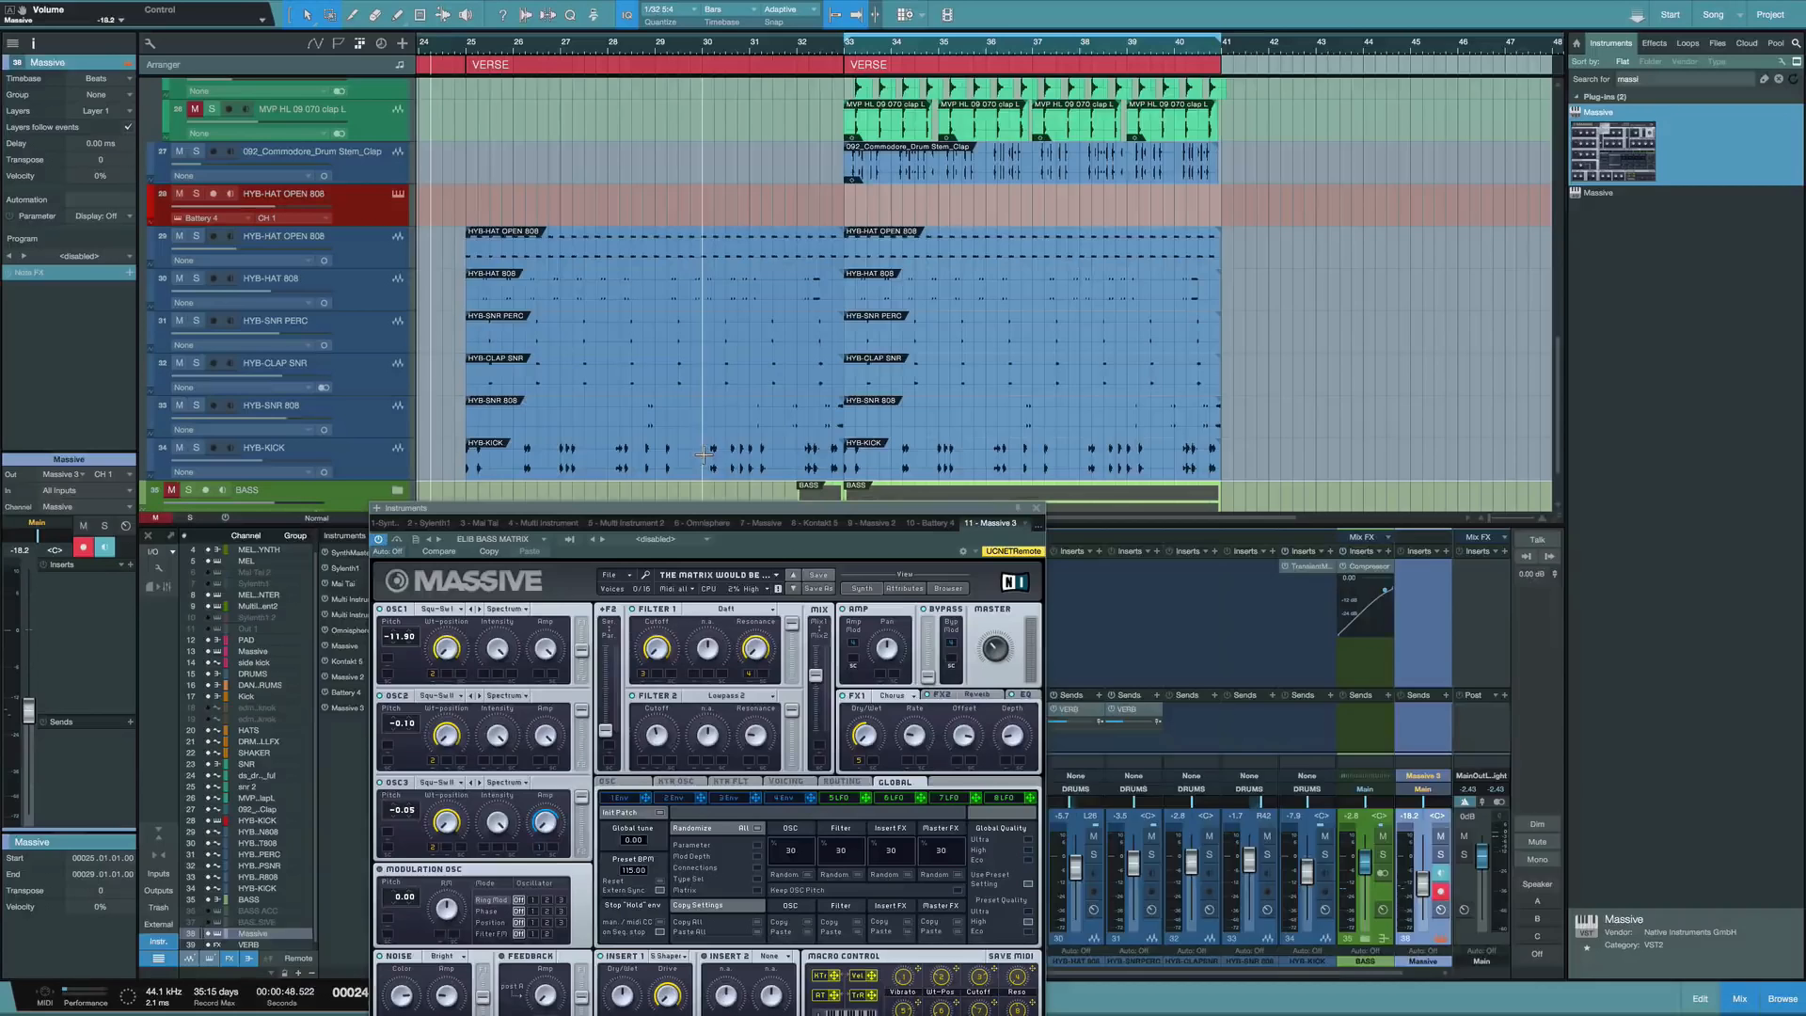
key("F2")
key("F11")
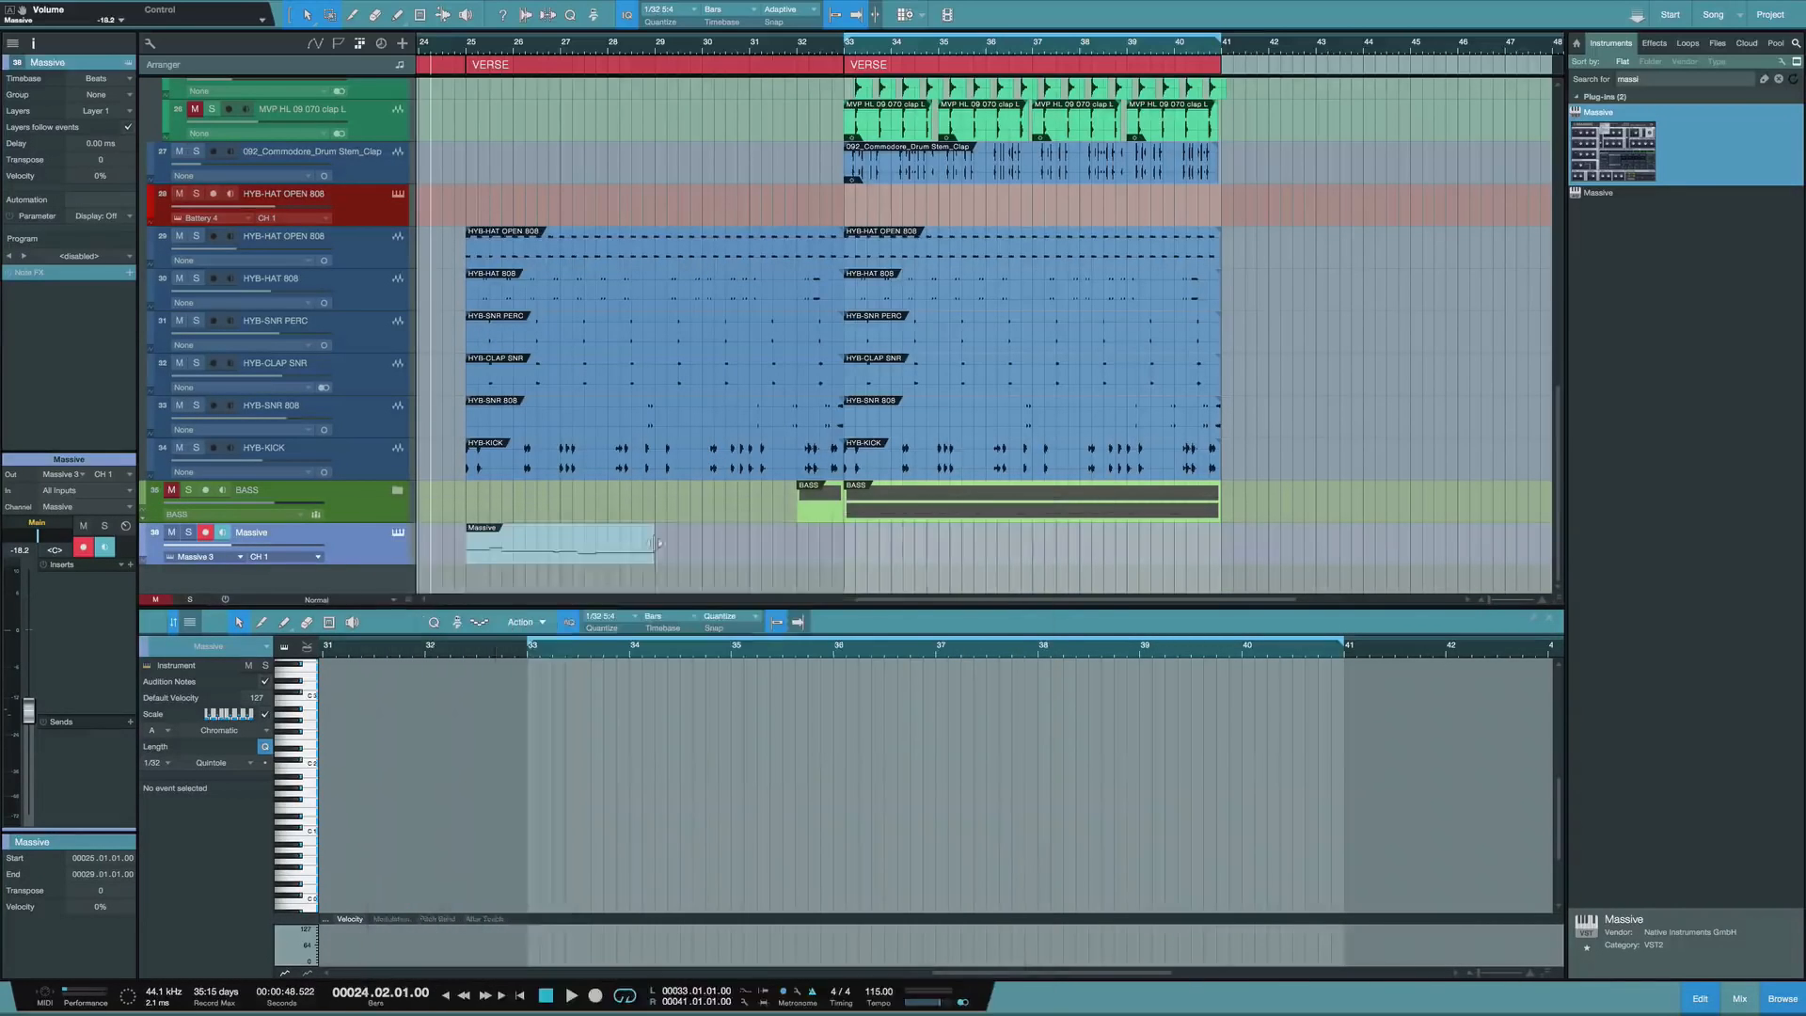
left_click(624, 556)
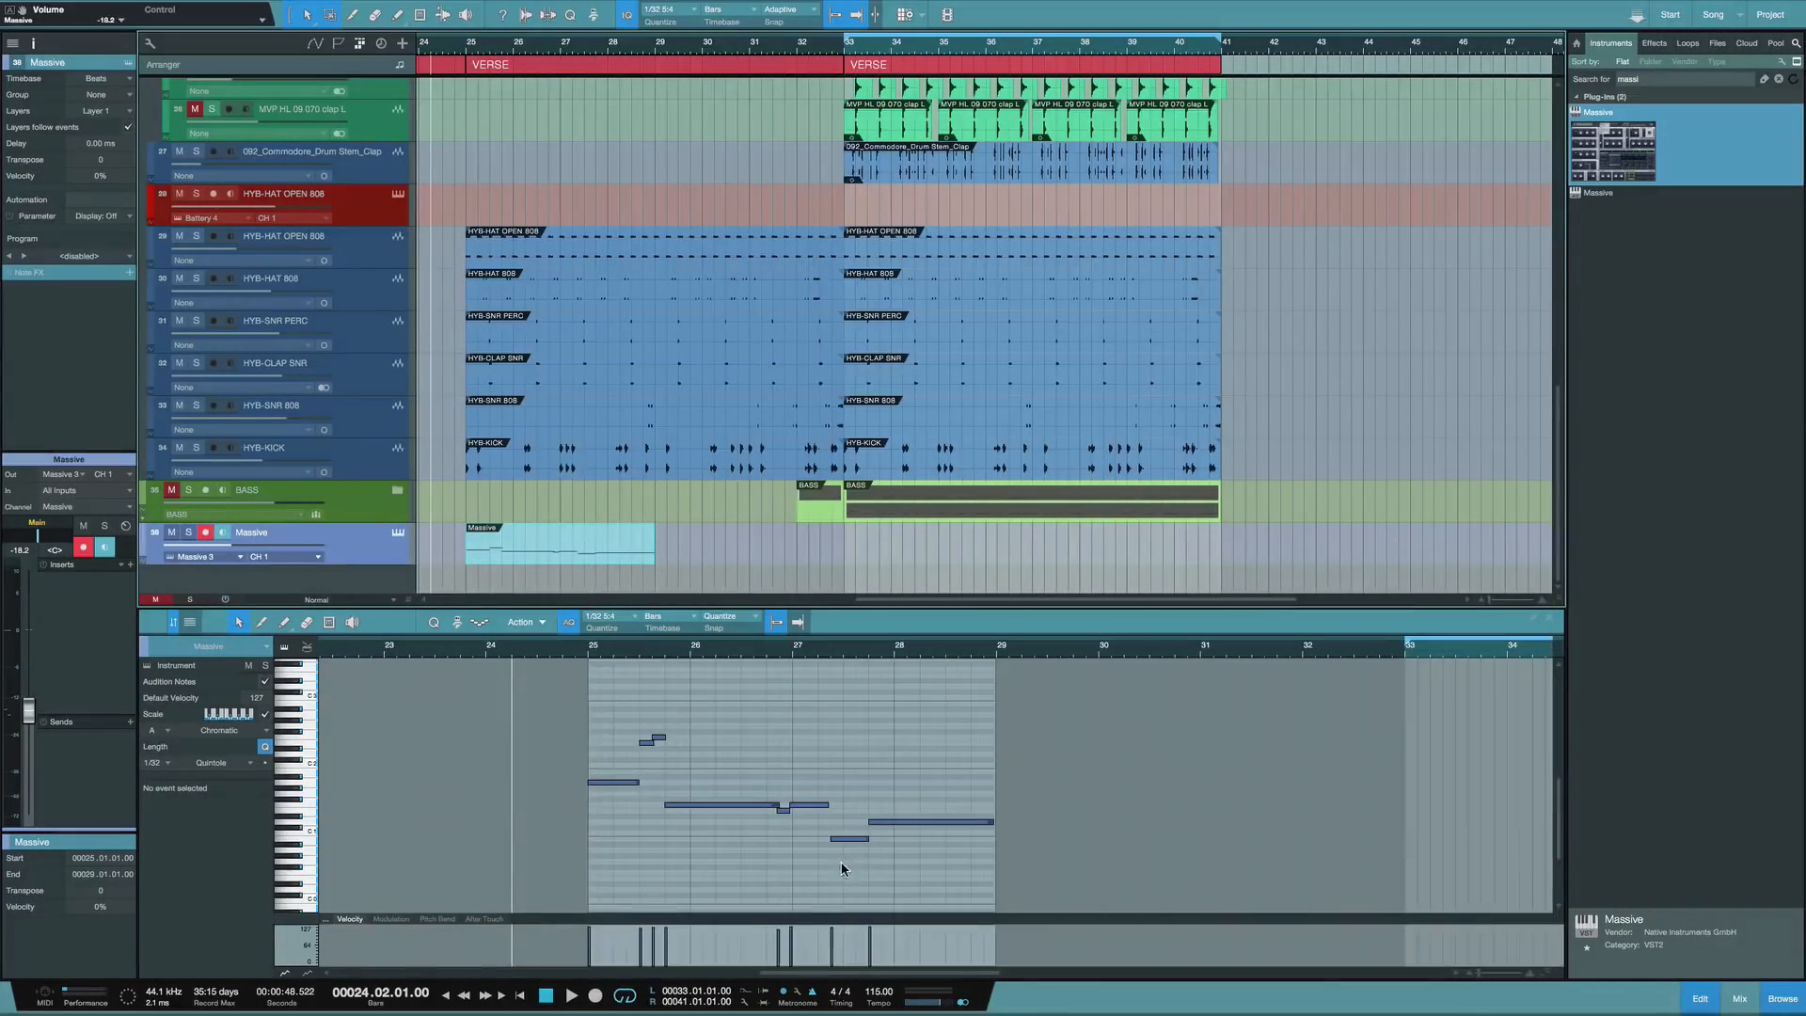
Move the Massive note at 27.02.03 to C 1, and play the part to check it
left_click(860, 841)
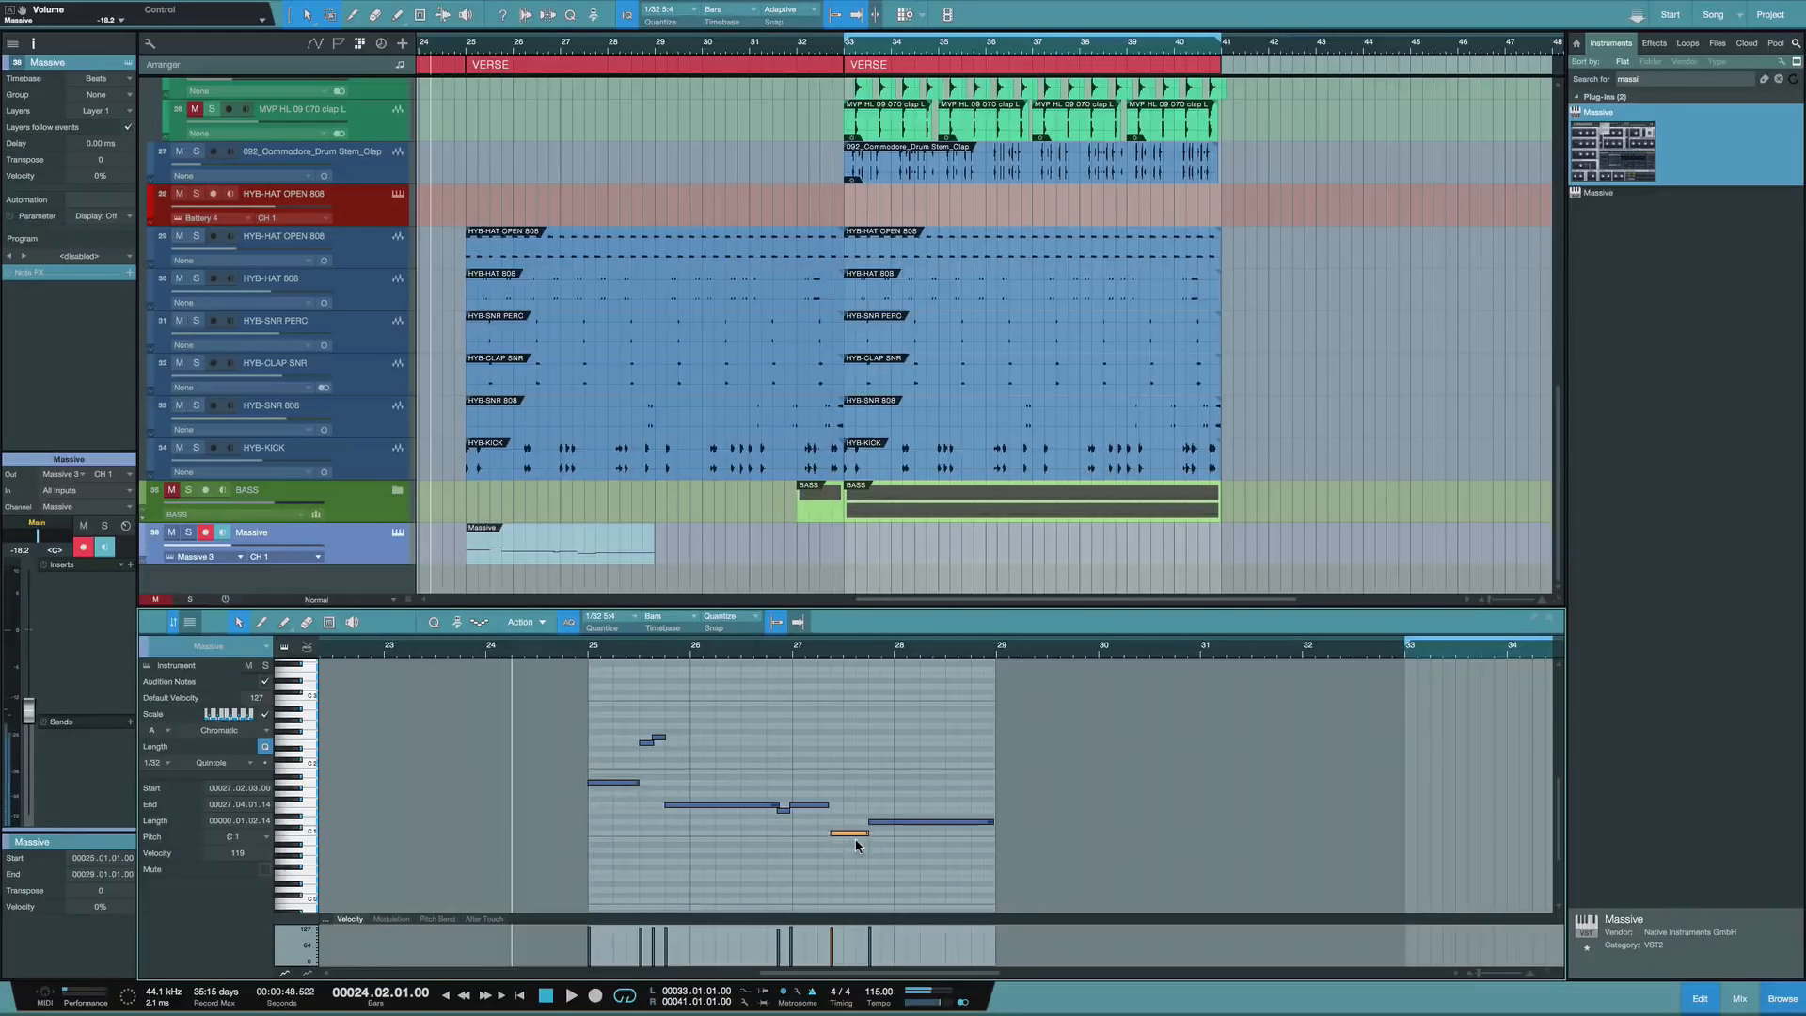
key("space")
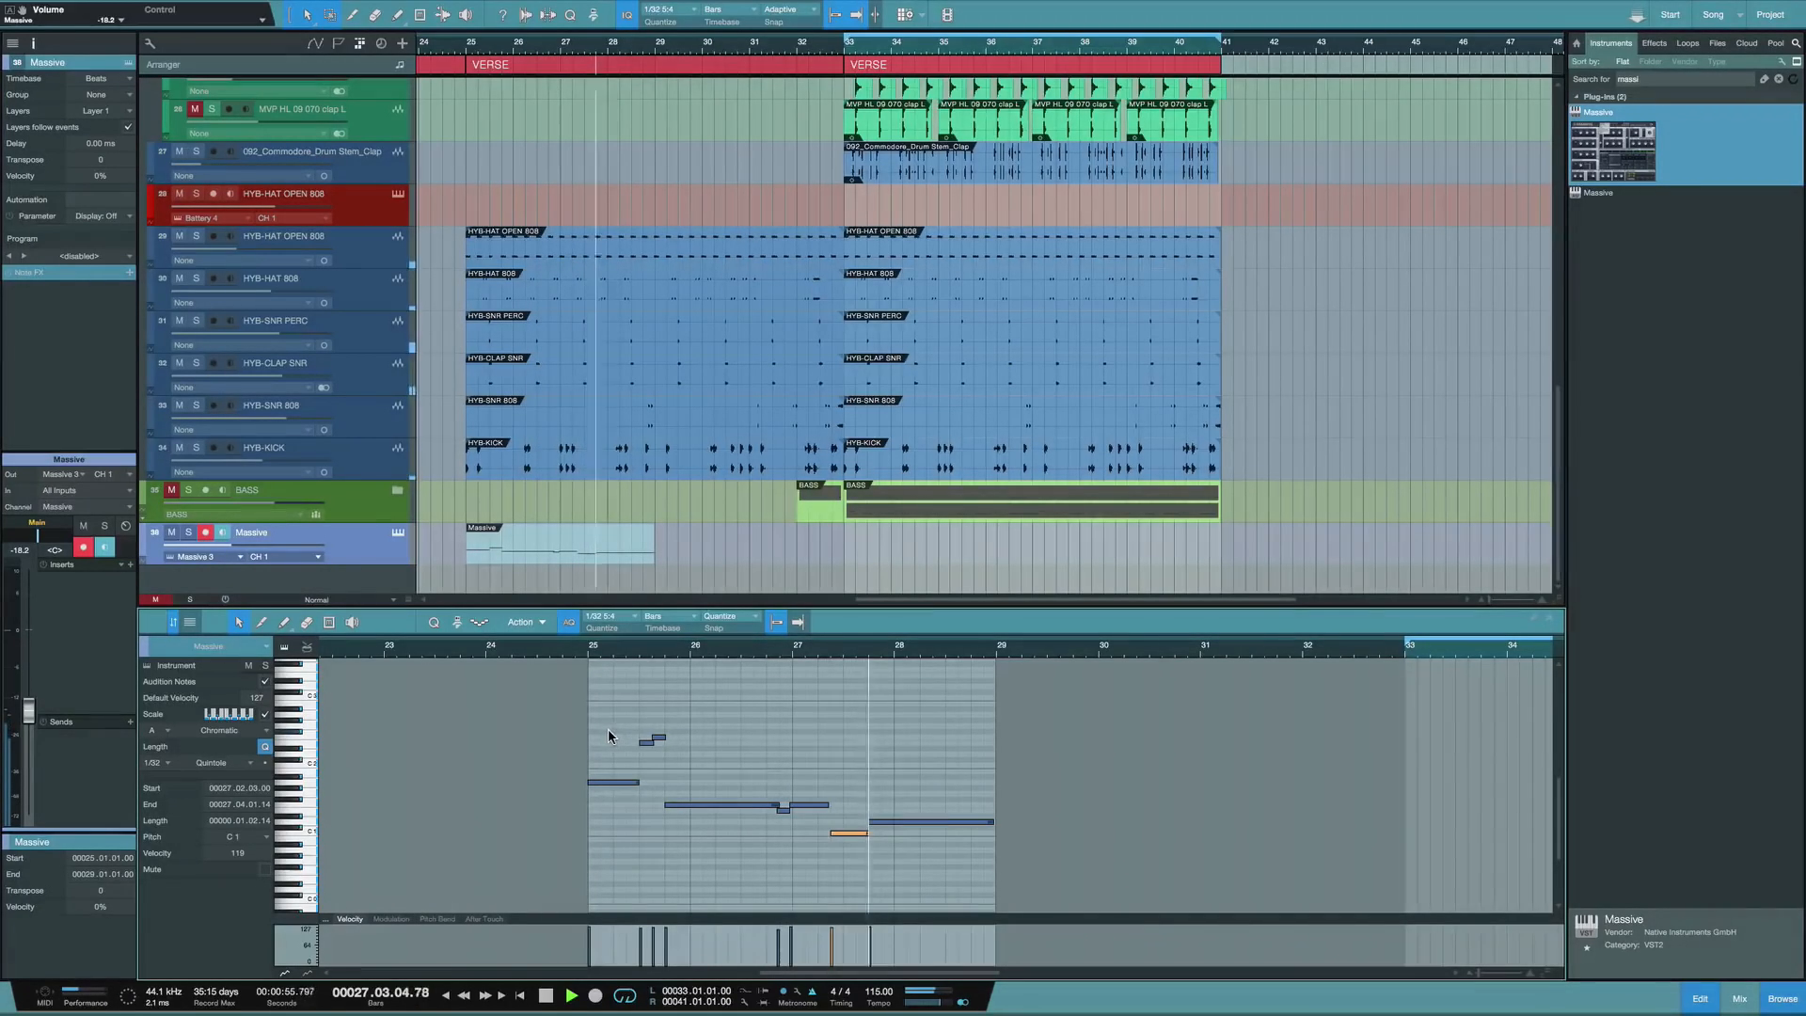
key("space")
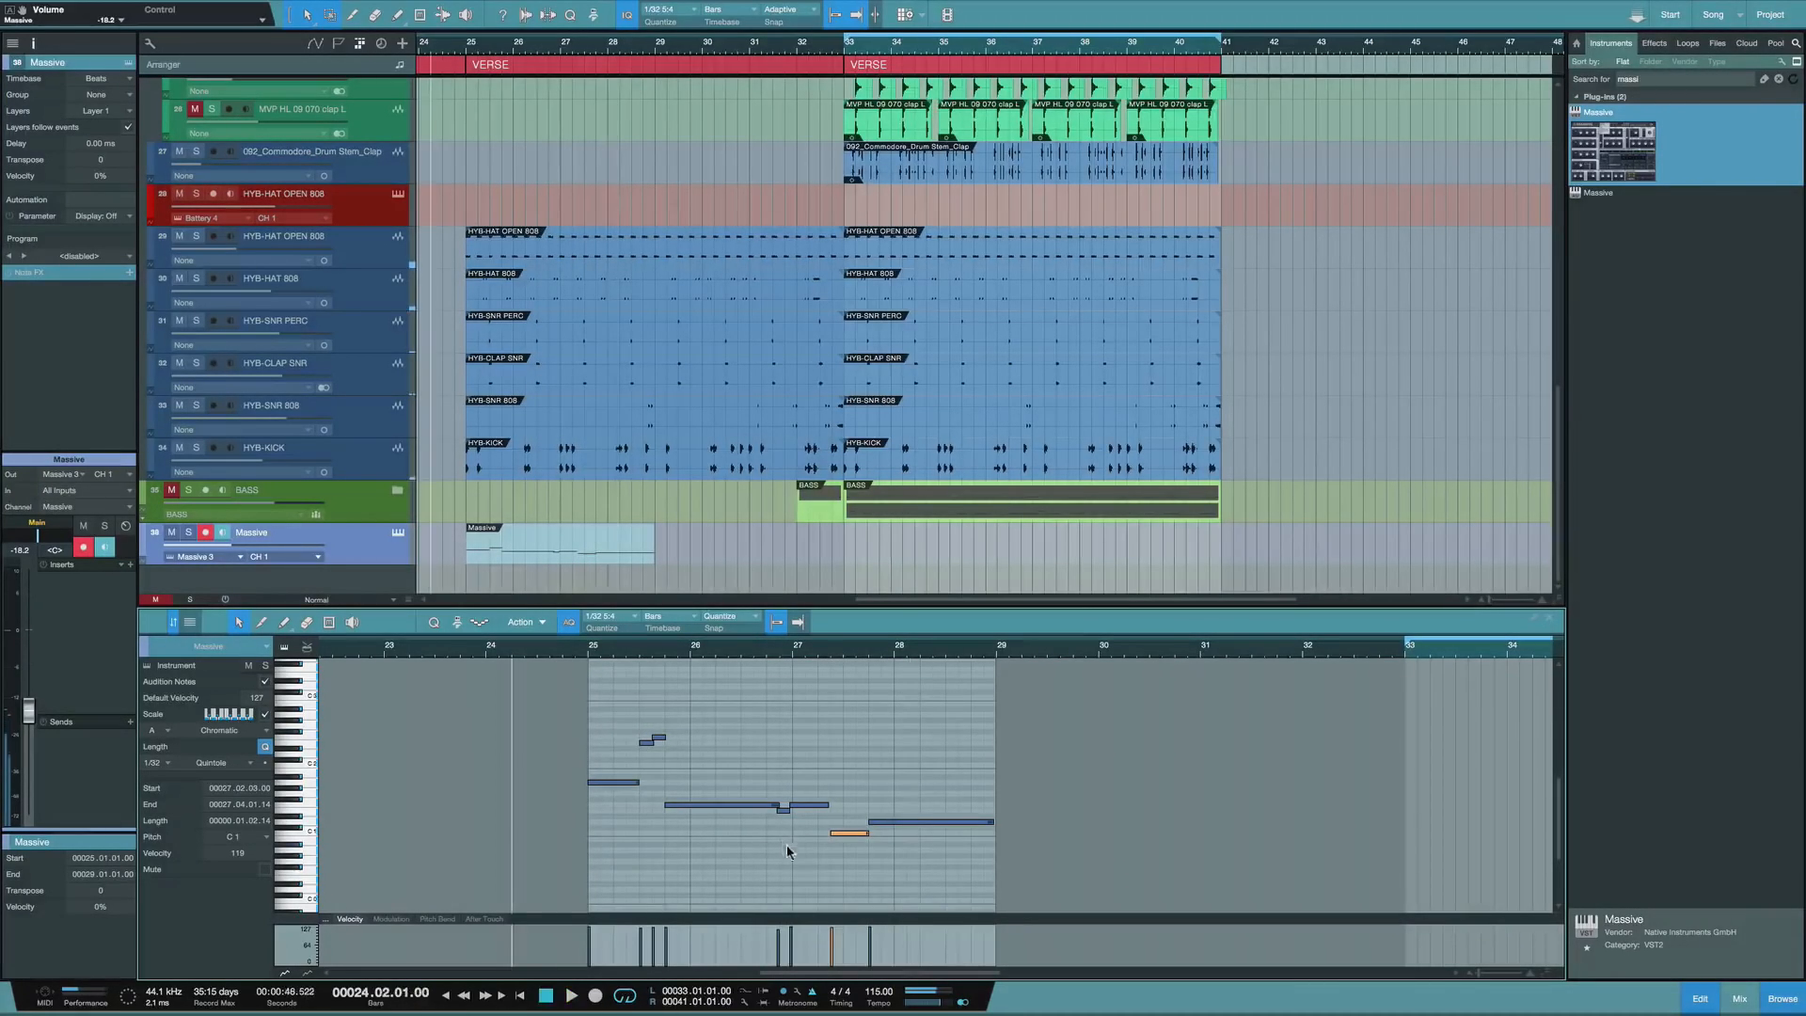
Raise the Massive note at 27.02.03 to E 1, play the part again, and stop playback
left_click(846, 832)
key("Up")
key("Up")
key("Up")
key("Up")
key("space")
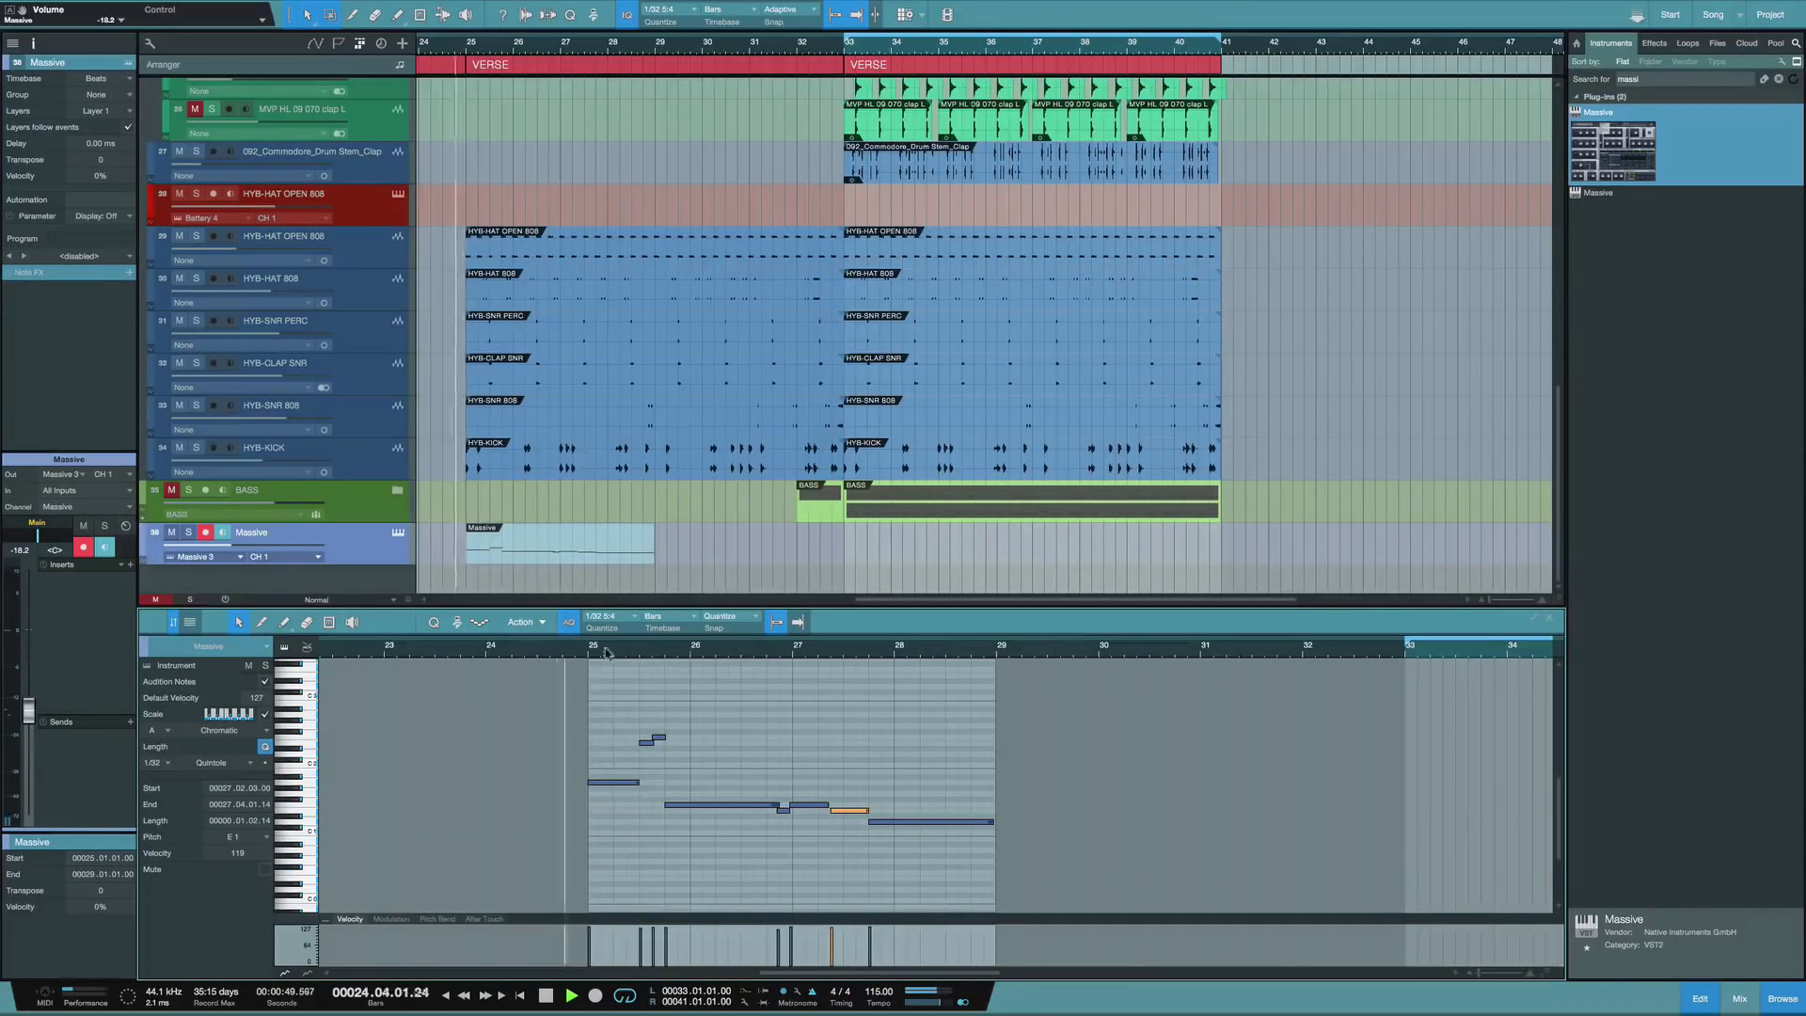
left_click(613, 713)
key("space")
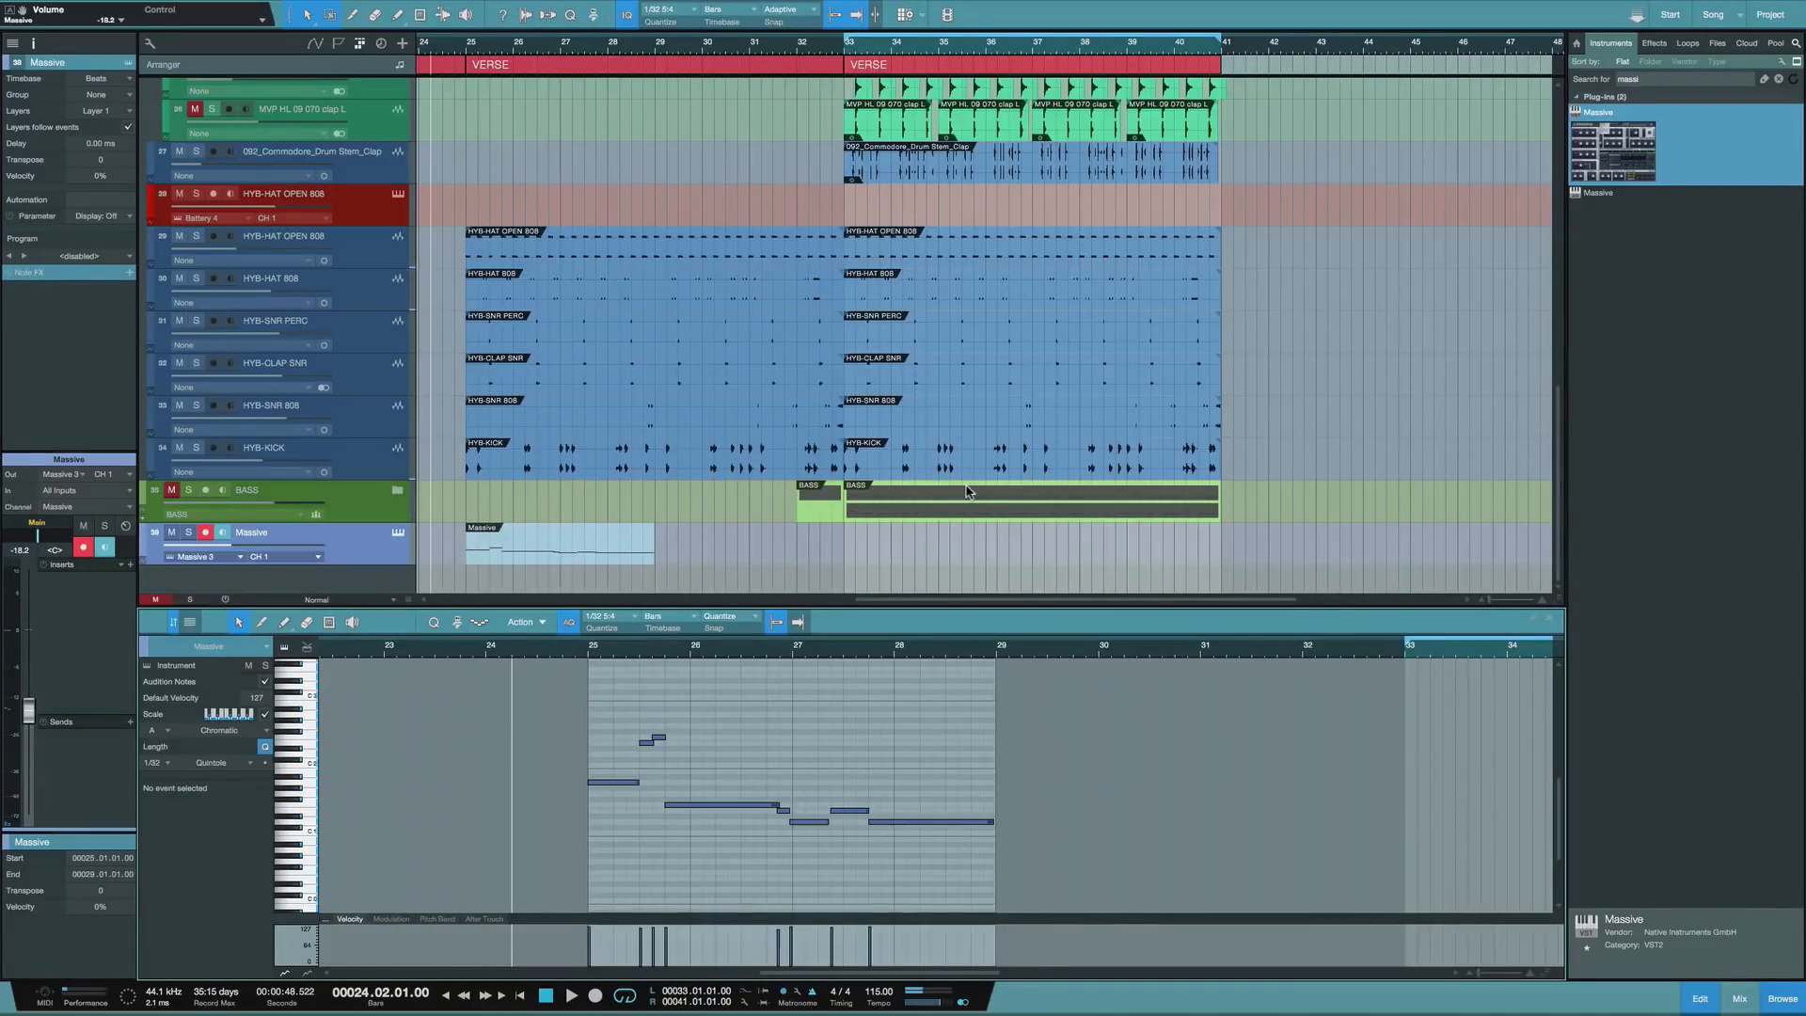